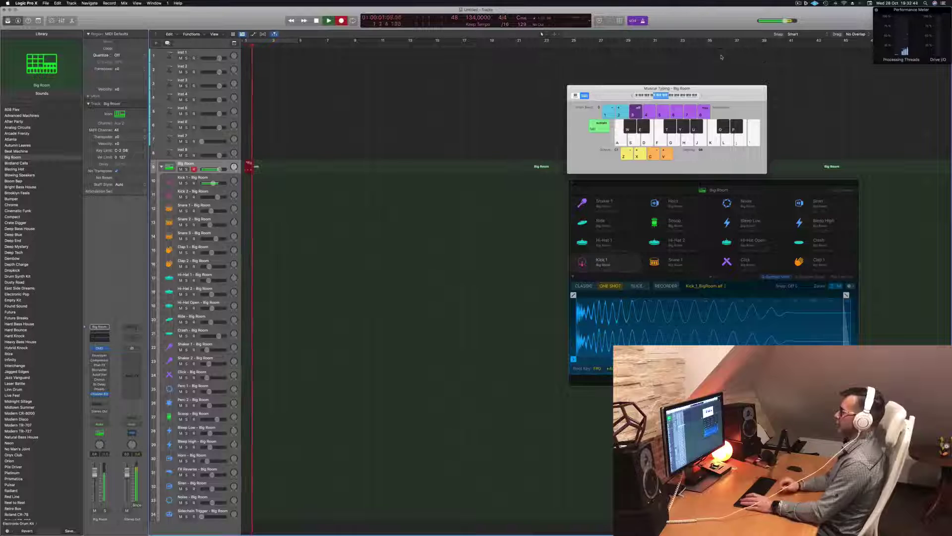
Stop recording and quantize all the recorded kick notes to 1/16 notes in the piano roll.
key("space")
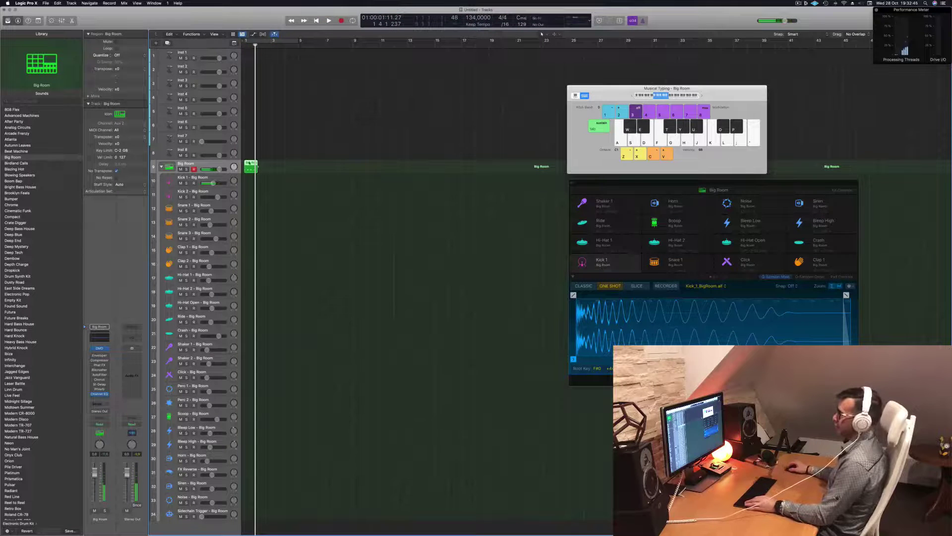
key("p")
key("super+a")
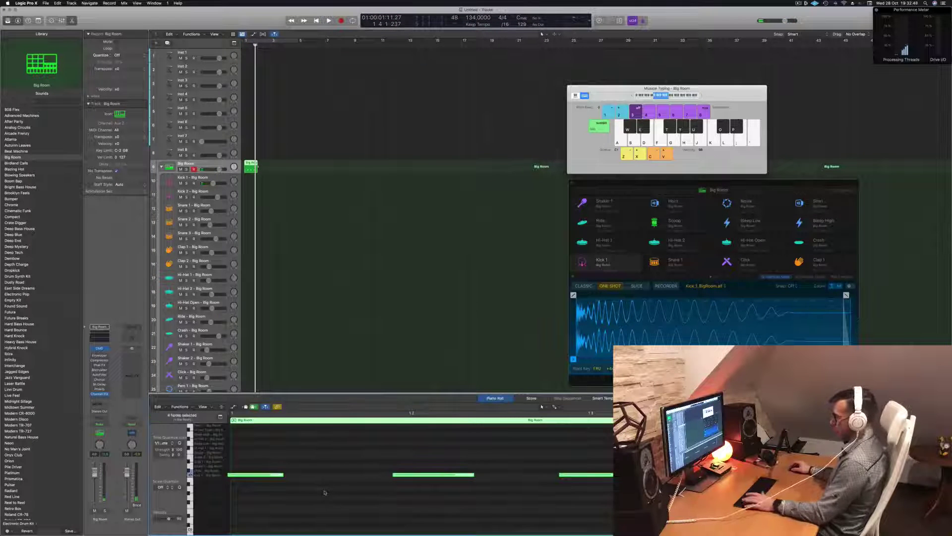
left_click(477, 474)
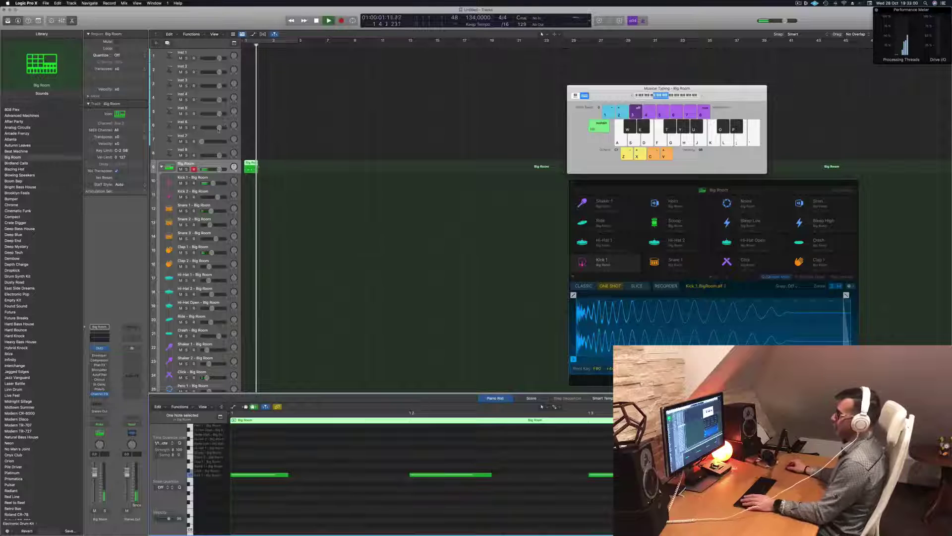
Copy the recorded Big Room kick region to fill four bars, cycle those bars and play them.
left_click_drag(250, 163, 277, 163)
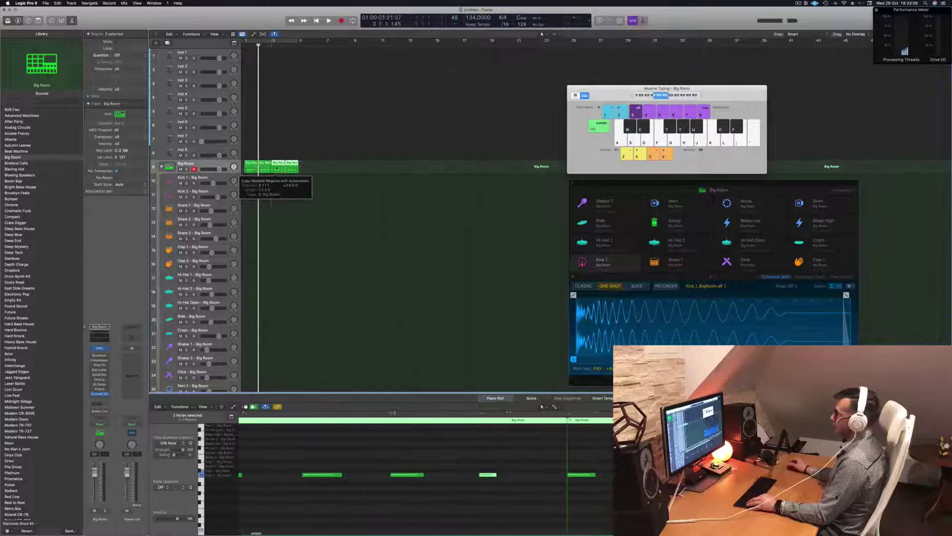
left_click(275, 42)
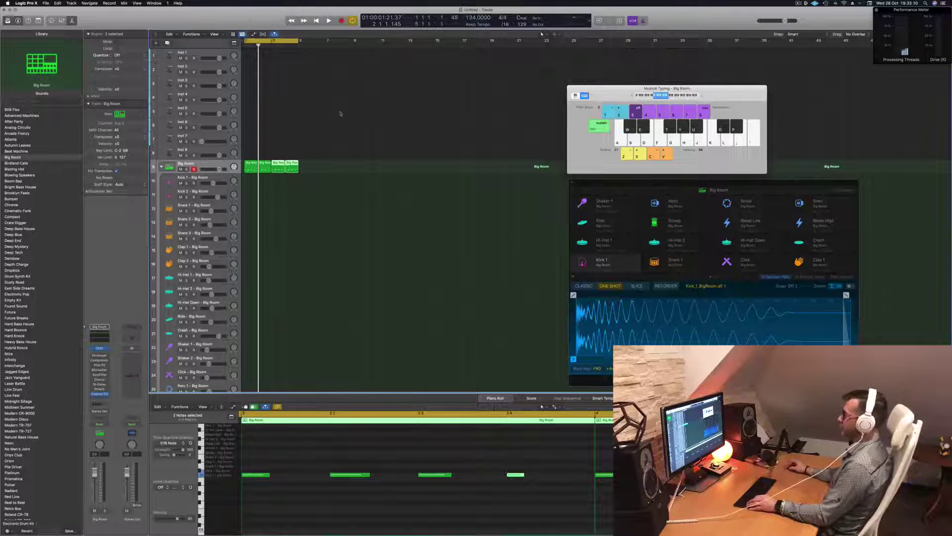
left_click(341, 114)
key("space")
Move all four kick regions from the main Big Room track to the Kick 1 track and play them back.
left_click_drag(325, 164, 251, 170)
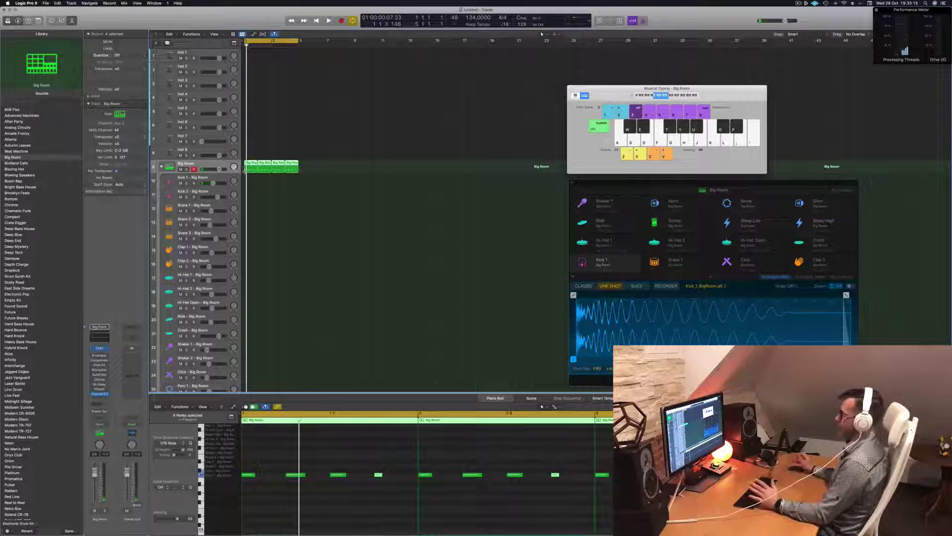
key("space")
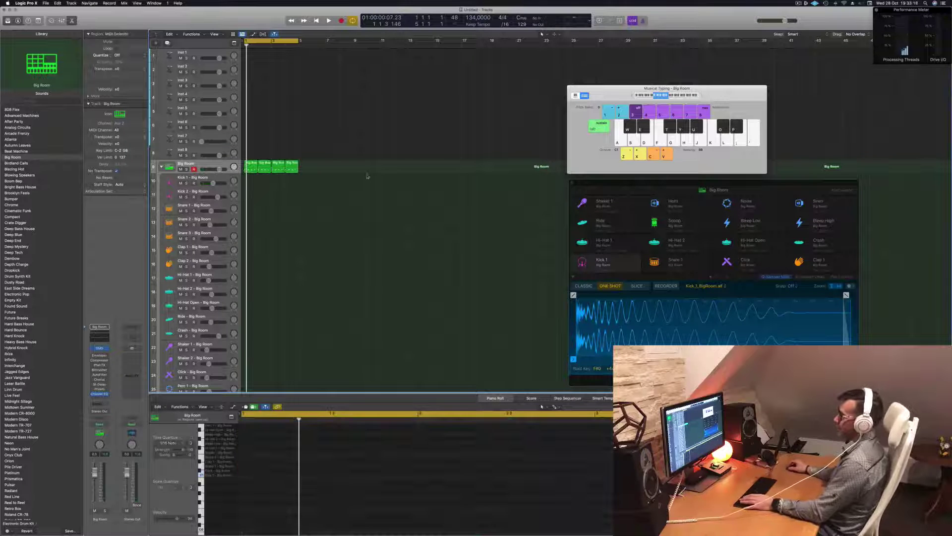
key("space")
left_click_drag(251, 168, 251, 181)
left_click(287, 459)
scroll(287, 458, "up", 3)
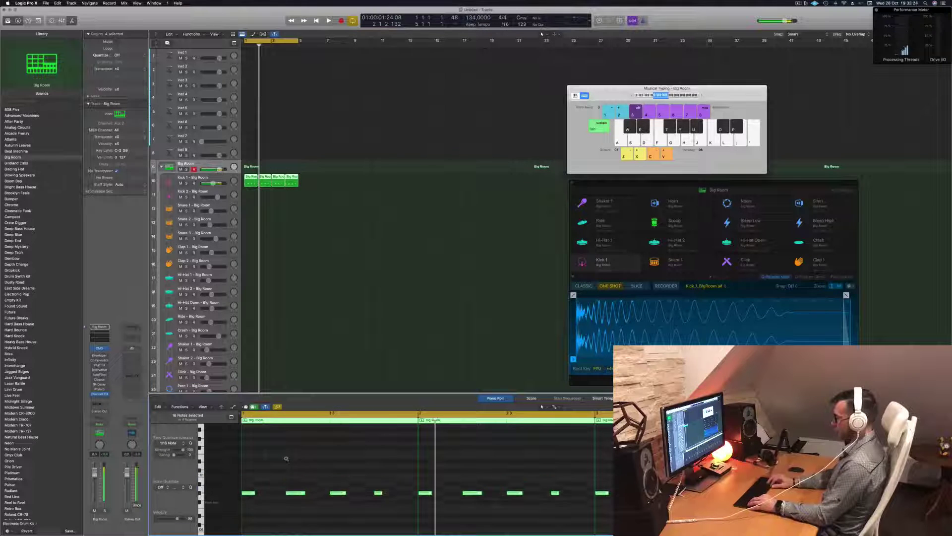
key("space")
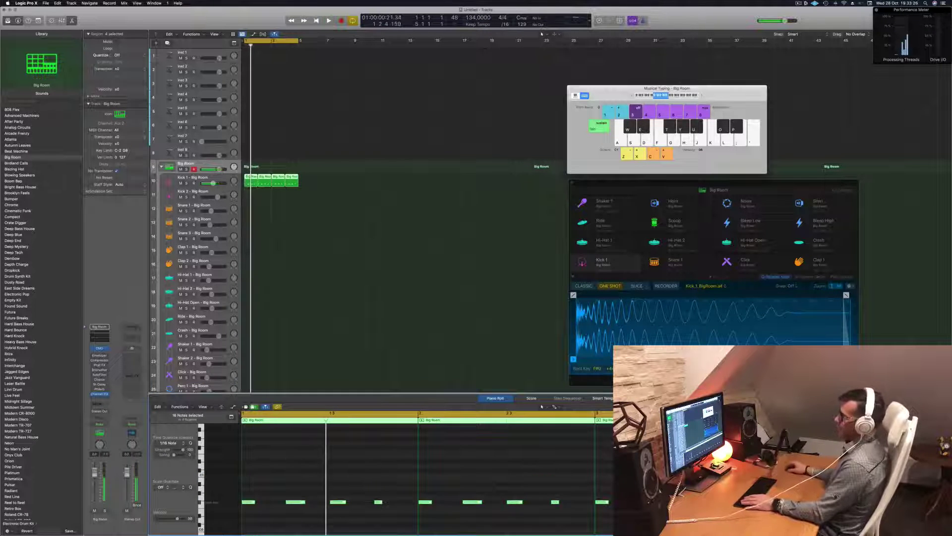
key("space")
Copy the first Kick 1 region to the Hi-Hat 1 track and nudge its notes an eighth note later.
left_click(251, 179)
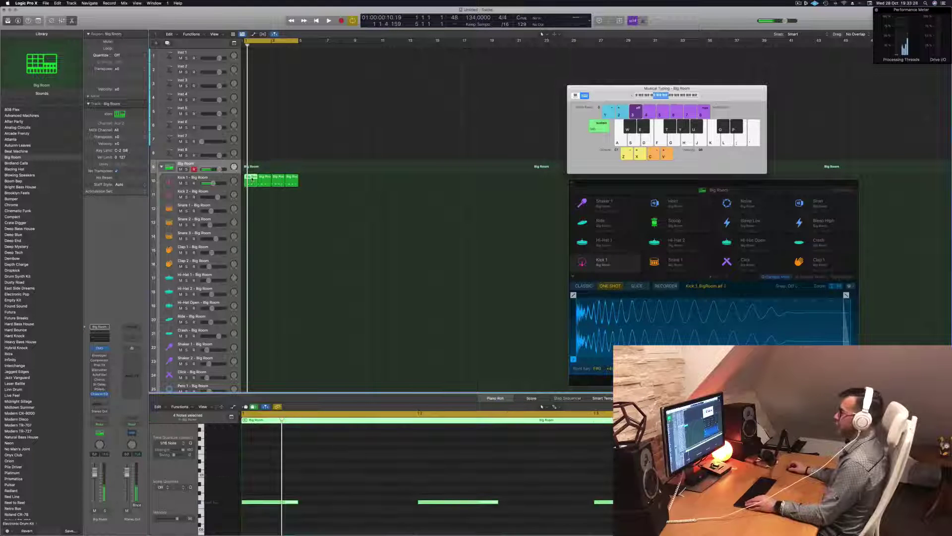
left_click_drag(245, 179, 247, 282)
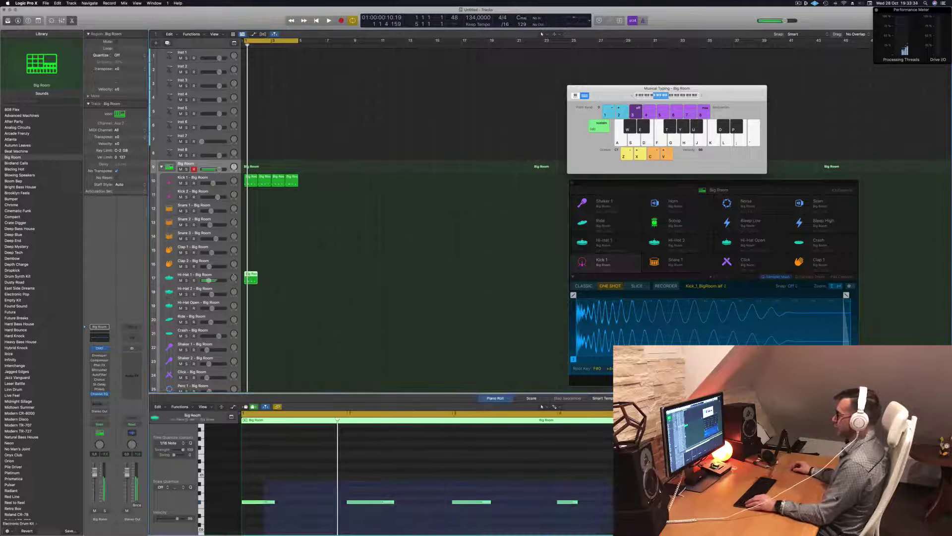
key("space")
key("alt+Right")
key("alt+Right")
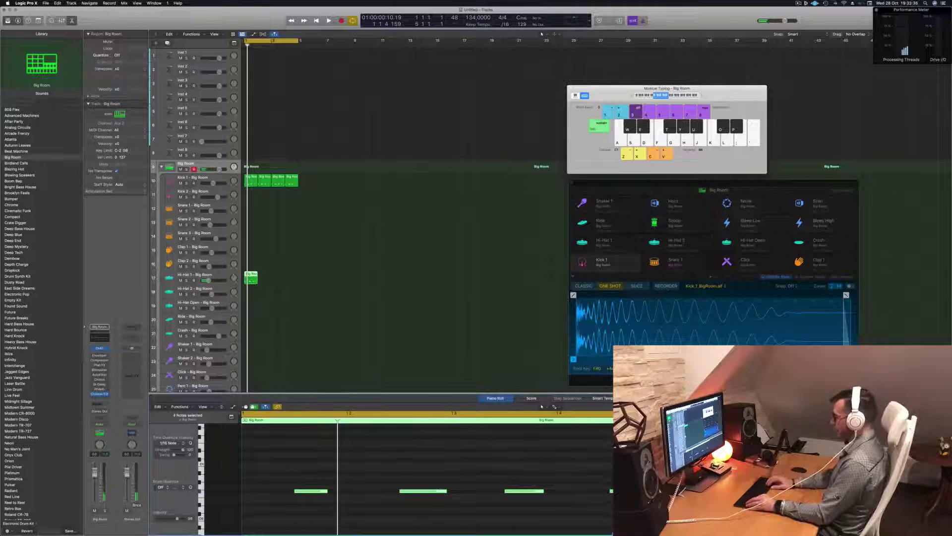
Try transposing the notes of the single Hi-Hat 1 region up an octave.
key("alt+shift+Up")
scroll(592, 524, "up", 6)
key("alt+shift+Up")
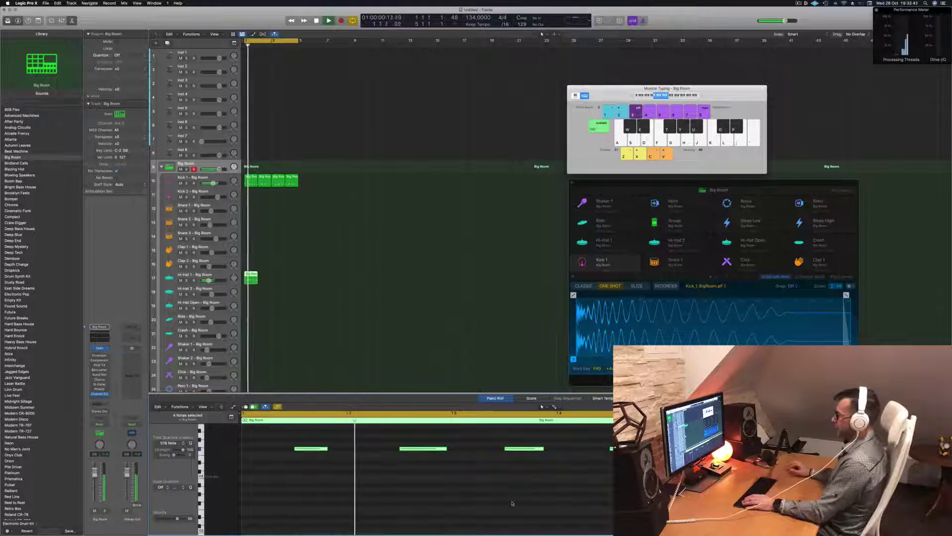
Copy the Hi-Hat 1 region along its track to fill bars 1 to 4 and play the loop.
key("super+Right")
key("super+Right")
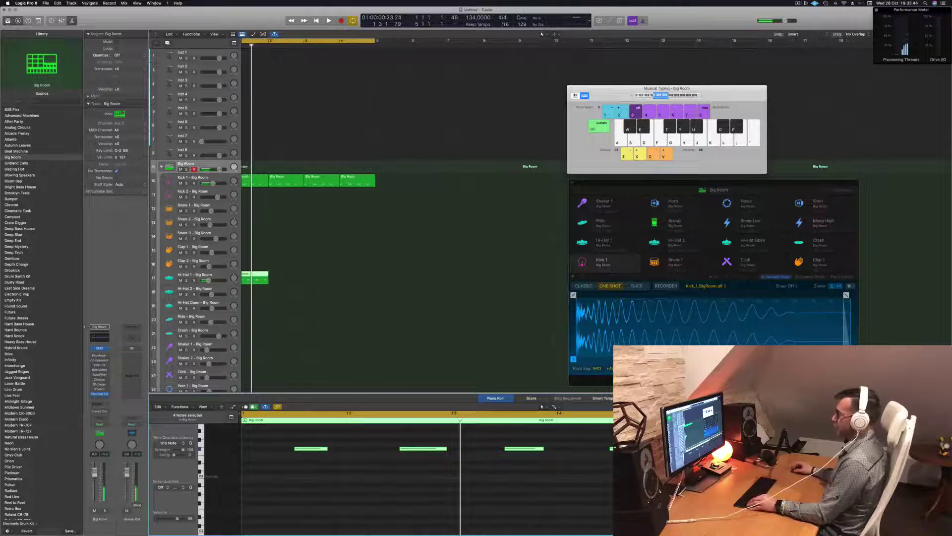
left_click_drag(262, 278, 288, 280)
key("super+z")
scroll(268, 276, "left", 2)
left_click_drag(264, 276, 337, 278)
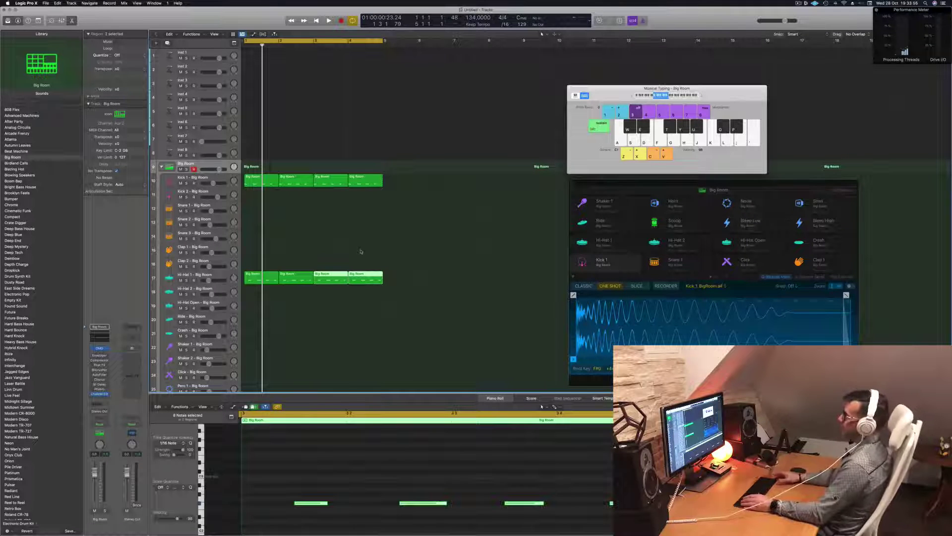
left_click(361, 251)
key("space")
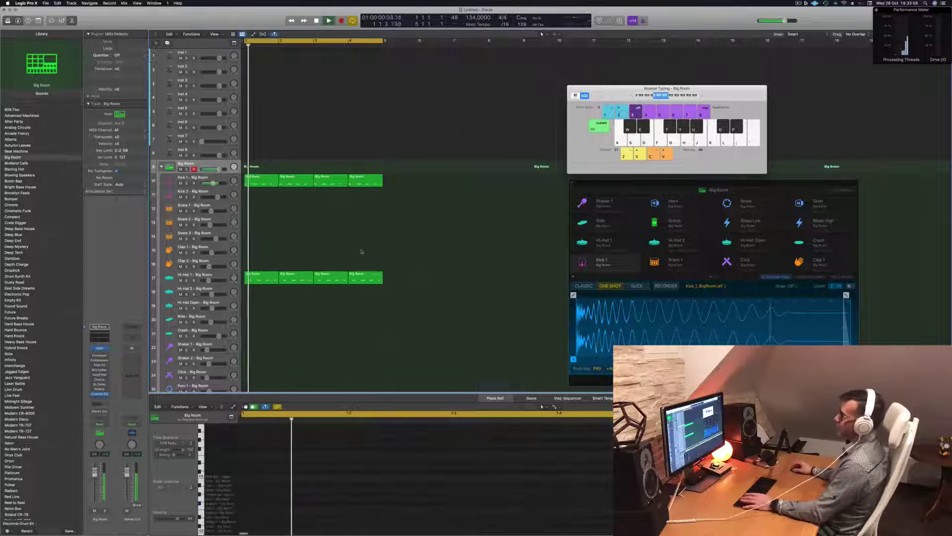
Select the Hi-Hat 1 track and transpose the notes of all four regions up an octave during playback.
left_click(194, 275)
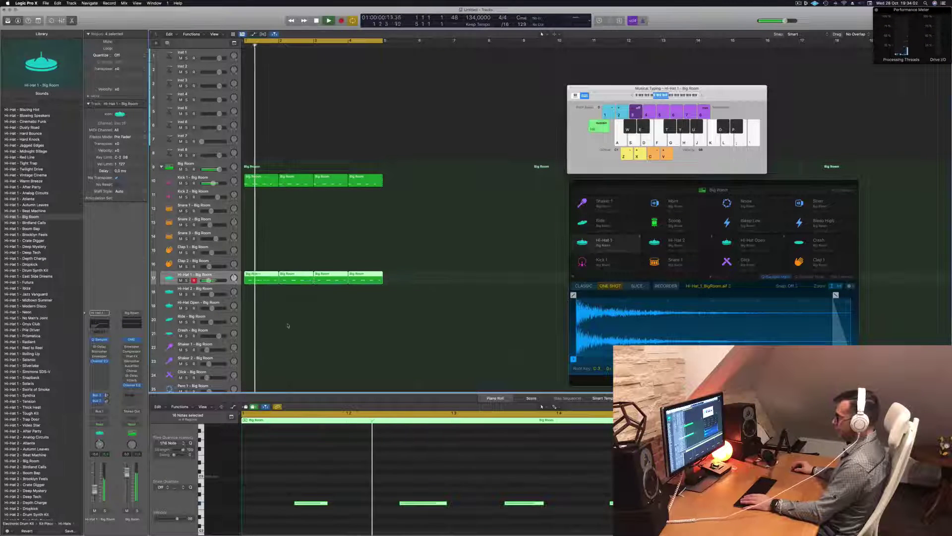
left_click(322, 452)
key("shift+alt+Up")
key("space")
left_click(395, 461, "ctrl+alt")
left_click(224, 279)
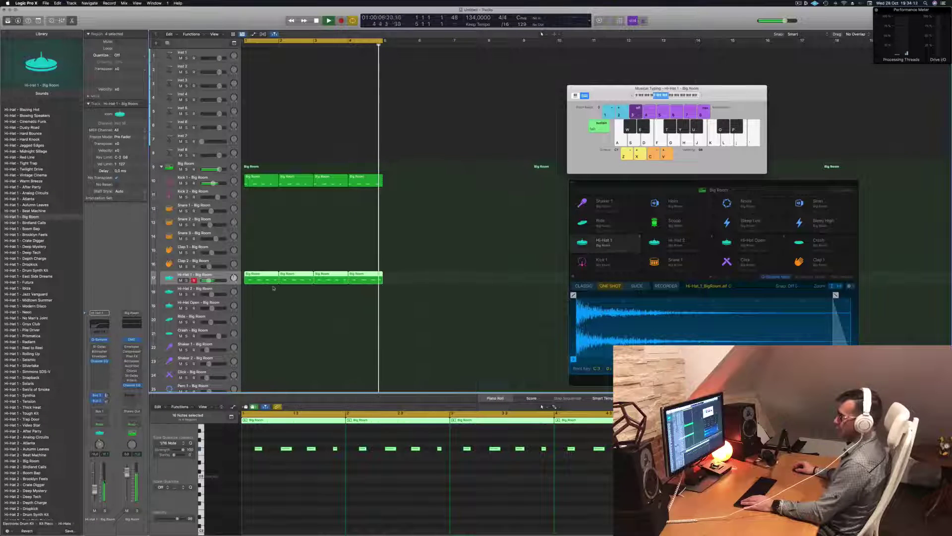
Copy the first Kick 1 region to the Snare 1 track and delete its notes on beats 1 and 3.
scroll(286, 278, "down", 2)
scroll(286, 278, "down", 2)
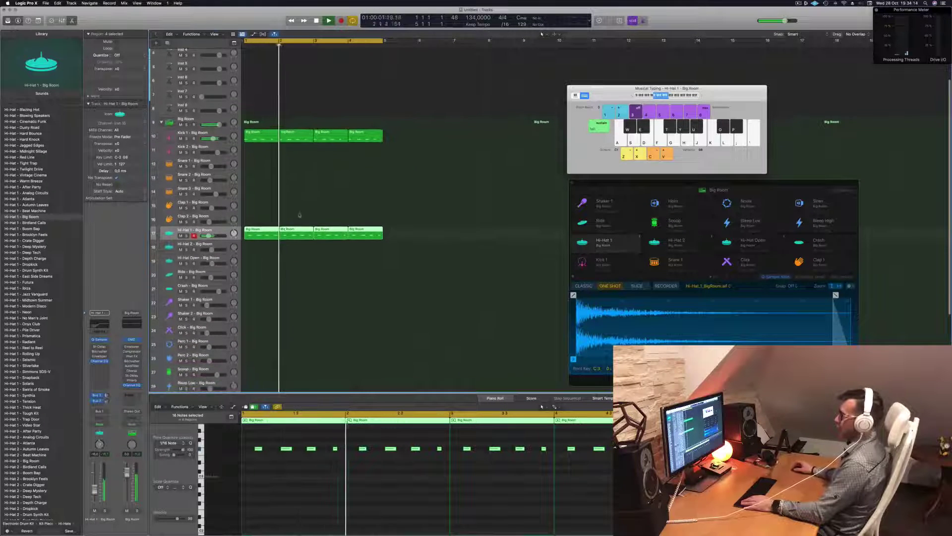
left_click(286, 278)
key("space")
left_click(265, 139)
left_click_drag(265, 145, 263, 164)
left_click(243, 474)
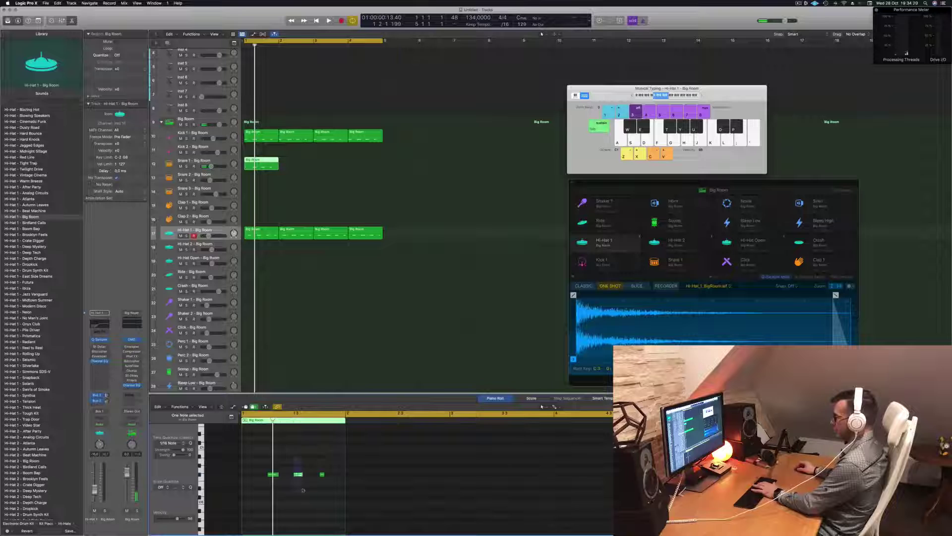
left_click(272, 474)
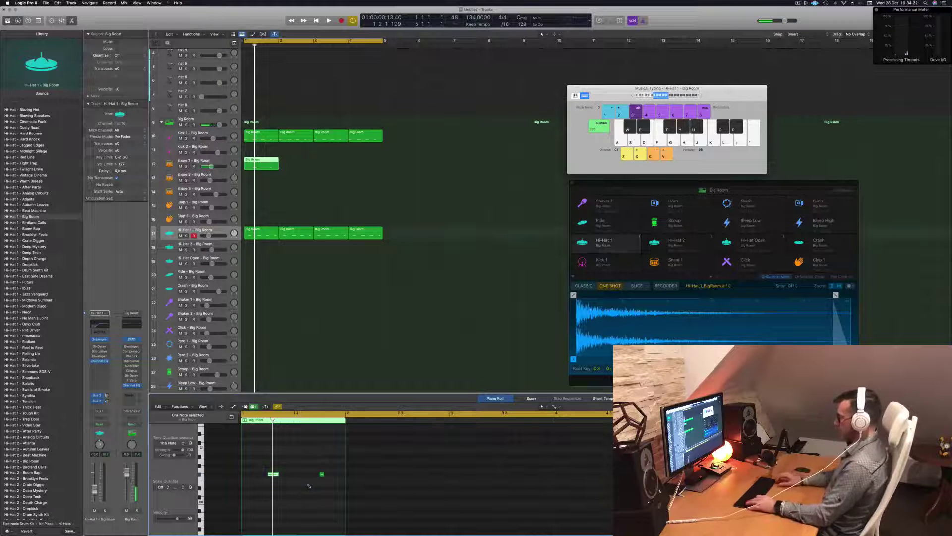
key("space")
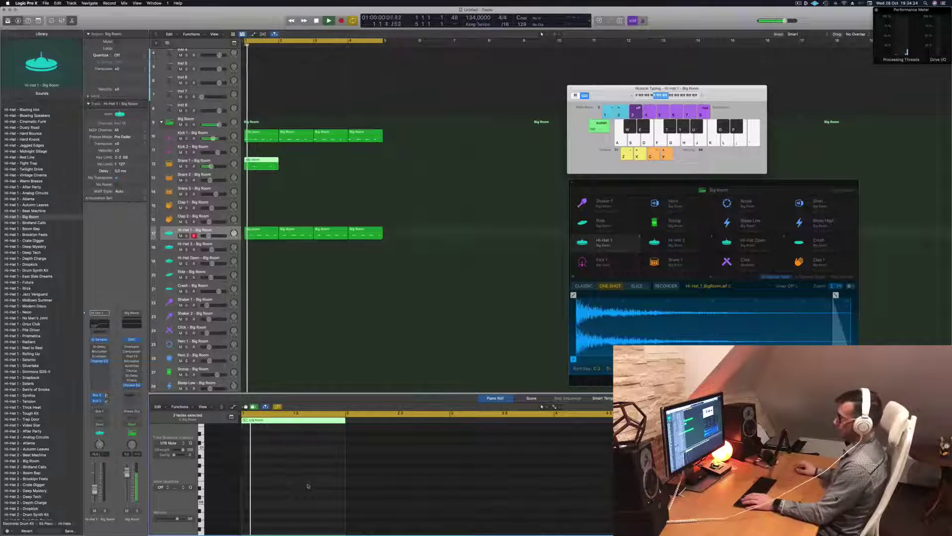
Copy the Snare 1 region along its track to fill four bars and select the Snare 1 track during playback.
left_click_drag(266, 161, 327, 164)
key("space")
left_click(201, 161)
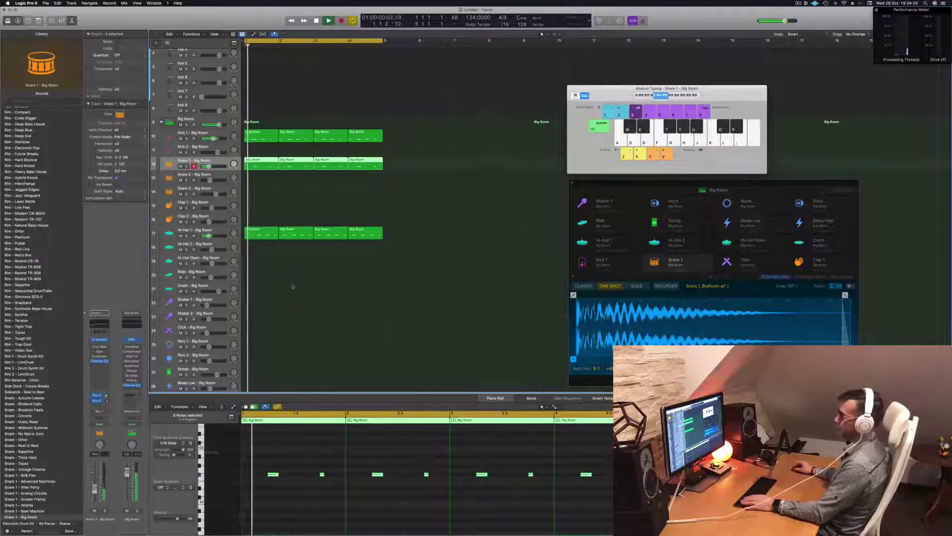
Copy the first Hi-Hat 1 region to the Click track and delete its second and fourth notes.
scroll(293, 286, "down", 3)
scroll(292, 286, "down", 2)
key("space")
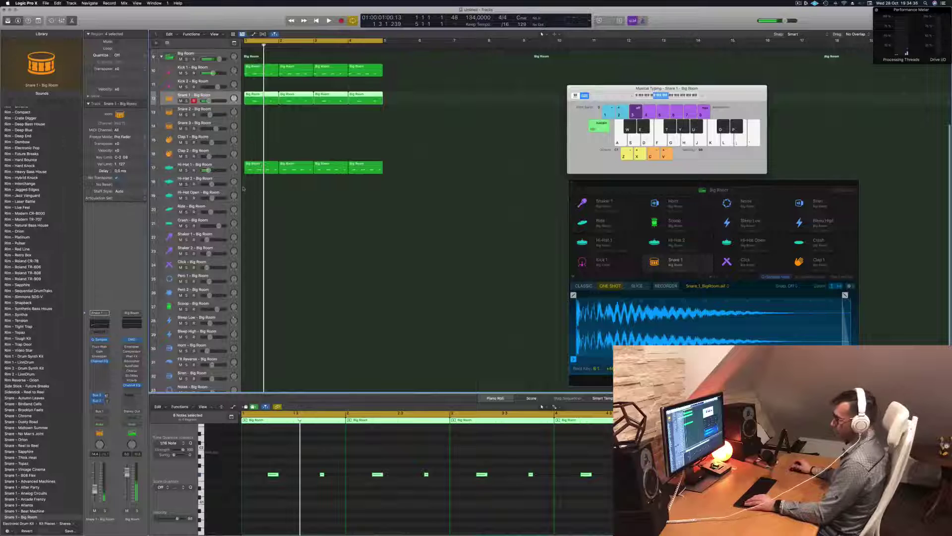
scroll(251, 155, "down", 1)
left_click(264, 166)
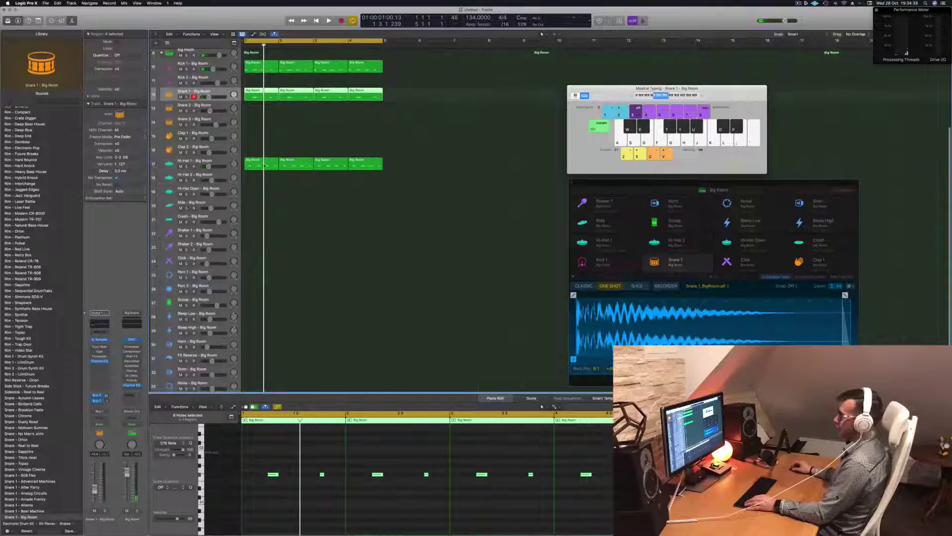
left_click_drag(265, 166, 264, 262)
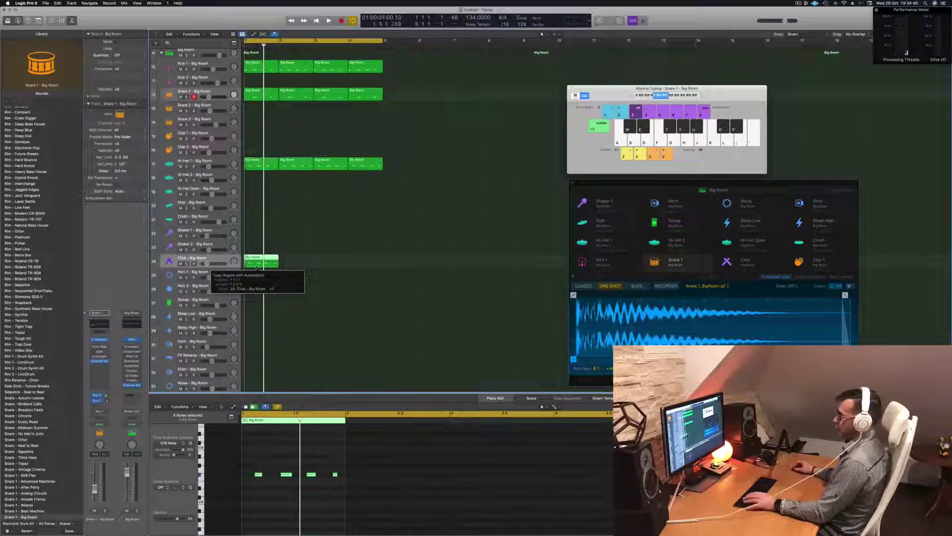
key("space")
left_click(282, 470)
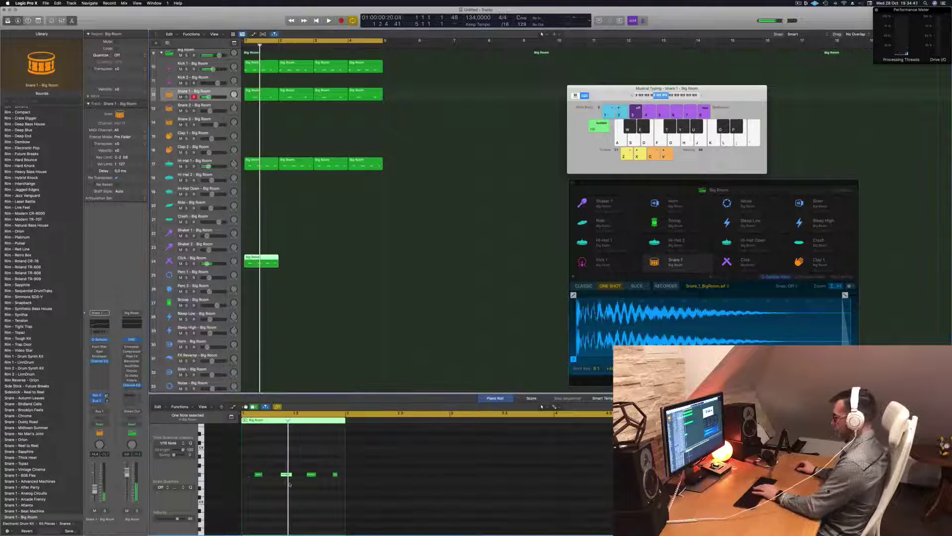
left_click_drag(324, 451, 332, 498)
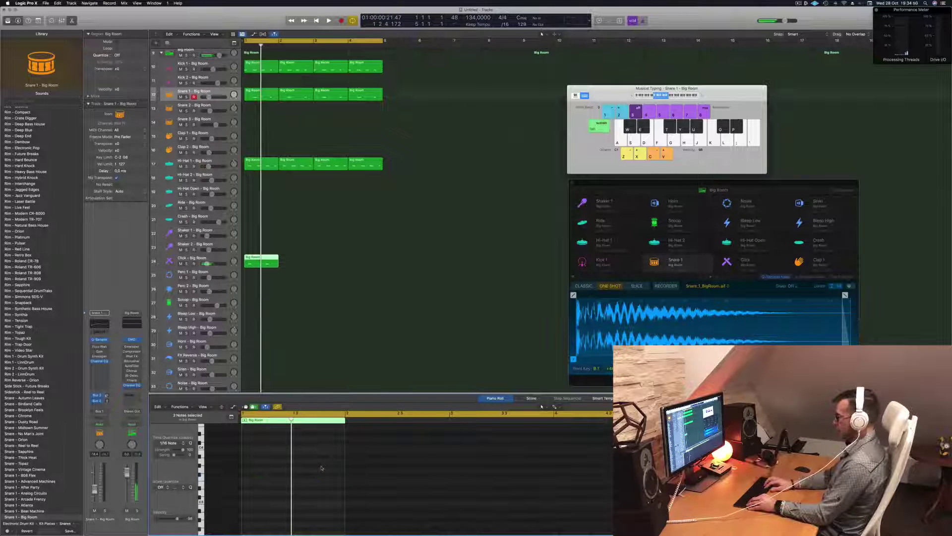
Play the loop, select the Click track and copy its region to fill all four bars.
key("space")
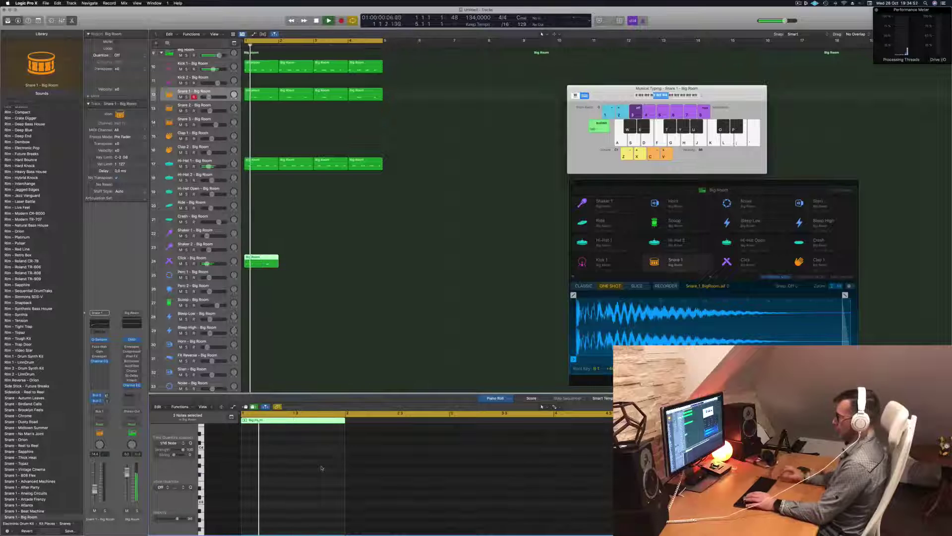
left_click(192, 258)
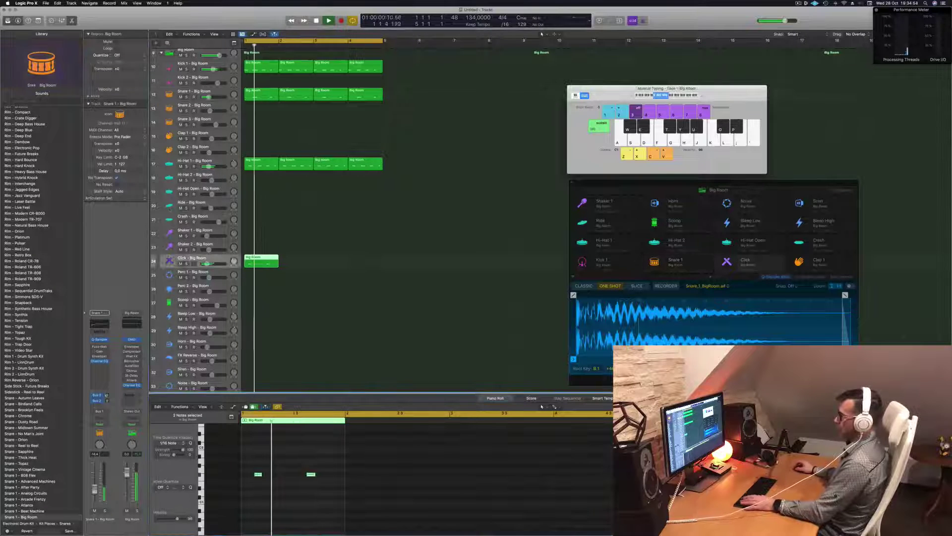
key("space")
key("space")
key("space")
key("space")
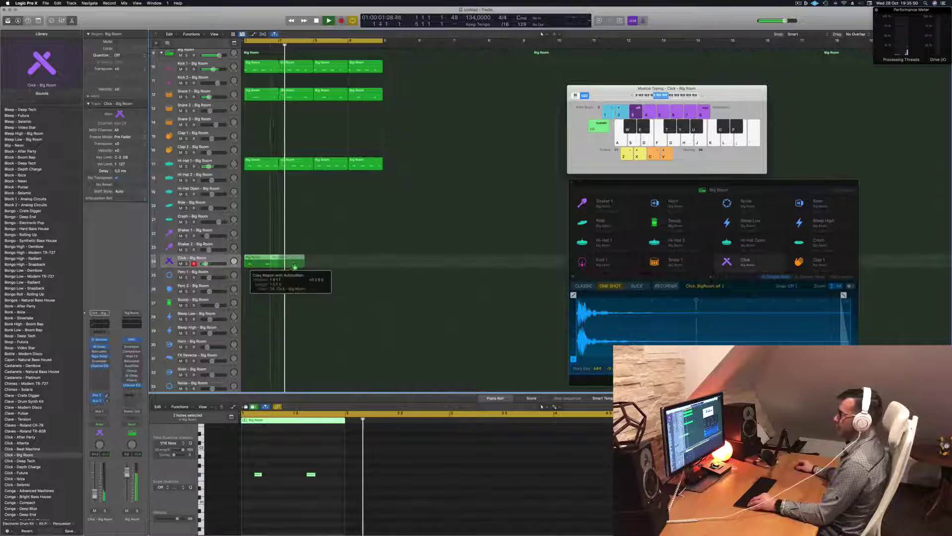
mouse_move(332, 261)
left_mouse_down()
mouse_move(271, 259)
mouse_move(339, 263)
left_mouse_up()
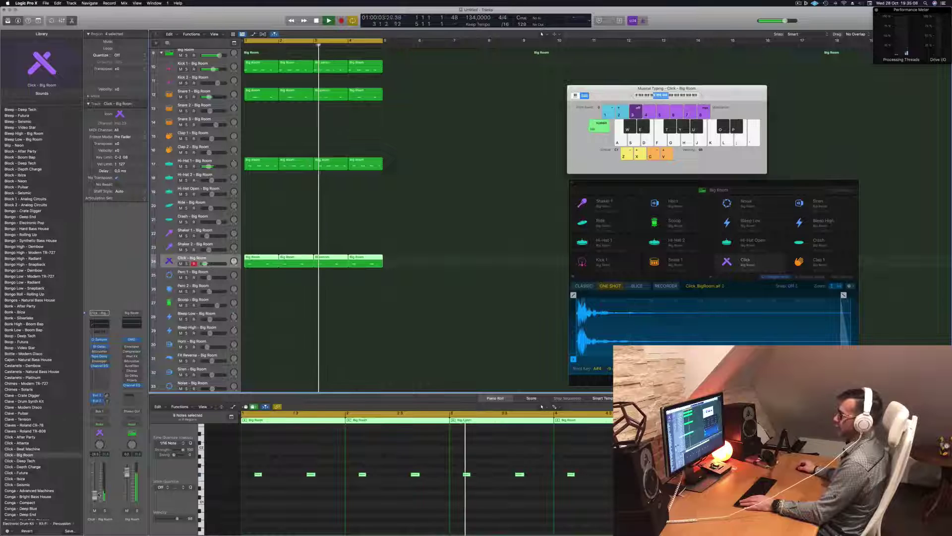
Copy the first Hi-Hat 1 region to the Scoop track and select all of the copy's notes.
scroll(283, 242, "down", 1)
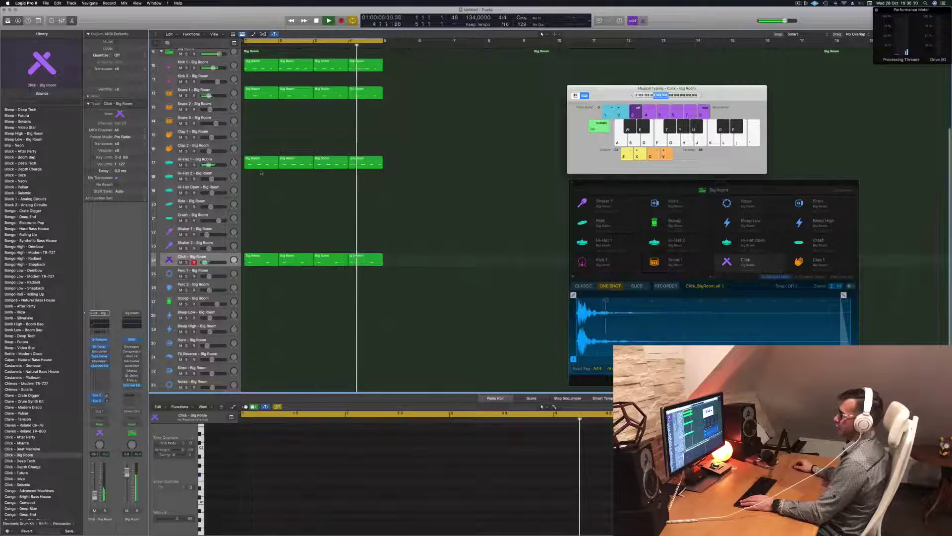
left_click_drag(261, 163, 255, 303)
left_click(282, 462)
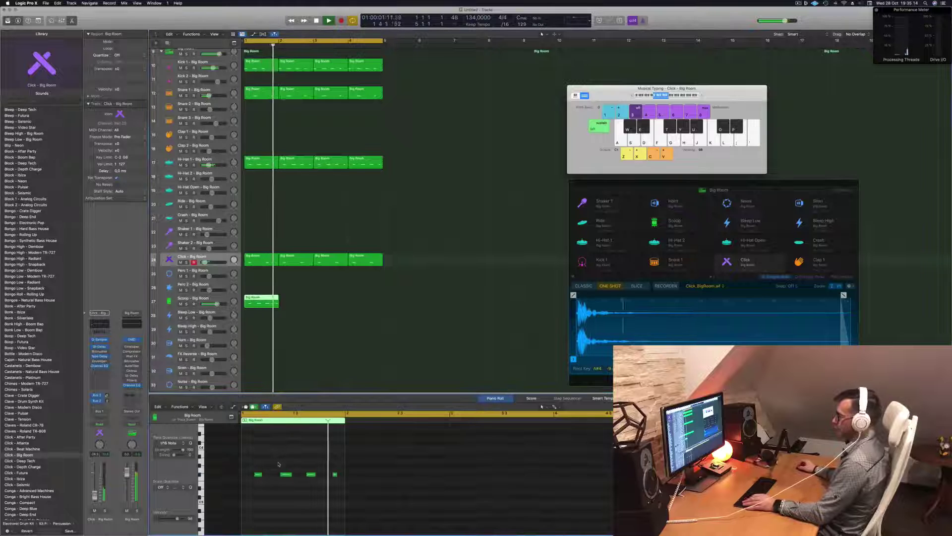
key("super+a")
key("z")
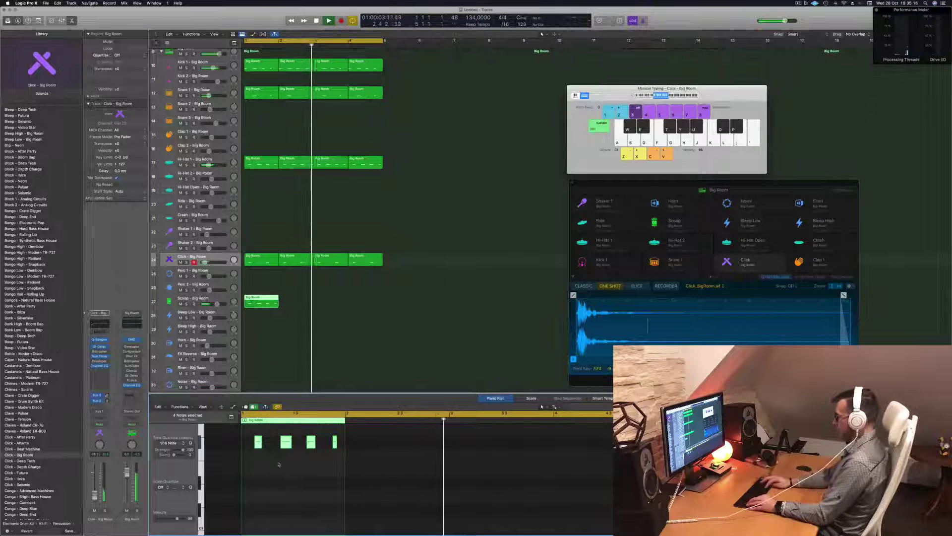
key("Delete")
key("Return")
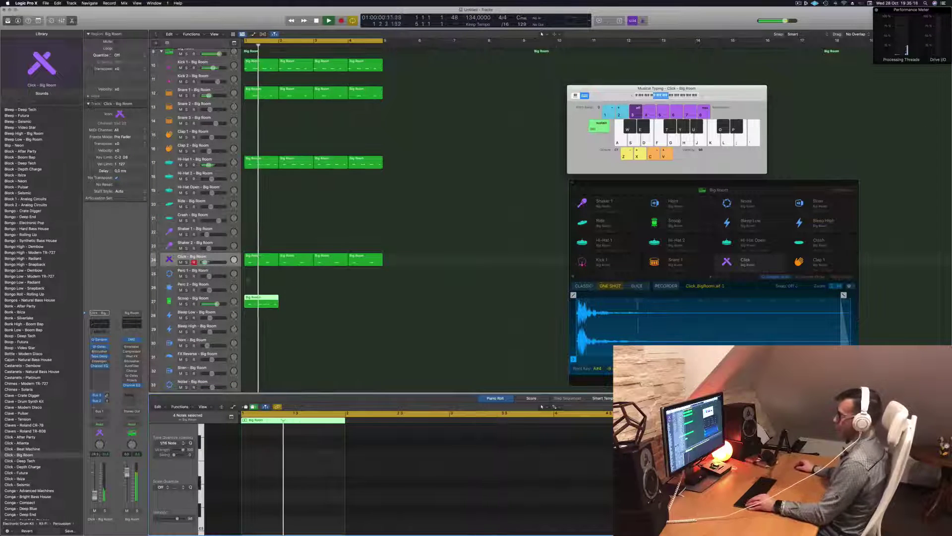
scroll(313, 218, "down", 3)
key("super+z")
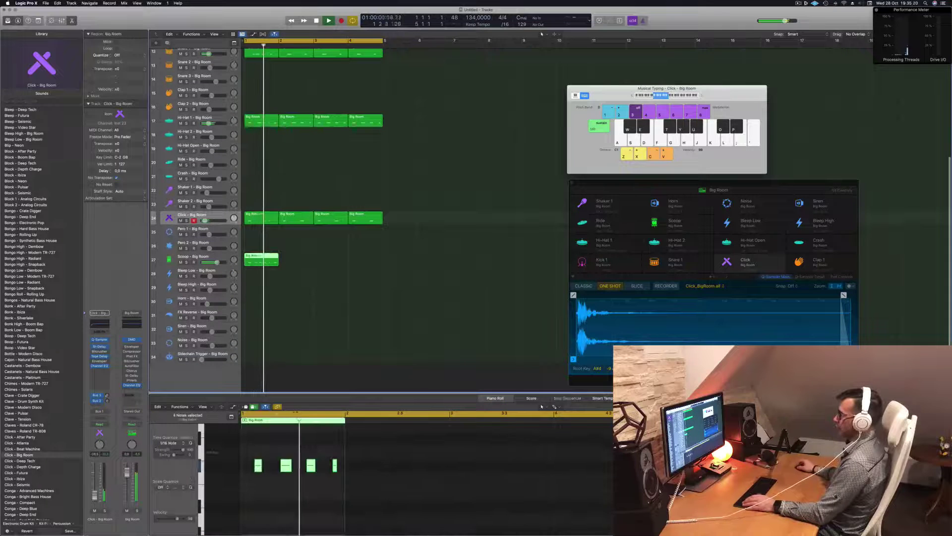
Delete the second note of the Scoop region.
left_click(285, 466)
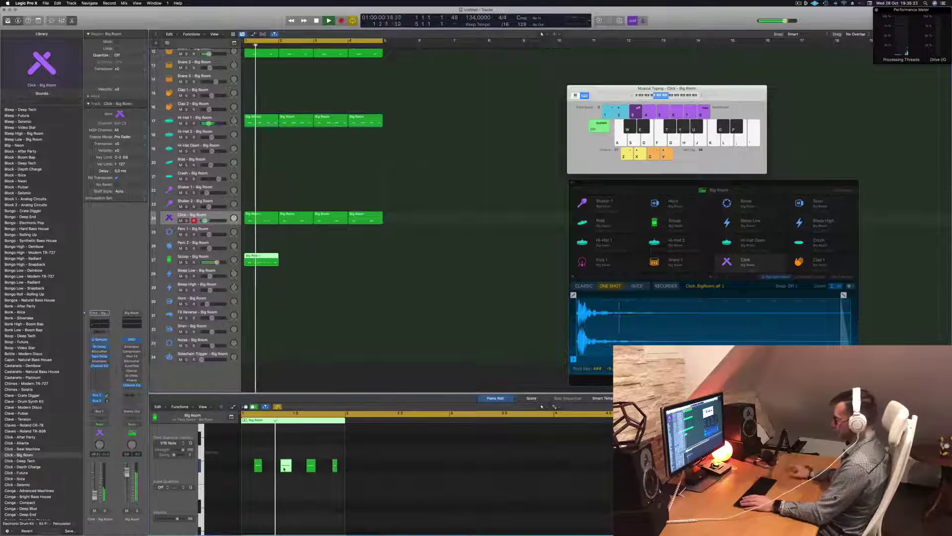
key("Delete")
scroll(284, 467, "up", 5)
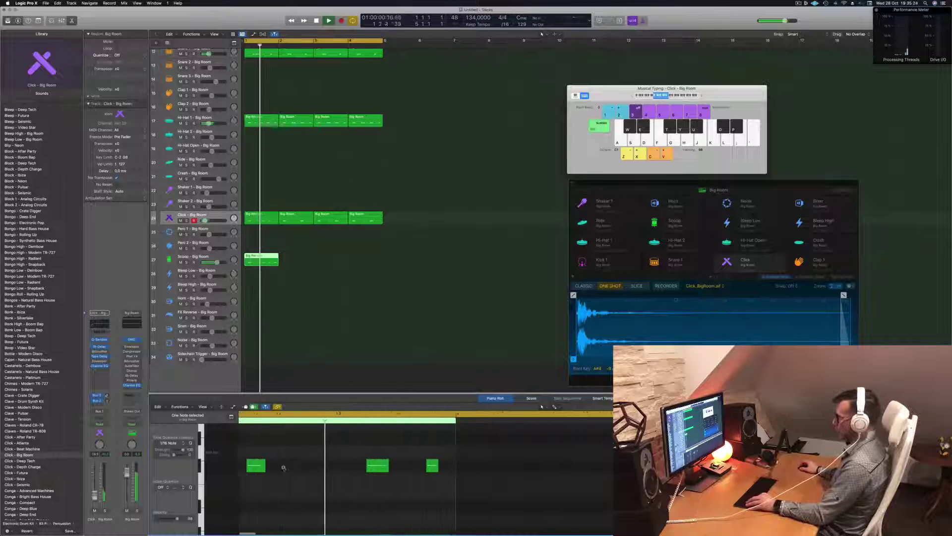
Move the first and second remaining notes of the Scoop region one sixteenth note later.
left_click(300, 467)
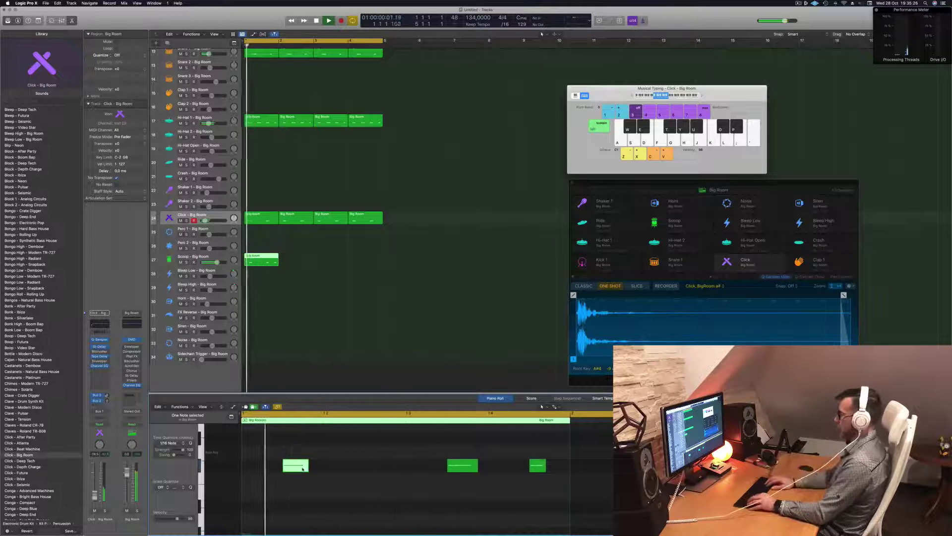
left_click_drag(303, 468, 323, 468)
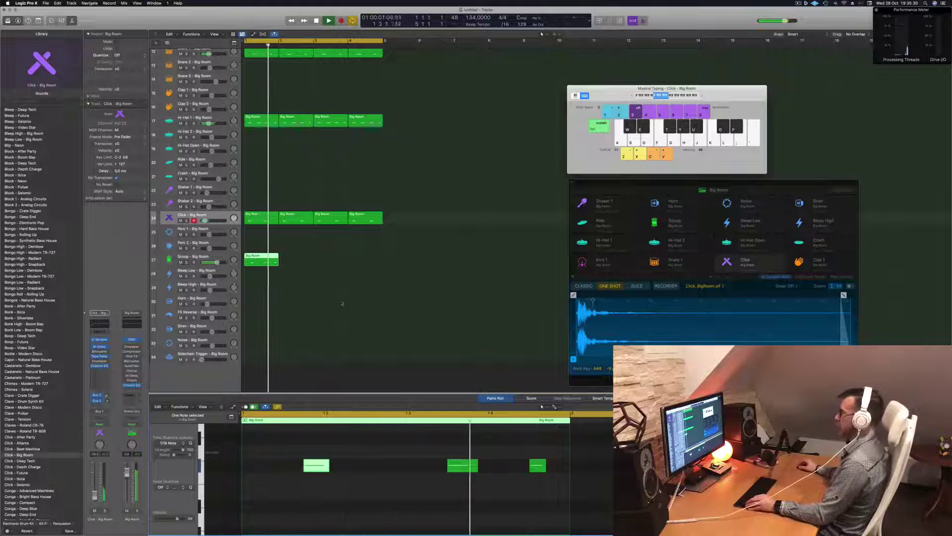
key("super+Left")
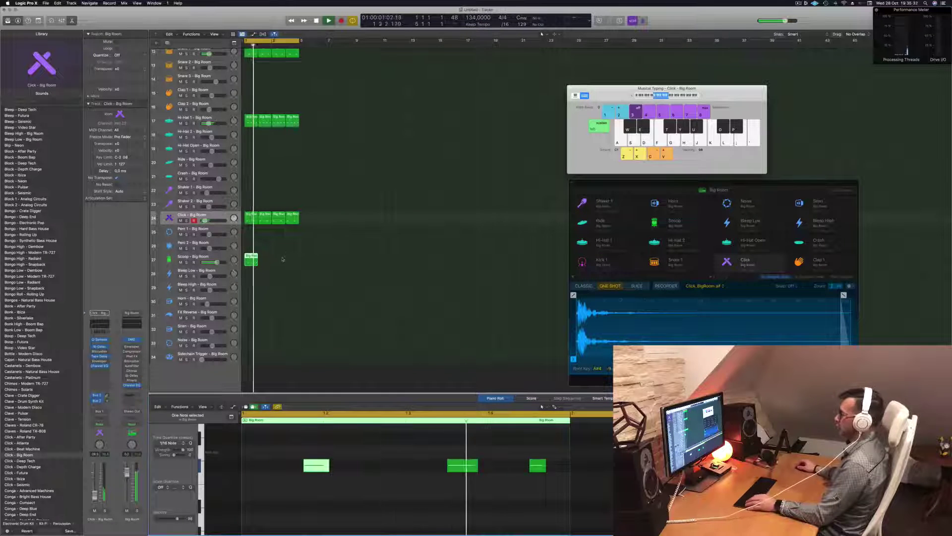
left_click(460, 466)
key("alt+Right")
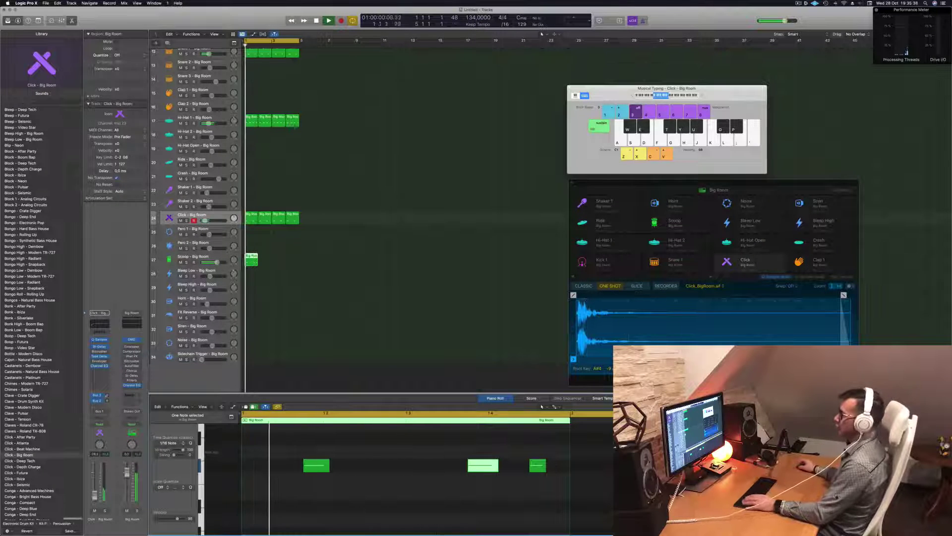
Copy the Scoop region along its track to fill all four bars and enlarge the track's height.
left_click(224, 258)
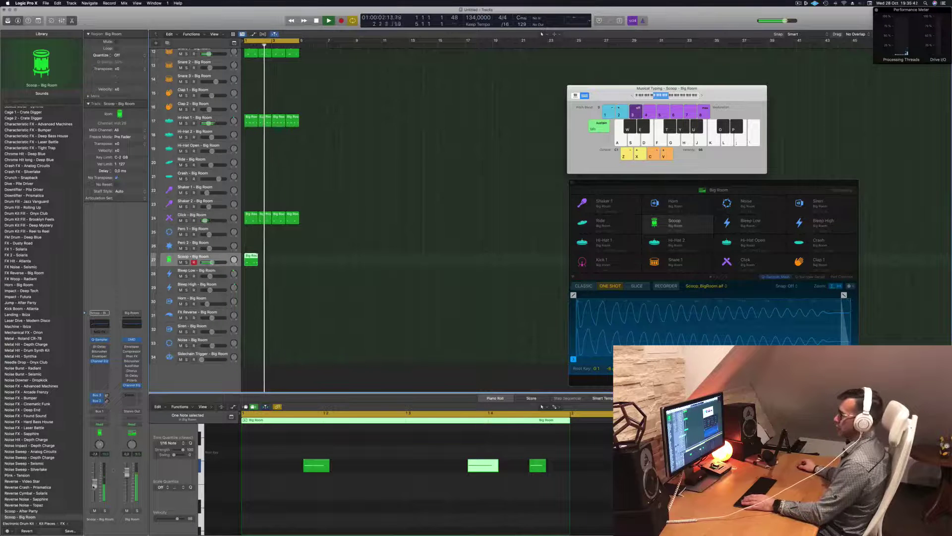
left_click_drag(251, 258, 278, 258)
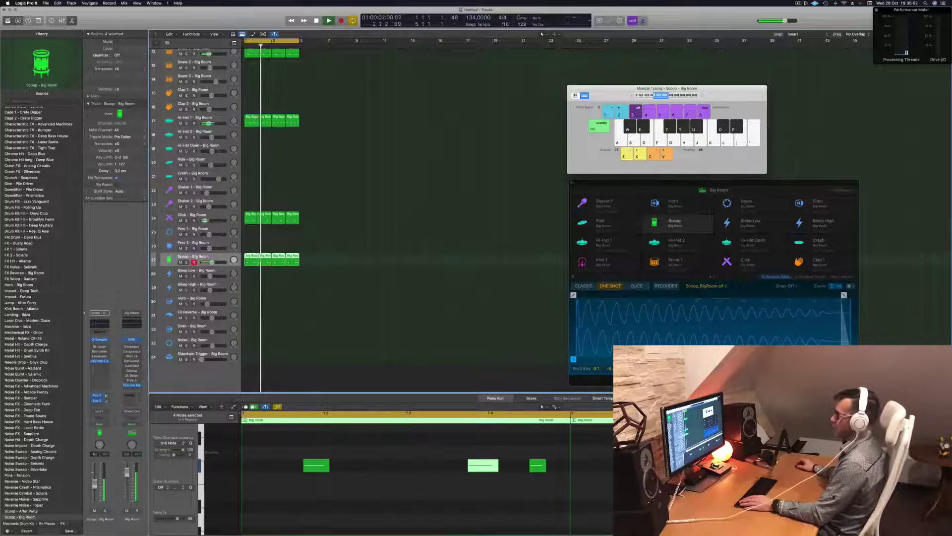
left_click(313, 257)
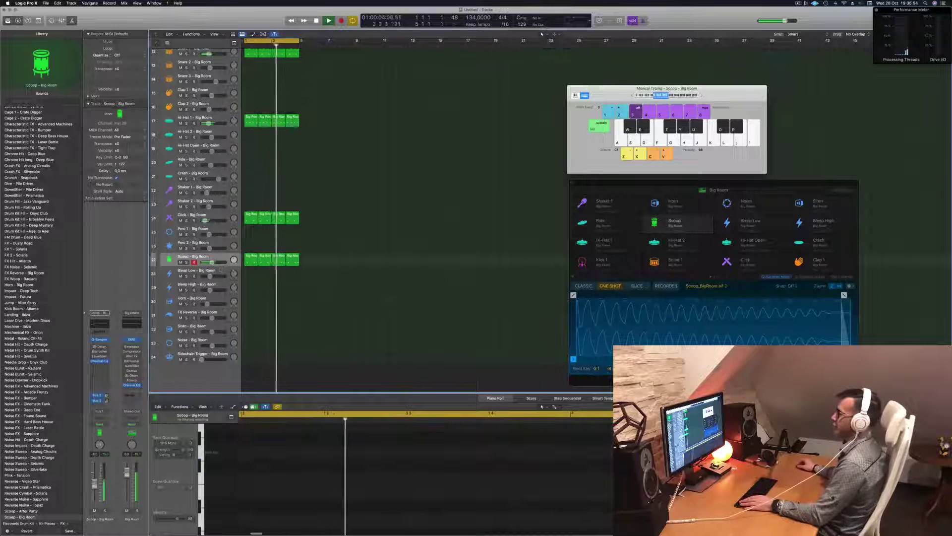
left_click(218, 262)
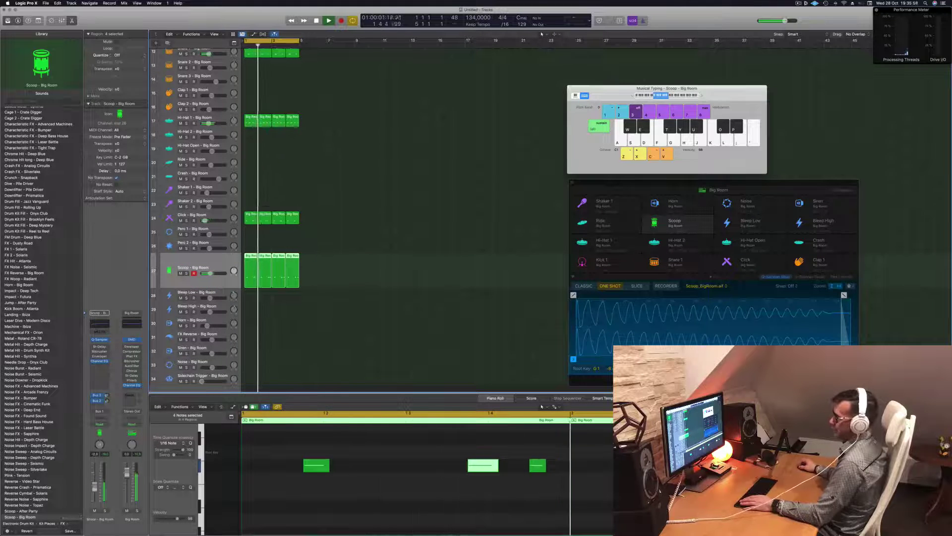
left_click(349, 327)
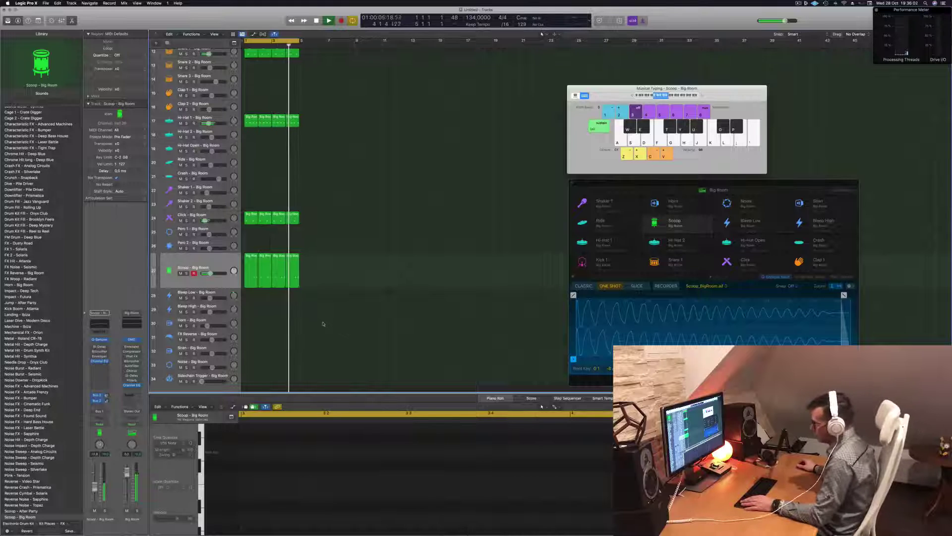
left_click(230, 266)
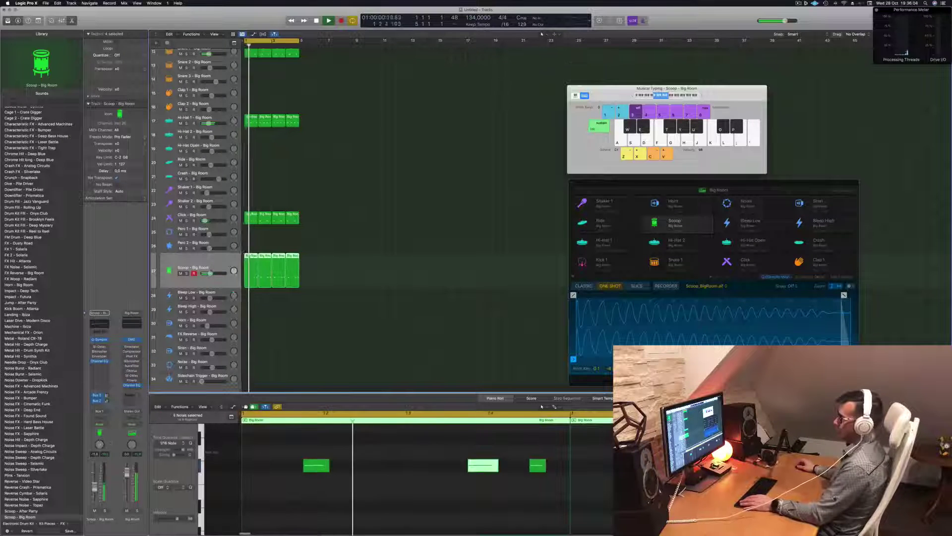
left_click(251, 360)
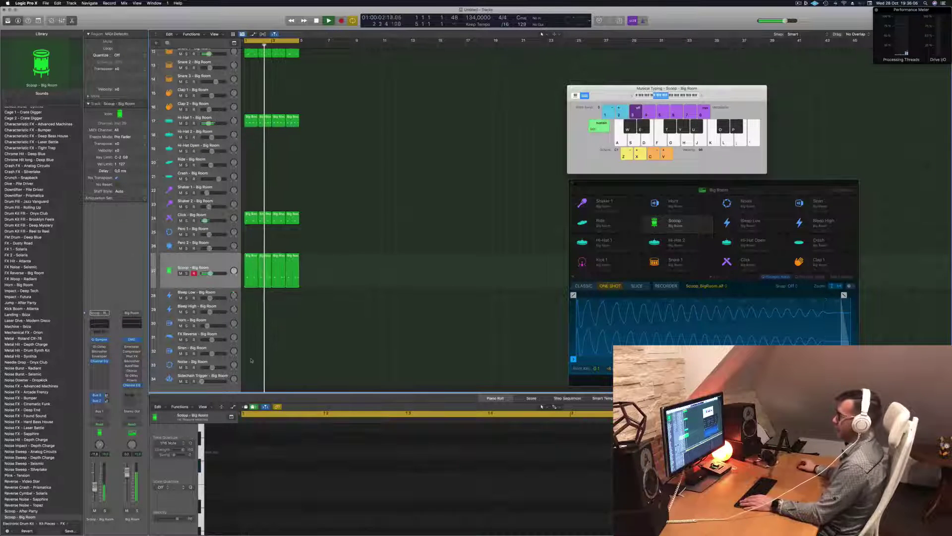
left_click(226, 259)
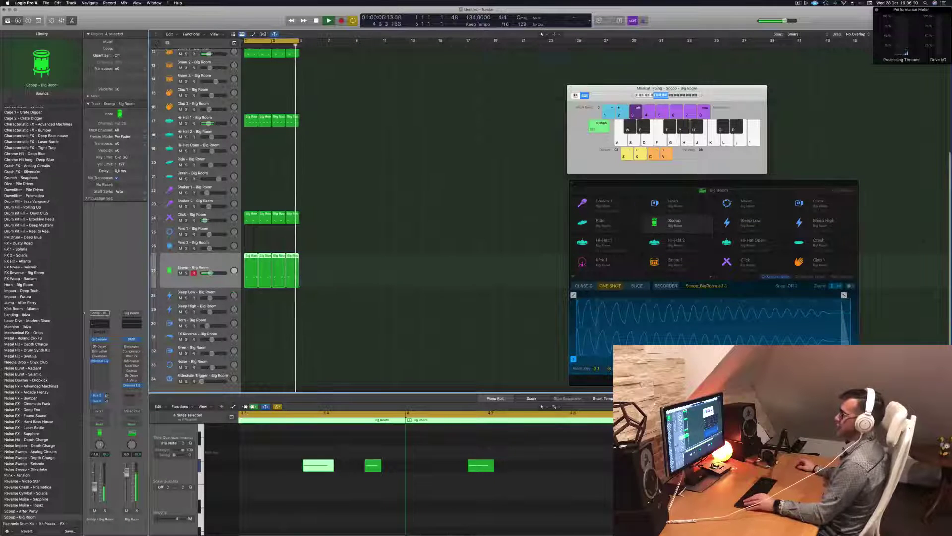
scroll(371, 161, "down", 1)
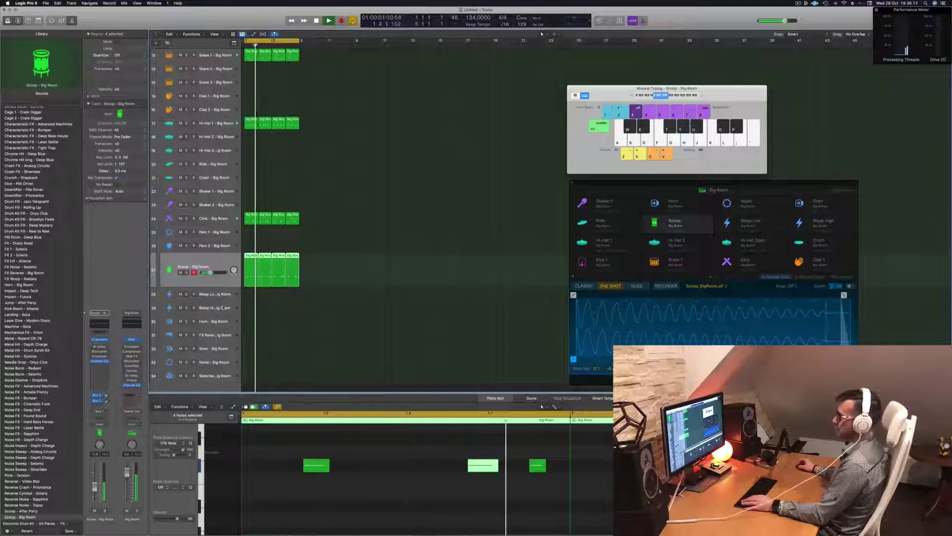
left_click(330, 272)
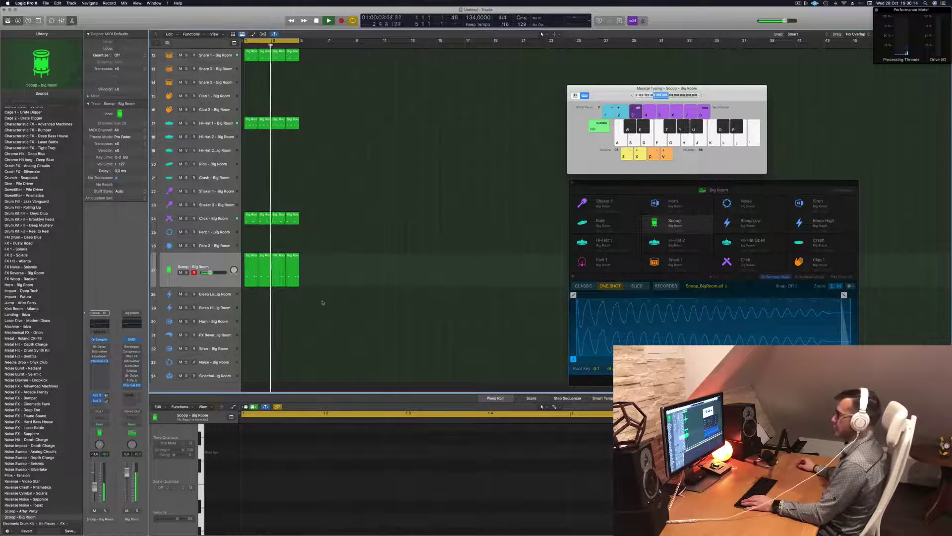
Copy the first Click region to the Noise track and reduce it to one long note spanning almost the whole bar.
left_click_drag(250, 270, 245, 366)
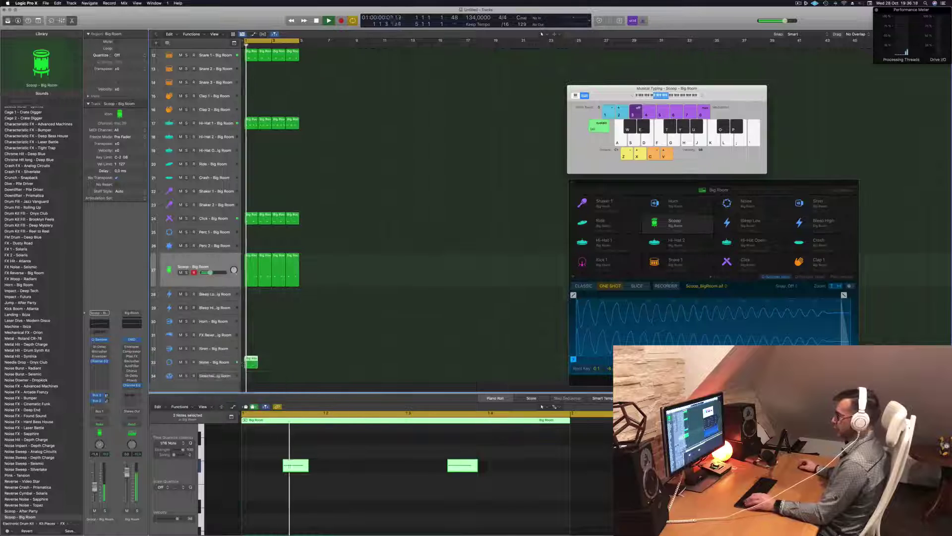
left_click_drag(371, 480, 498, 459)
left_click_drag(368, 450, 554, 466)
key("space")
scroll(290, 334, "down", 2)
left_click(213, 342)
left_click(312, 482)
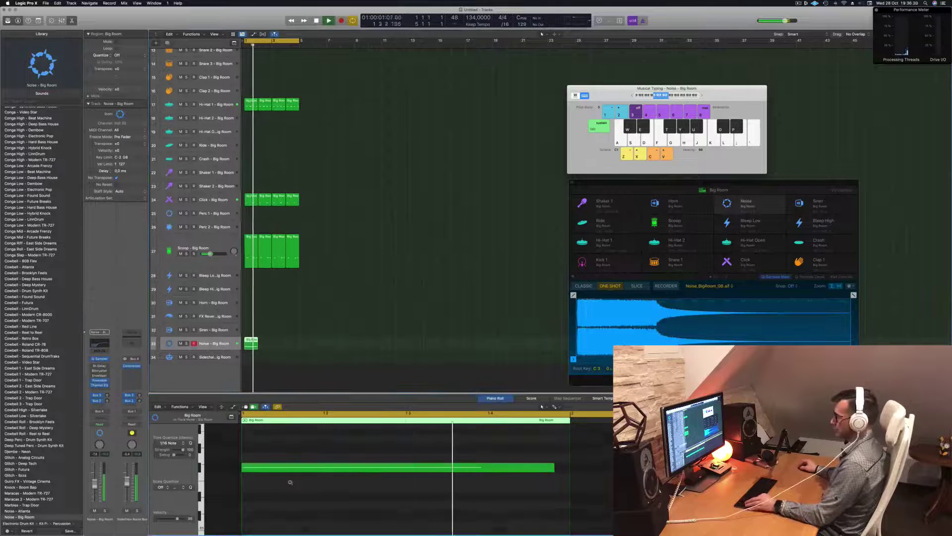
key("super+a")
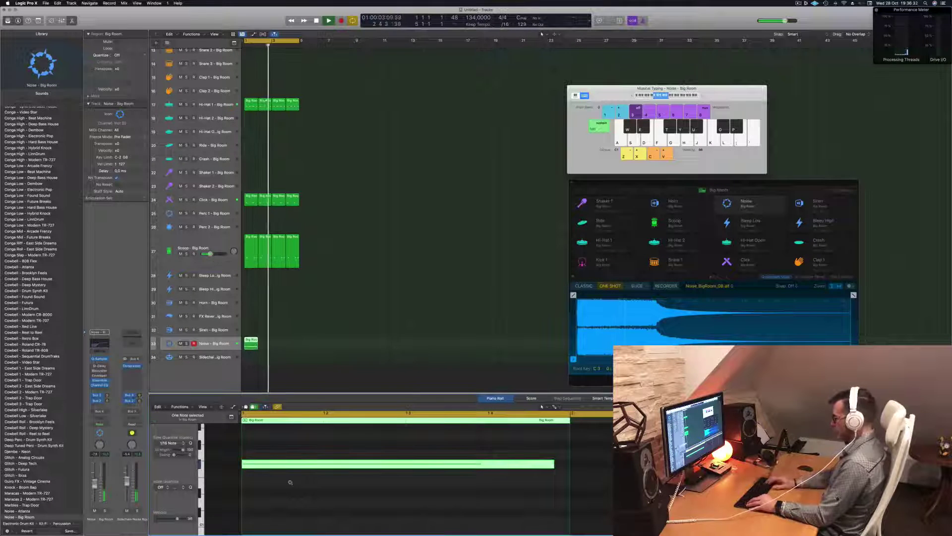
key("Delete")
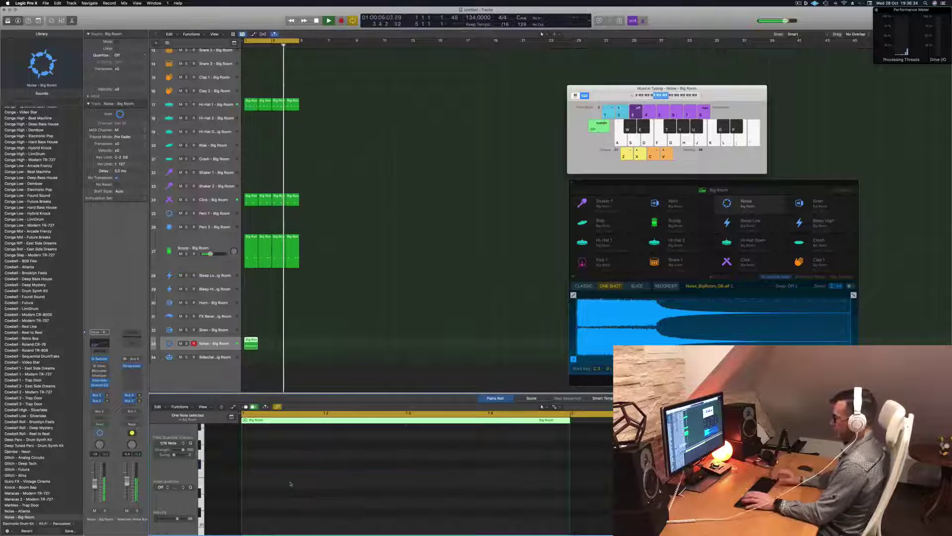
scroll(291, 484, "down", 5)
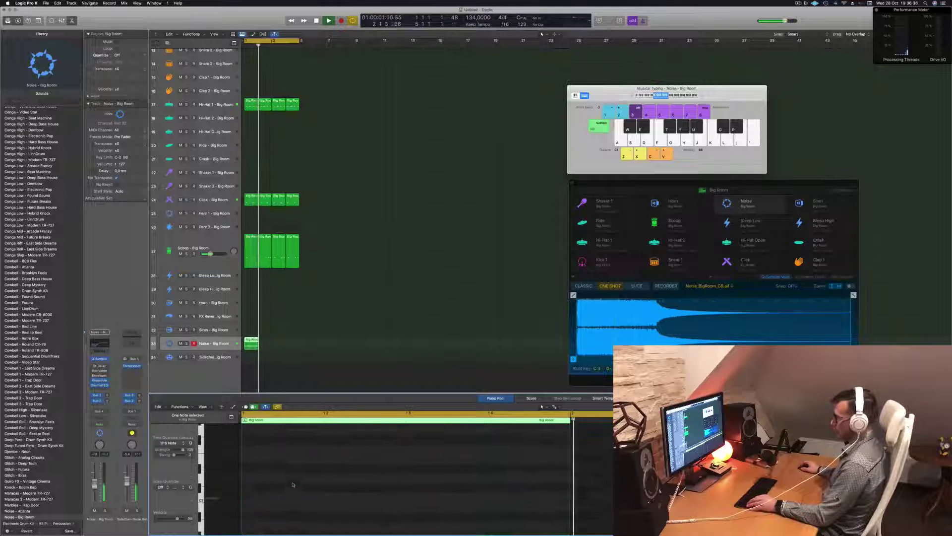
key("super+z")
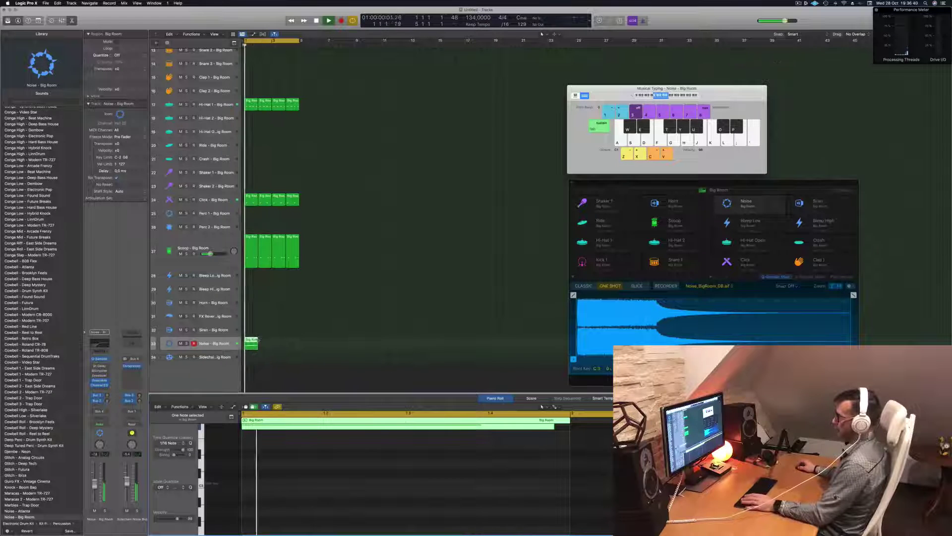
Extend the end of the Noise region to a length of almost three bars and play the loop.
left_click_drag(259, 350, 282, 346)
key("space")
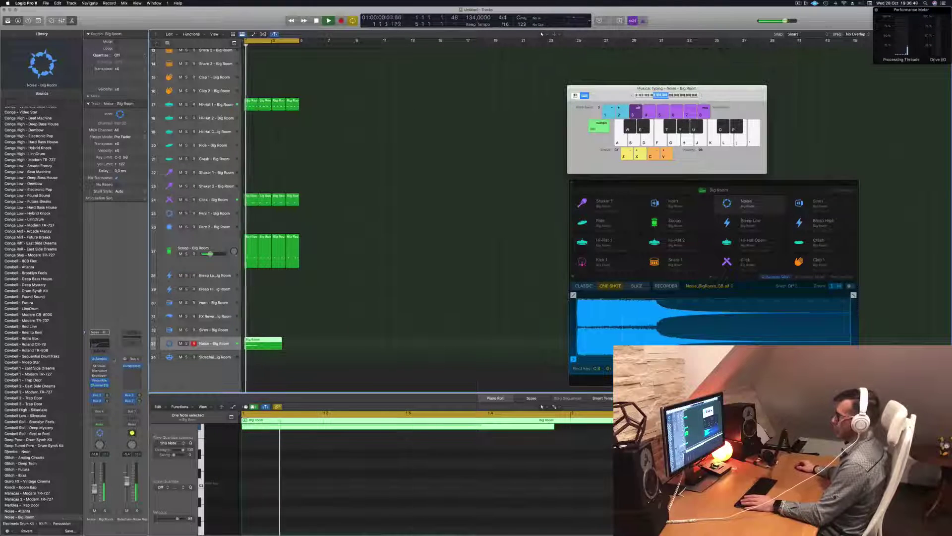
In the Noise track's Channel EQ, set the low cut to 302 Hz and the high cut to 3680 Hz during playback.
left_click(99, 385)
left_click_drag(539, 188, 483, 189)
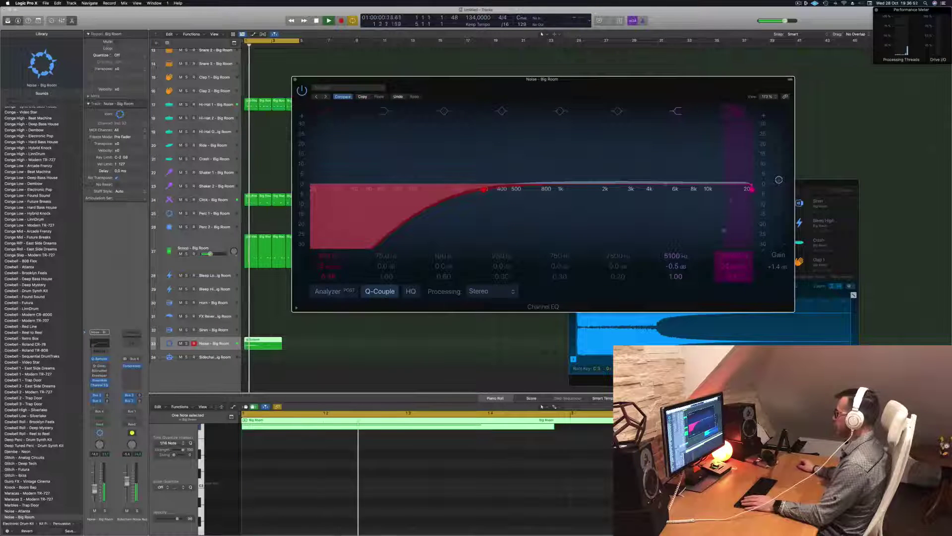
left_click_drag(751, 189, 639, 191)
key("space")
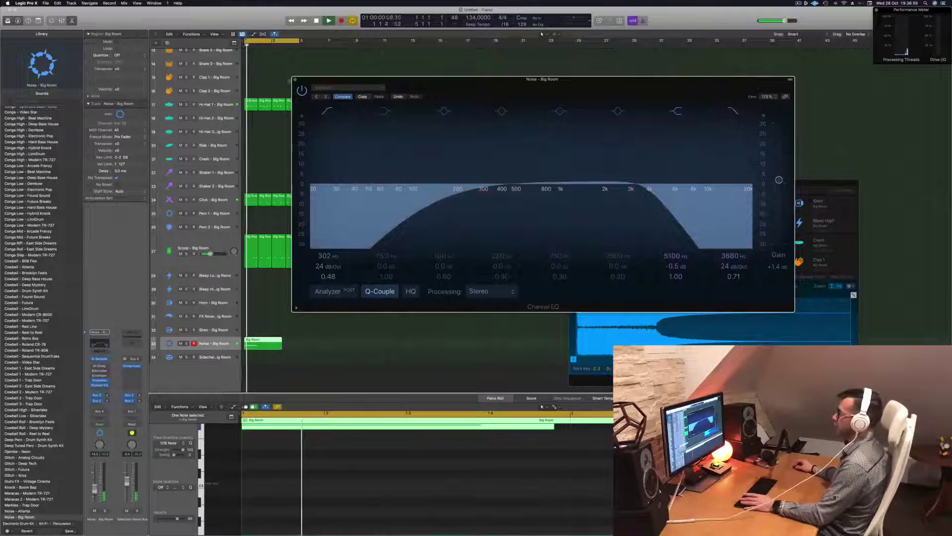
key("super+w")
key("super+k")
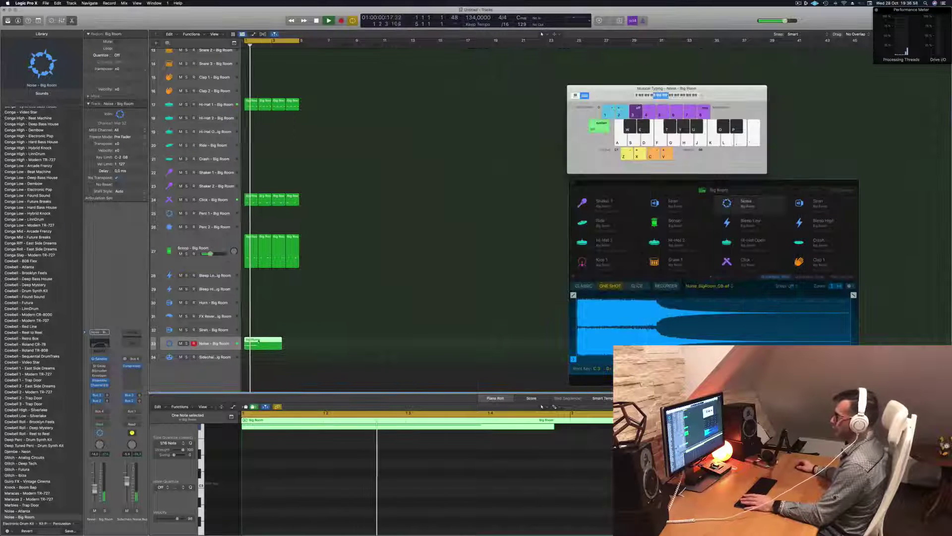
Shorten the Noise region to two bars and copy it once to fill all four bars.
double_click(272, 343, "super")
left_click(278, 343)
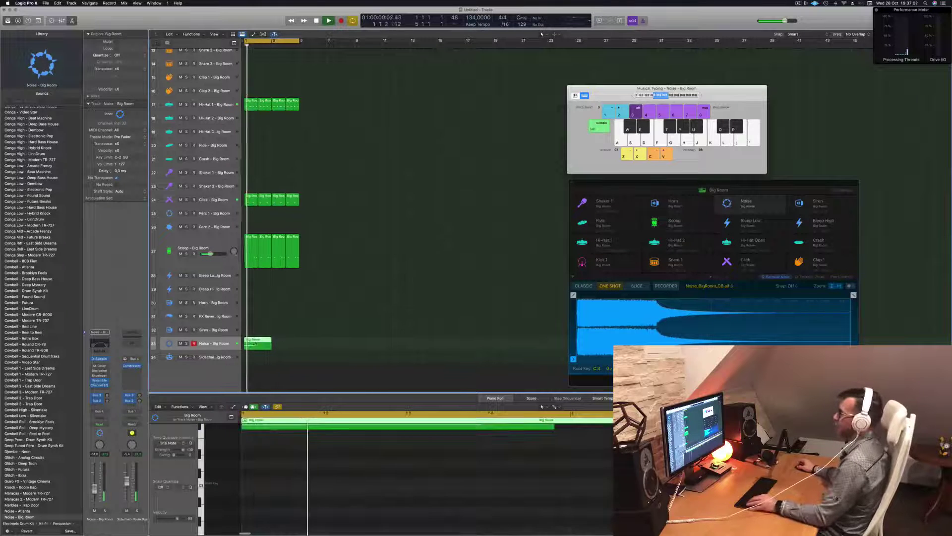
left_click_drag(284, 339, 283, 344)
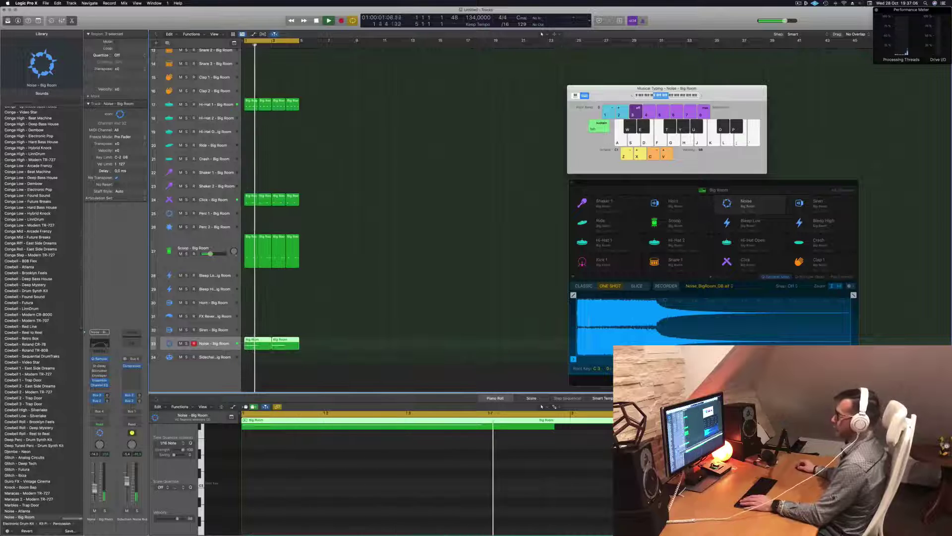
Copy the Hi-Hat 1 regions to the Hi-Hat Open track so they fill all four bars.
scroll(312, 256, "down", 1)
scroll(307, 188, "down", 1)
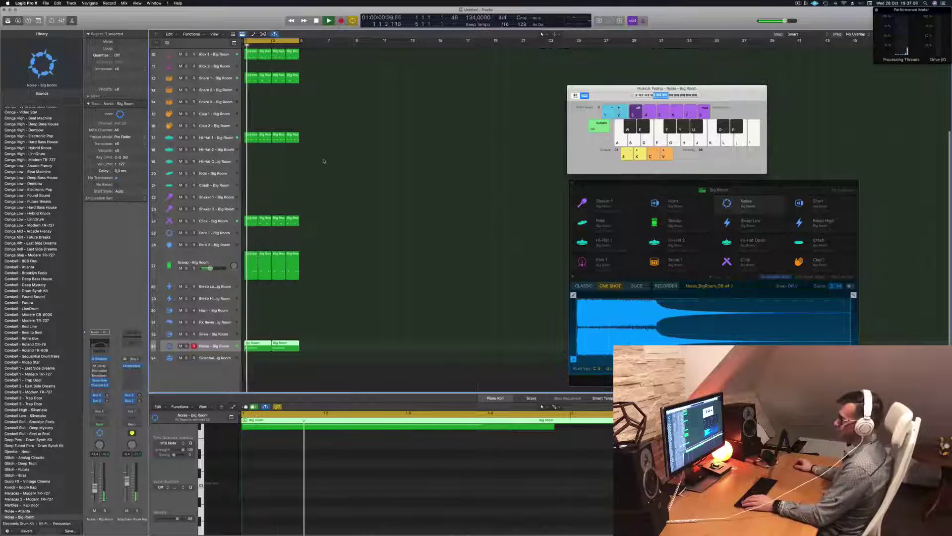
left_click(252, 135)
scroll(253, 137, "right", 1)
left_click_drag(254, 140, 248, 166)
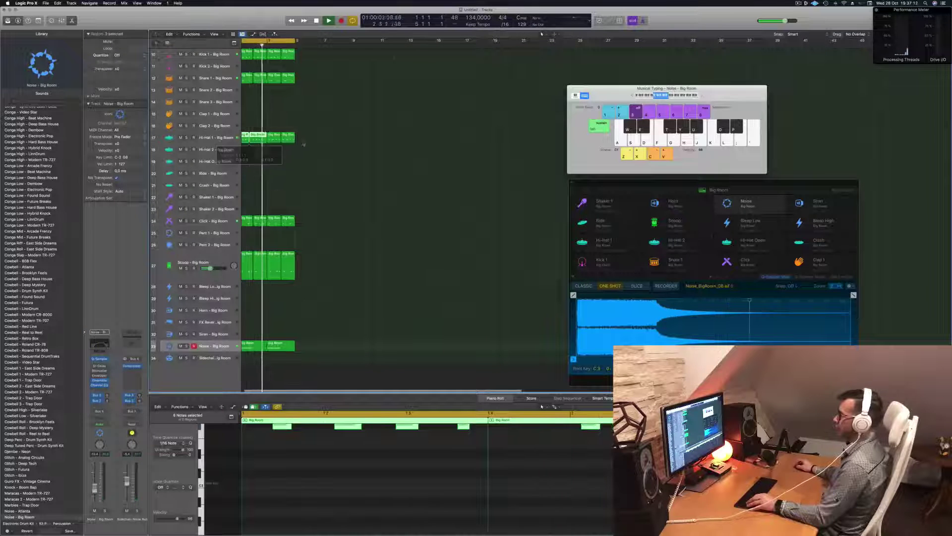
key("Return")
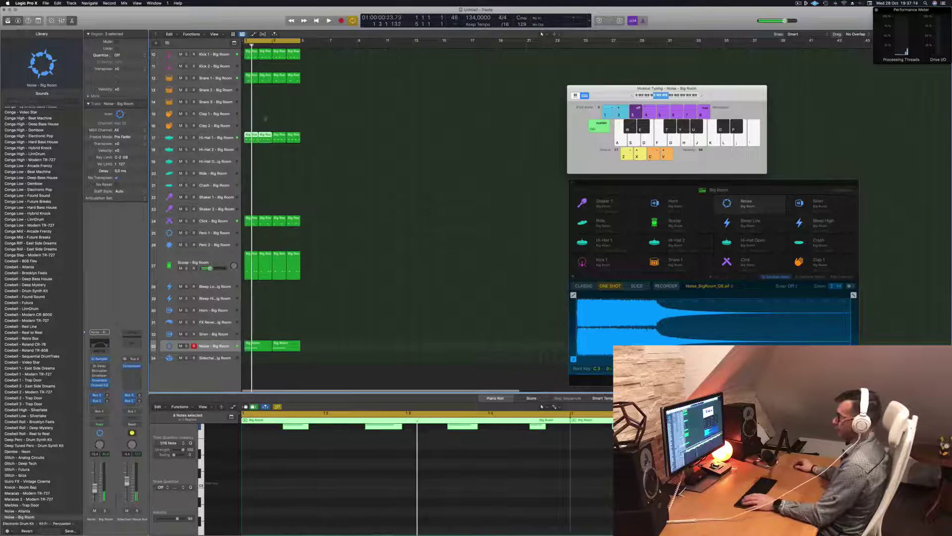
left_click_drag(251, 135, 276, 163)
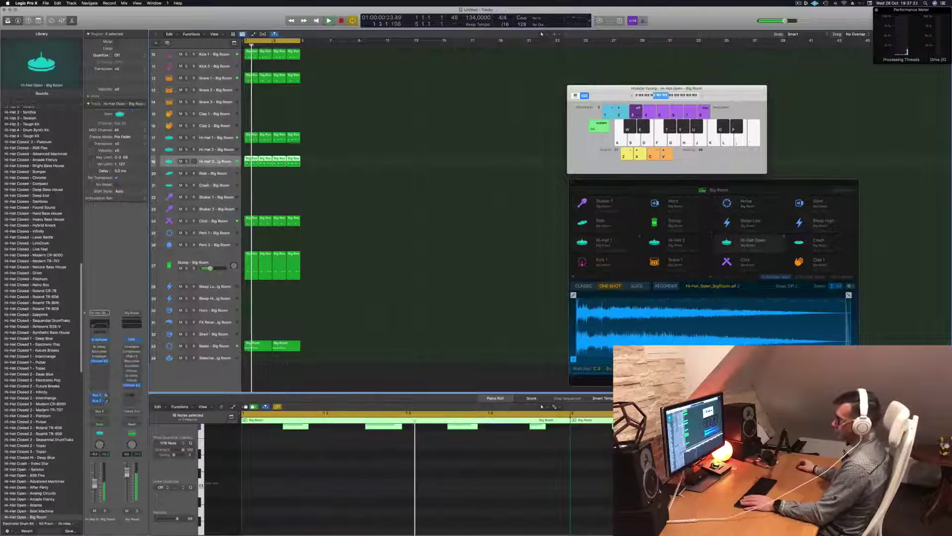
Replace the Hi-Hat Open track's sound with Hi-Hat Open - Deep Bass House and close its Quick Sampler window.
left_click(101, 340)
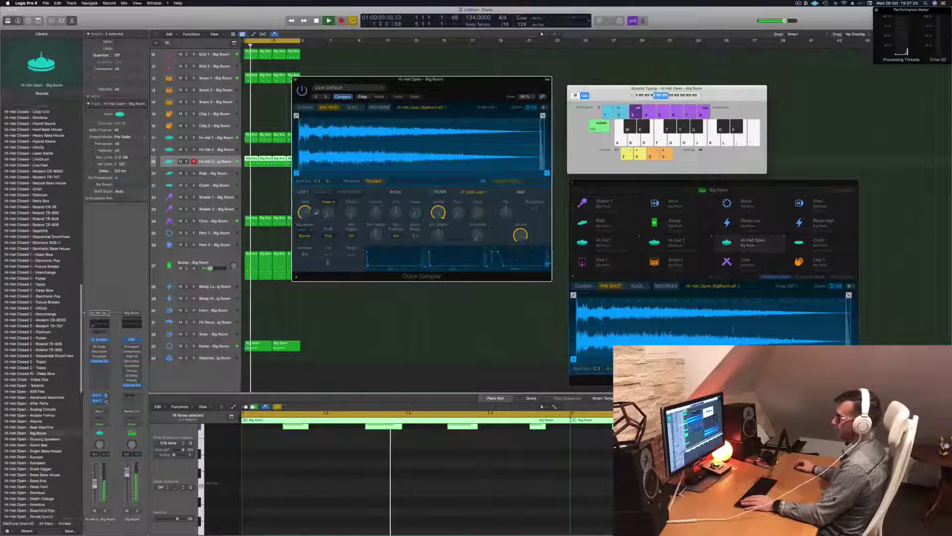
scroll(50, 213, "down", 5)
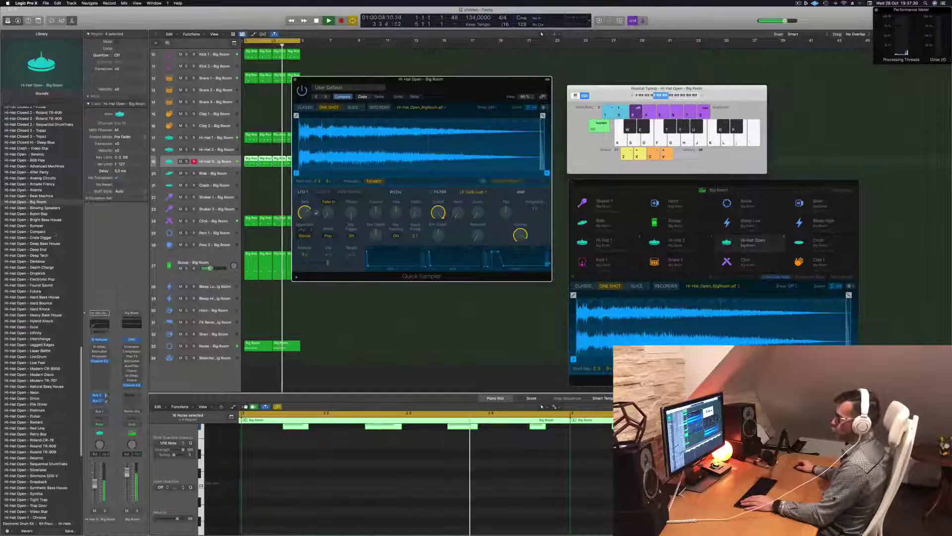
left_click(43, 243)
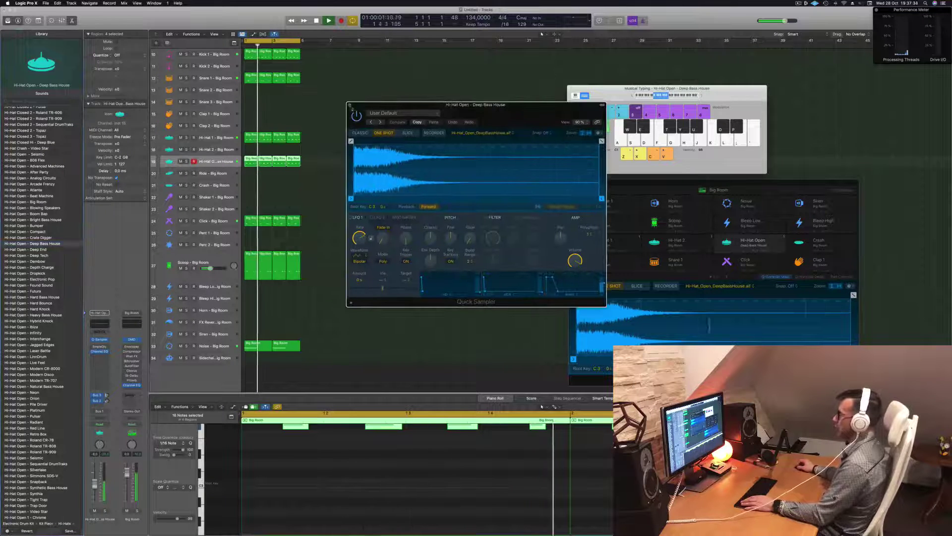
key("super+w")
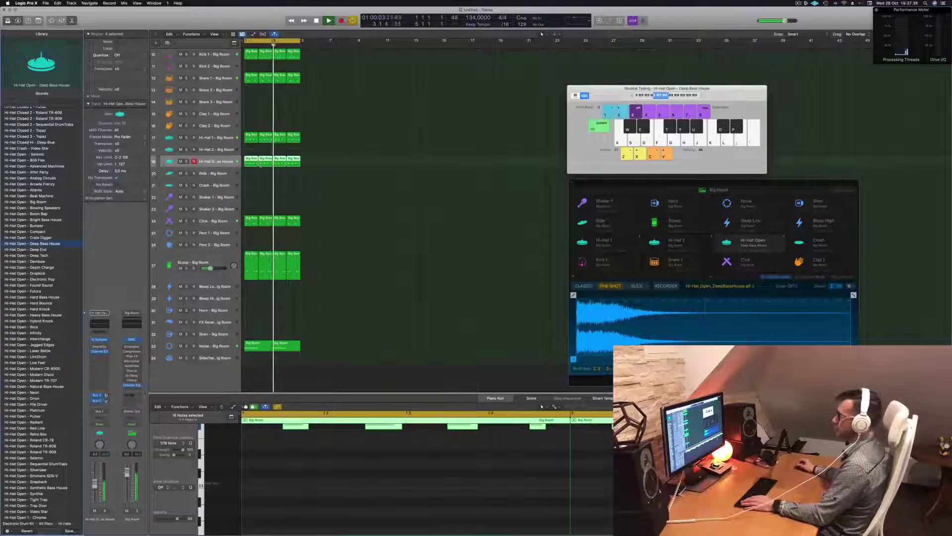
Copy the notes in all Hi-Hat 1 regions to further sixteenth positions for a denser pattern and compare them with Hi-Hat Open.
left_click(333, 181)
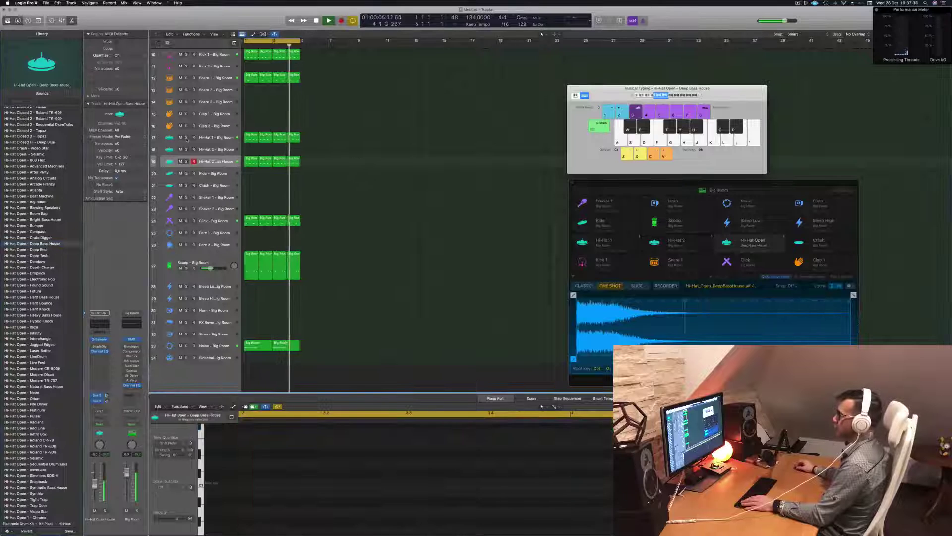
left_click(187, 138)
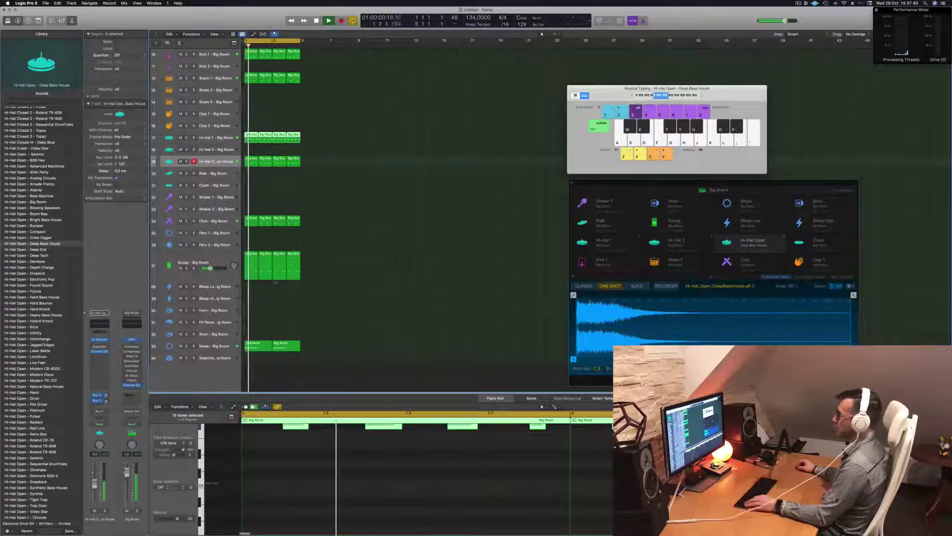
scroll(324, 465, "up", 5)
left_click_drag(288, 480, 310, 482)
key("super+Left")
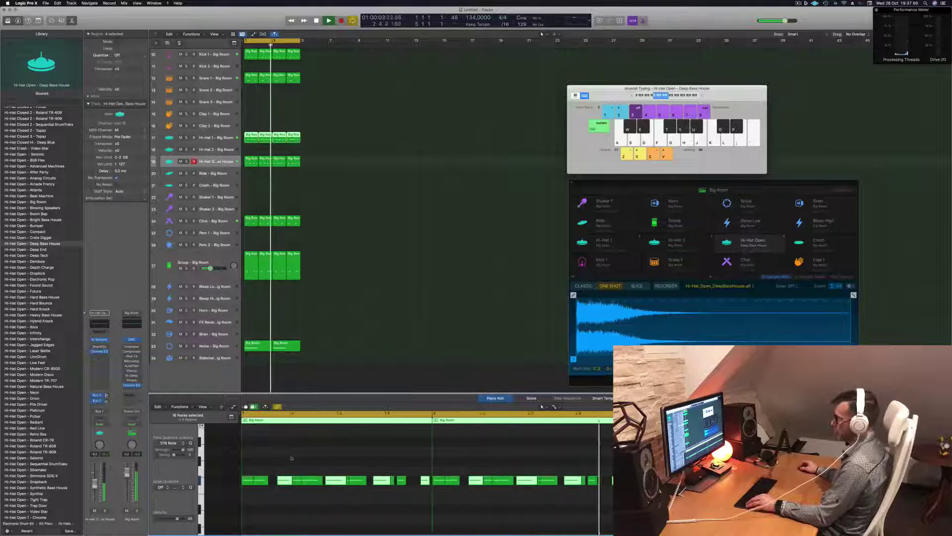
left_click(220, 161)
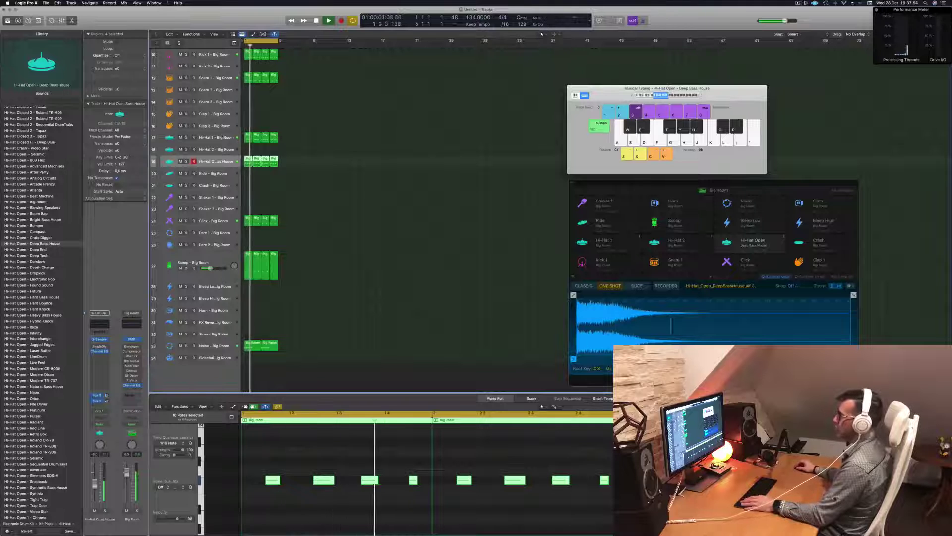
key("Up")
key("Up")
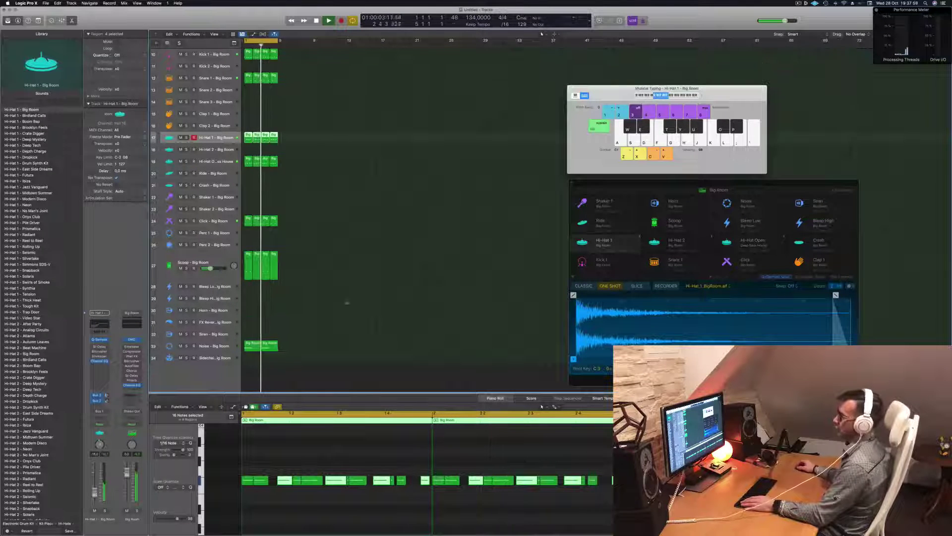
Select the empty Inst 1 track above the drum kit and stop playback.
scroll(404, 235, "up", 5)
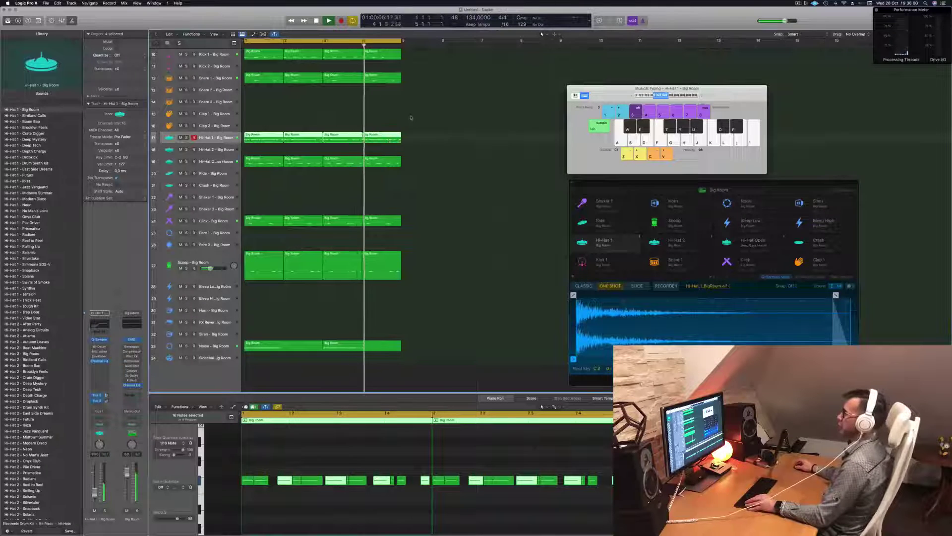
scroll(410, 122, "up", 2)
scroll(410, 122, "up", 3)
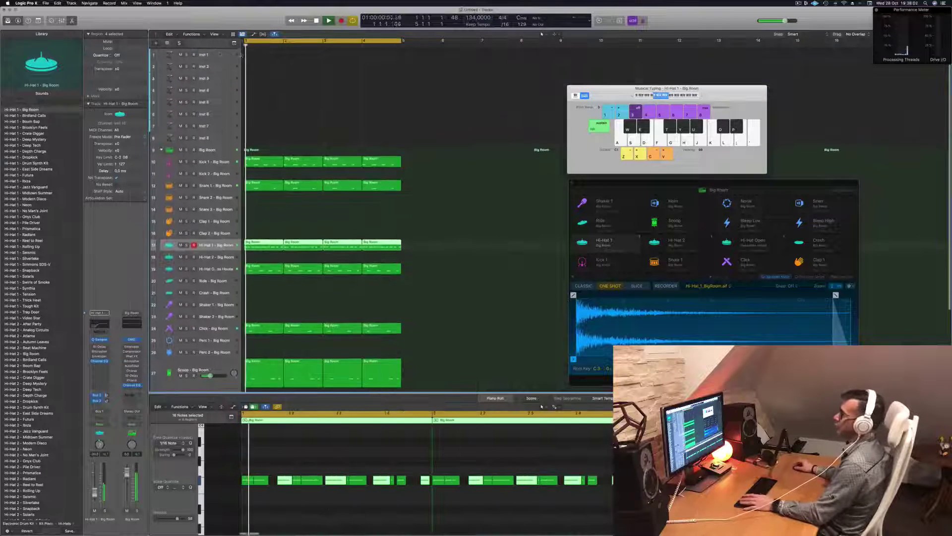
left_click(220, 54)
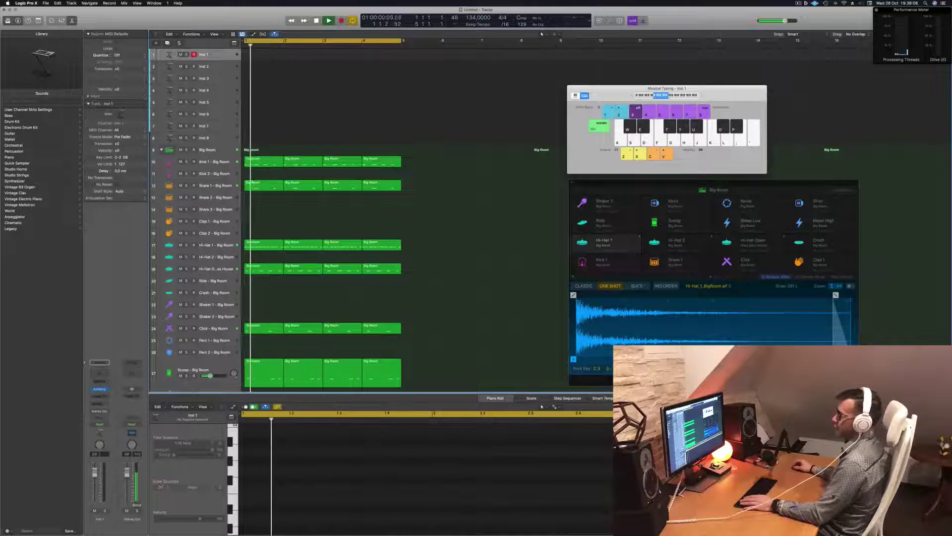
key("space")
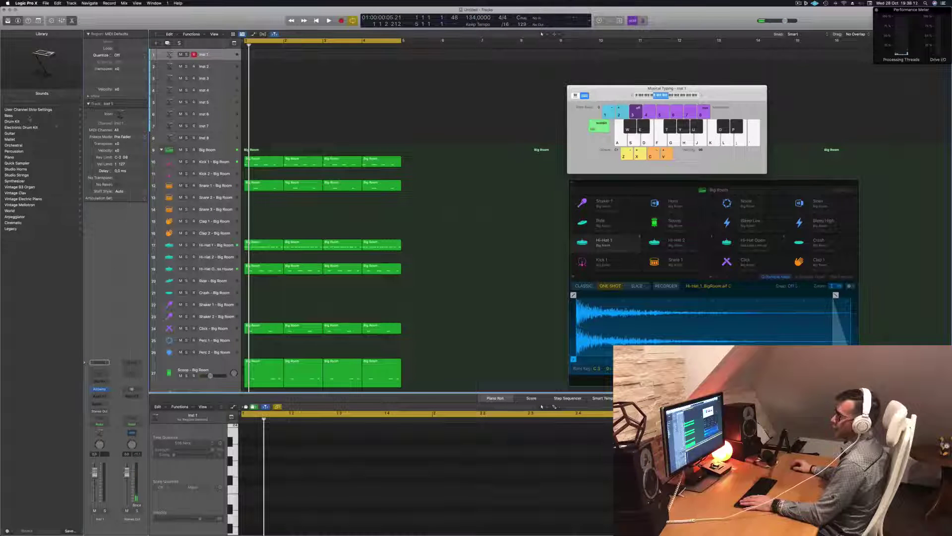
Browse the library's Bass and Quick Sampler Keys sounds for the Inst 1 track.
left_click(29, 117)
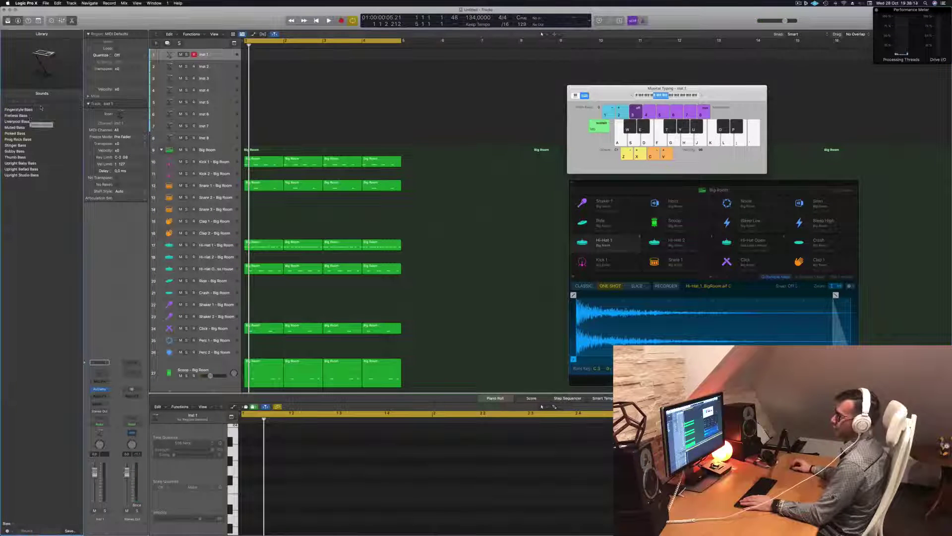
key("Left")
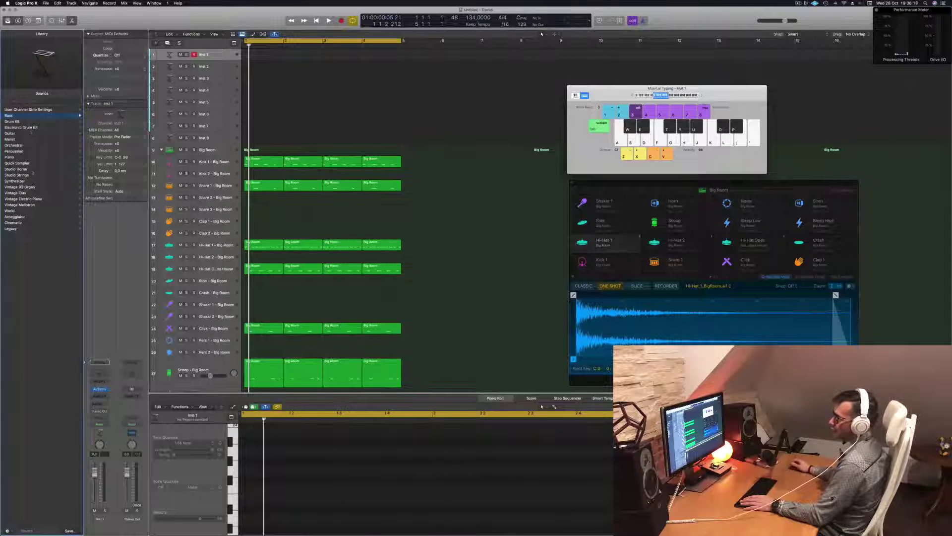
left_click(22, 163)
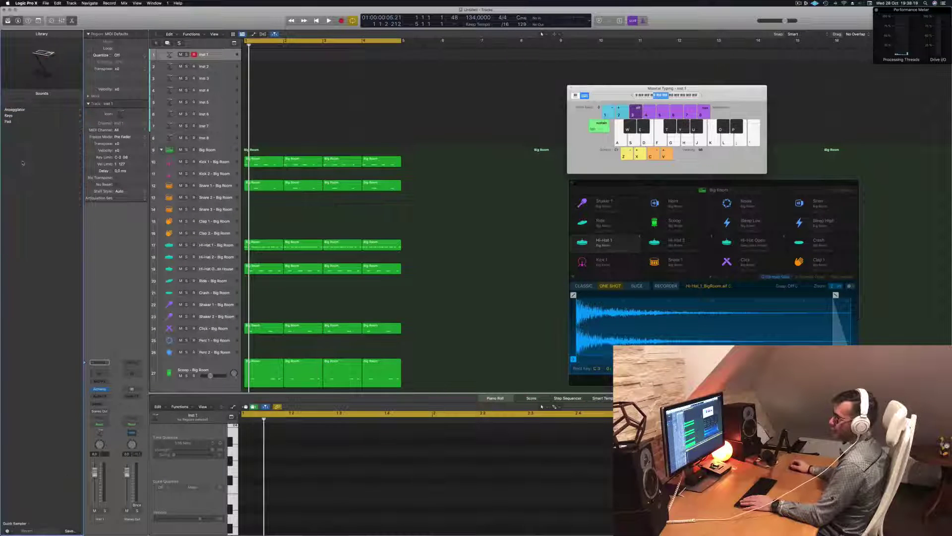
left_click(32, 117)
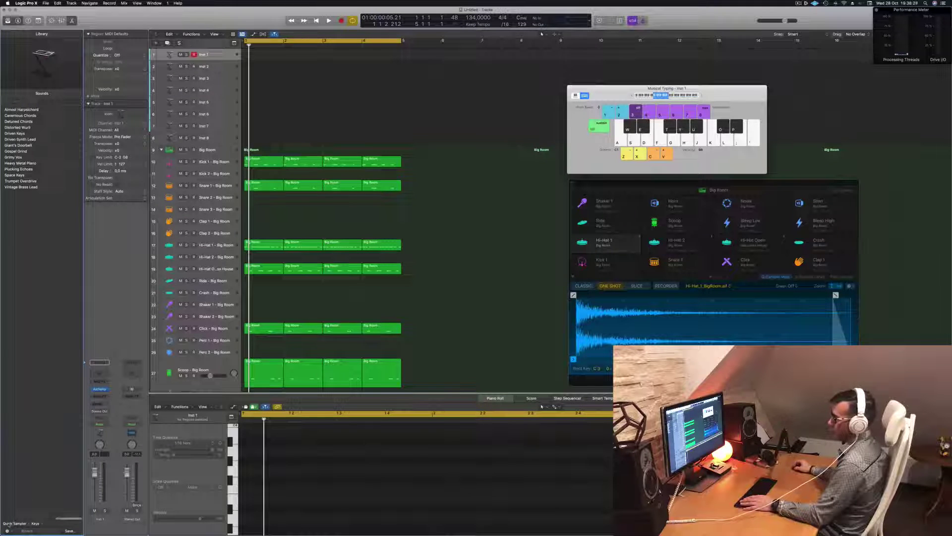
left_click(10, 524)
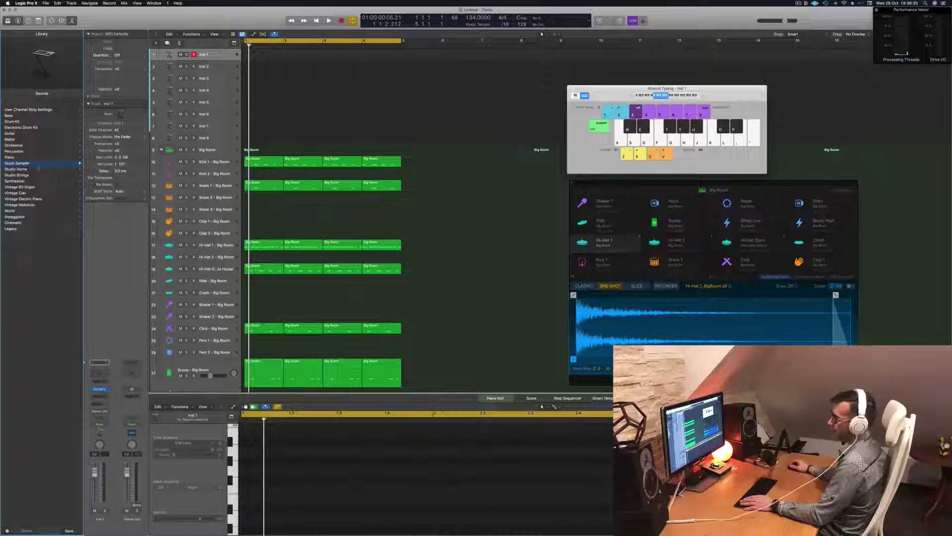
Load 80s FM Bass Attack from the Synthesizer Bass sounds on the Inst 1 track.
left_click(15, 181)
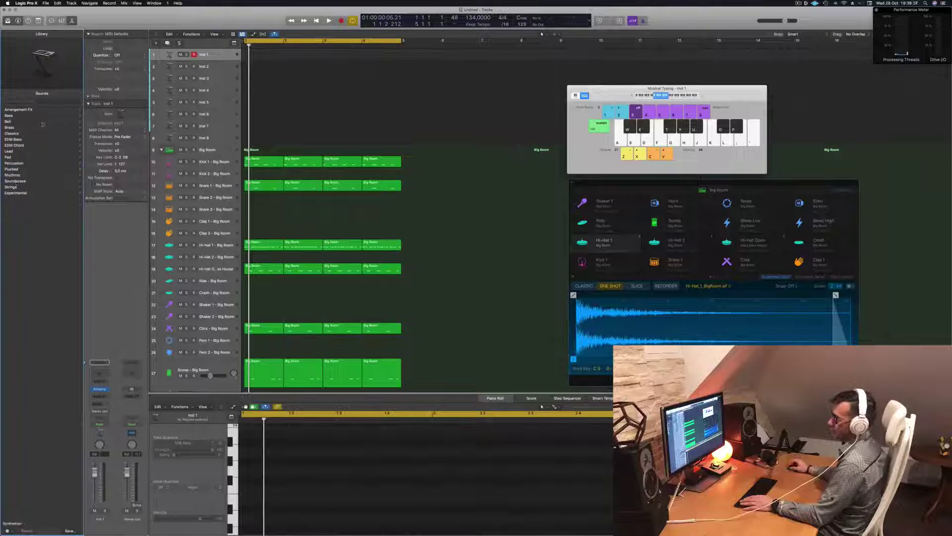
left_click(8, 115)
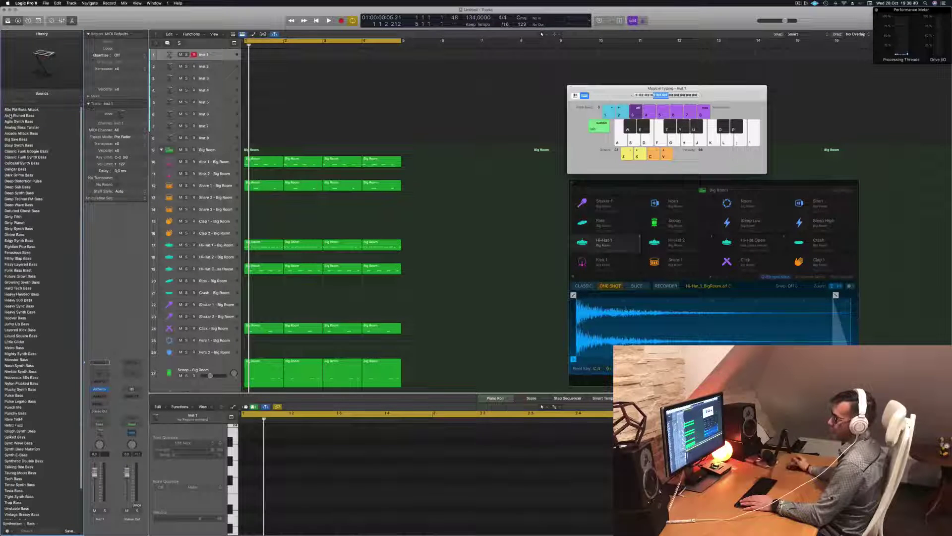
scroll(45, 167, "down", 3)
scroll(45, 167, "up", 3)
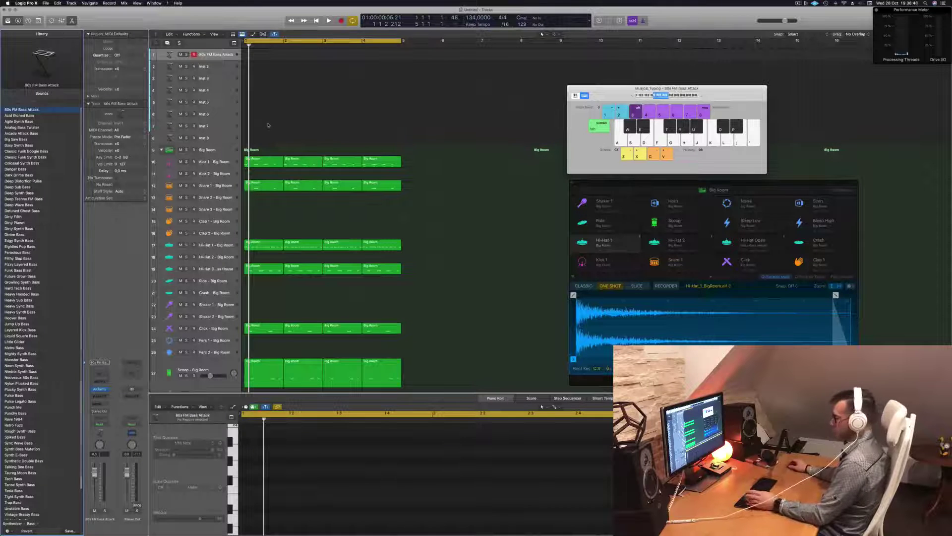
left_click(392, 63)
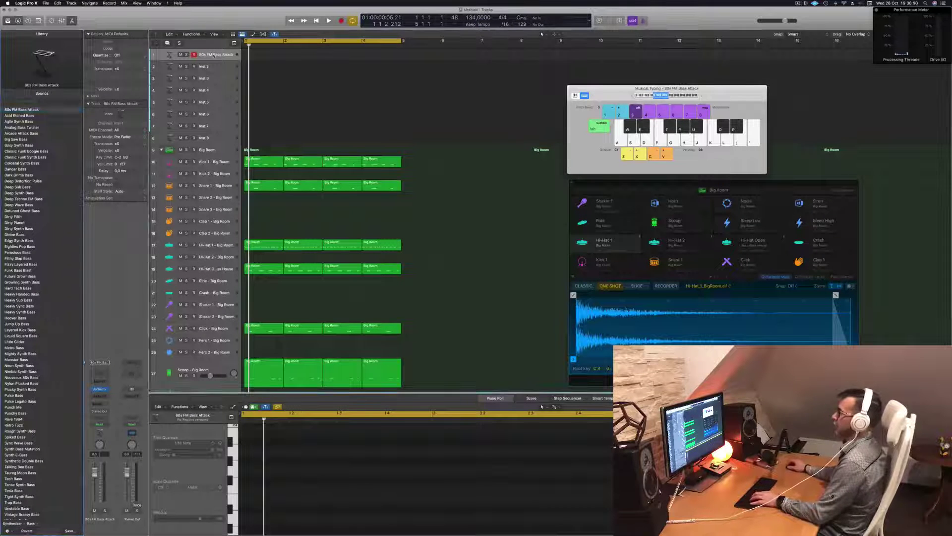
Audition 80s FM Bass Attack with Musical Typing, moving the keyboard window over the empty upper tracks.
key("d")
key("f")
key("g")
key("h")
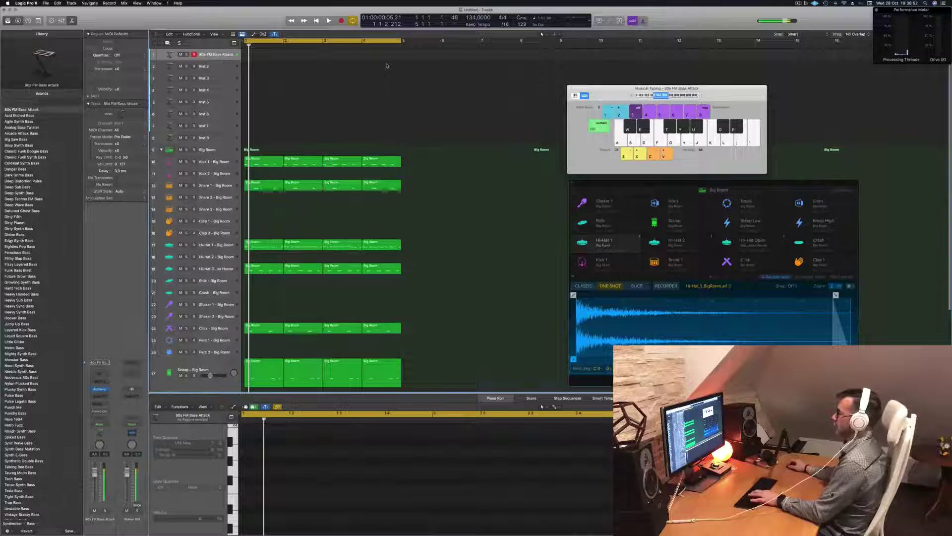
key("k")
left_click_drag(617, 88, 410, 67)
key("k")
key("j")
key("h")
Try Acid Etched Bass, Agile Synth Bass, Heavy Sync Bass and Heavy Synth Bass on the first track.
left_click(25, 117)
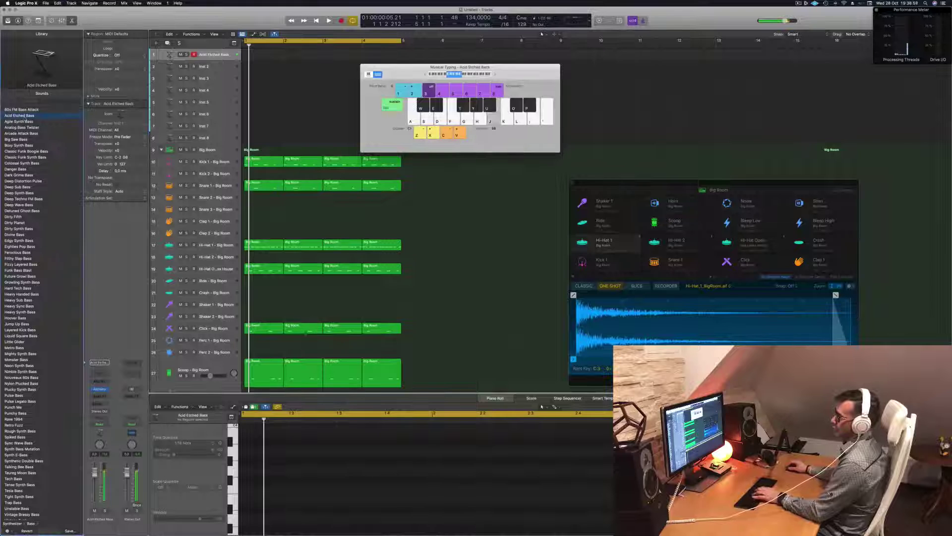
left_click(24, 122)
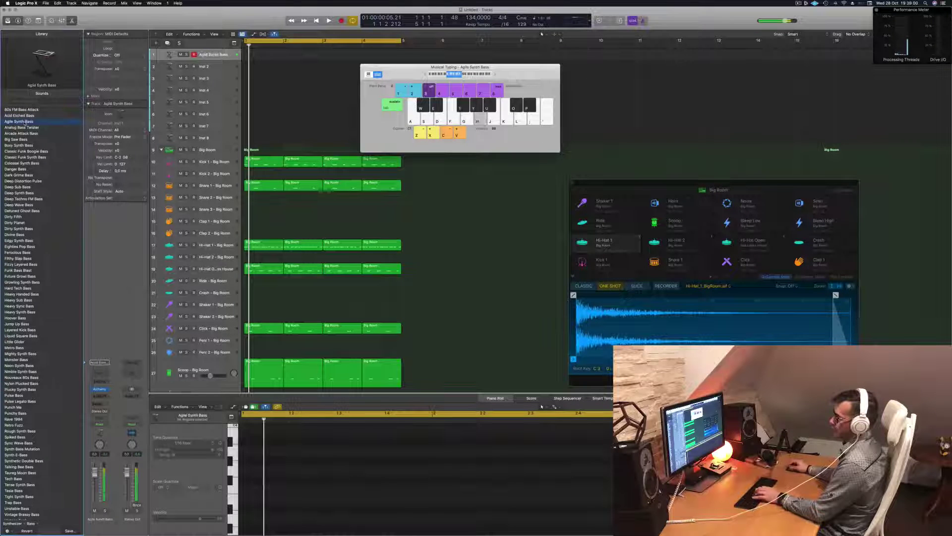
scroll(56, 225, "down", 2)
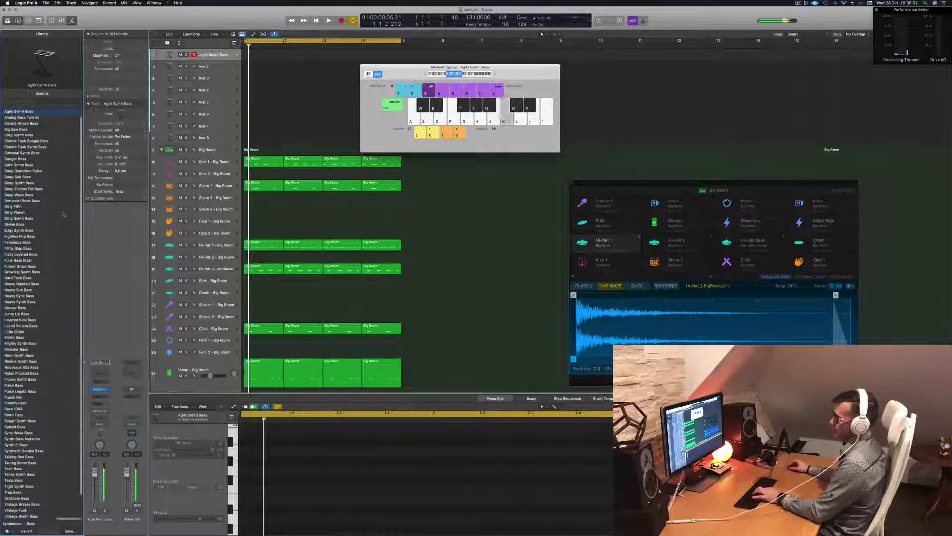
left_click(23, 296)
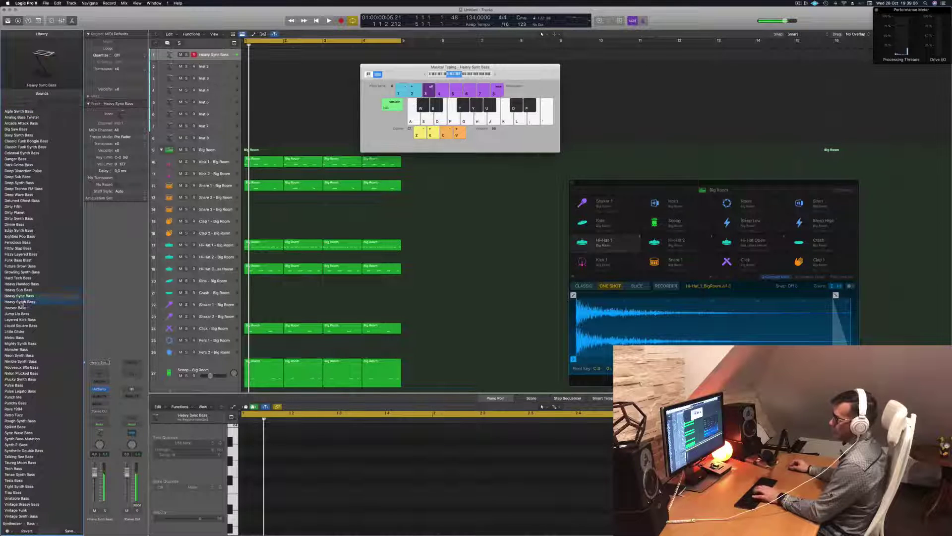
left_click(21, 302)
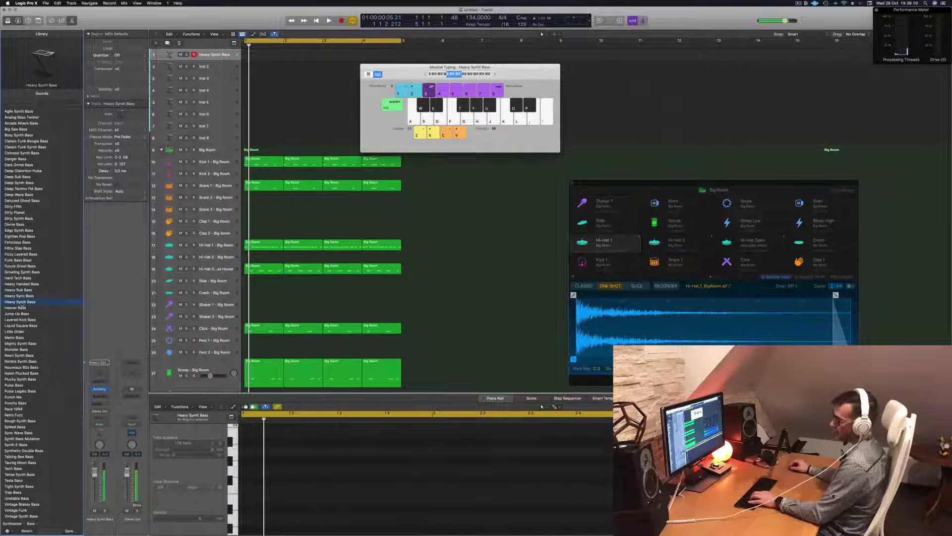
Audition Jump Up Bass and Liquid Square Bass, and load Vintage Synth Bass on the first track.
scroll(22, 308, "down", 1)
left_click(22, 314)
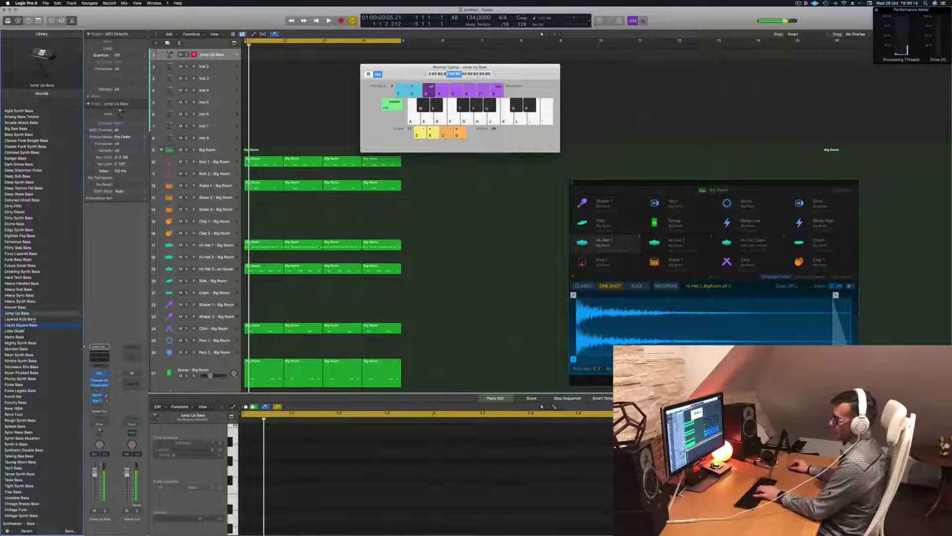
scroll(45, 342, "down", 1)
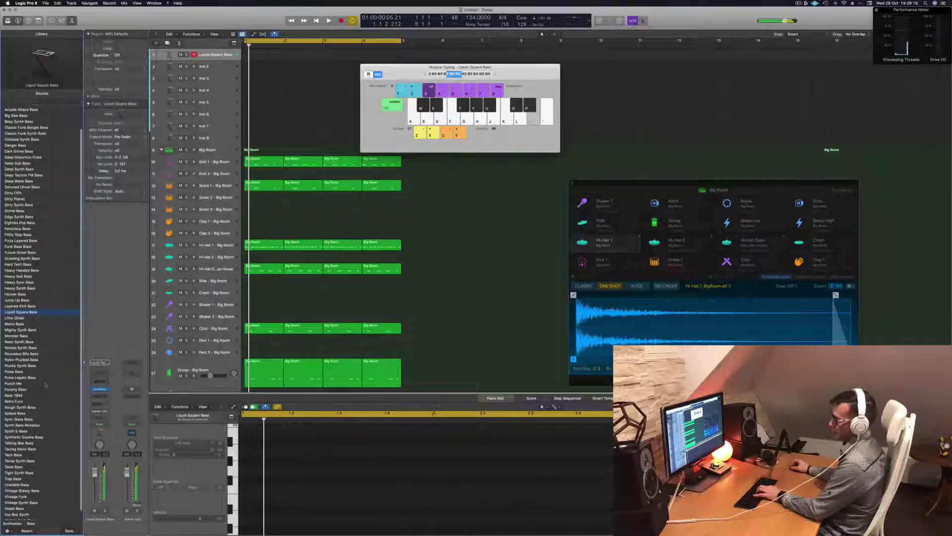
scroll(45, 385, "down", 1)
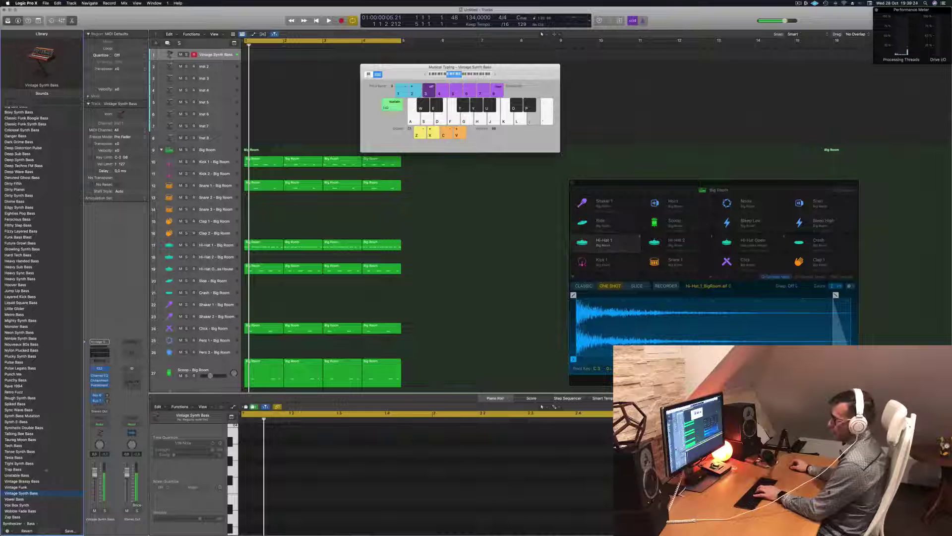
Open the ES2 synthesizer window beside the track list and load the Hard Tech Bass sound on the first track.
left_click(100, 368)
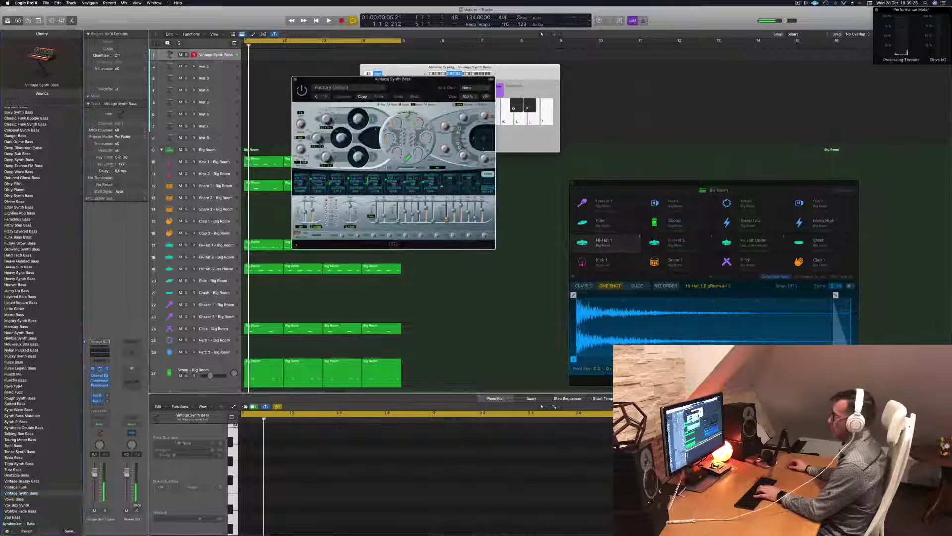
left_click_drag(417, 84, 458, 81)
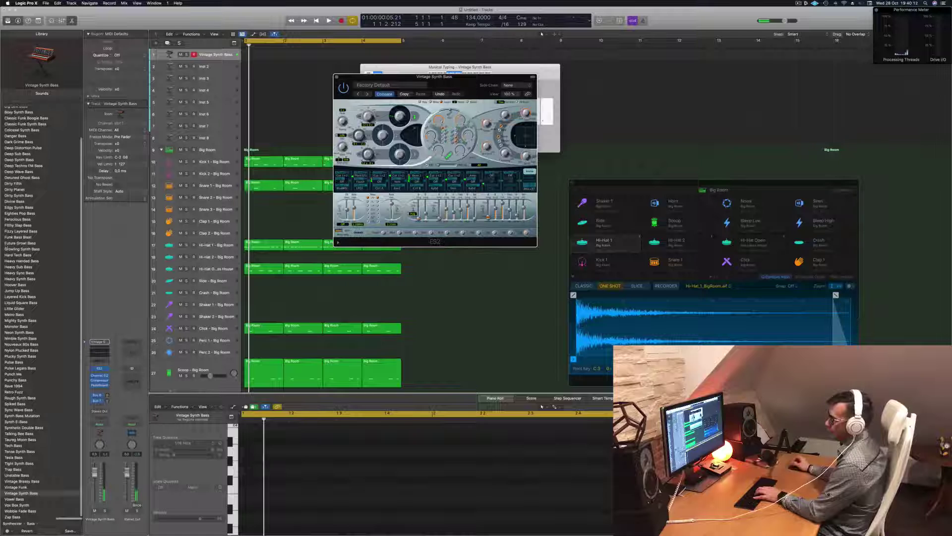
left_click(17, 256)
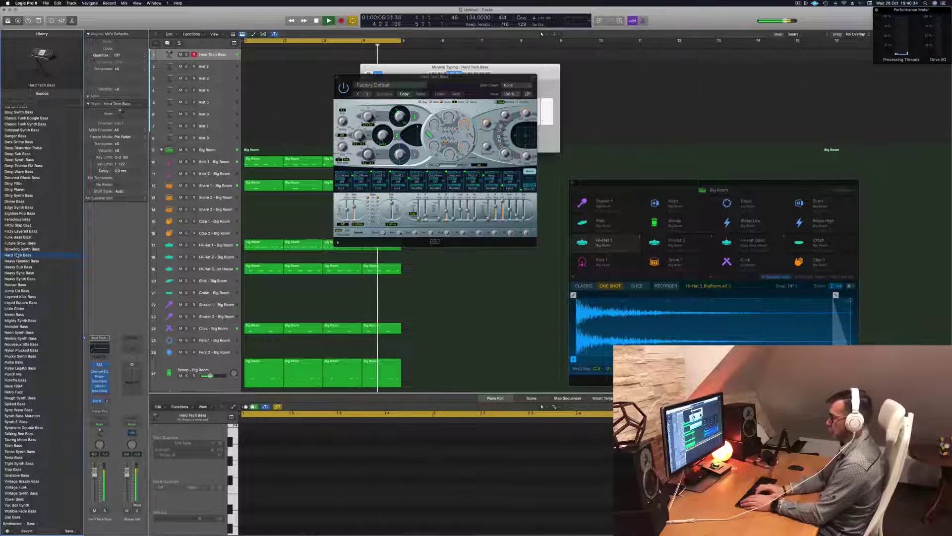
Record a repeated-note bass pattern over the four-bar cycle on the Hard Tech Bass track and quantize its notes to 1/16.
key("r")
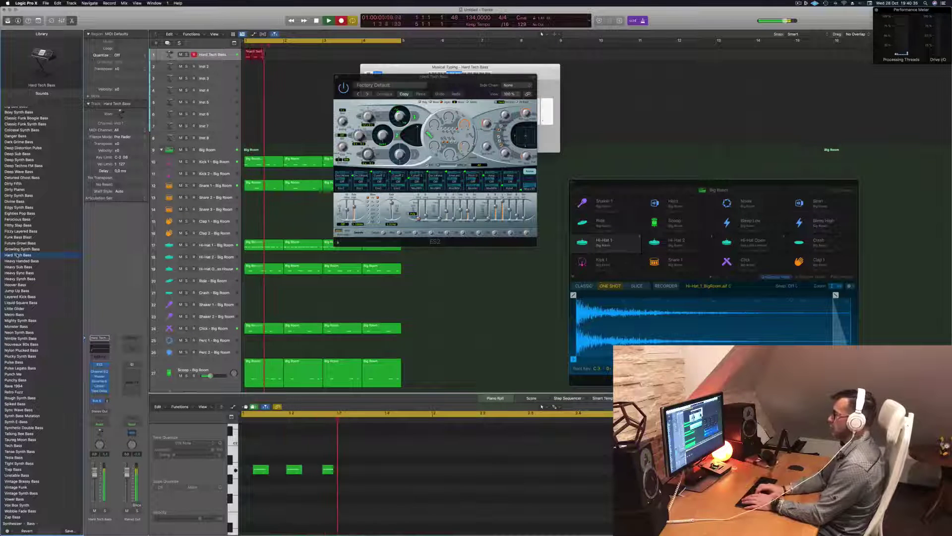
key("a")
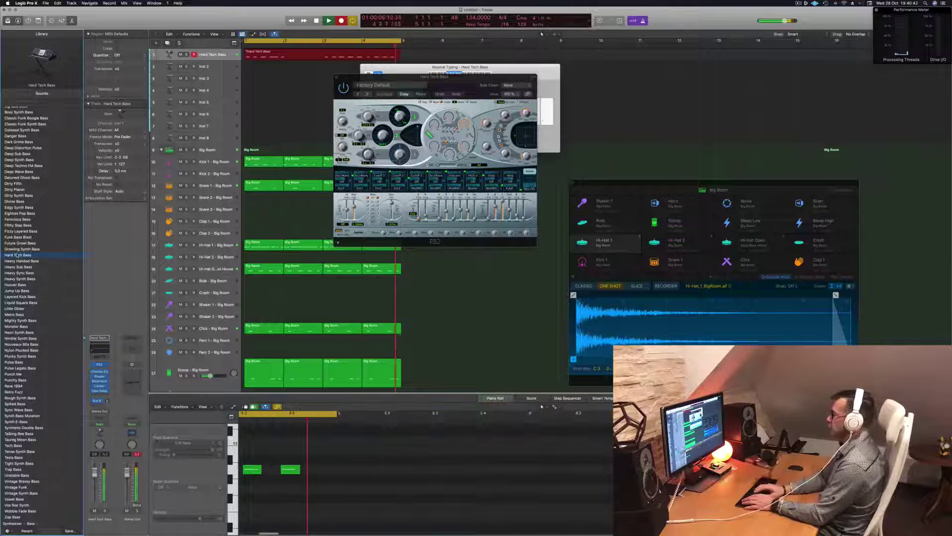
key("space")
key("space")
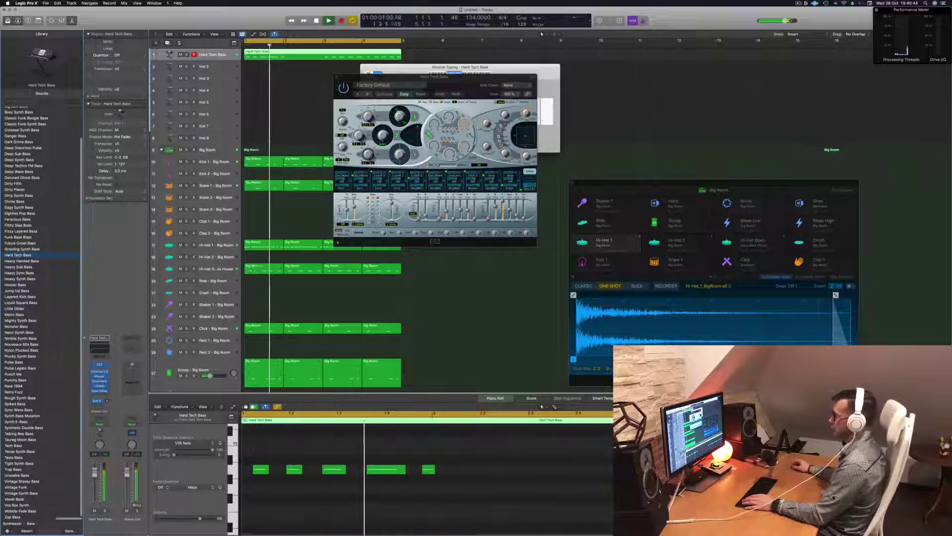
left_click(310, 516)
key("space")
key("space")
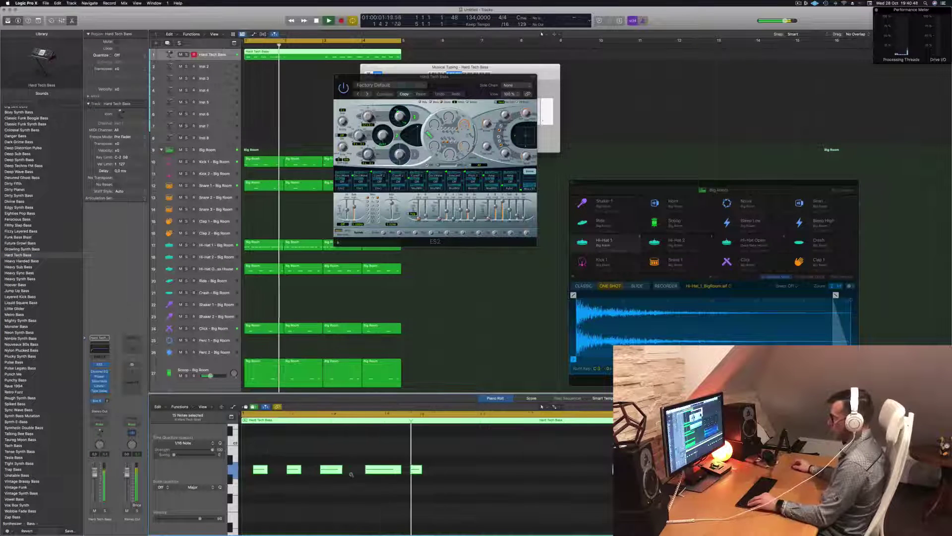
Move the fourth and fifth bass notes of the first bar one sixteenth earlier each.
key("super+Left")
left_click(383, 470)
left_click_drag(383, 470, 372, 474)
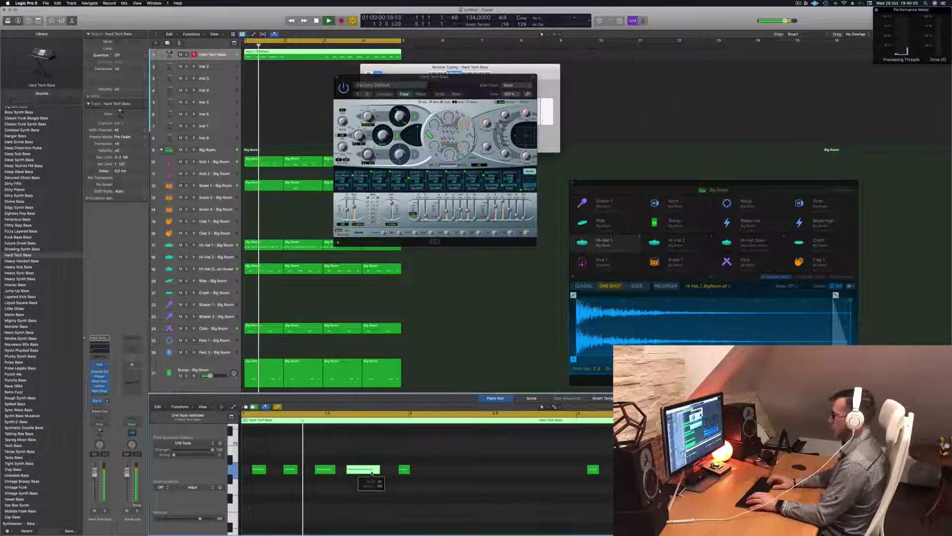
left_click(404, 469)
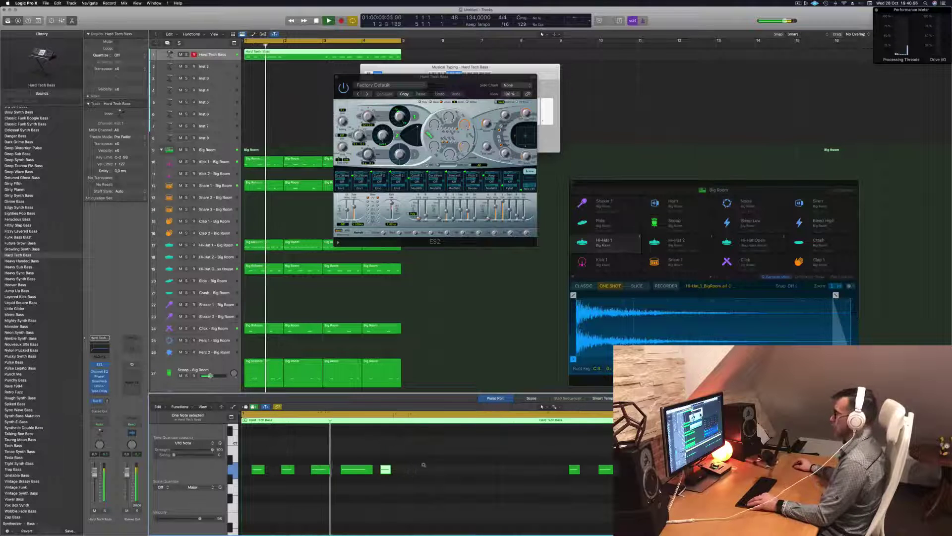
Delete all recorded bass notes after the first five, leaving only the pattern in bar 1.
scroll(358, 459, "down", 3)
left_click_drag(359, 459, 546, 499)
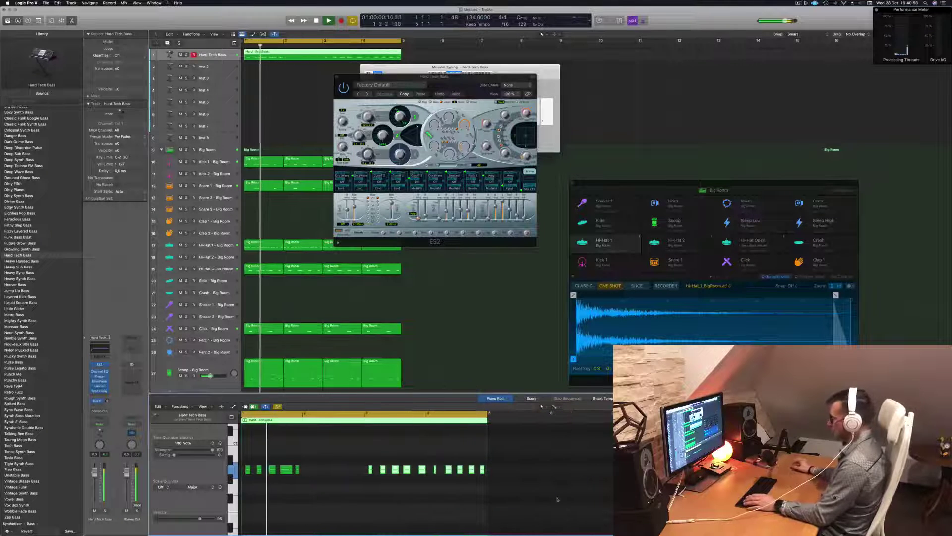
key("Delete")
scroll(380, 483, "up", 2)
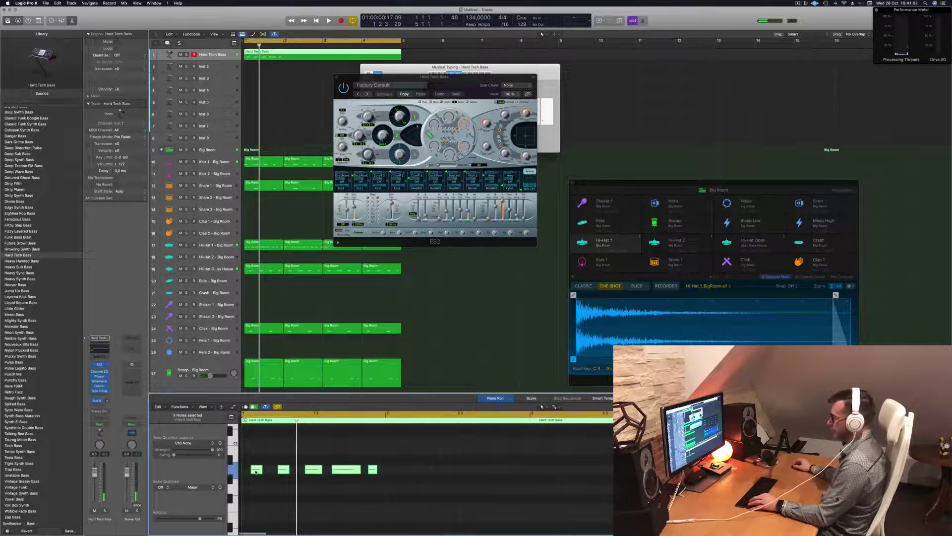
Copy the five-note bass pattern into bar 2, and copy the ten notes of bars 1 and 2 into bars 3 and 4.
left_click_drag(346, 480, 401, 471)
key("space")
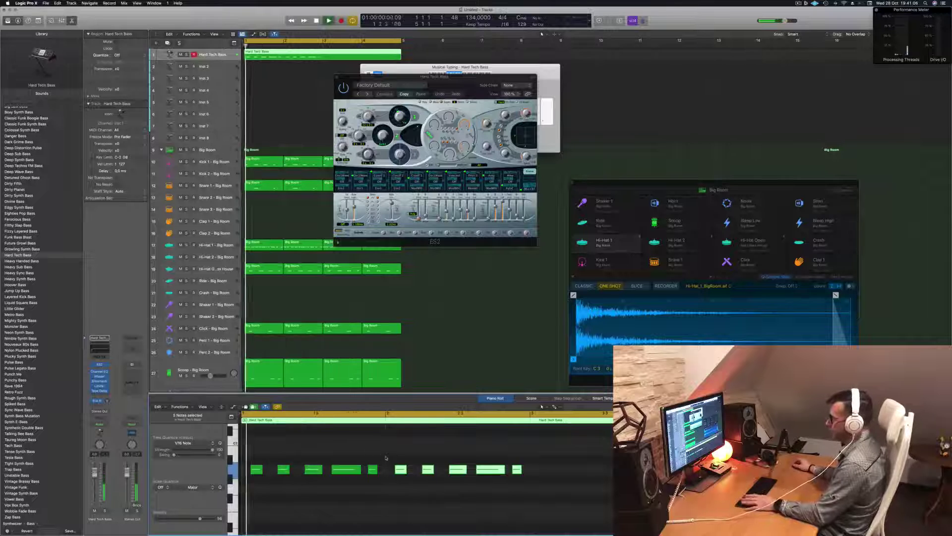
scroll(386, 459, "down", 2)
scroll(387, 455, "down", 1)
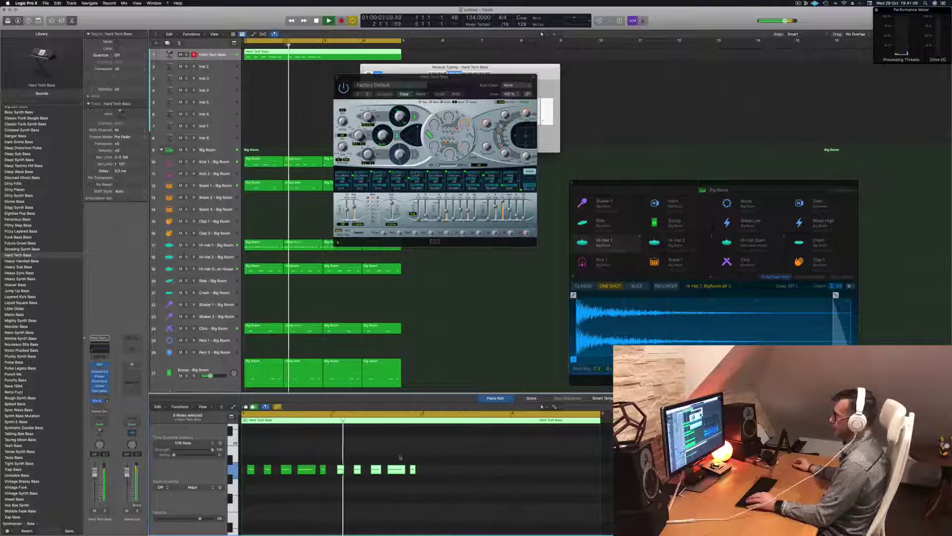
left_click_drag(440, 463, 390, 475)
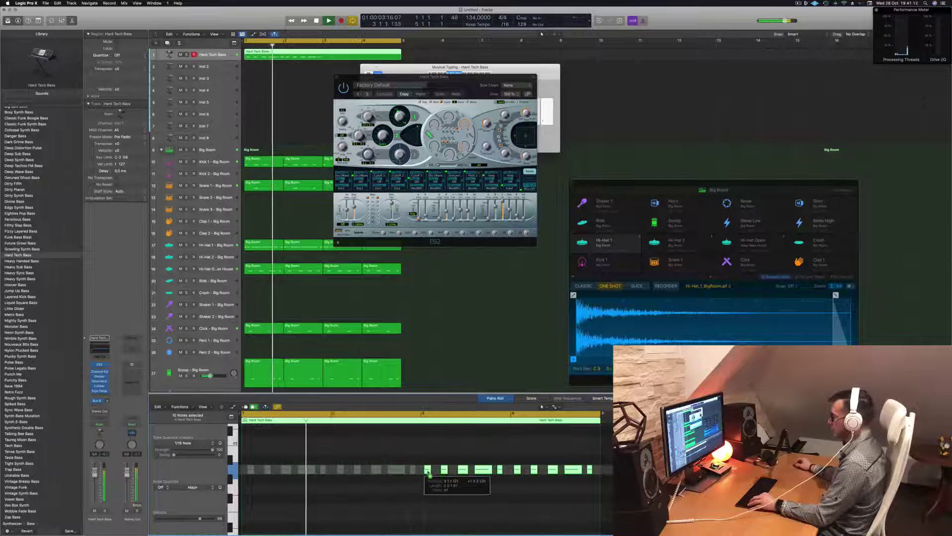
scroll(393, 458, "down", 2)
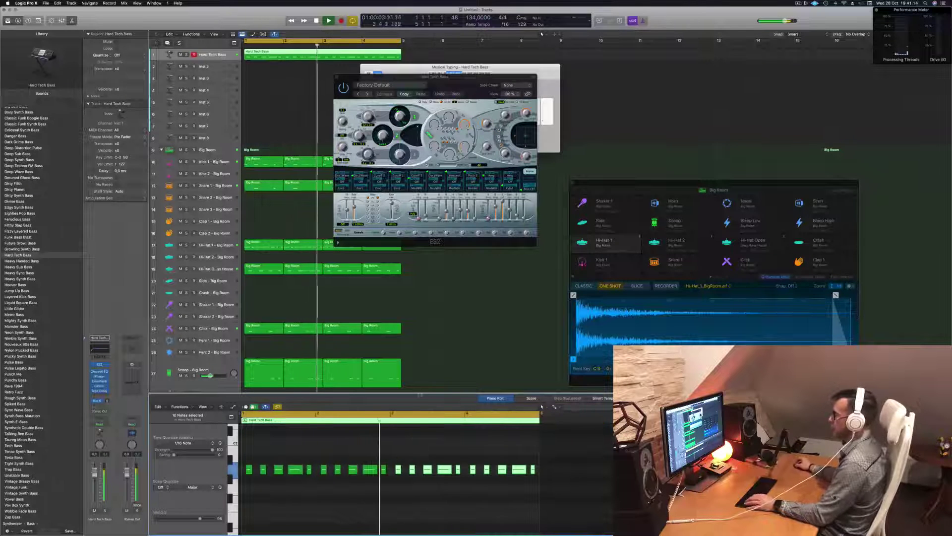
Try transposing the ten bass notes in bars 3 and 4 two semitones up, and two and four semitones down.
left_click_drag(394, 457, 557, 478)
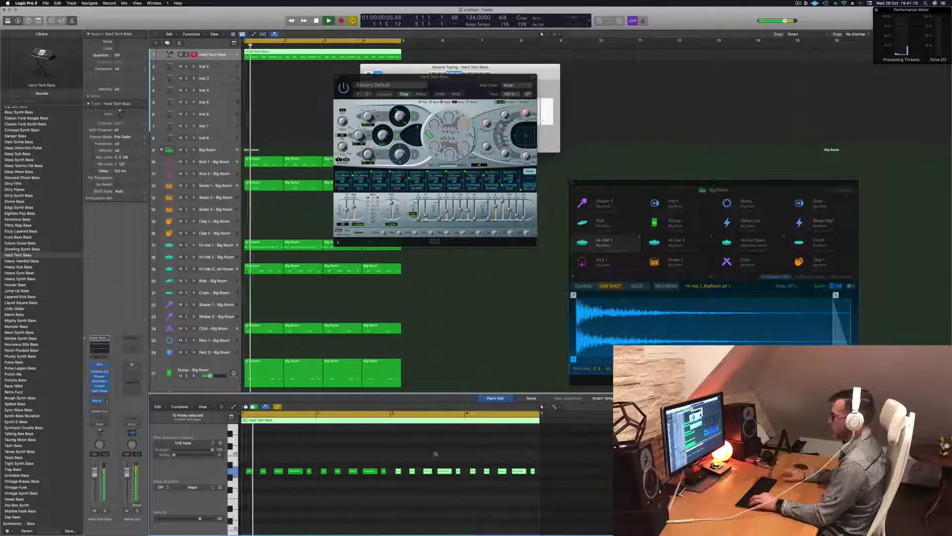
key("alt+Up")
key("alt+Up")
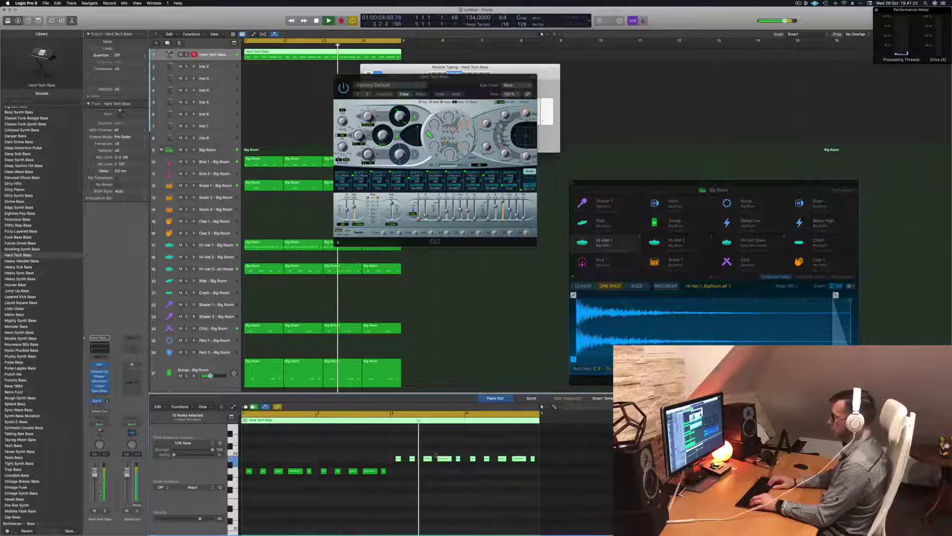
key("alt+Down")
key("alt+Down")
key("alt+Down")
key("alt+Down")
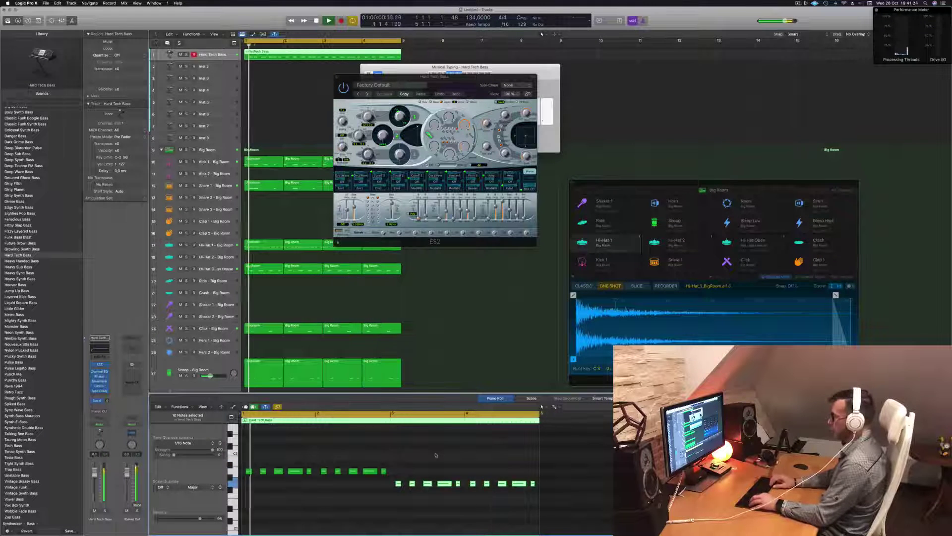
key("alt+Down")
key("alt+Down")
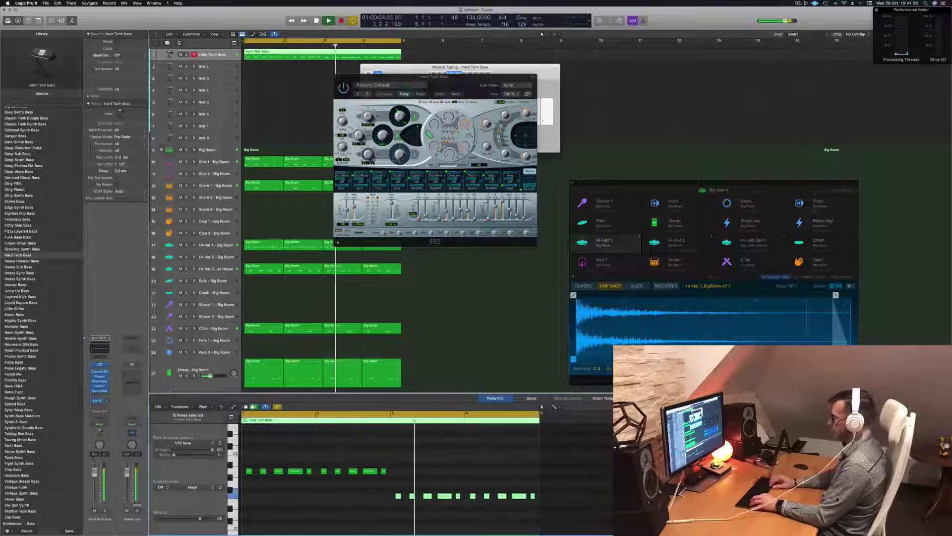
key("alt+Up")
key("alt+Up")
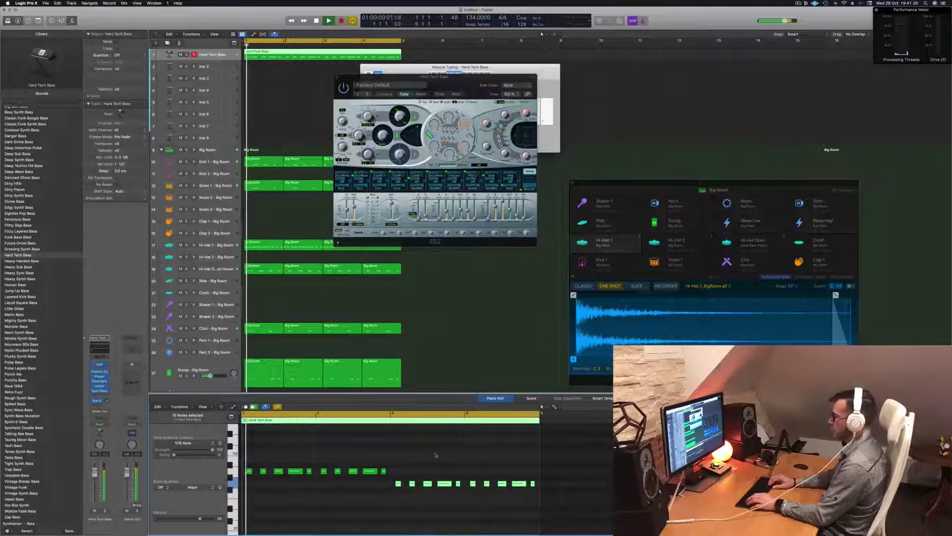
Try the bar 3 and 4 notes four semitones lower again, and return them to the pitch of bars 1 and 2.
scroll(426, 459, "up", 3)
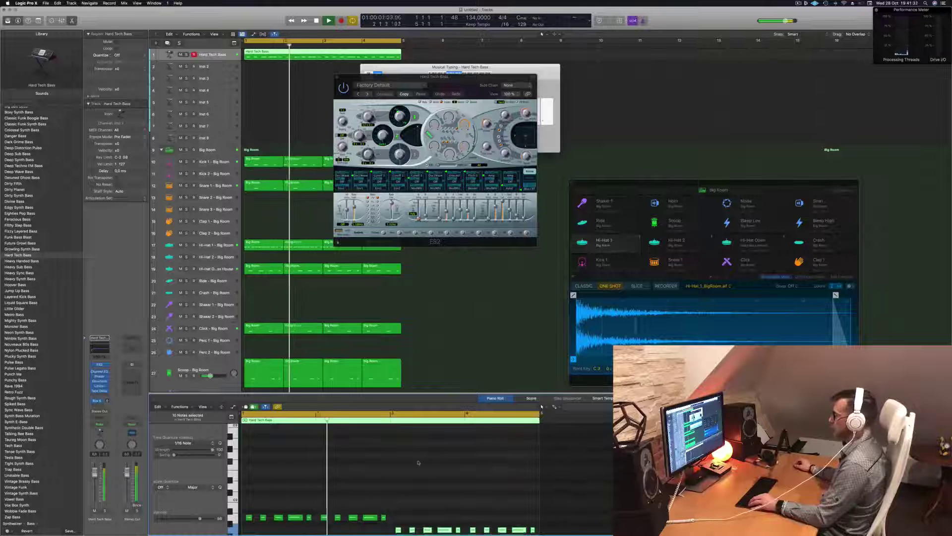
scroll(418, 462, "up", 3)
scroll(416, 461, "down", 2)
scroll(414, 461, "down", 2)
key("alt+Down")
key("alt+Down")
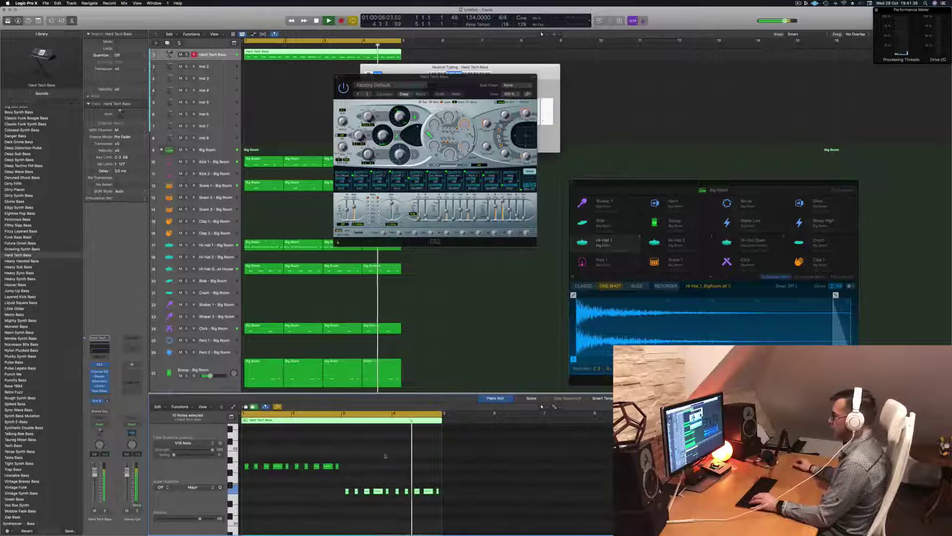
key("alt+Up")
key("alt+Up")
key("alt+Up")
key("alt+Up")
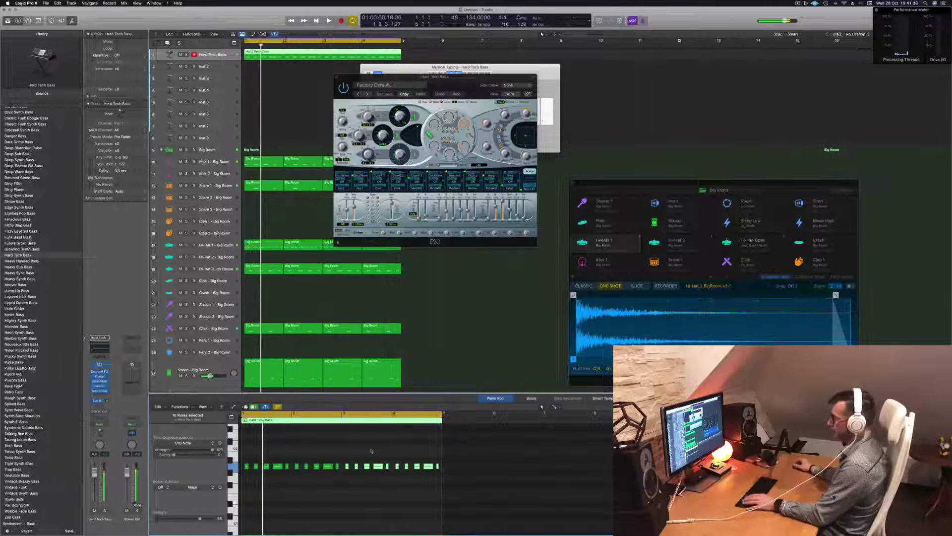
Select all the bass notes, move the ES2 window aside and play the loop from the beginning.
key("super+a")
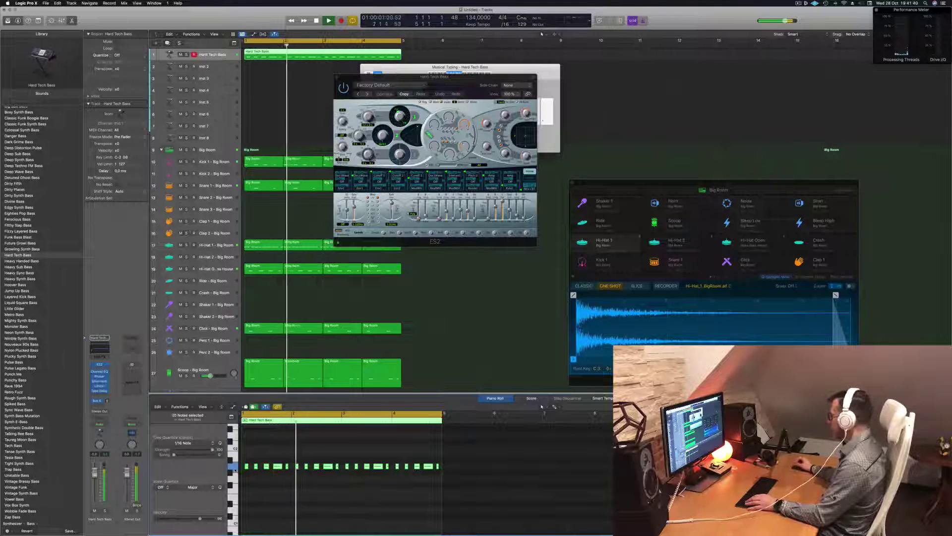
left_click_drag(435, 77, 499, 85)
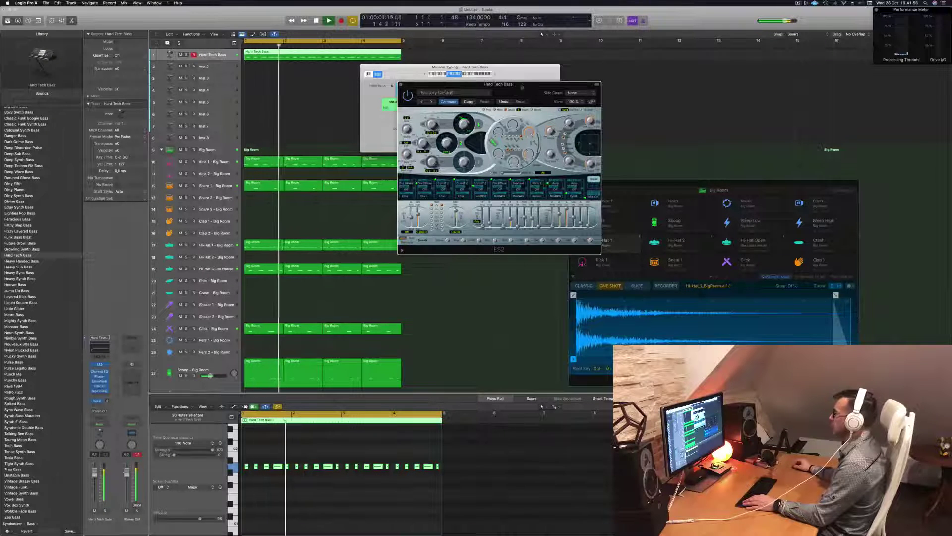
left_click_drag(523, 87, 530, 89)
key("Return")
key("Return")
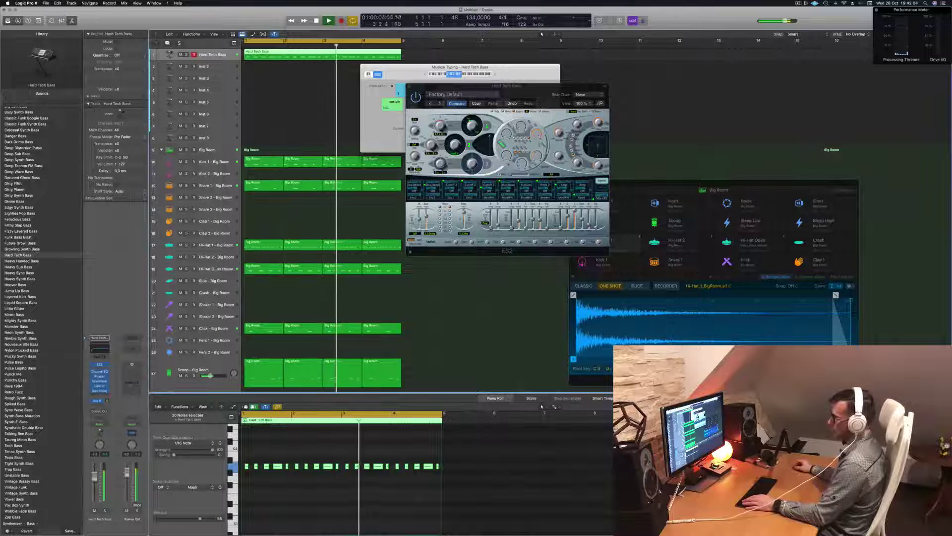
Open the Tape Delay on the Hard Tech Bass channel, raise its wet output to about 14% and move its window aside.
left_click(99, 392)
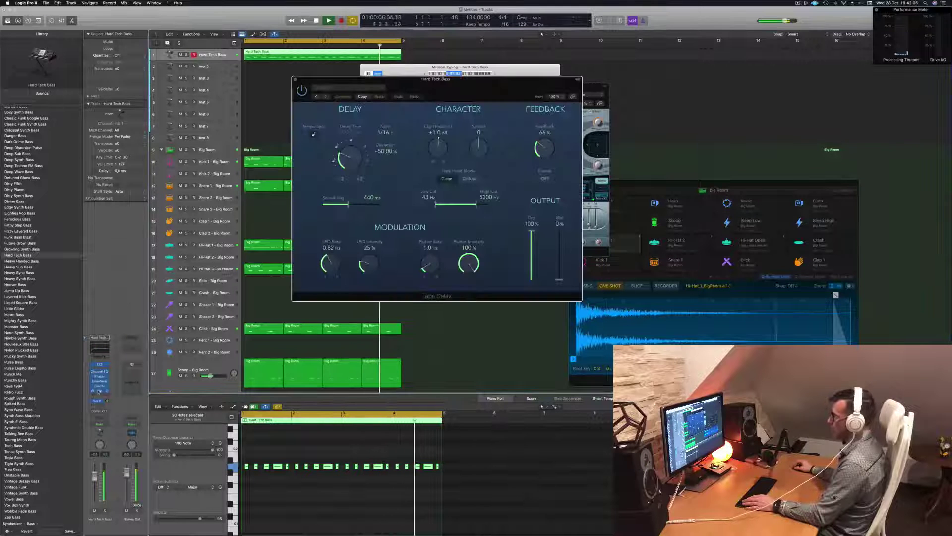
mouse_move(559, 279)
left_mouse_down()
mouse_move(559, 259)
mouse_move(559, 271)
left_mouse_up()
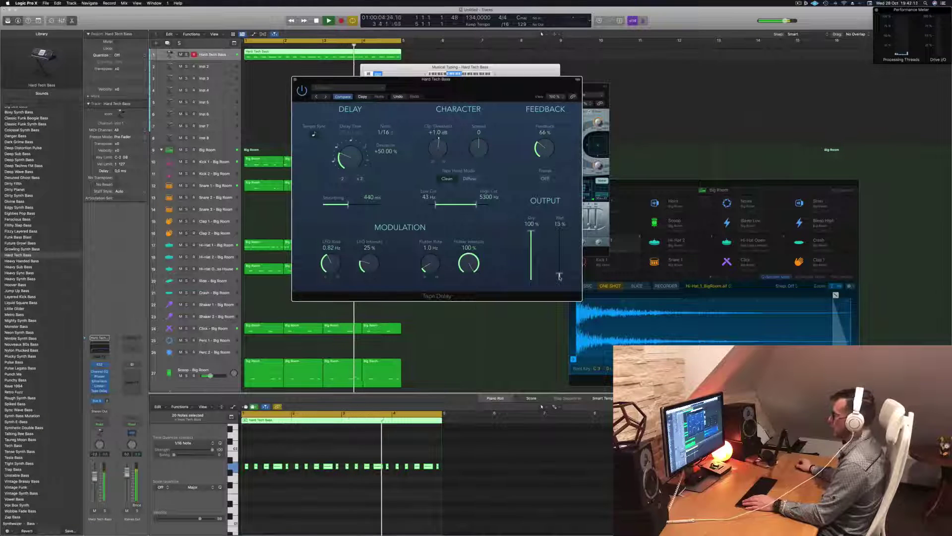
left_click_drag(508, 81, 567, 60)
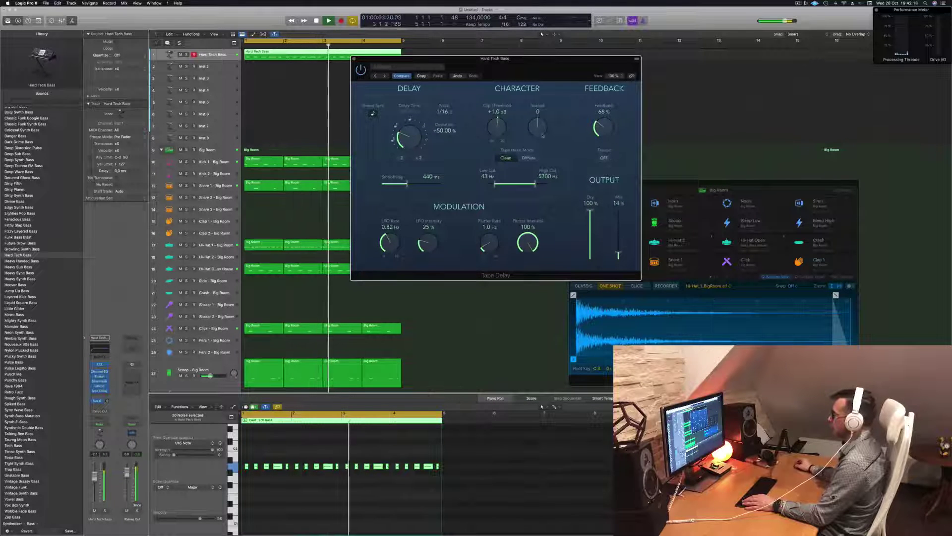
Set the Tape Delay's tempo-synced note to 1/8 with 0.00% deviation and its smoothing to about 670 ms.
left_click(373, 113)
left_click(373, 114)
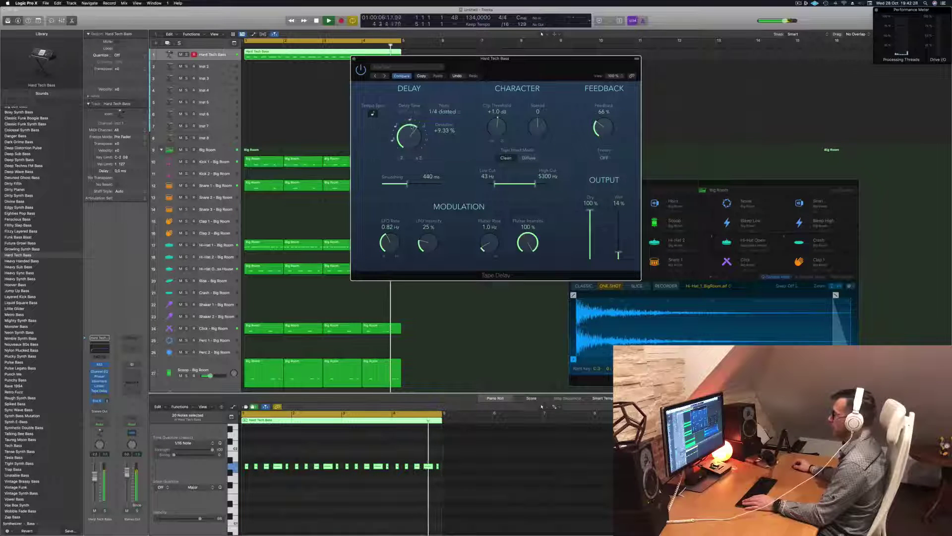
left_click_drag(409, 135, 395, 150)
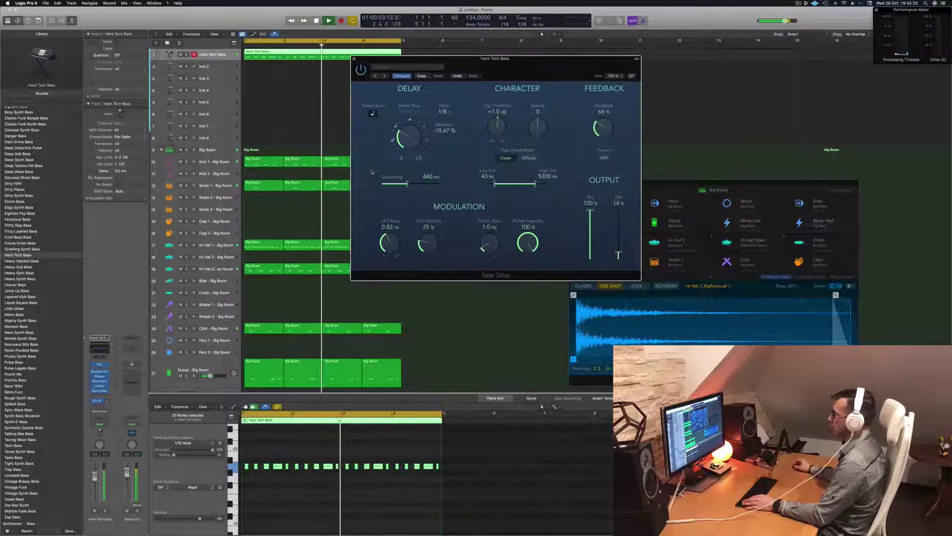
mouse_move(407, 183)
left_mouse_down()
mouse_move(383, 187)
mouse_move(420, 184)
left_mouse_up()
mouse_move(445, 130)
left_mouse_down()
mouse_move(445, 142)
mouse_move(444, 124)
left_mouse_up()
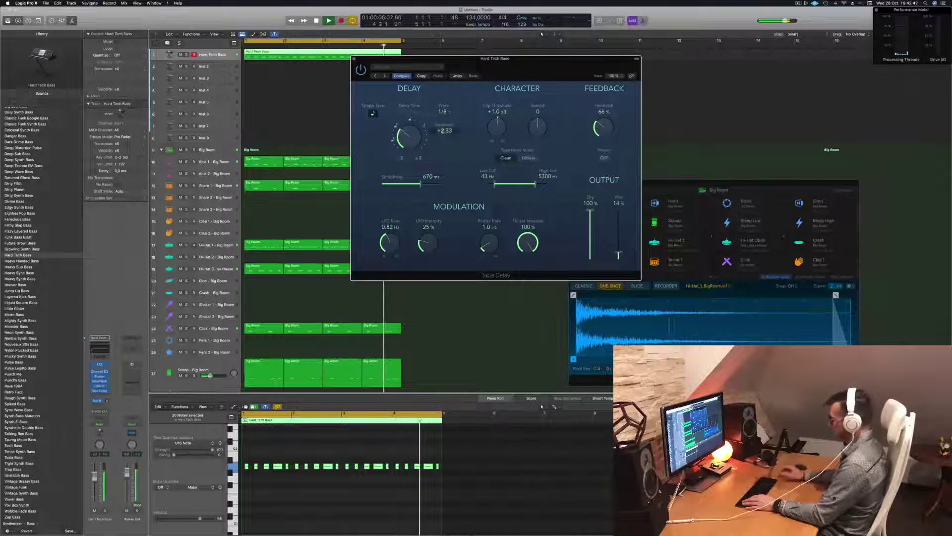
left_click(442, 130, "alt")
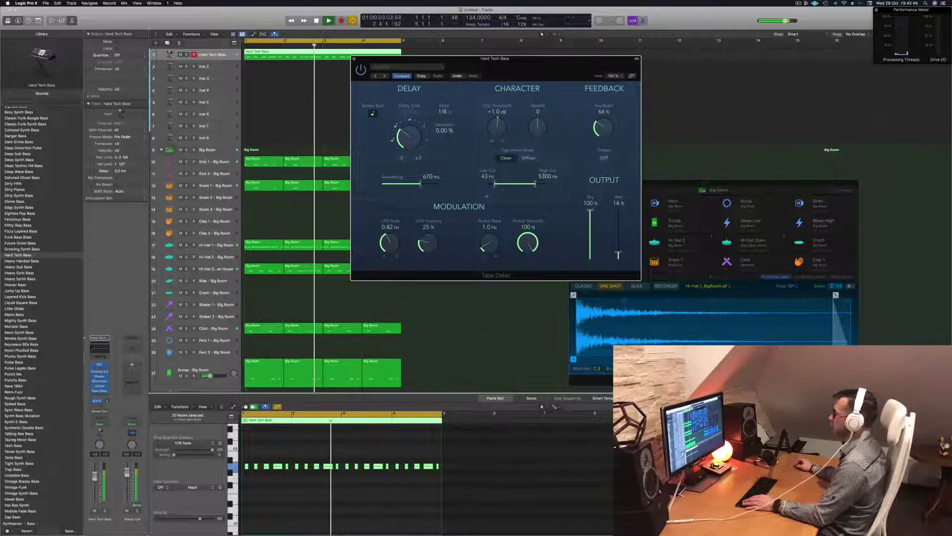
Set the Tape Delay's low cut to about 180 Hz and its high cut to 20000 Hz, keeping the 1/8 note delay.
left_click_drag(495, 184, 546, 185)
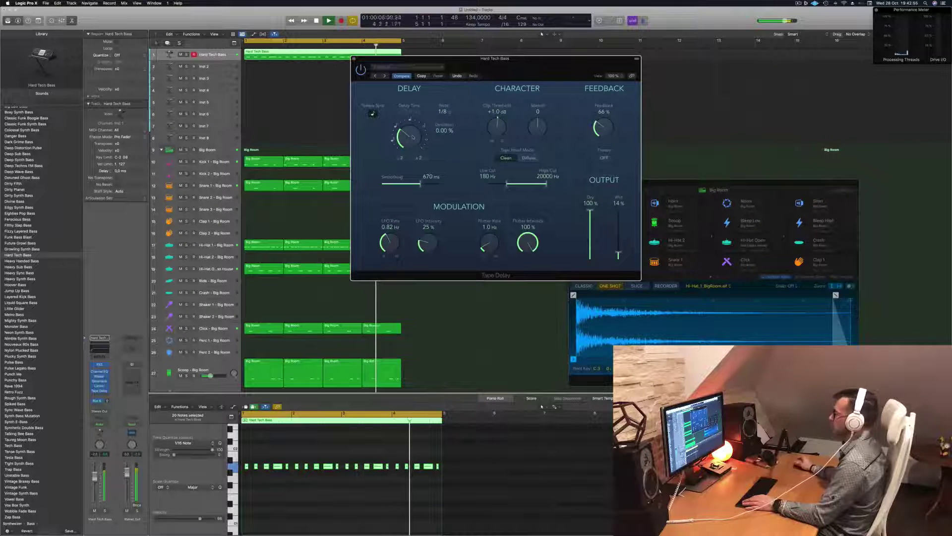
left_click_drag(412, 137, 411, 137)
double_click(445, 130)
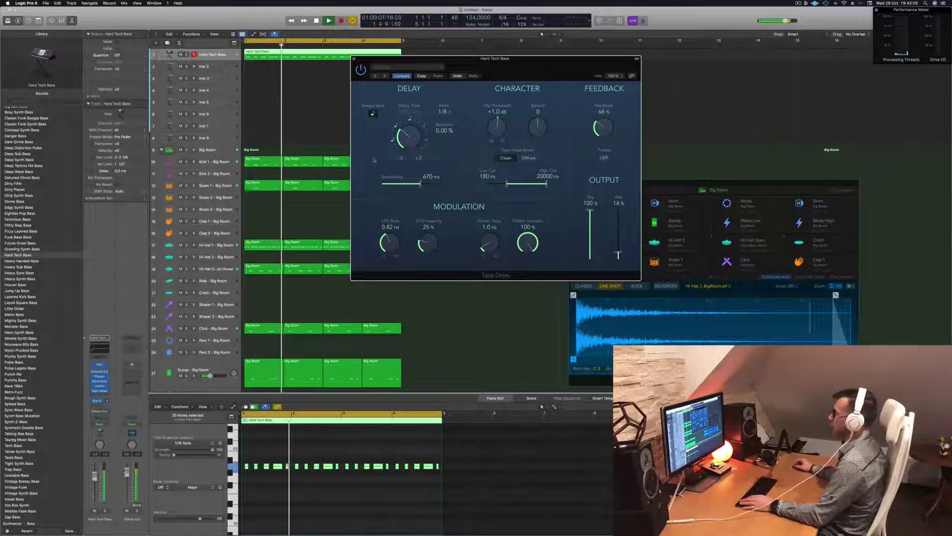
Raise the Tape Delay's wet output to 17%, close its window and bring up Musical Typing.
left_click_drag(473, 78, 488, 83)
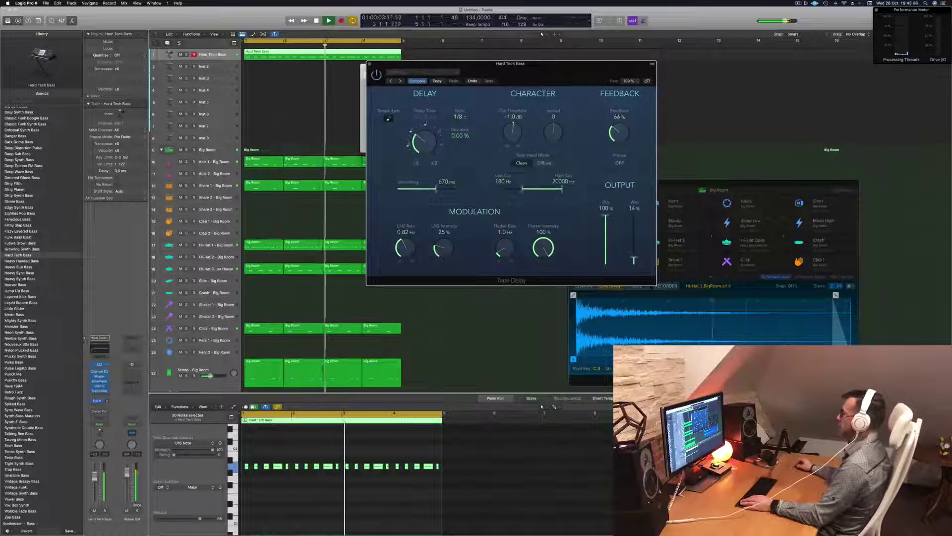
mouse_move(634, 259)
left_mouse_down()
mouse_move(635, 242)
mouse_move(634, 259)
left_mouse_up()
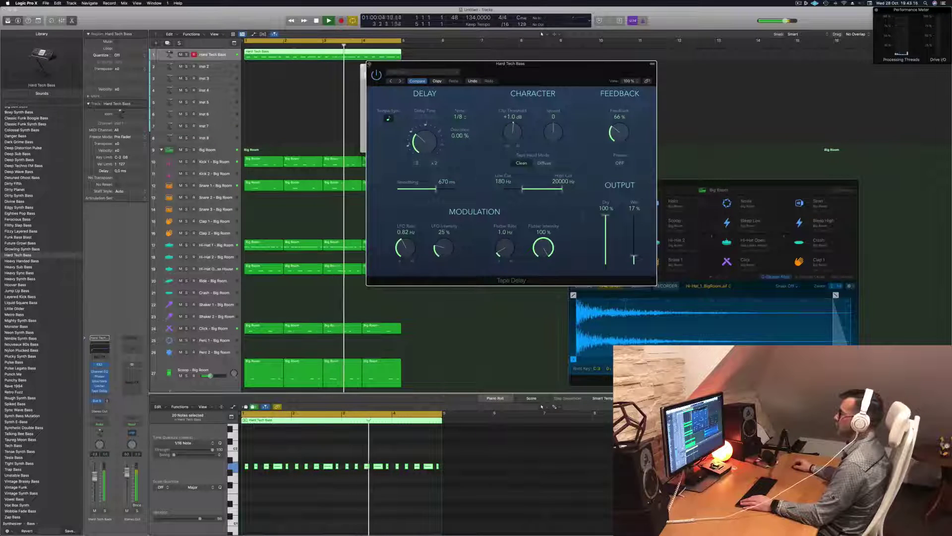
left_click(370, 64)
key("super+k")
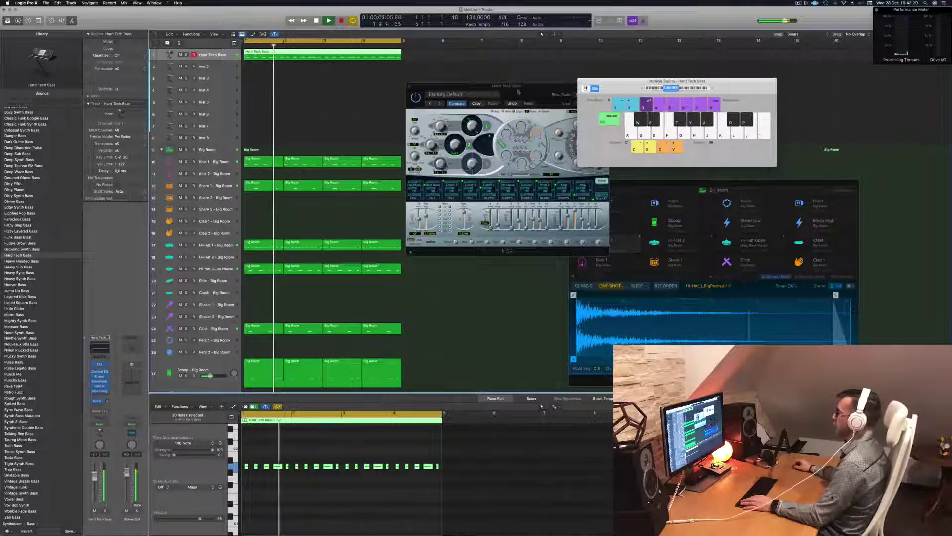
Load Alchemy on the Inst 2 track and filter its presets to the Synths category with the Distorted timbre.
left_click(224, 67)
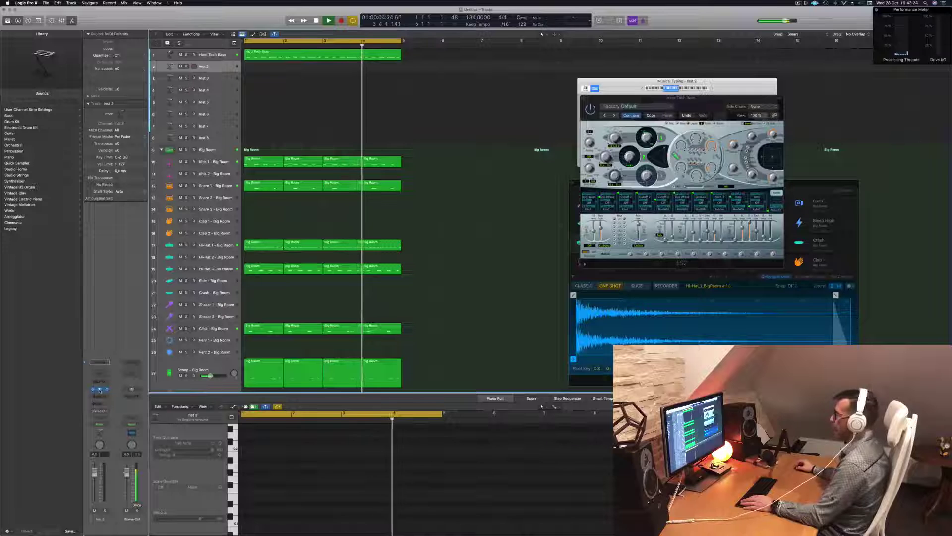
left_click(99, 389)
left_click_drag(452, 92, 435, 85)
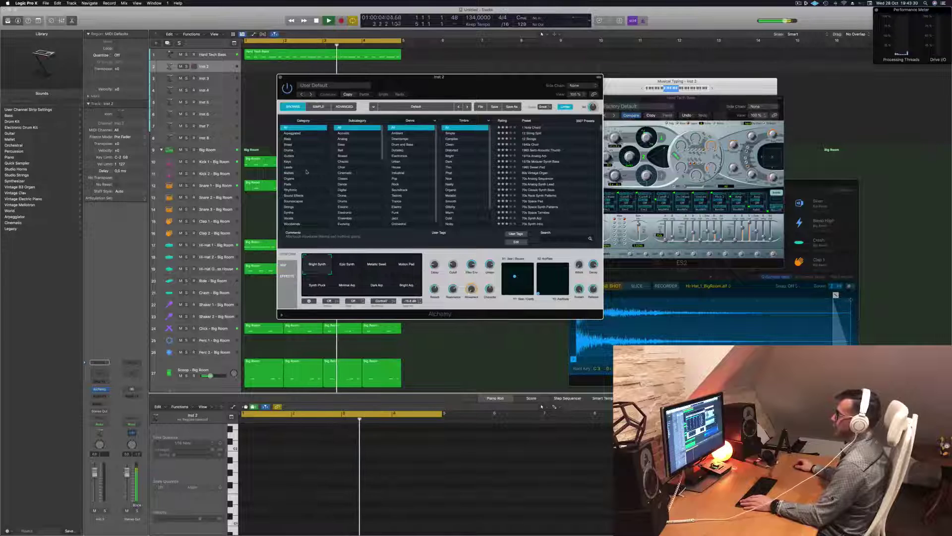
left_click(290, 213)
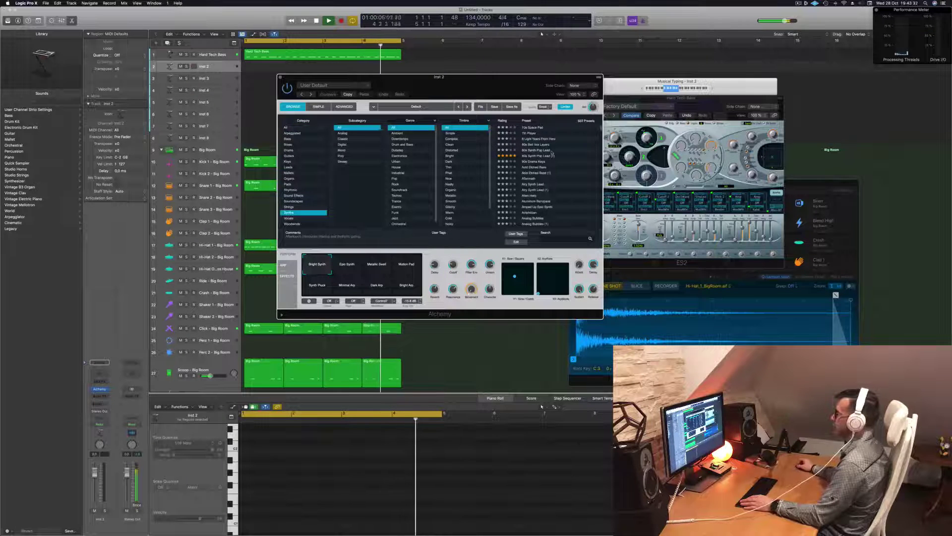
scroll(553, 154, "down", 5)
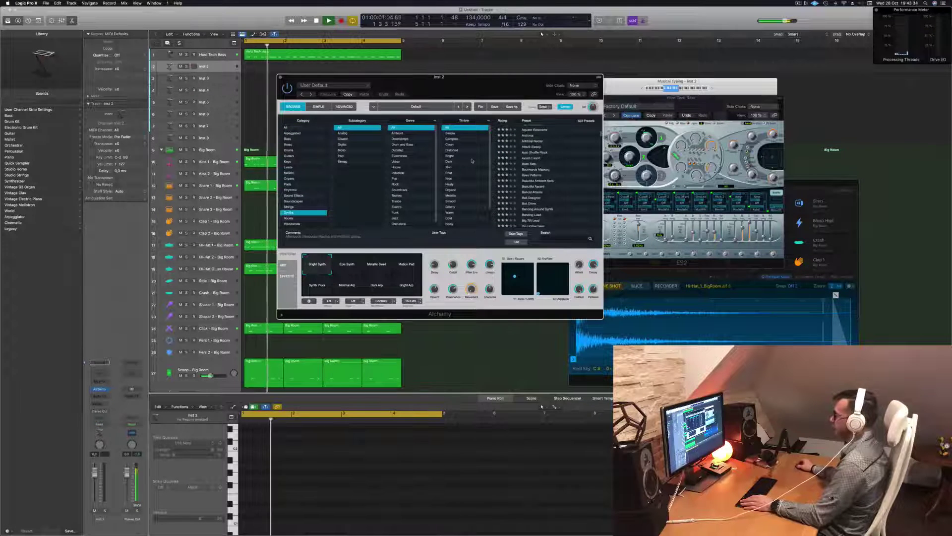
left_click(453, 149)
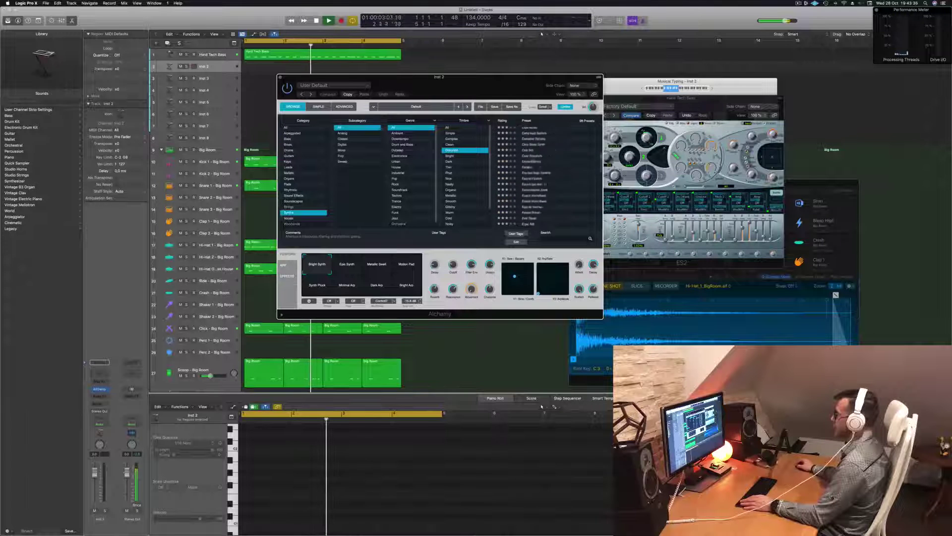
Load the Acid Etched Bass preset and audition its performance snapshots, including Clean & Phat, Arp Metallized Sequence and Arp Acid.
left_click(537, 127)
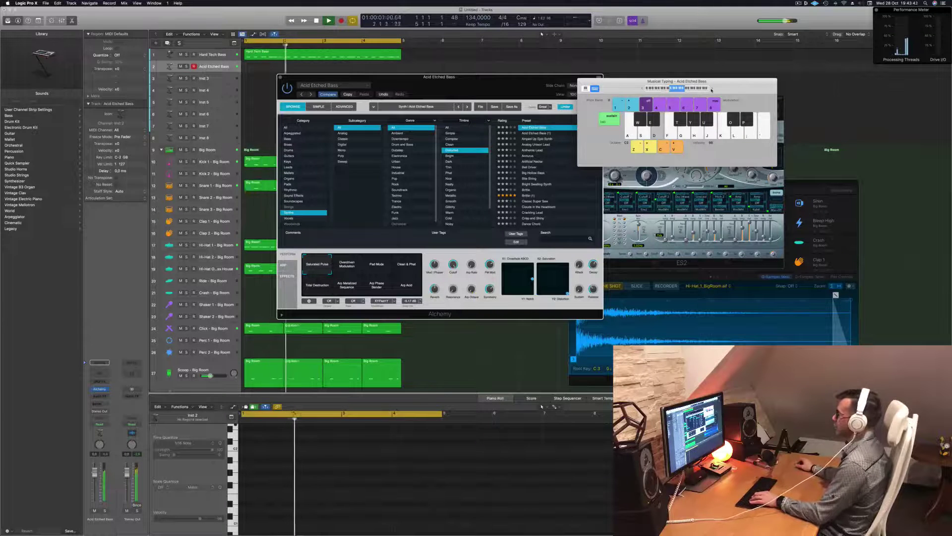
left_click(374, 268)
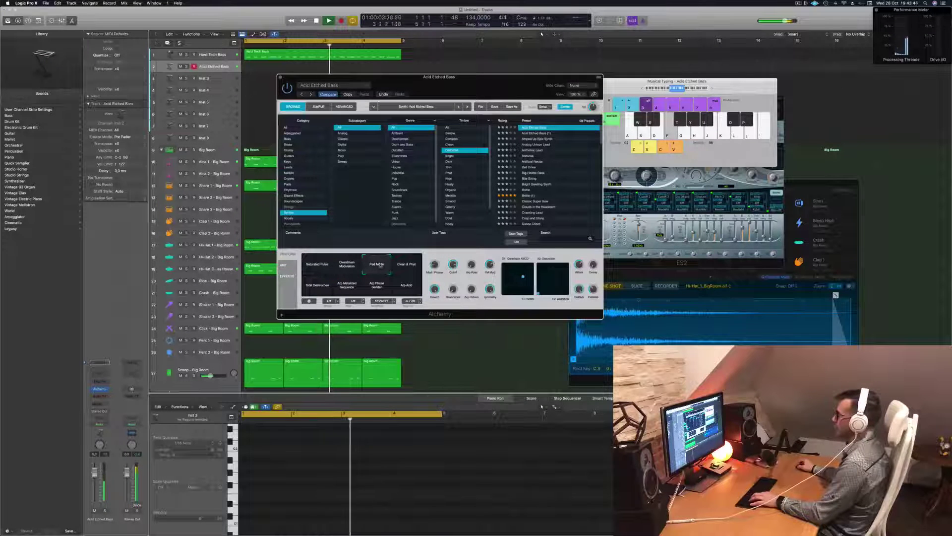
left_click(347, 264)
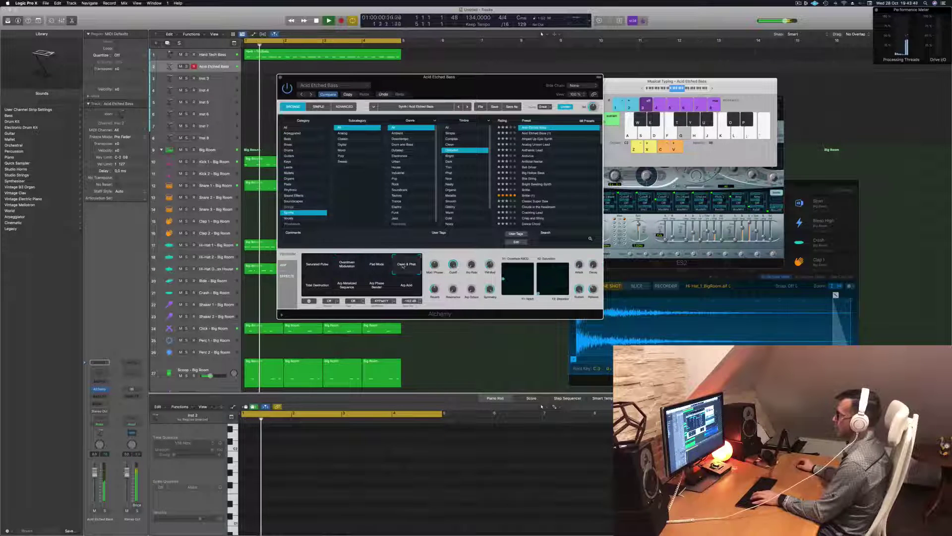
left_click(404, 286)
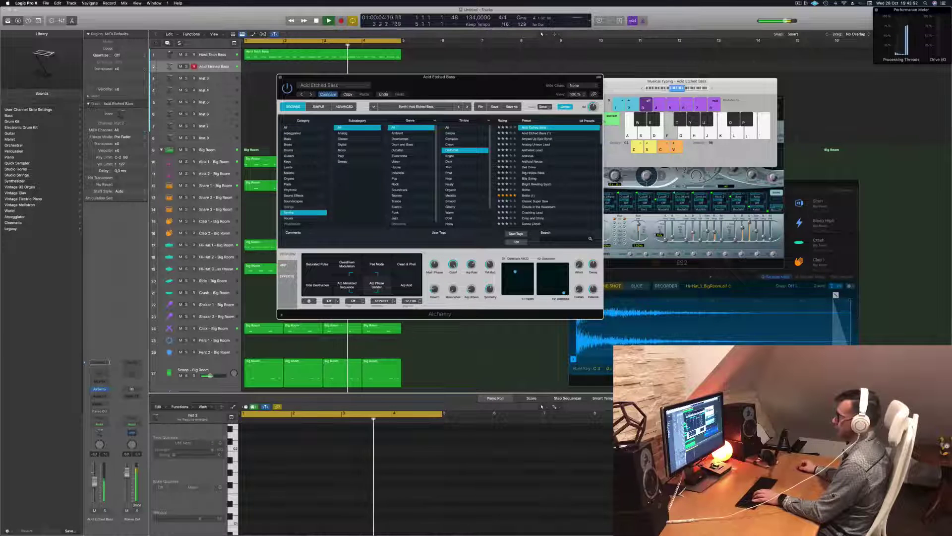
left_click(341, 288)
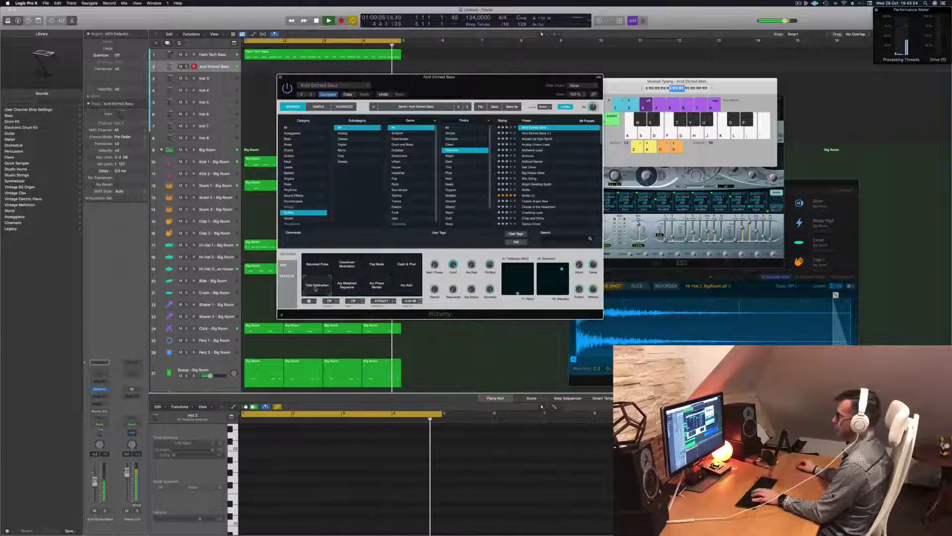
left_click(405, 286)
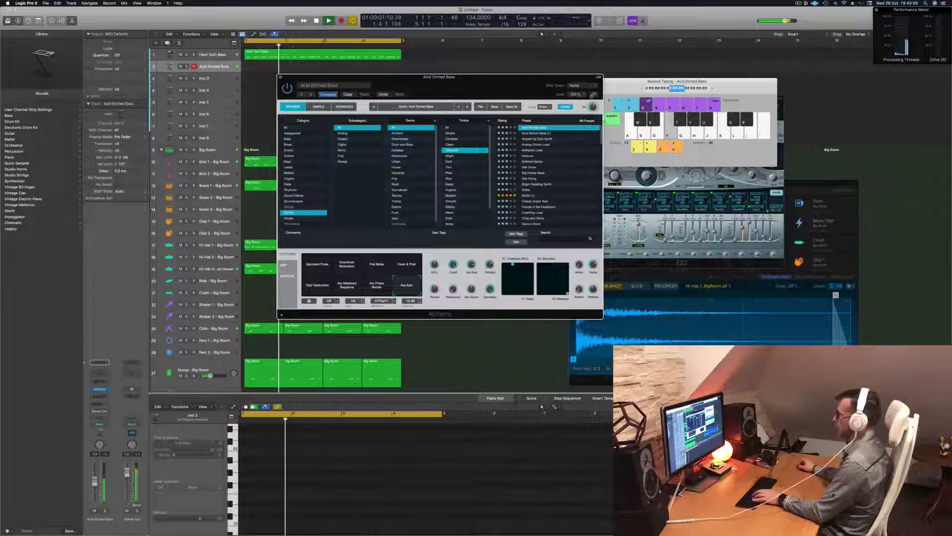
Load the Amped Up Epic Synth preset, lower the channel level and audition its snapshots from Distorted through Heavy.
left_click(537, 139)
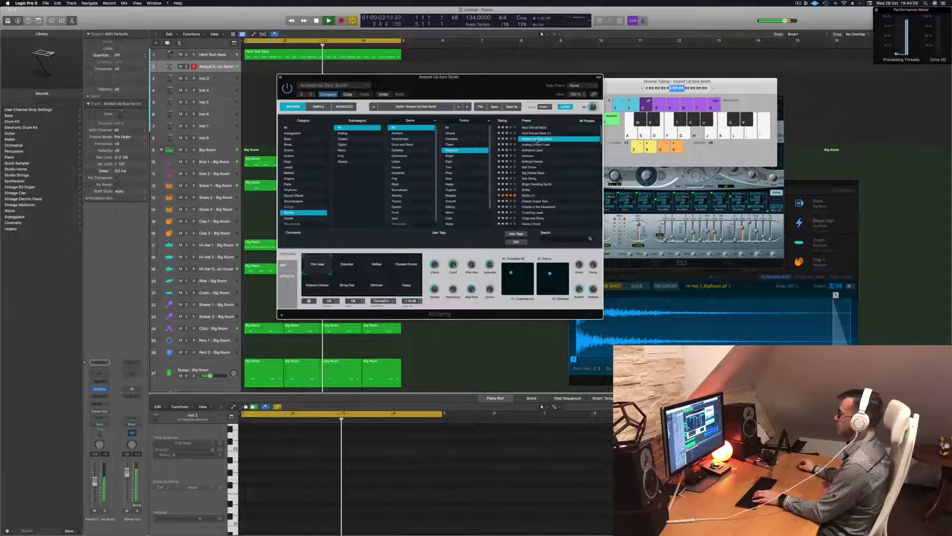
left_click(358, 264)
left_click_drag(95, 481, 95, 493)
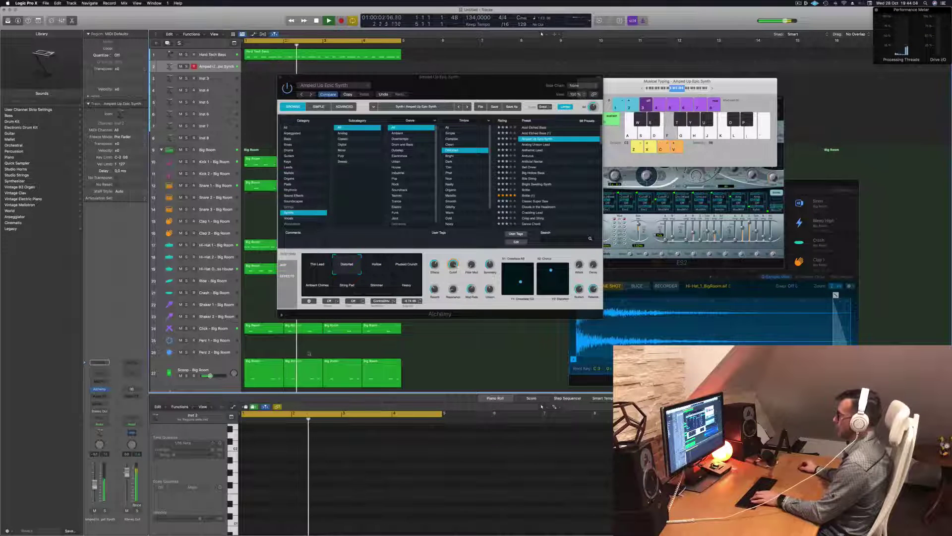
left_click(384, 269)
left_click(406, 267)
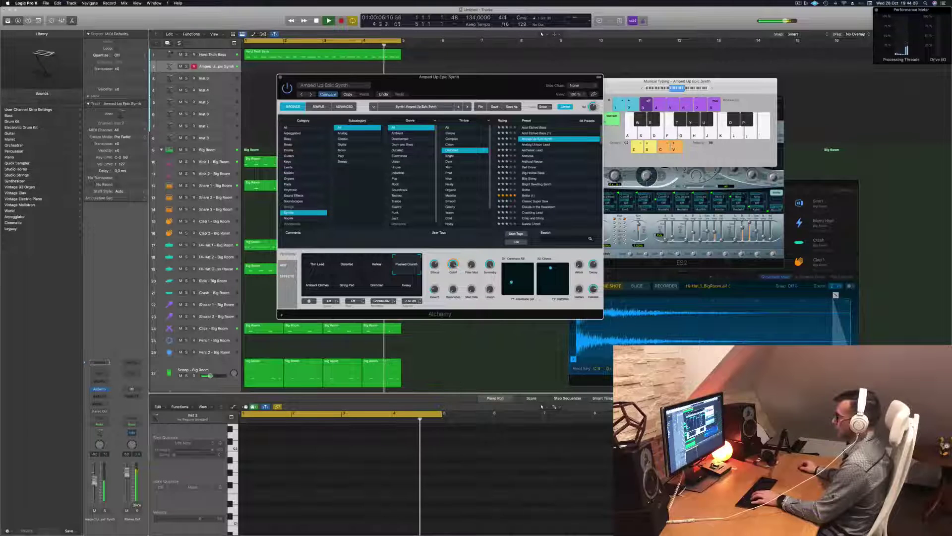
left_click(327, 286)
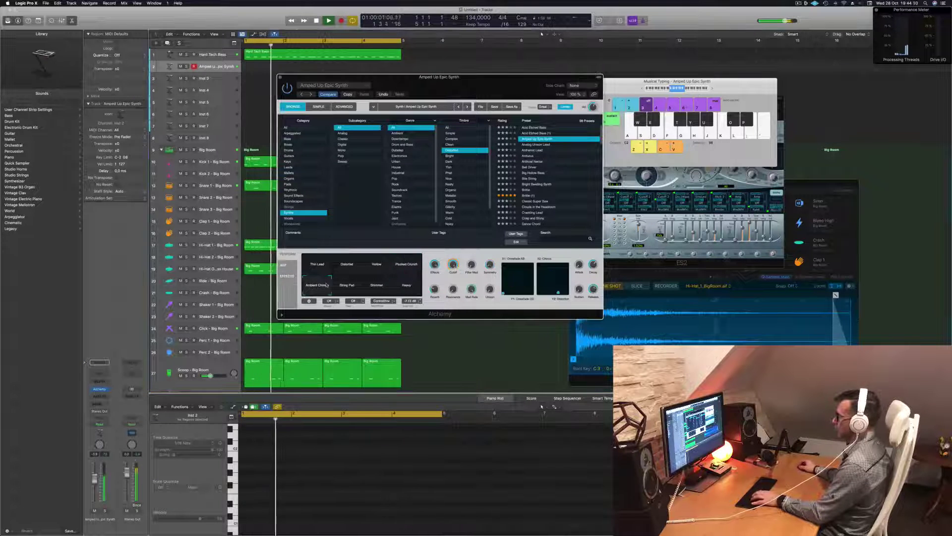
left_click(347, 286)
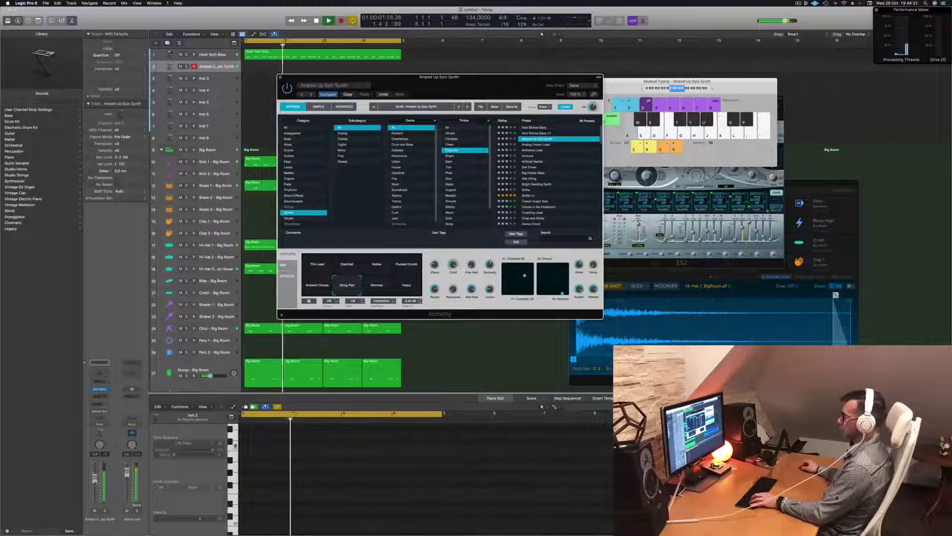
left_click(379, 288)
left_click(414, 287)
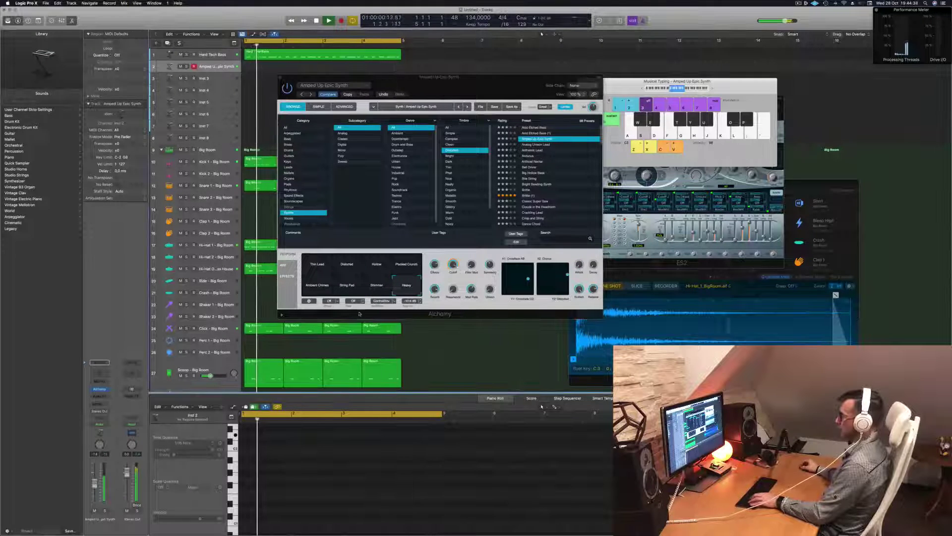
Move the Alchemy and Musical Typing windows off the regions and show the Hard Tech Bass notes in the piano roll.
left_click(592, 307)
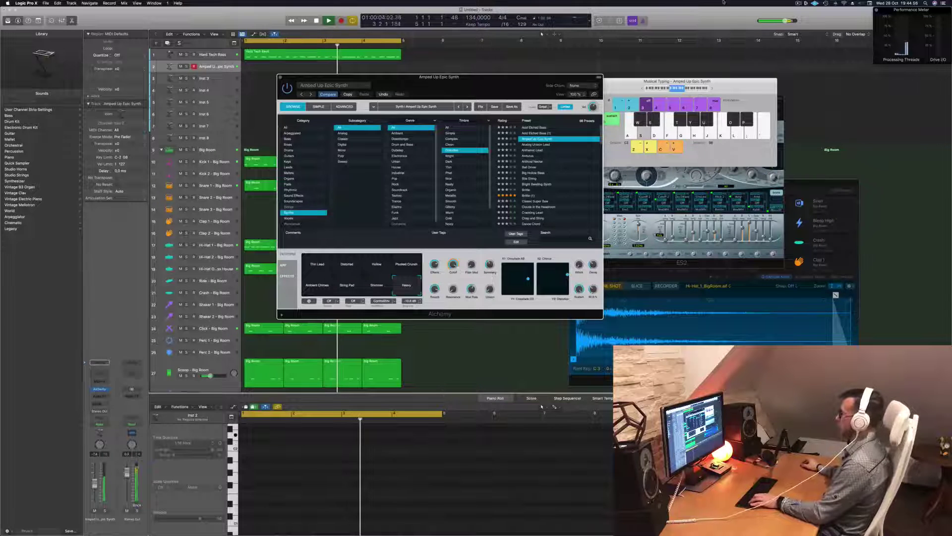
left_click(651, 82)
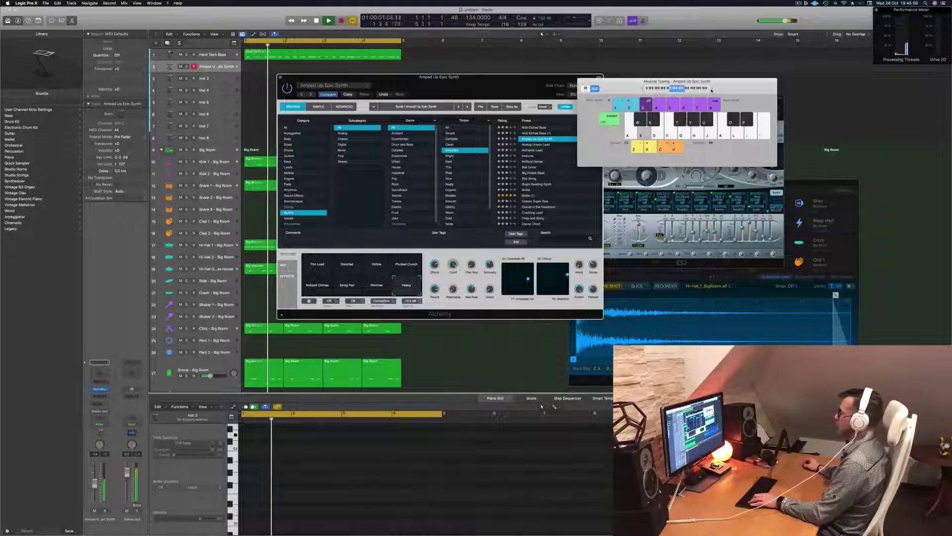
left_click_drag(440, 77, 669, 120)
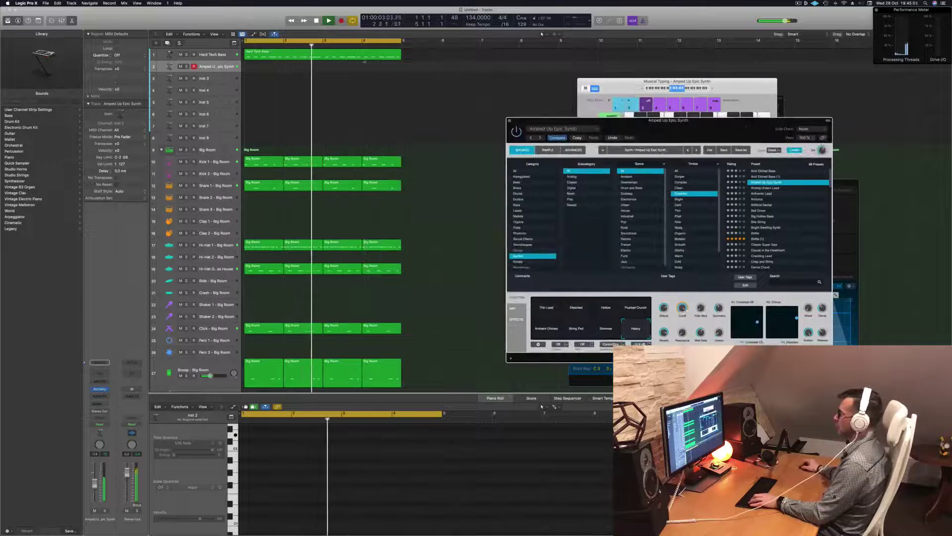
left_click(364, 59)
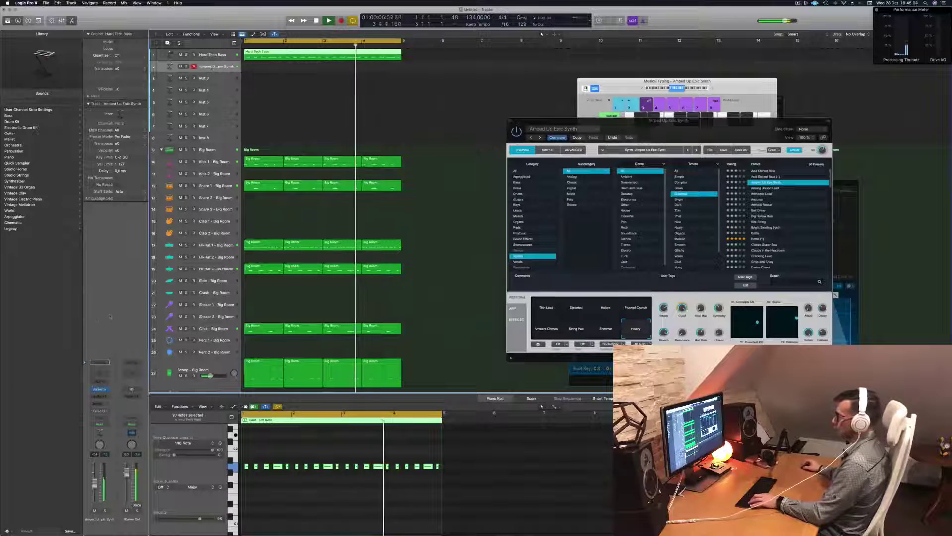
left_click(665, 331)
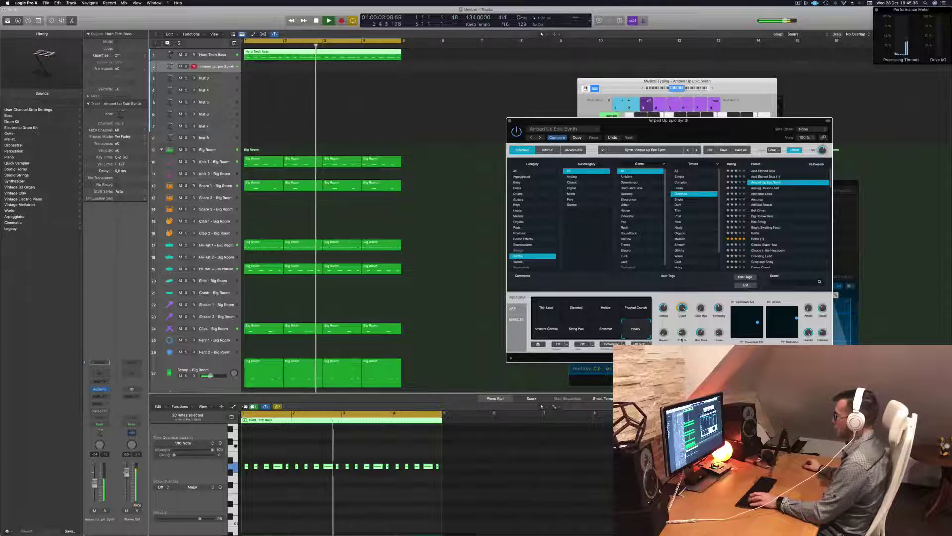
left_click_drag(727, 82, 690, 93)
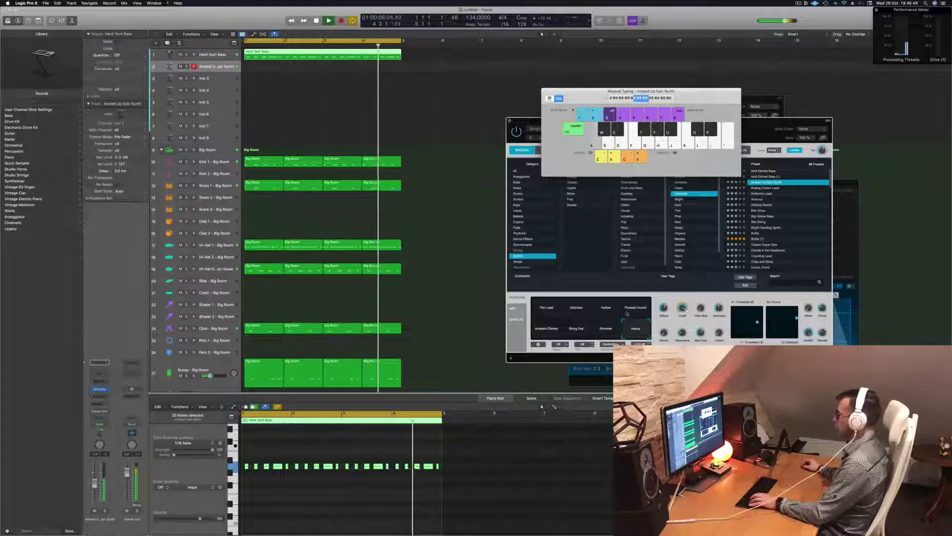
left_click(637, 328)
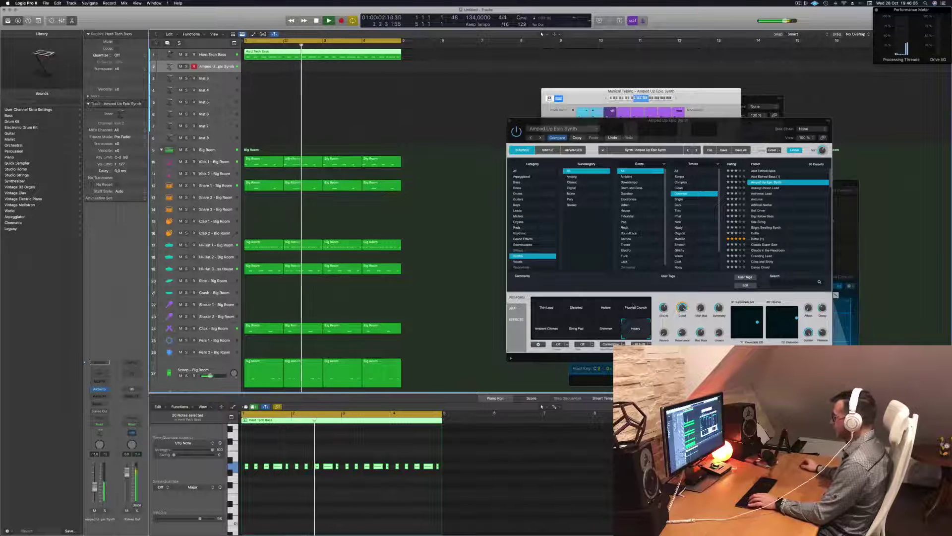
Load the Analog Unison Lead preset, audition its snapshots and settle on Big Unison.
left_click(768, 188)
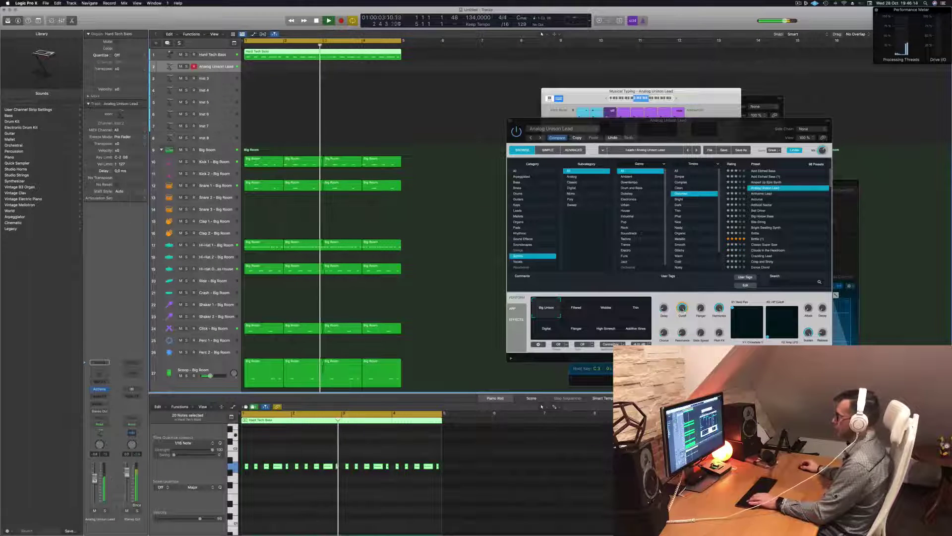
left_click(604, 315)
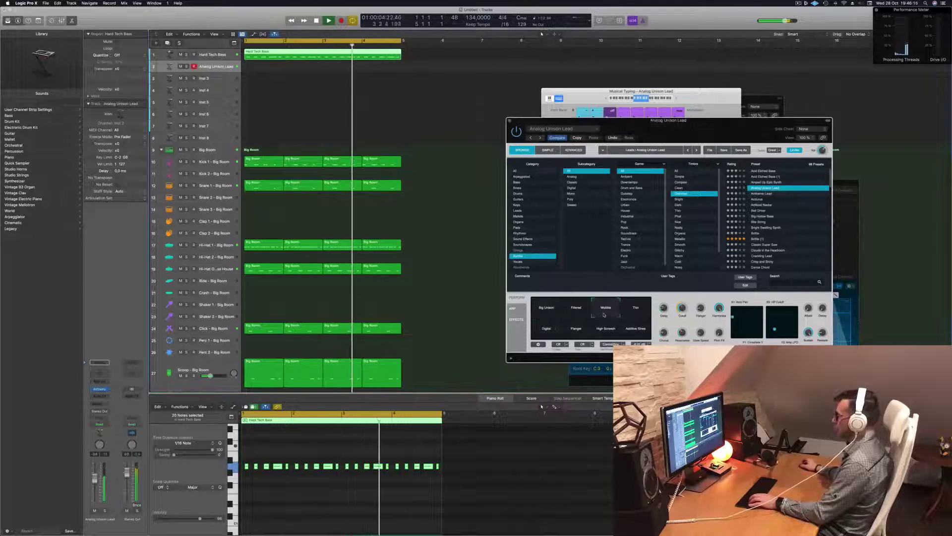
left_click(637, 310)
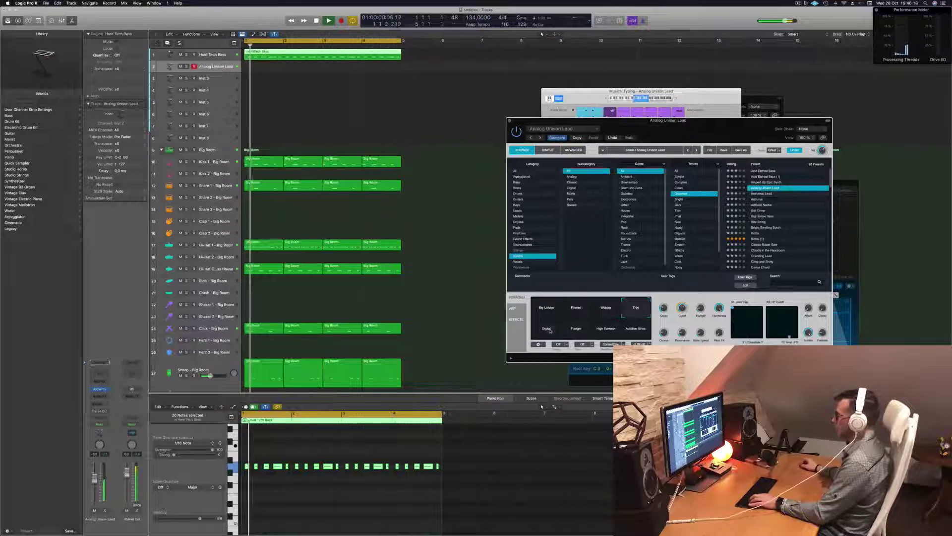
left_click(576, 329)
left_click(606, 328)
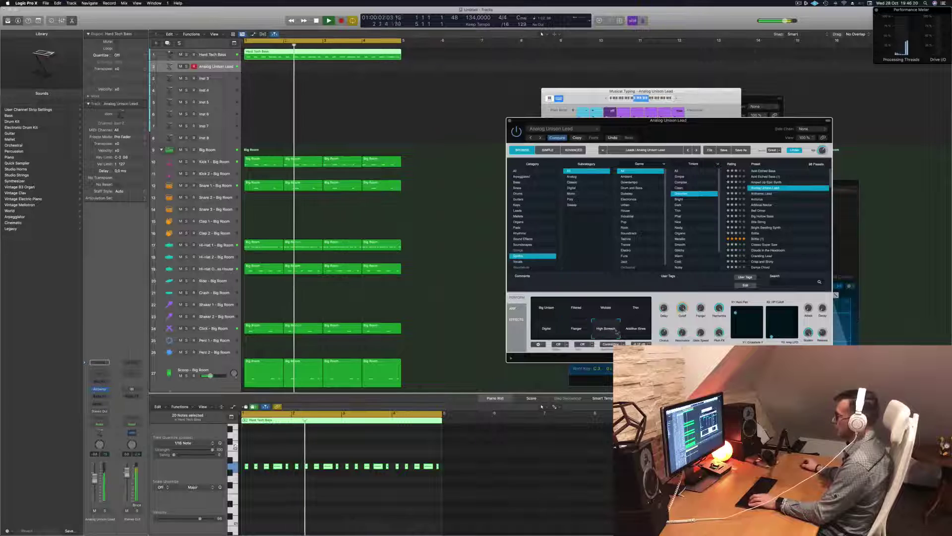
left_click(635, 328)
left_click(552, 312)
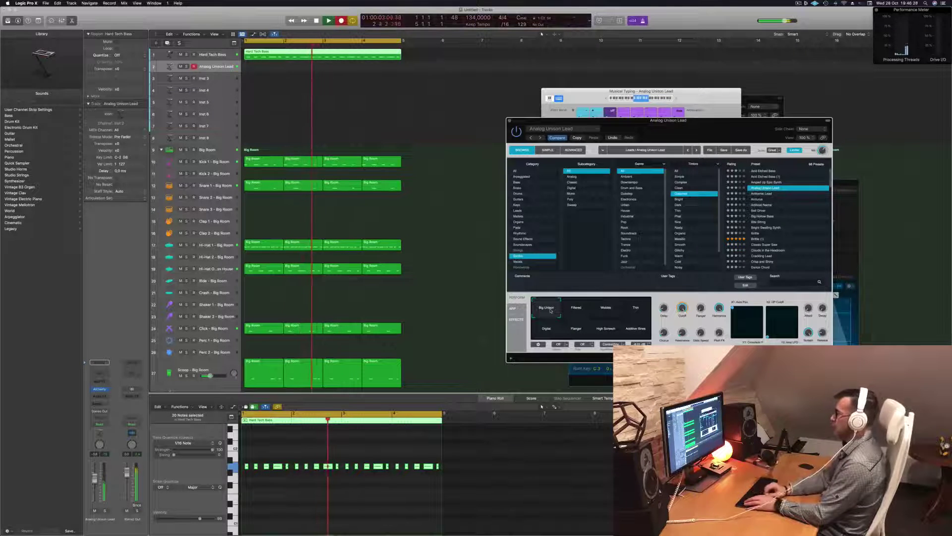
Record a sustained lead note at the start of each bar on the Analog Unison Lead track and replay from the beginning.
key("r")
key("a")
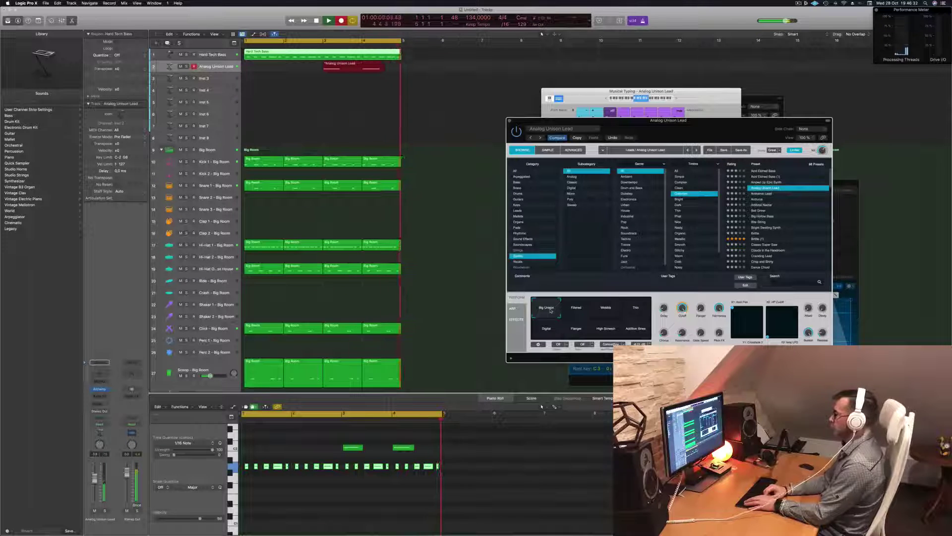
key("a")
key("a")
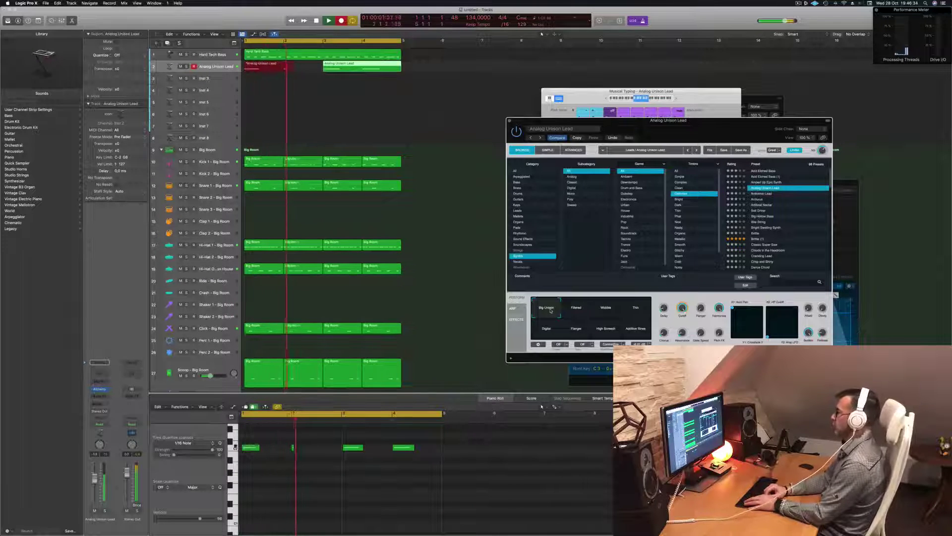
key("space")
key("Return")
key("space")
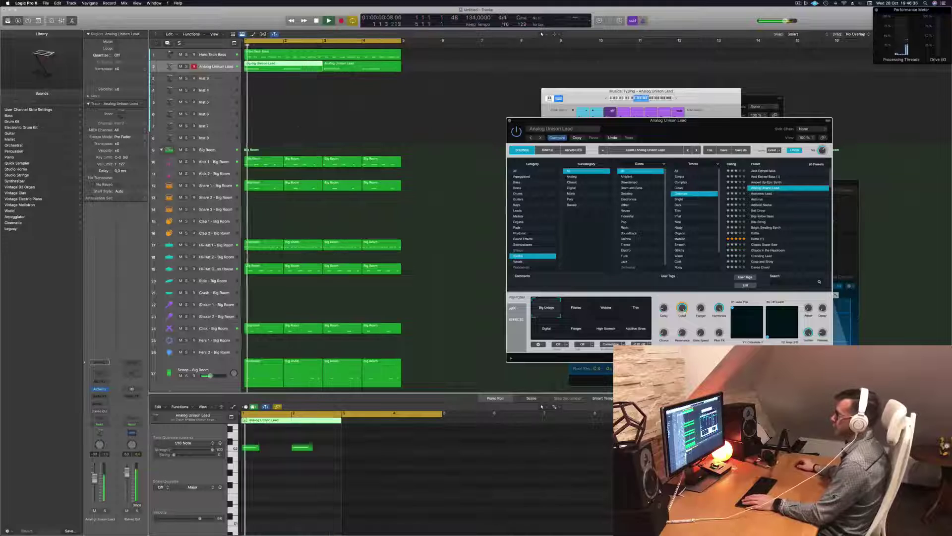
Adjust the lengths of both Analog Unison Lead notes at the starts of bars 1 and 2 together in the piano roll.
left_click(269, 465)
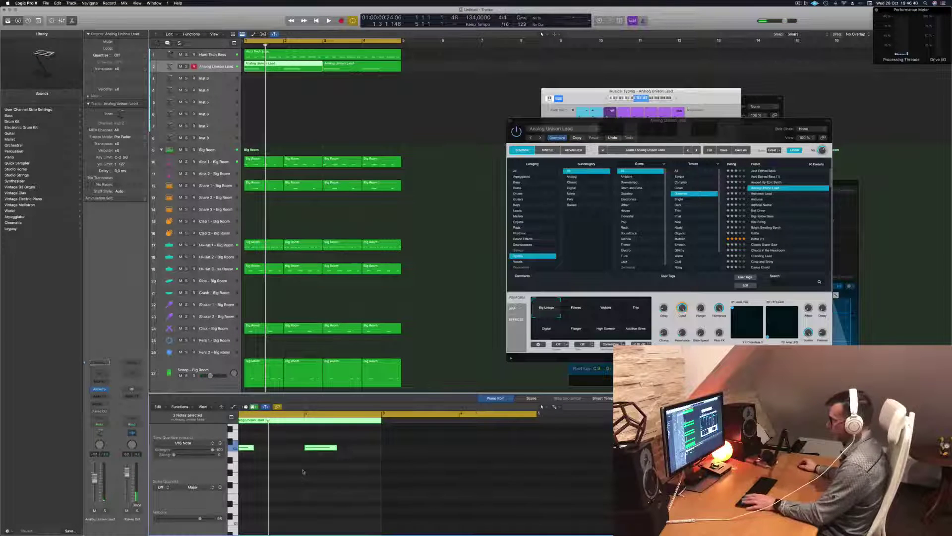
key("super+Right")
key("Return")
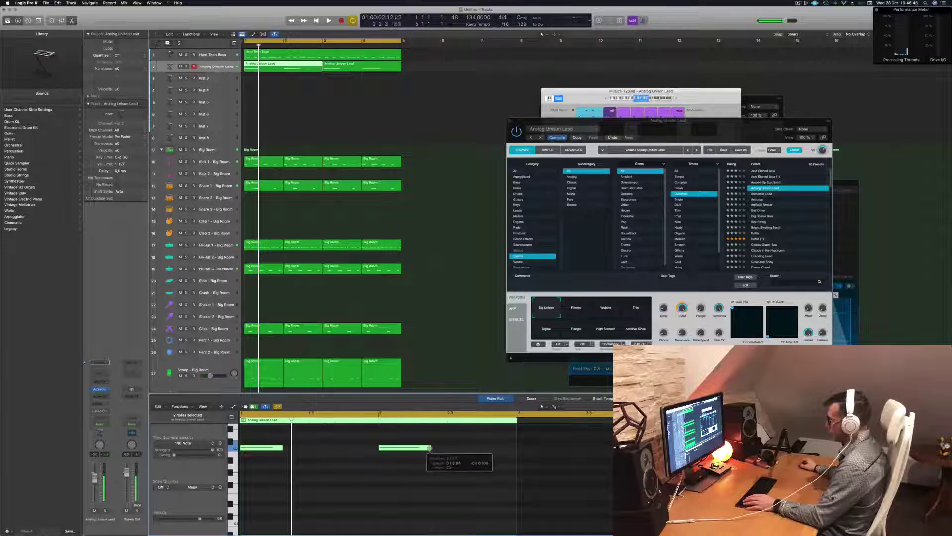
left_click_drag(428, 451, 427, 447)
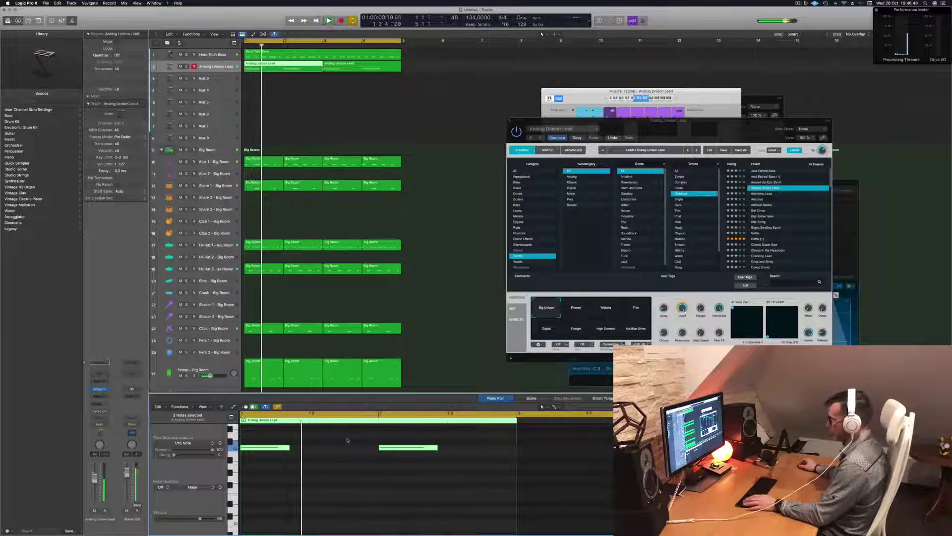
left_click(436, 448)
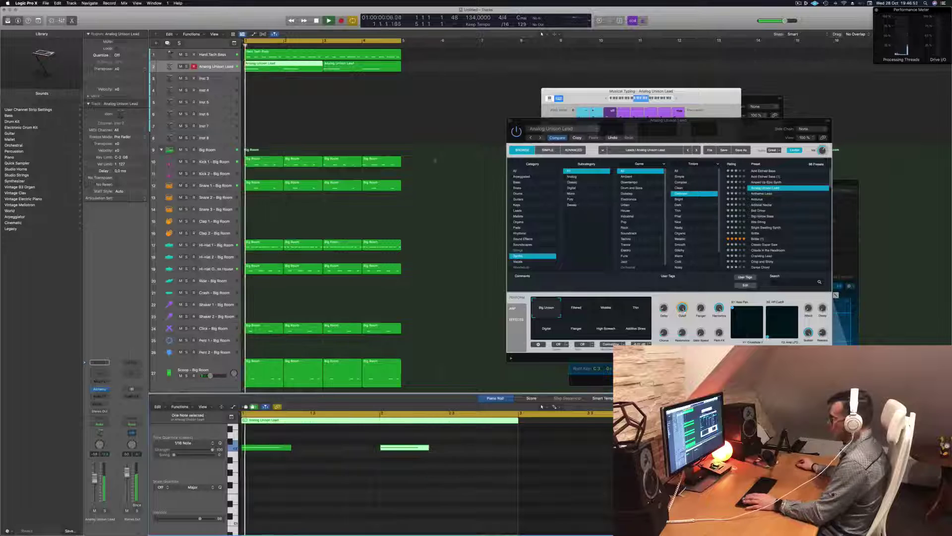
Replace the second Analog Unison Lead region with a copy of the edited first region at bar 3.
left_click(359, 67)
key("Delete")
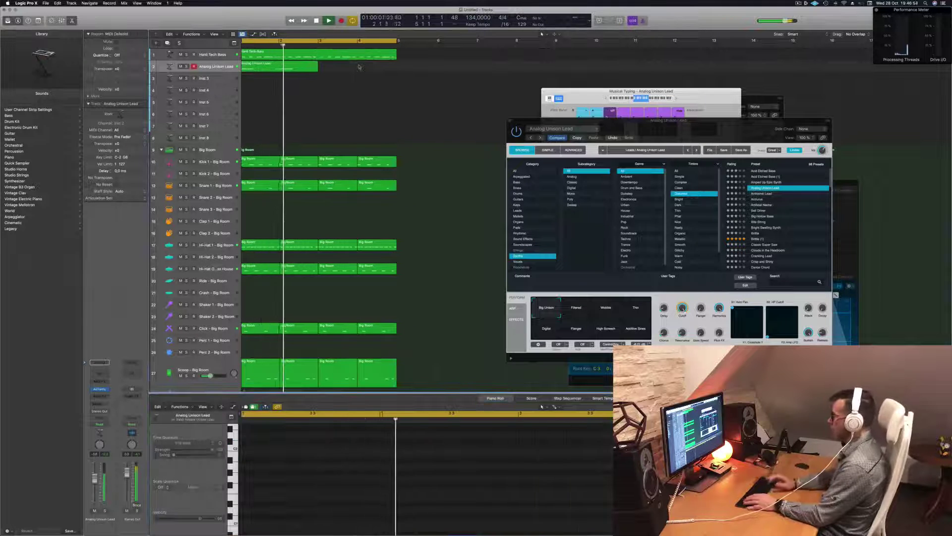
left_click(283, 68)
left_click_drag(283, 68, 364, 70)
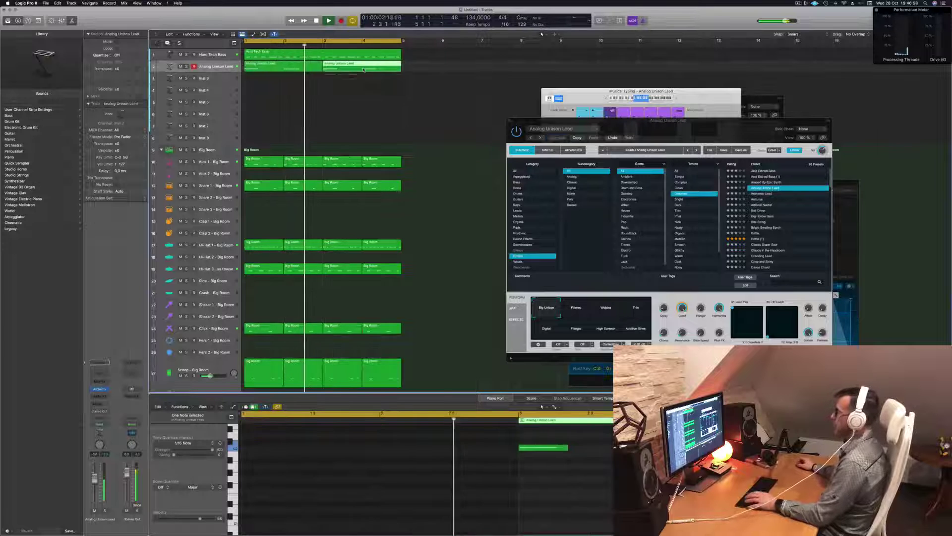
Audition the Analog Unison Lead's High Scream, Flanger and Digital snapshots over the loop, return to Big Unison and close Alchemy.
left_click_drag(678, 130, 507, 82)
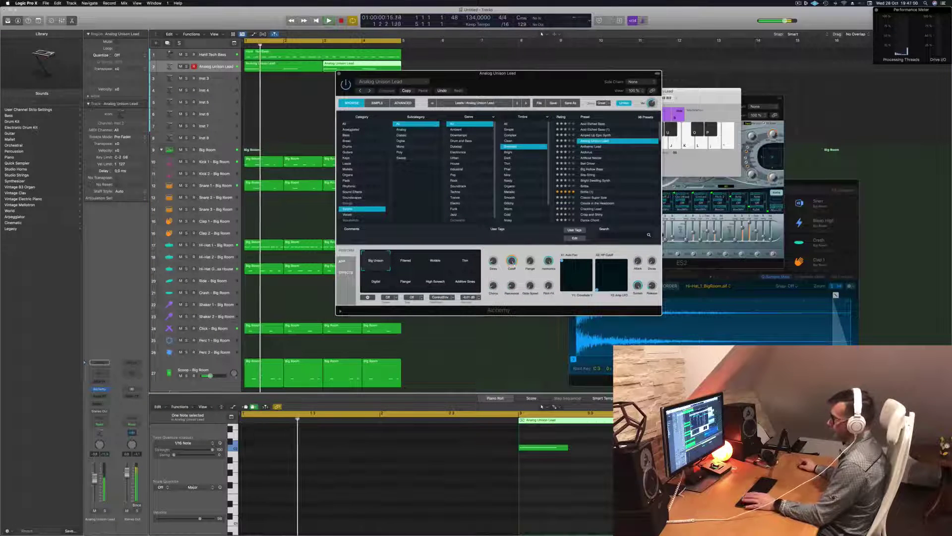
left_click_drag(498, 73, 466, 106)
left_click(395, 299)
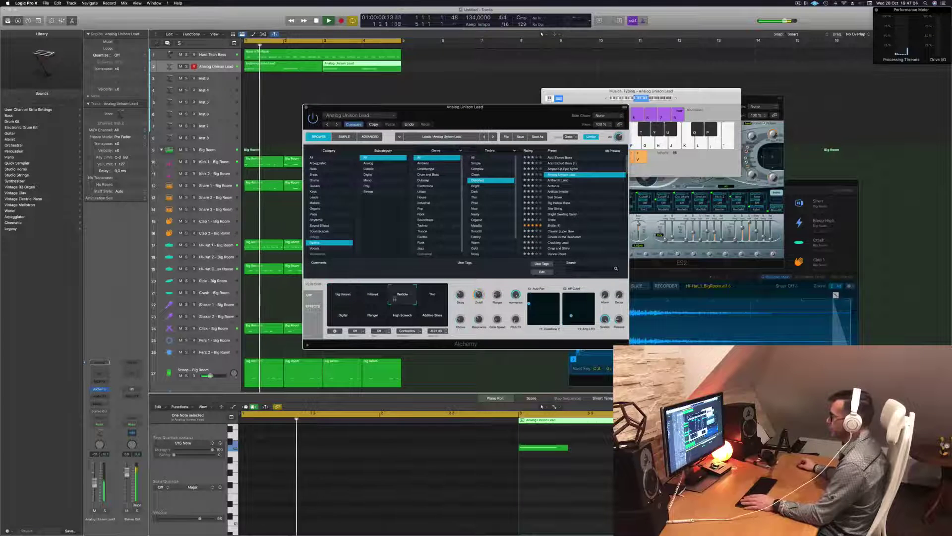
left_click(404, 319)
left_click(378, 322)
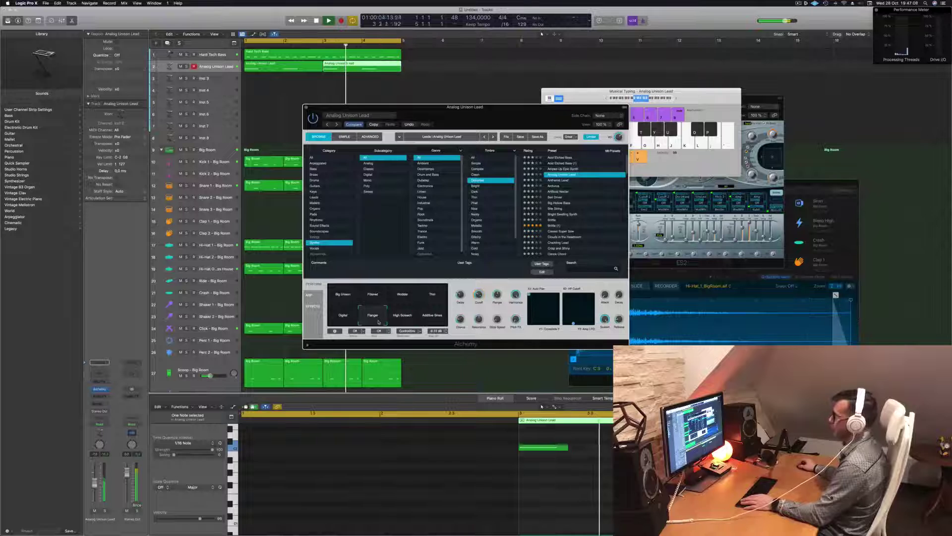
left_click(342, 320)
left_click(346, 296)
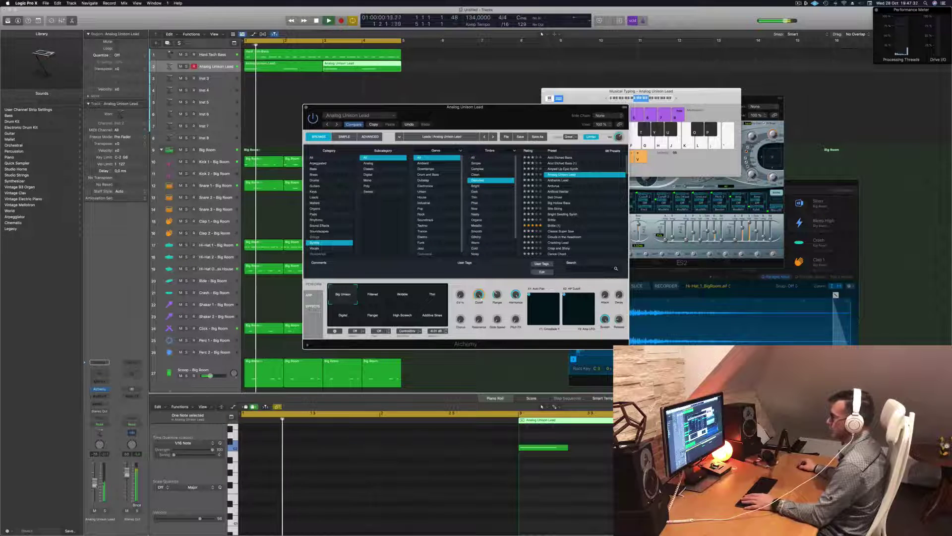
key("space")
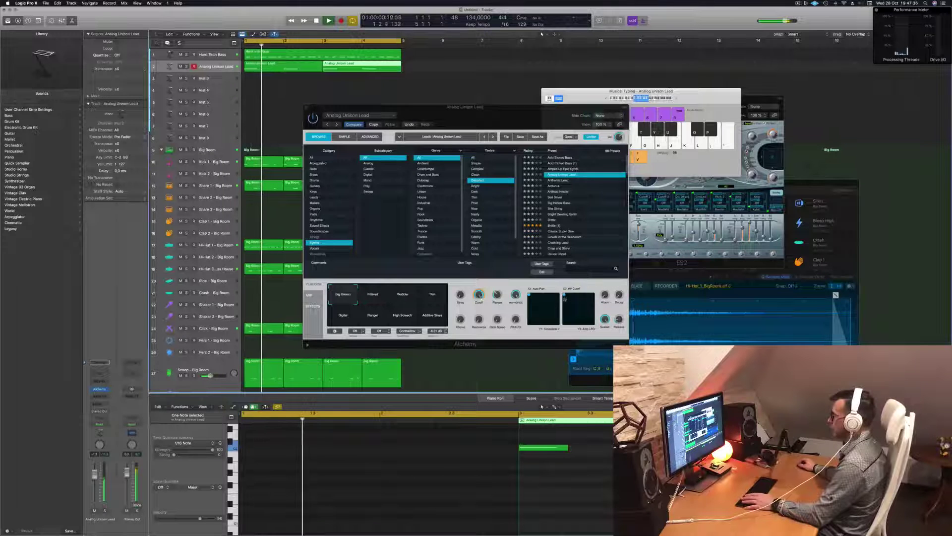
key("space")
key("space")
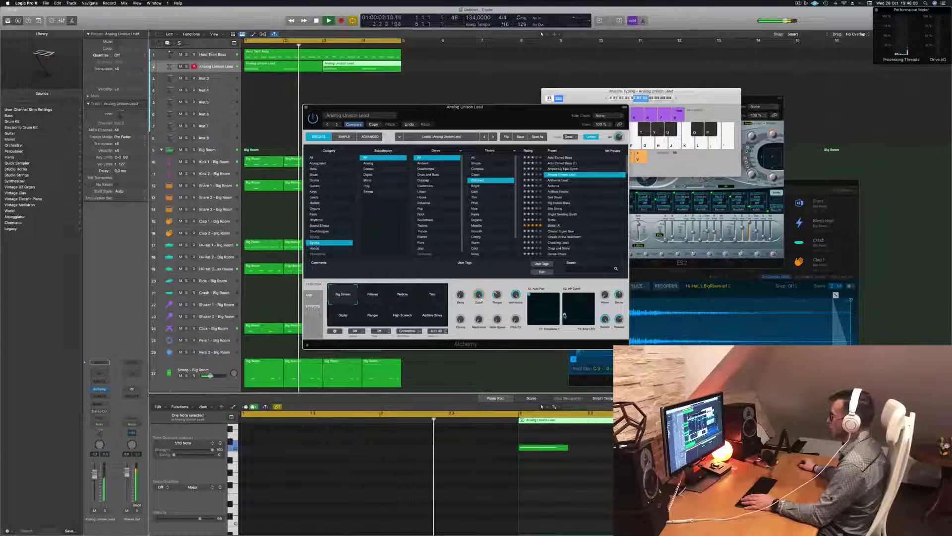
left_click_drag(499, 119, 559, 125)
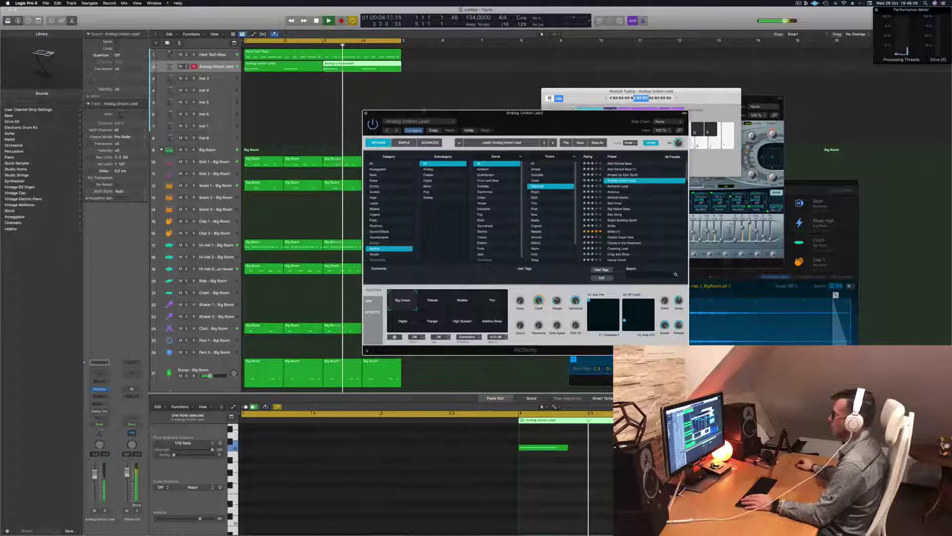
left_click(365, 113)
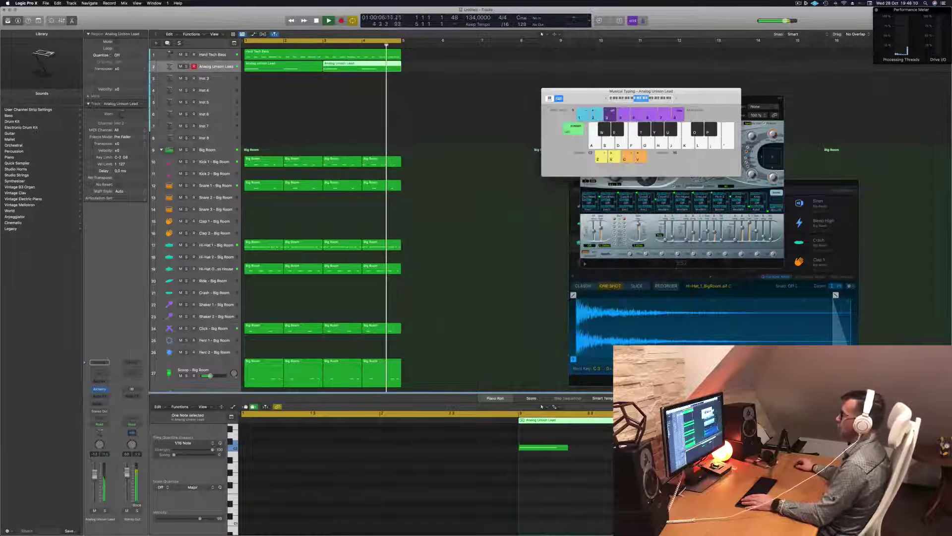
Duplicate the Analog Unison Lead track with its settings and copy the first lead region onto the new track at bar 1.
left_click(217, 71)
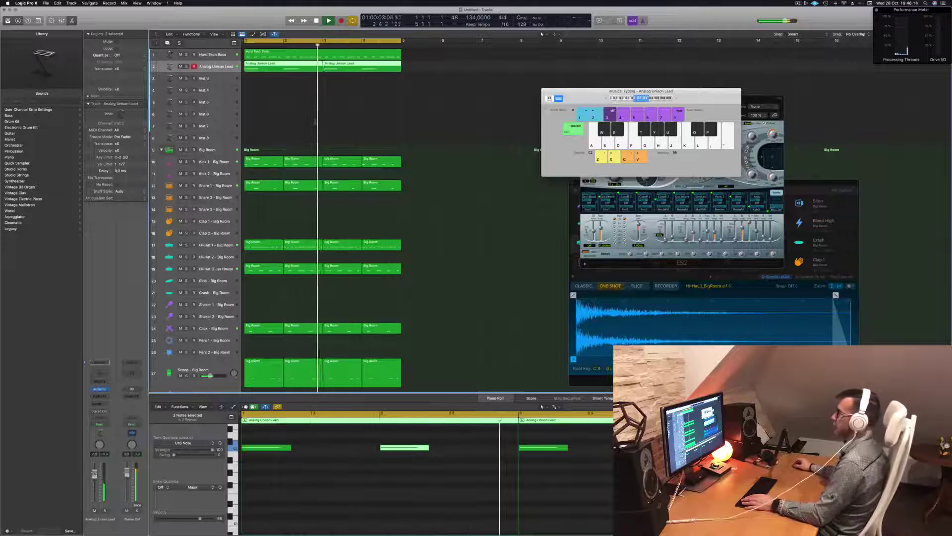
left_click(314, 122)
left_click(284, 69)
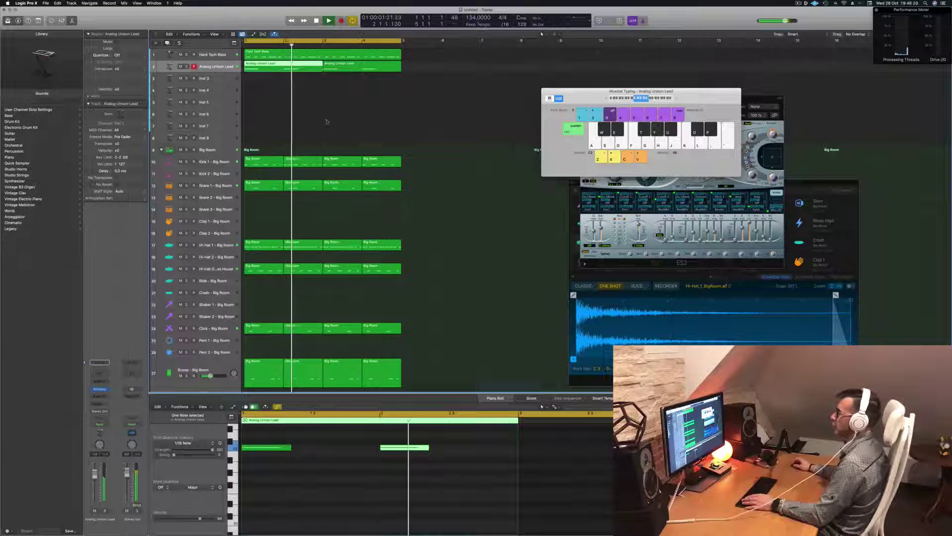
key("super+d")
left_click_drag(300, 69, 297, 78)
Shorten the duplicate region's two notes to start at mid-bar in bars 1 and 2, and copy the region to bar 3.
left_click_drag(257, 431, 451, 461)
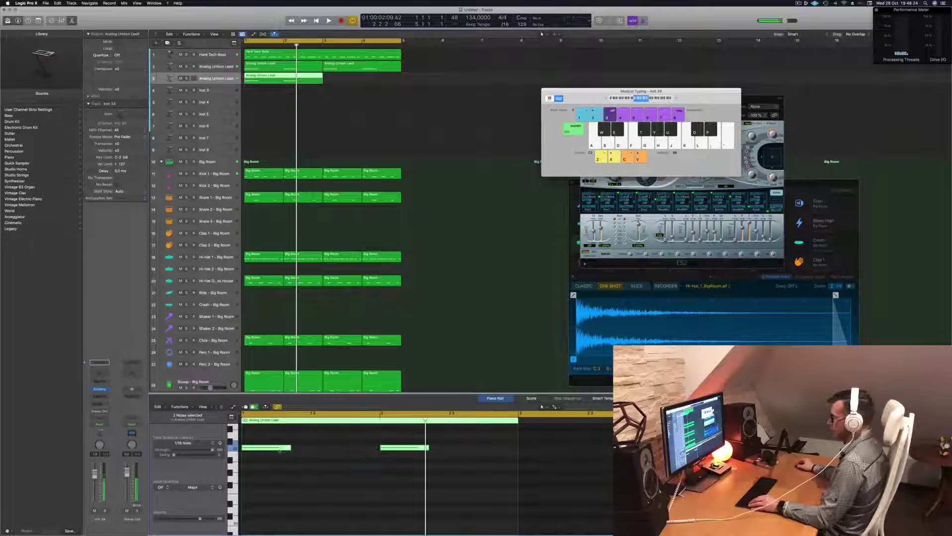
left_click_drag(277, 448, 327, 448)
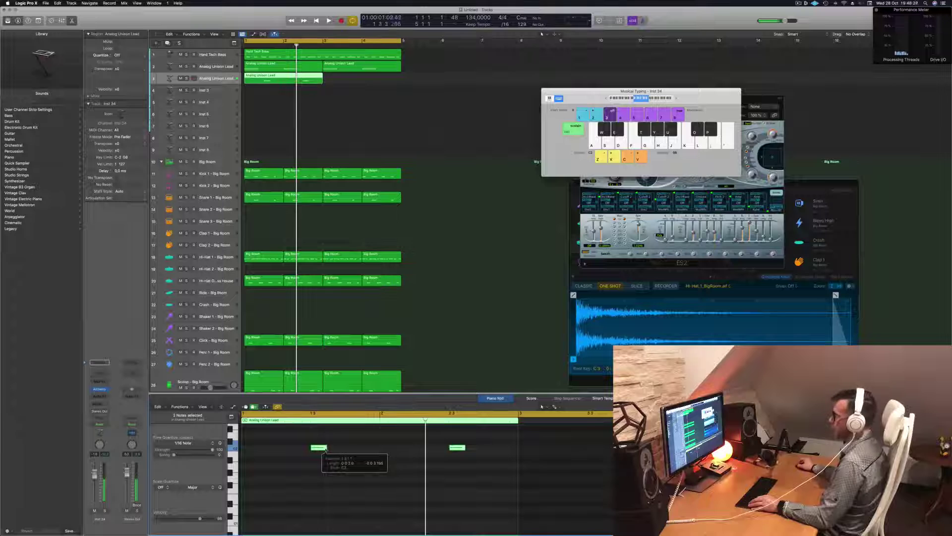
left_click_drag(288, 76, 362, 82)
key("space")
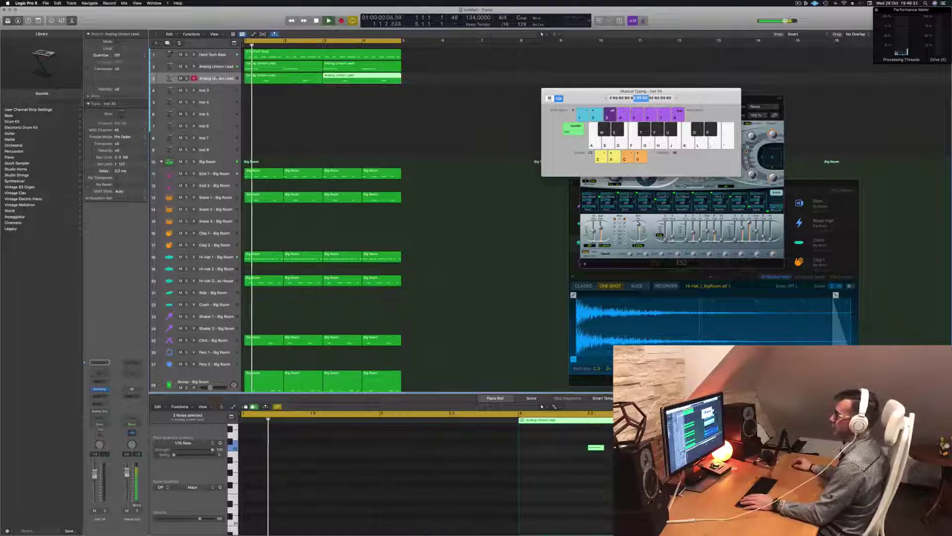
key("space")
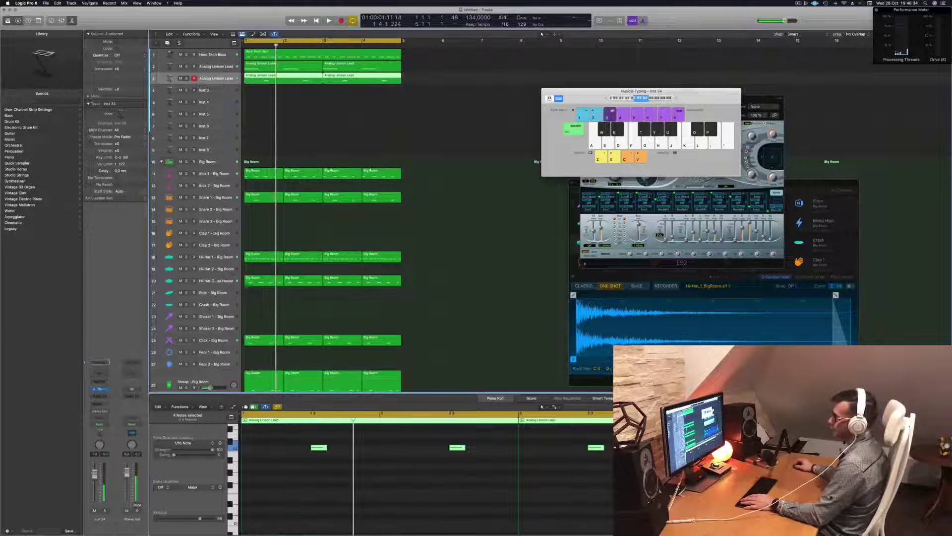
Open Alchemy on the duplicated lead track and audition its presets from Anthemic Lead through Arcturus and Bell Driver to Bite String.
left_click(99, 389)
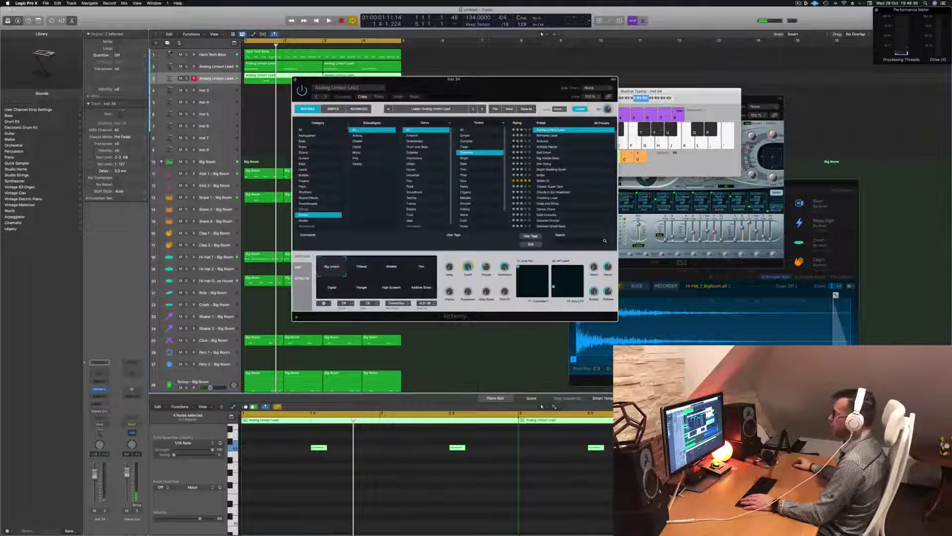
left_click_drag(499, 95, 480, 125)
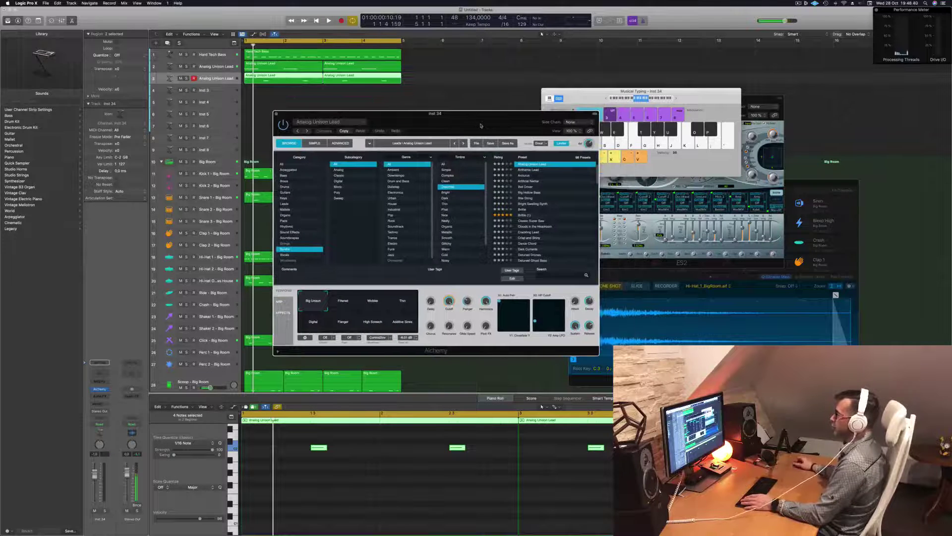
key("space")
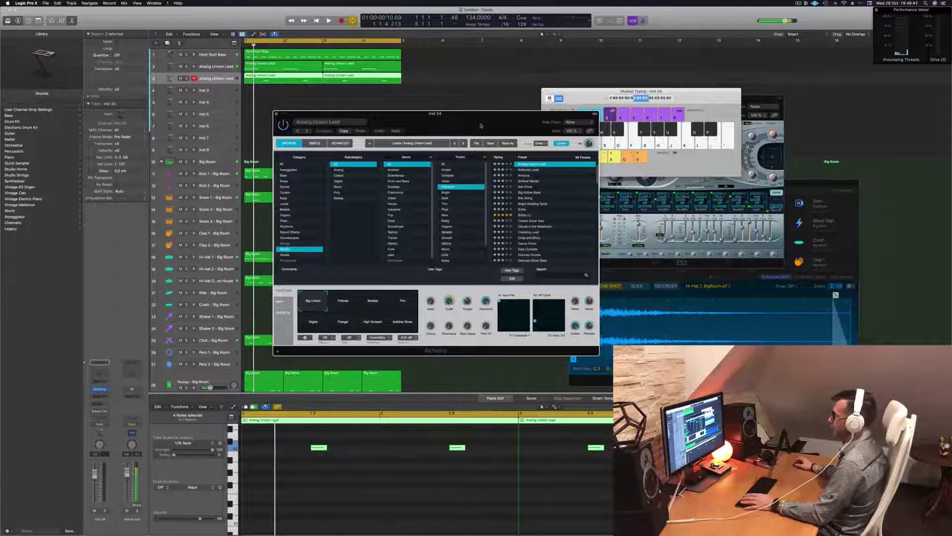
key("Down")
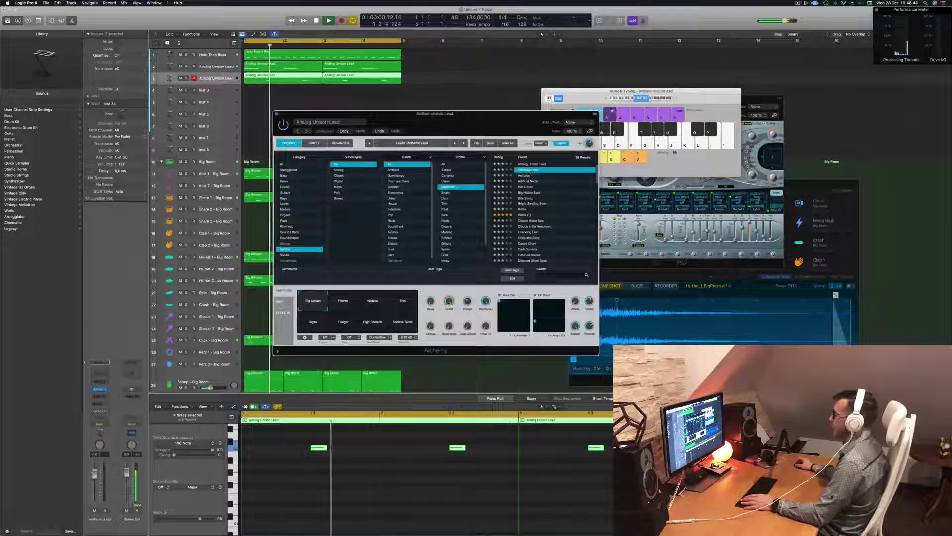
left_click_drag(459, 125, 473, 123)
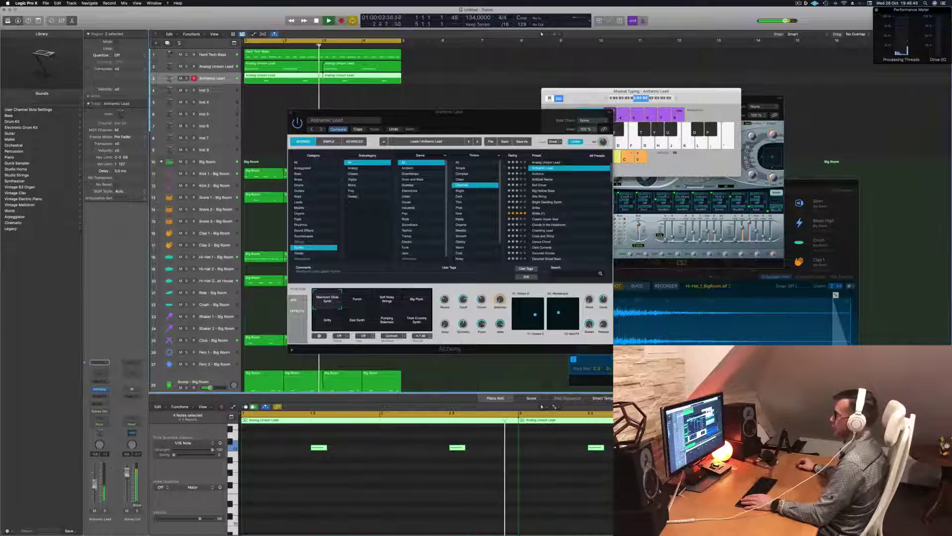
key("Down")
left_click_drag(501, 125, 553, 119)
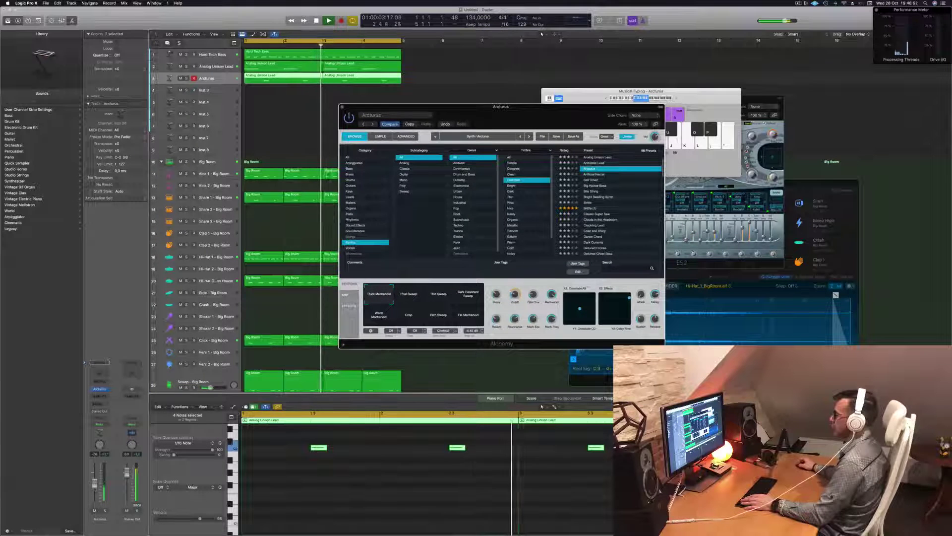
left_click(592, 180)
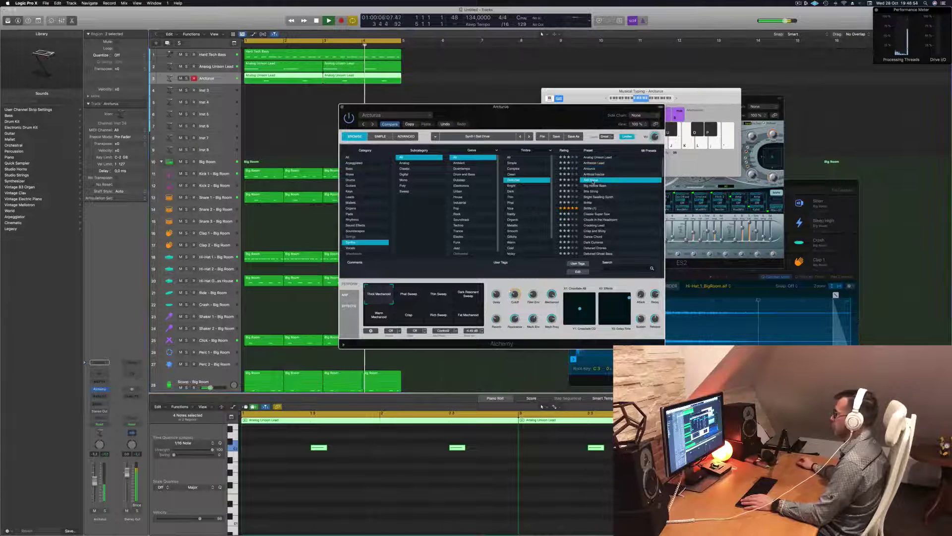
left_click(595, 186)
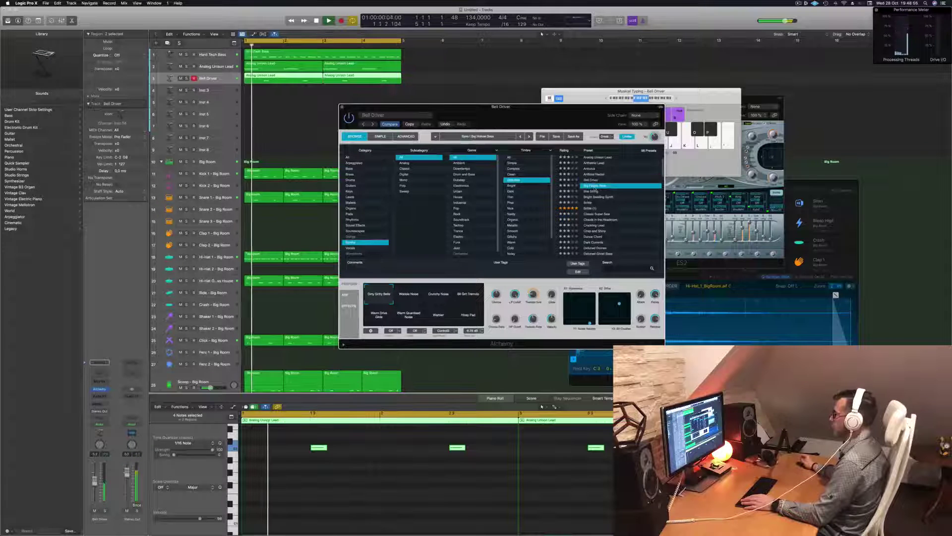
left_click(593, 192)
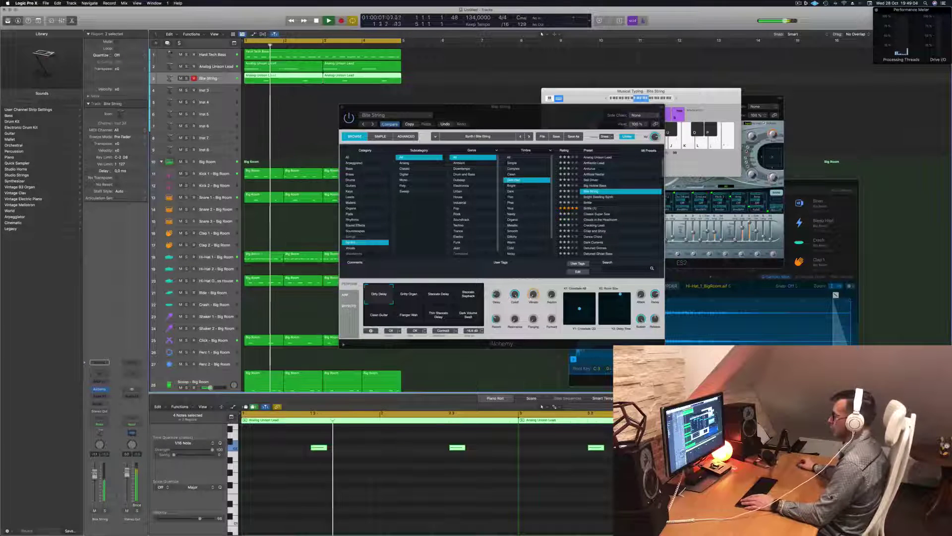
Copy the short mid-bar notes to around beat 4 of each bar, replay from the start and slightly lower the channel level.
left_click_drag(323, 448, 368, 449)
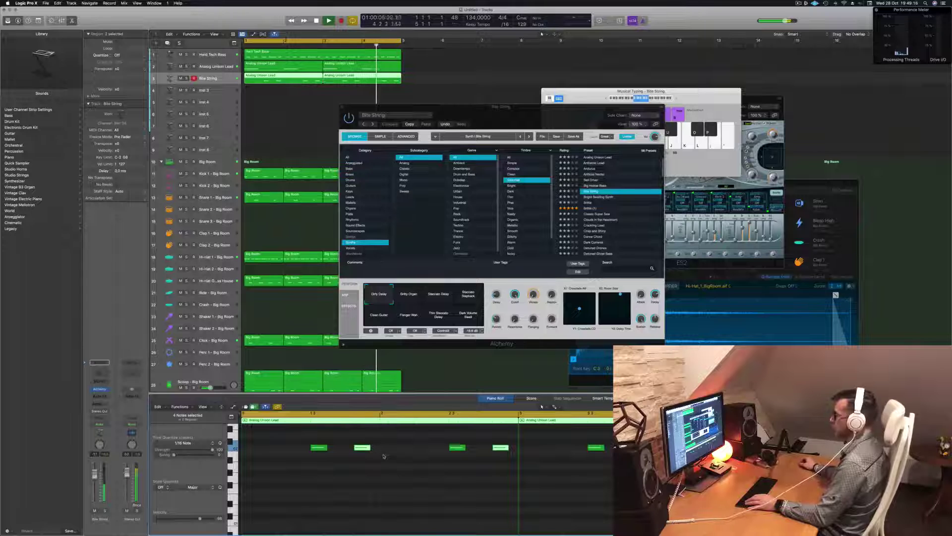
mouse_move(585, 107)
left_mouse_down()
mouse_move(657, 106)
mouse_move(601, 105)
left_mouse_up()
key("Return")
left_click_drag(94, 473, 94, 476)
Load the Classic Super Saw preset after trying Bright Swelling Synth, lower the channel level and select the Gliding Pluck Lead snapshot.
left_click(614, 196)
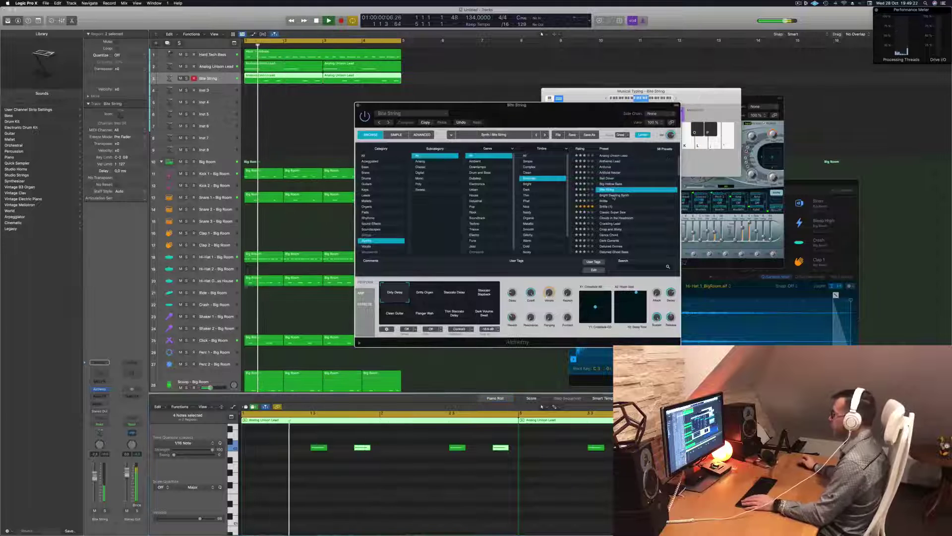
left_click(614, 196)
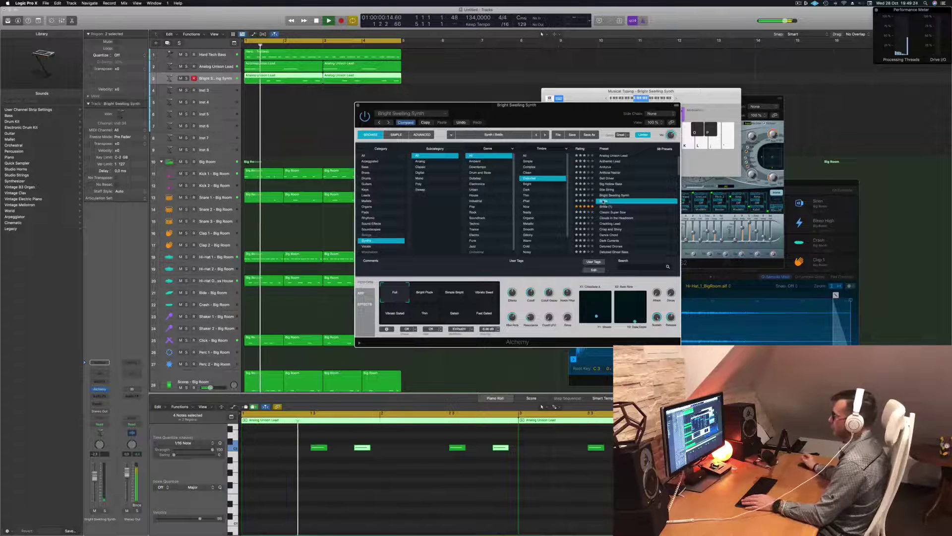
left_click(612, 212)
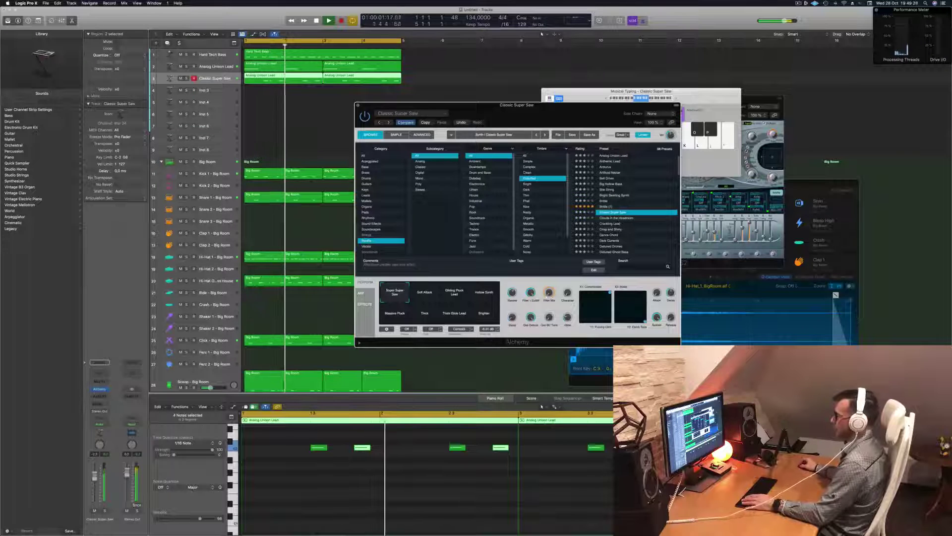
left_click_drag(94, 475, 94, 482)
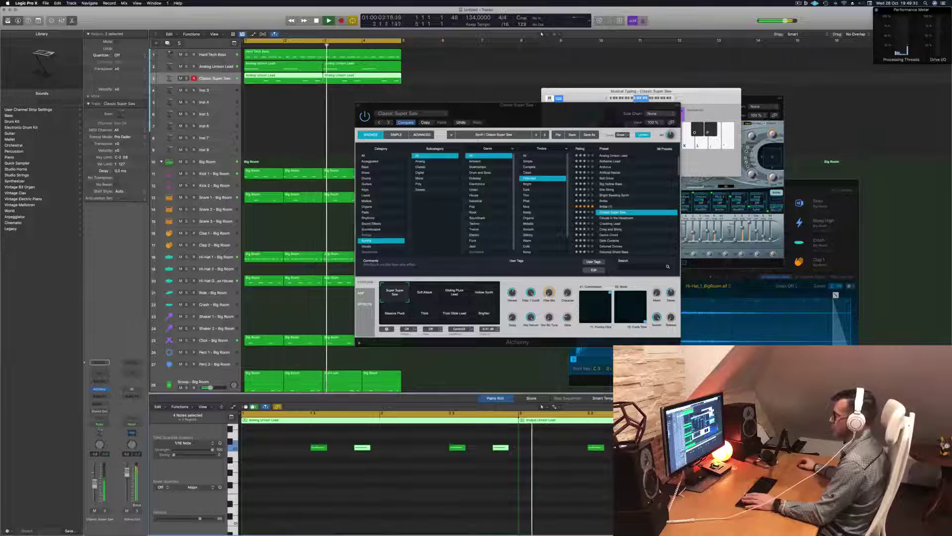
left_click(433, 293)
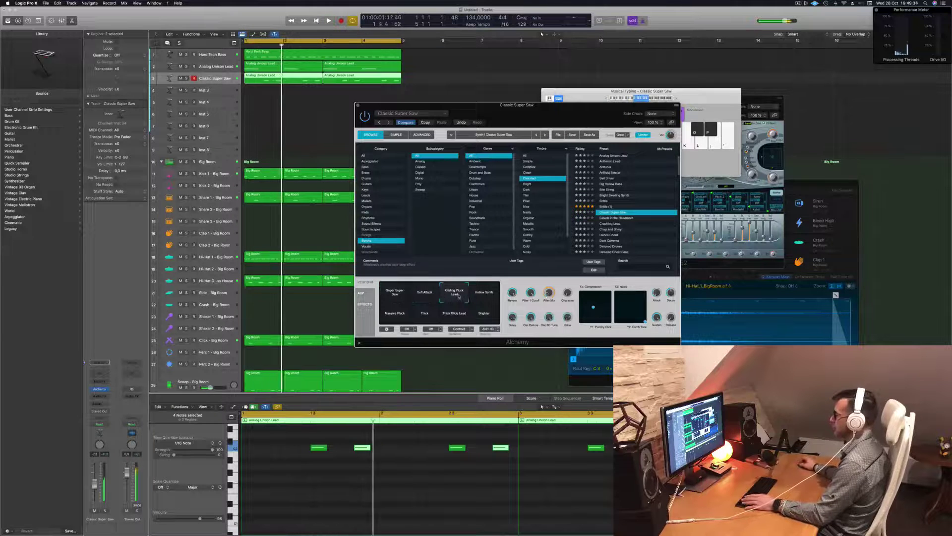
Try the Hollow Synth snapshot of Classic Super Saw and settle on the Massive Pluck snapshot.
left_click(482, 294)
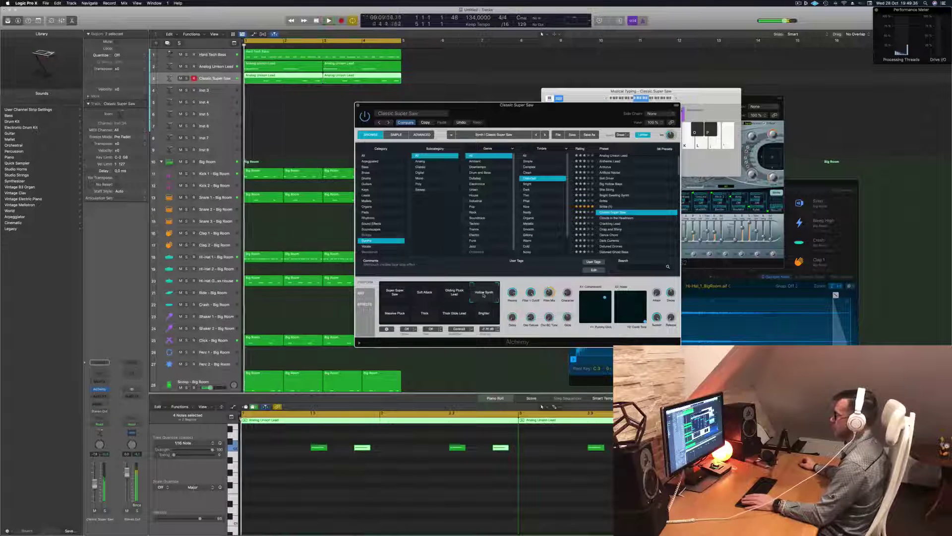
left_click(396, 314)
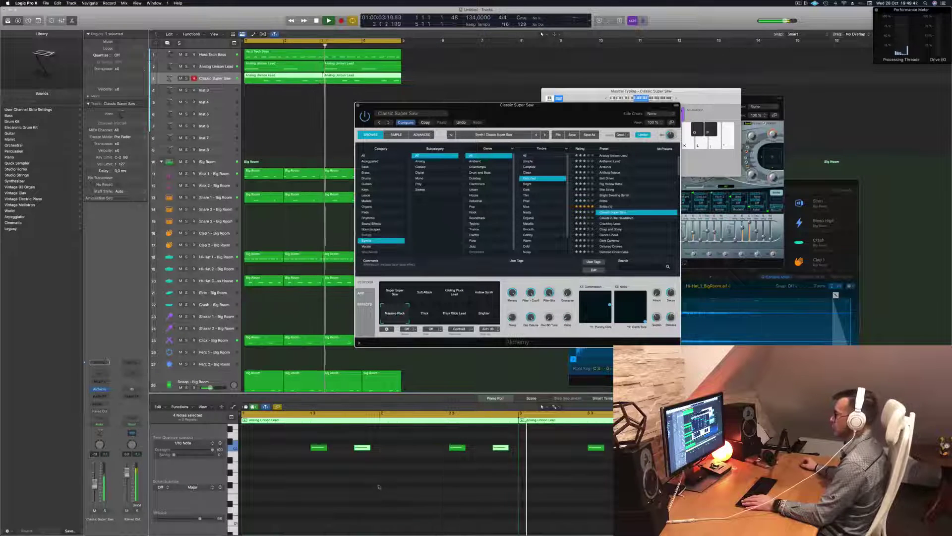
Select all eight notes in the Classic Super Saw track's regions and copy them earlier, into the first half of each bar.
scroll(372, 487, "down", 2)
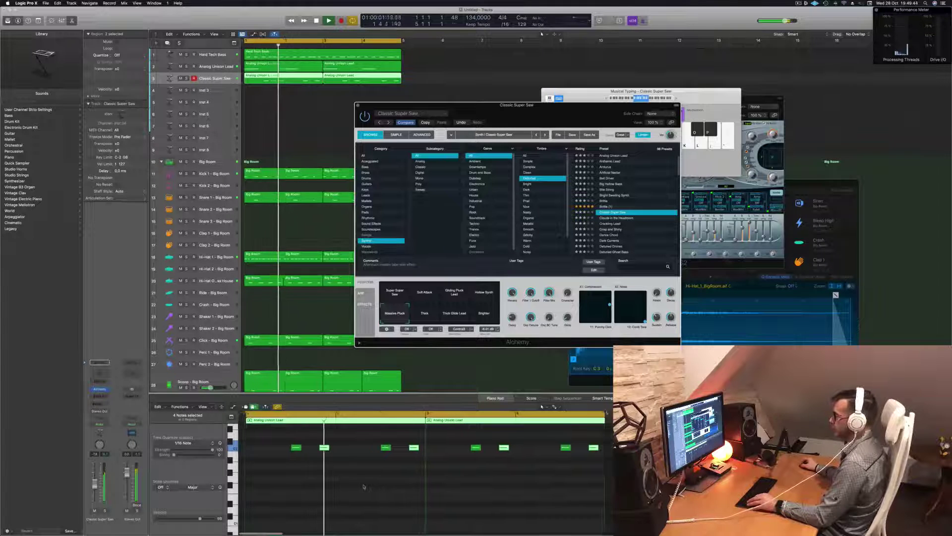
left_click(305, 465)
key("super+a")
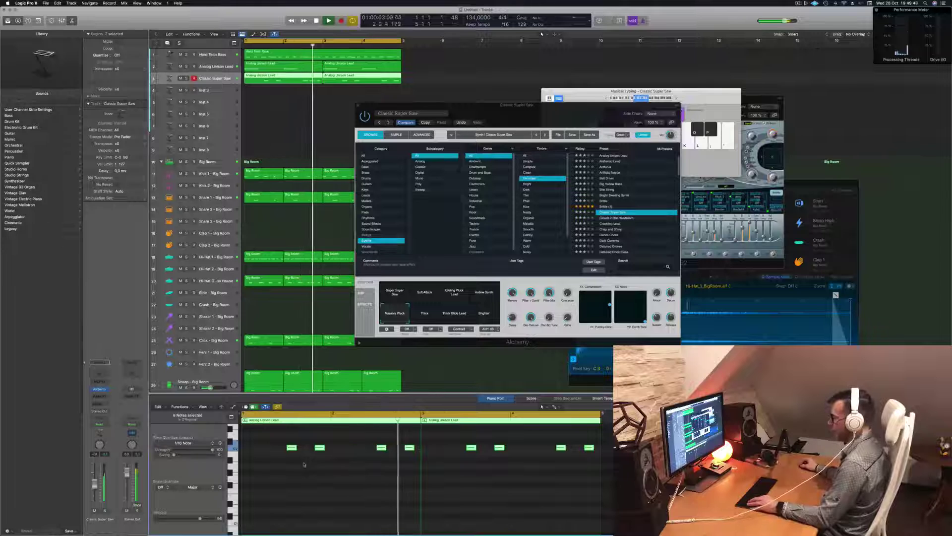
scroll(308, 462, "up", 3)
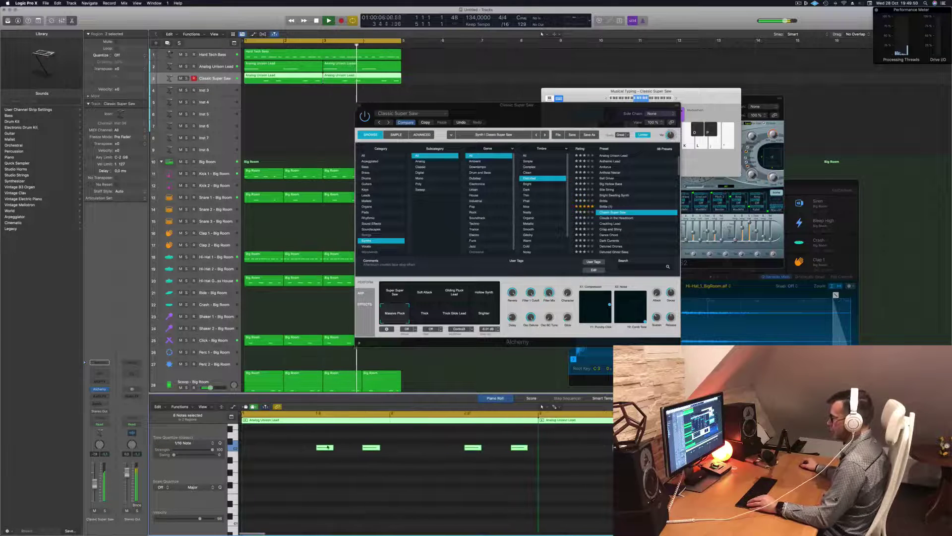
left_click_drag(327, 447, 266, 449)
scroll(286, 474, "down", 2)
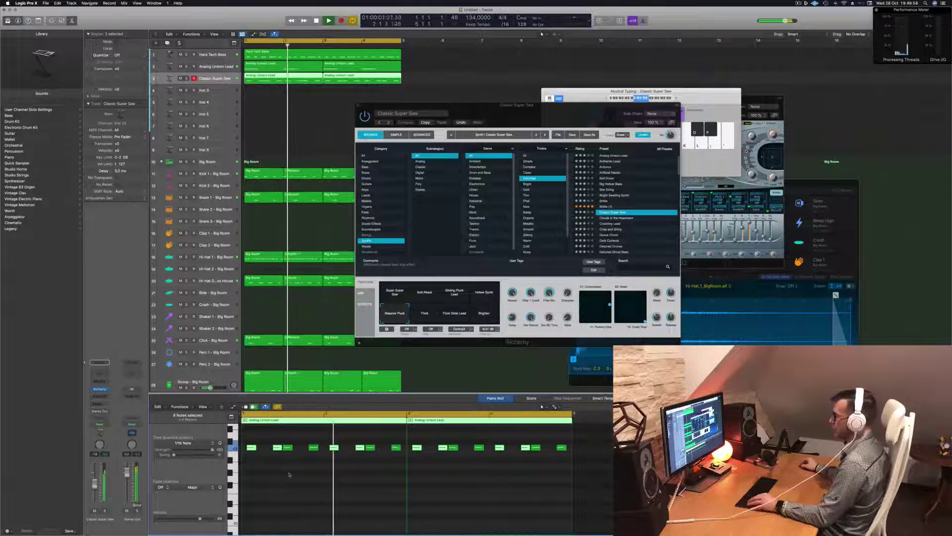
scroll(310, 478, "down", 2)
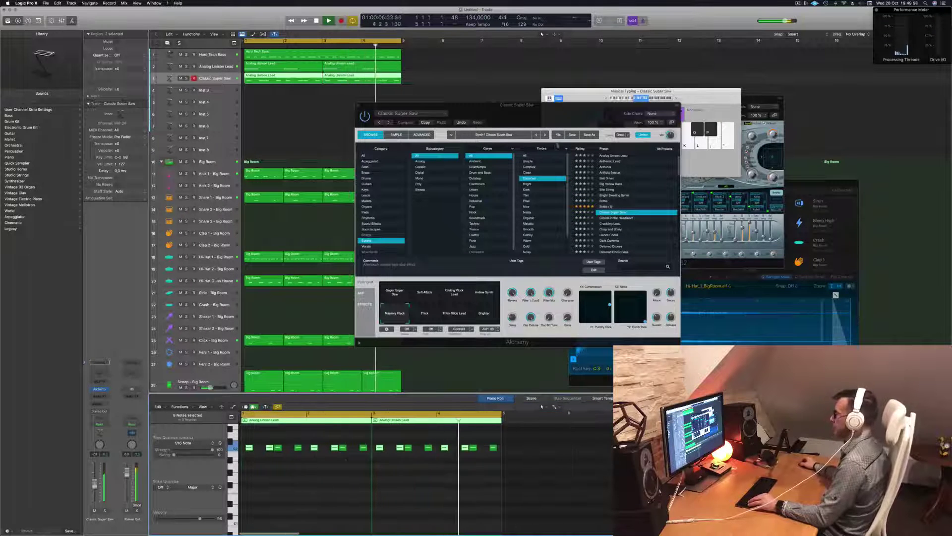
Close Alchemy and add a Channel EQ to the Classic Super Saw track with a 12 dB/Oct low cut at 171 Hz.
mouse_move(541, 108)
left_mouse_down()
mouse_move(593, 101)
mouse_move(530, 102)
left_mouse_up()
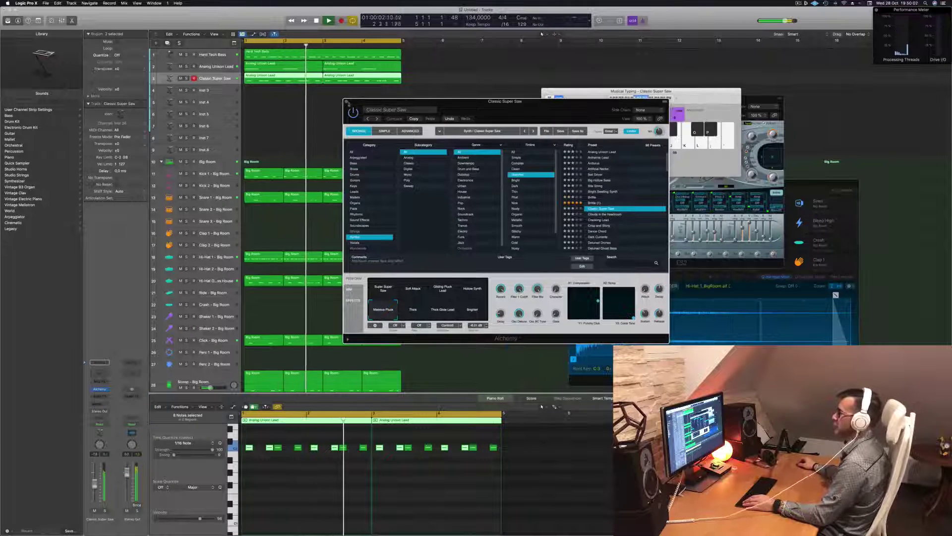
left_click(347, 102)
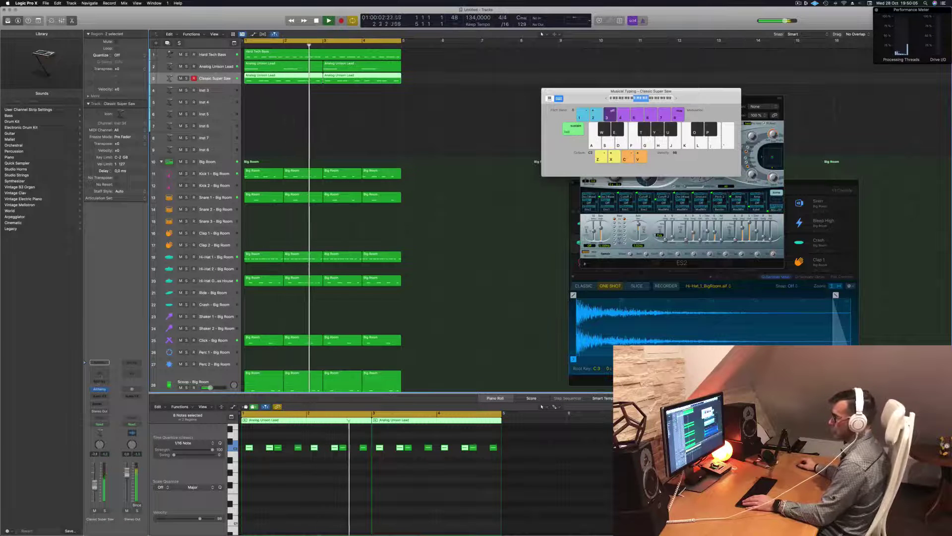
left_click(100, 362)
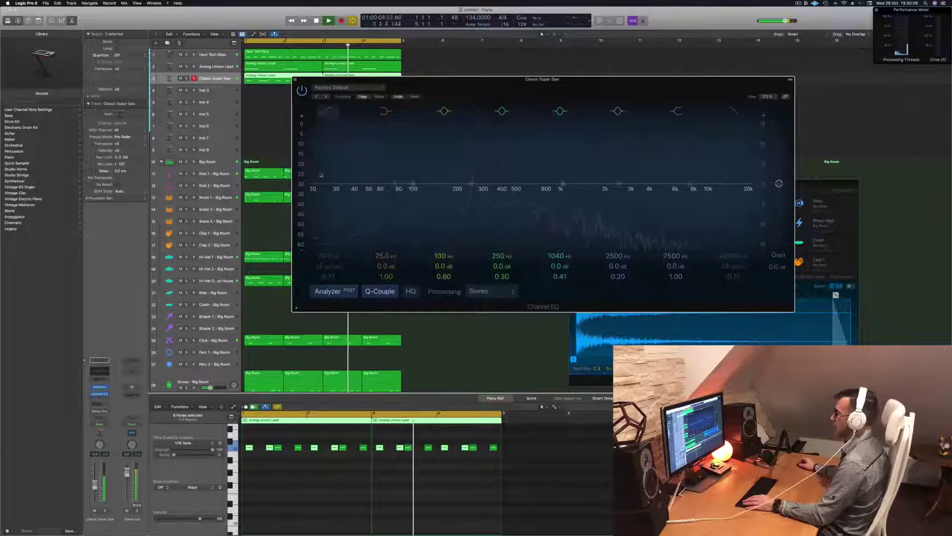
left_click_drag(436, 169, 477, 177)
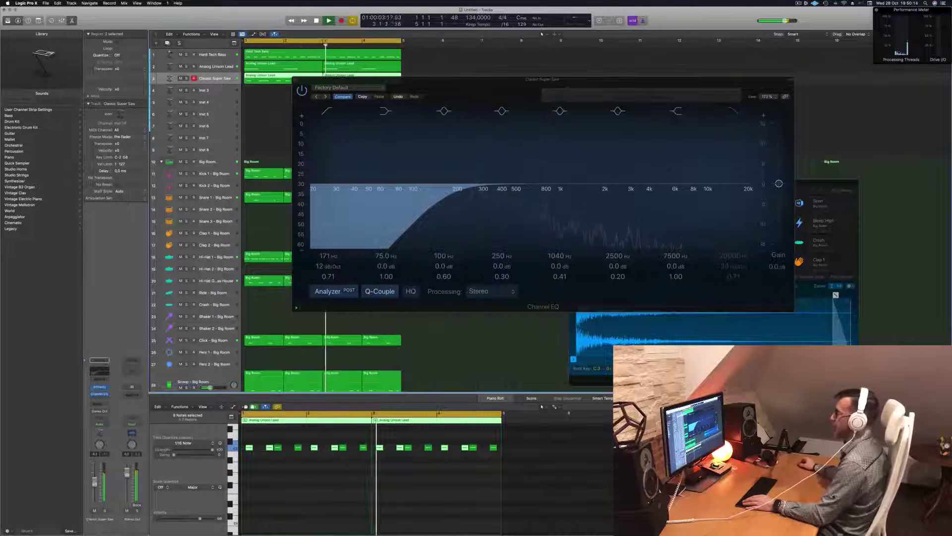
left_click(295, 80)
key("super+k")
left_click(282, 114)
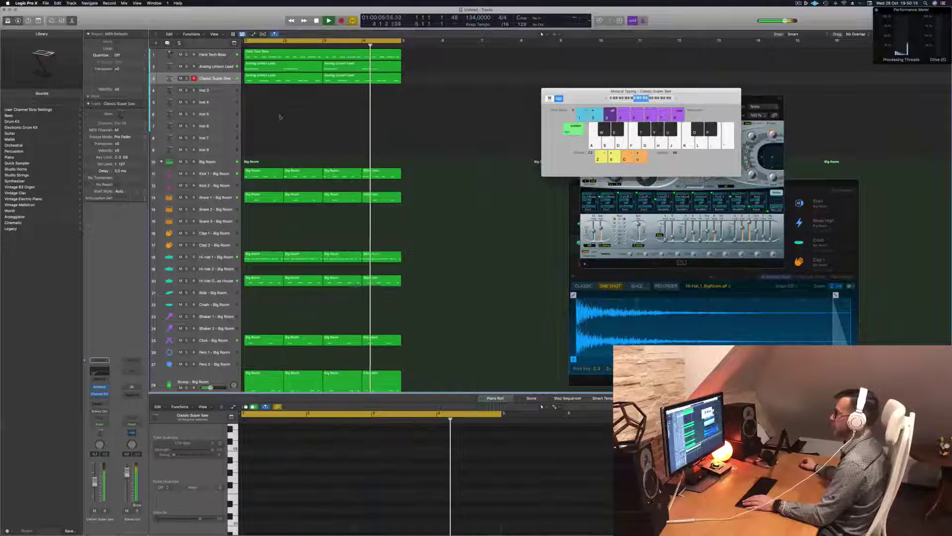
Duplicate the Classic Super Saw track with its settings and lower the copy's Channel EQ low cut to the bottom of the frequency range.
left_click(216, 79)
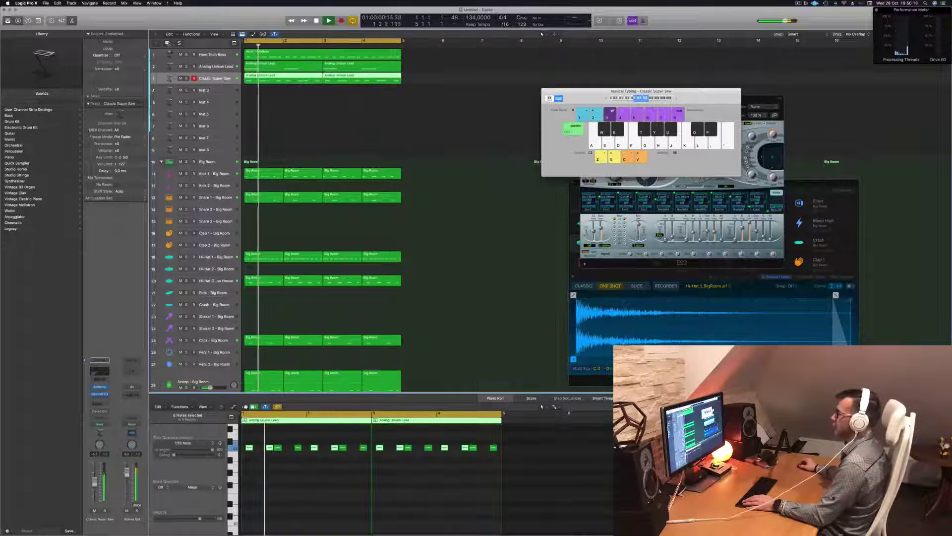
key("super+d")
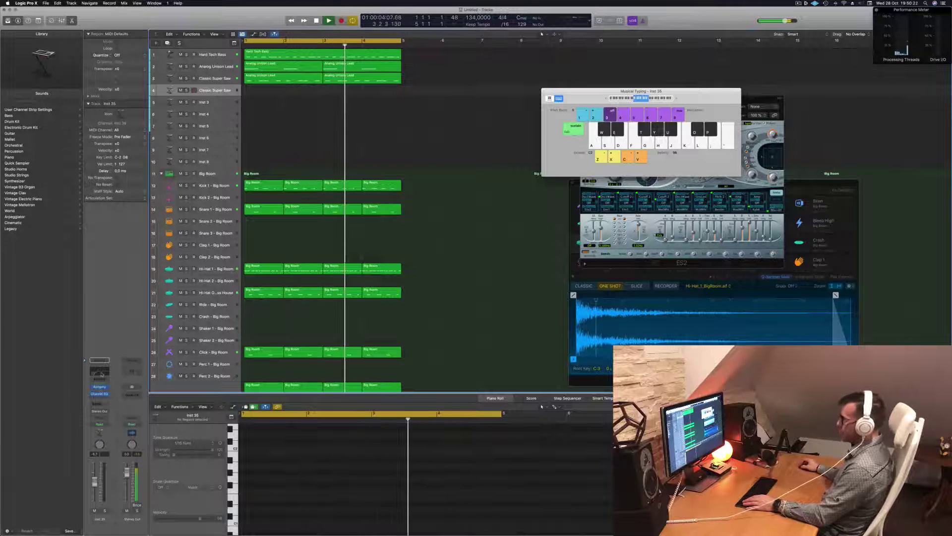
left_click(99, 394)
left_click_drag(430, 196, 325, 196)
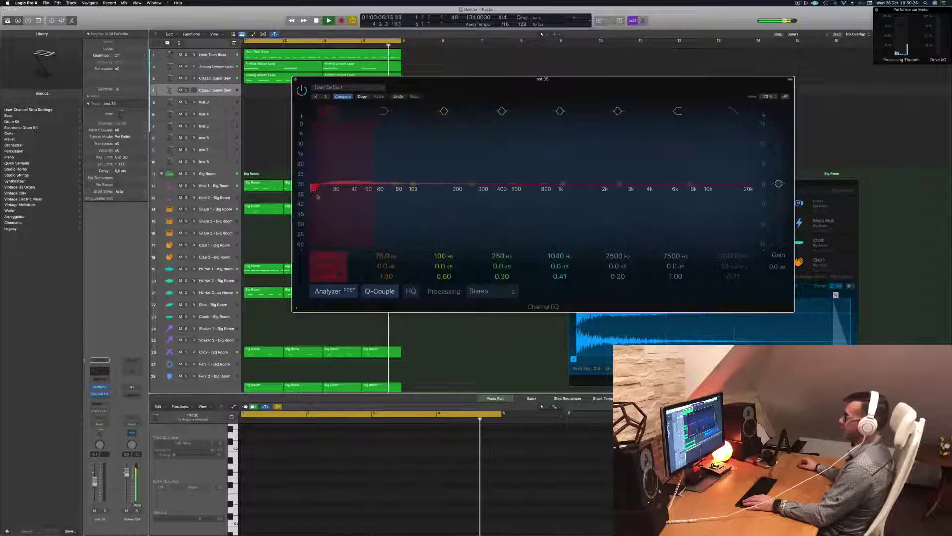
left_click(295, 79)
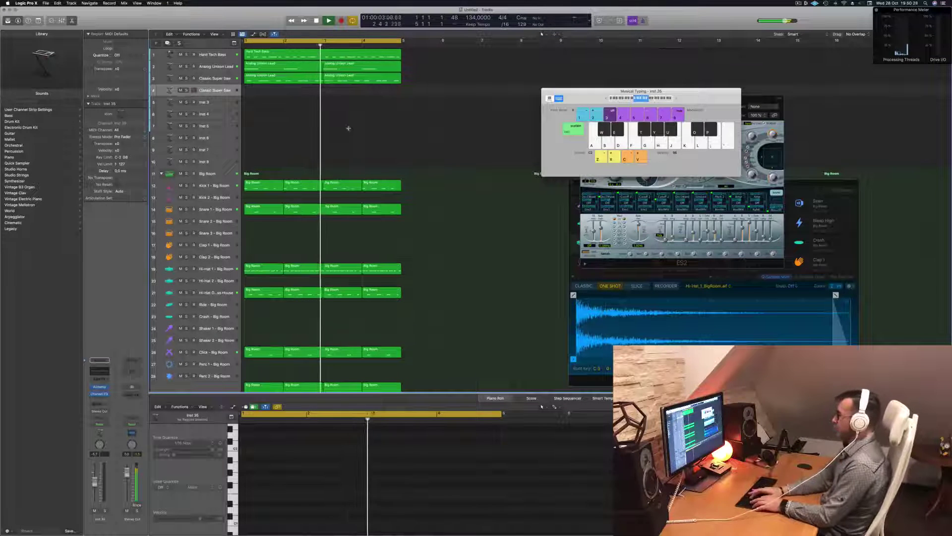
Repeat all regions of the four-bar loop three times so the arrangement fills 16 bars.
key("super+a")
key("super+r")
key("super+r")
key("super+r")
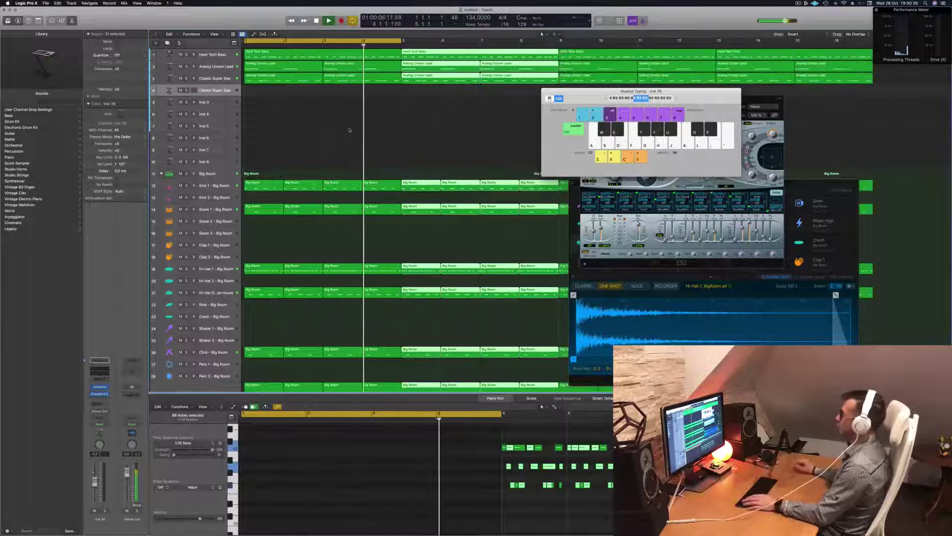
Extend the cycle range over all 16 bars, deselect the regions and replay from the start.
left_click(454, 107, "ctrl+alt")
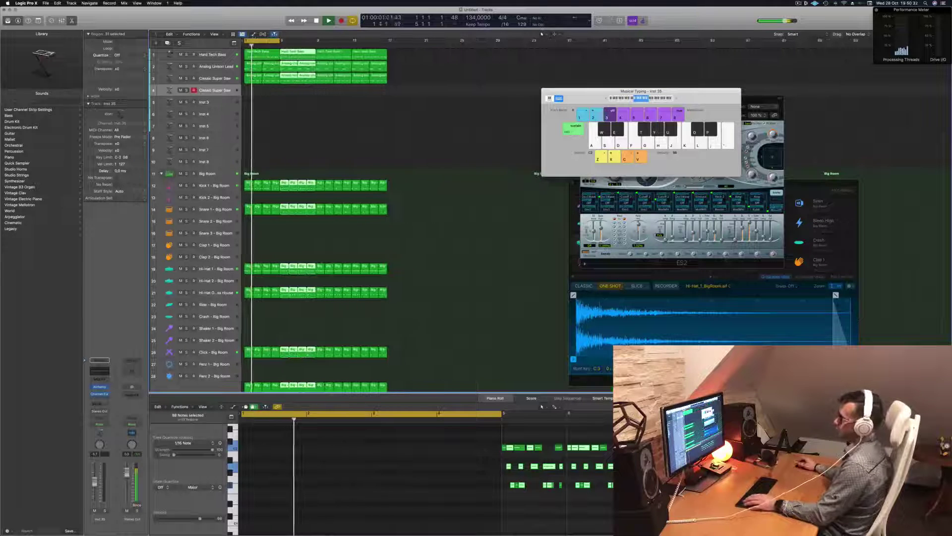
key("super+u")
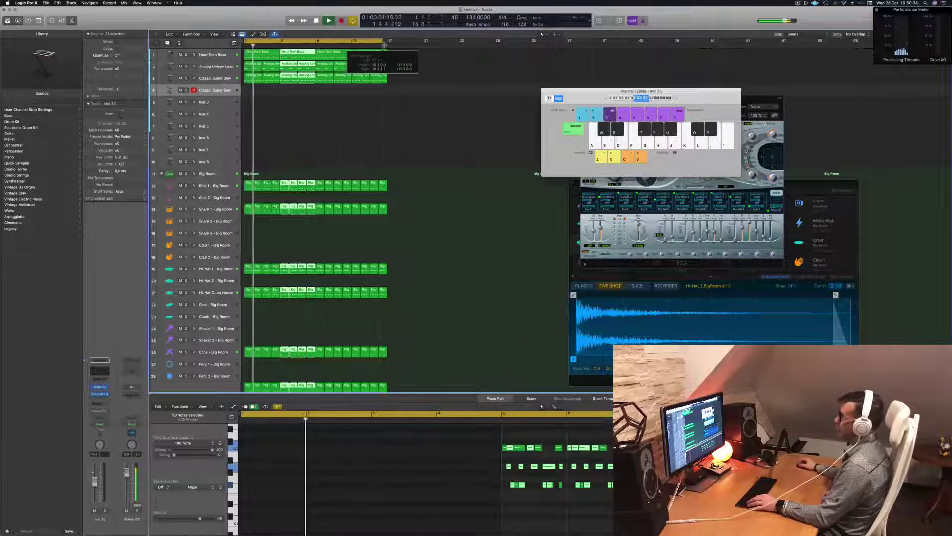
left_click(332, 132)
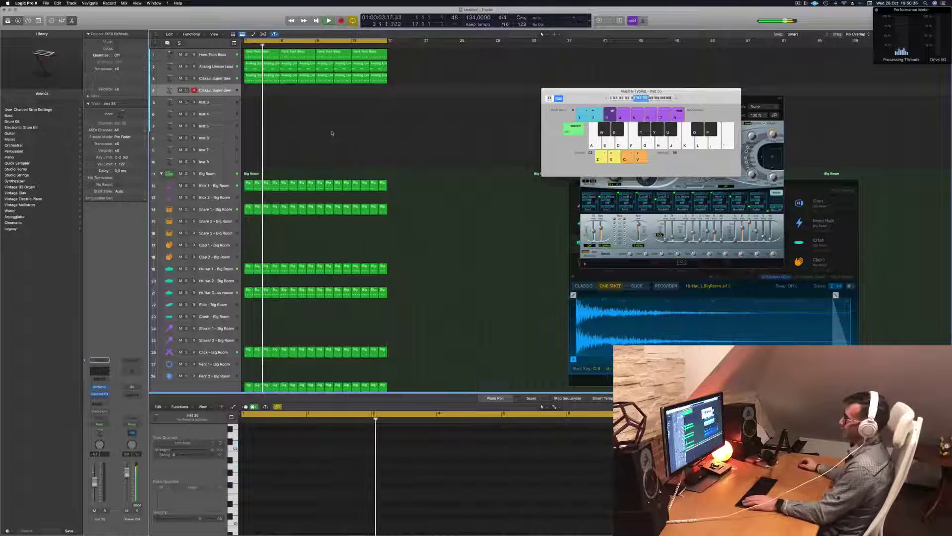
key("super+Right")
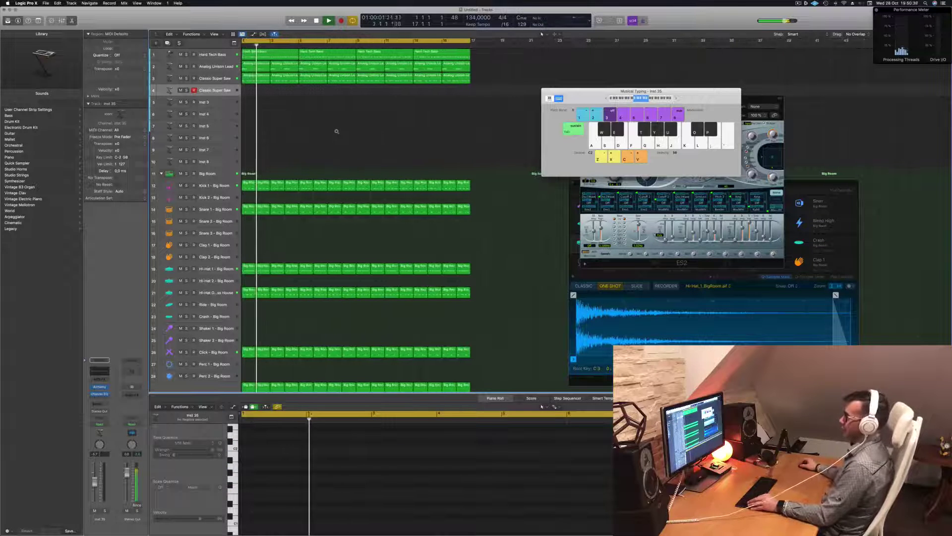
key("super+Right")
key("Return")
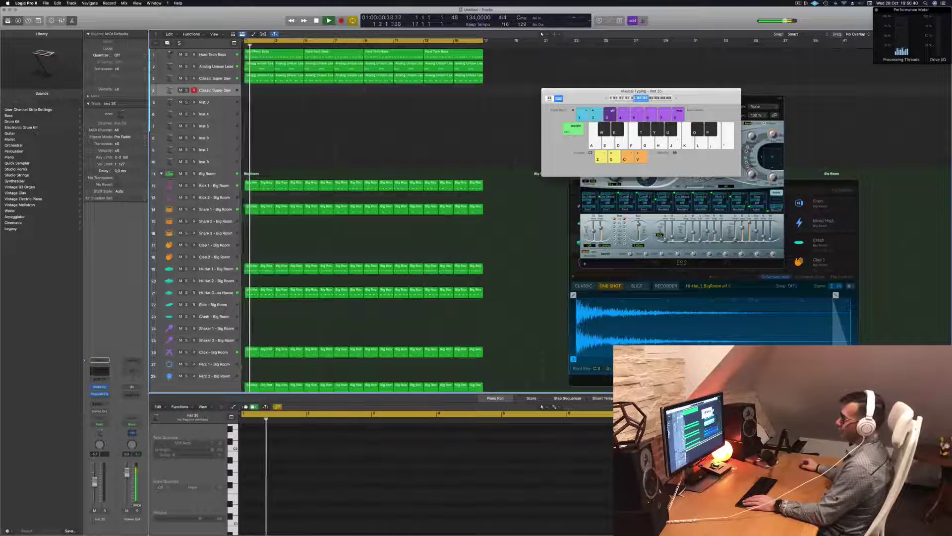
Open Alchemy on the duplicated track, clear the Synths category and Distorted timbre filters, and load the Lazarus preset.
left_click(100, 387)
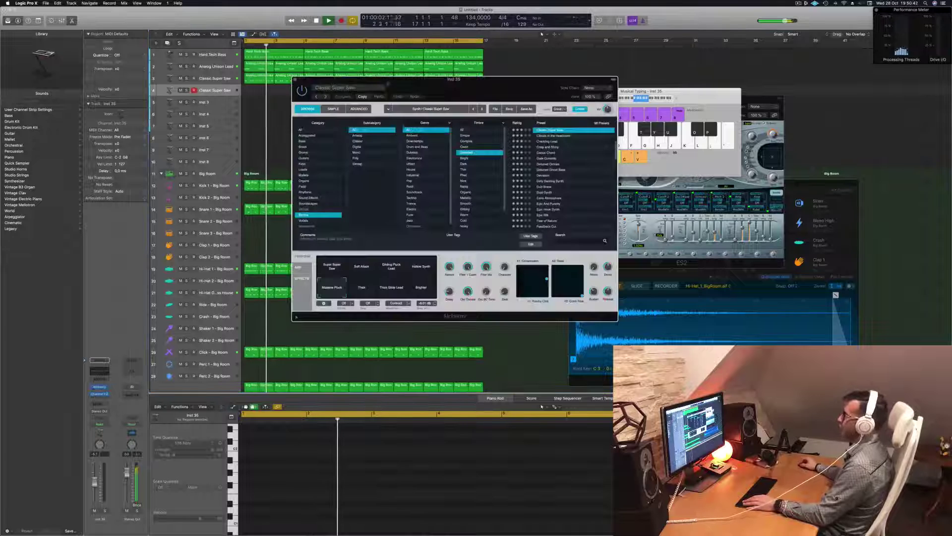
left_click(305, 130)
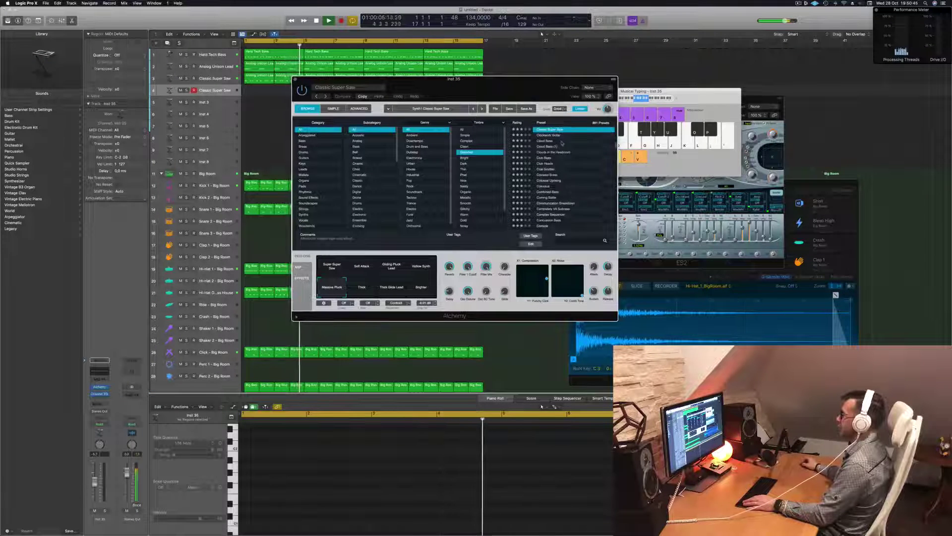
scroll(562, 143, "up", 10)
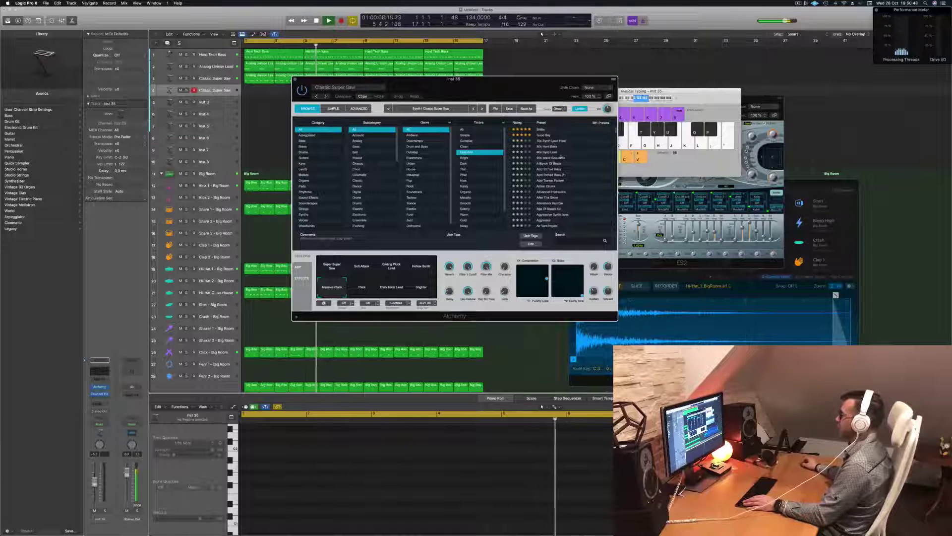
left_click(526, 122)
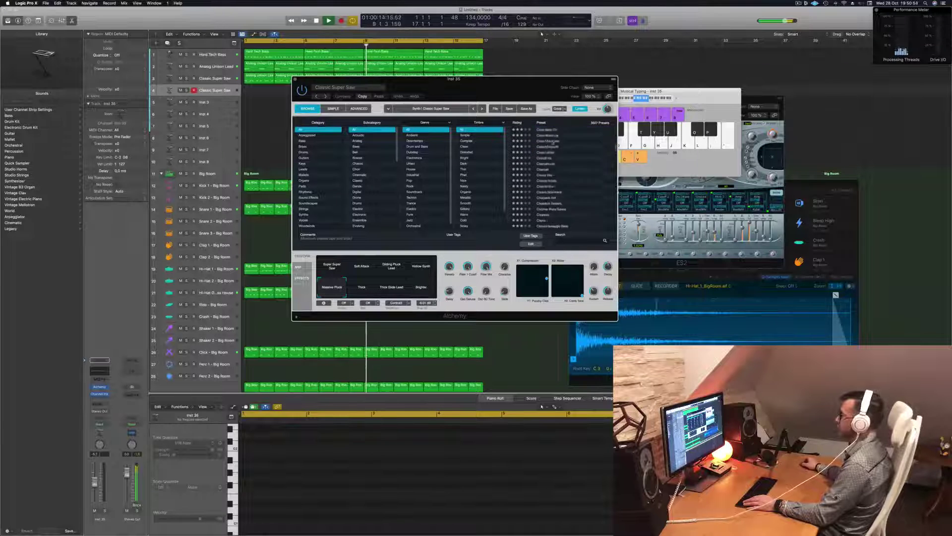
scroll(553, 141, "up", 6)
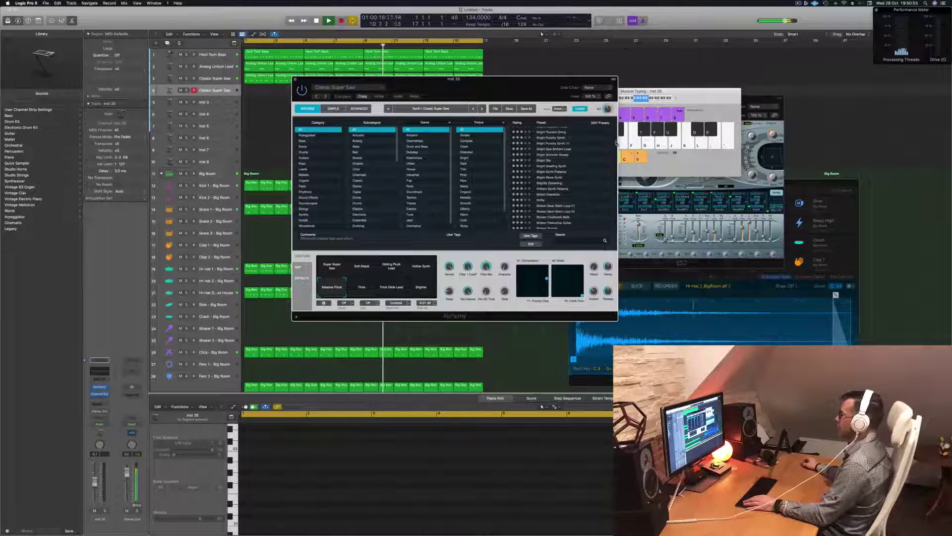
scroll(555, 178, "up", 10)
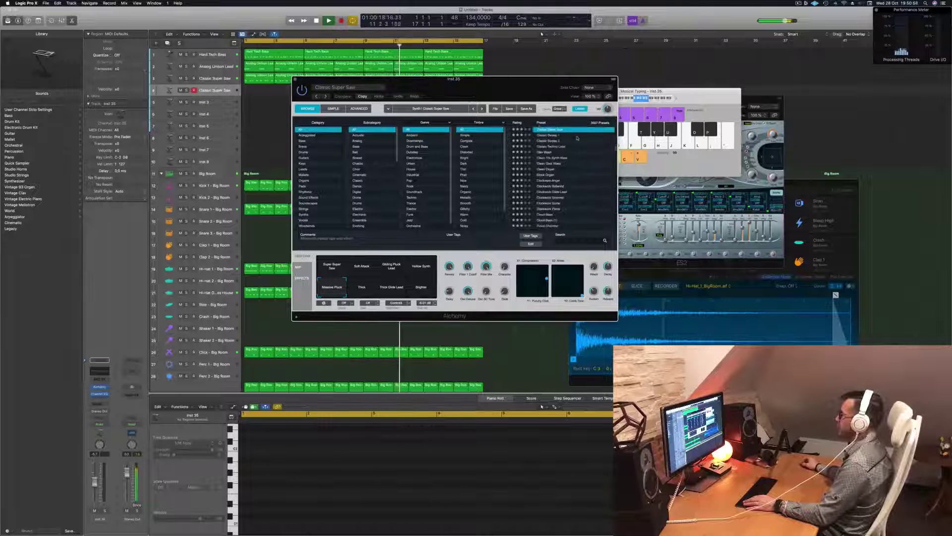
scroll(577, 138, "up", 10)
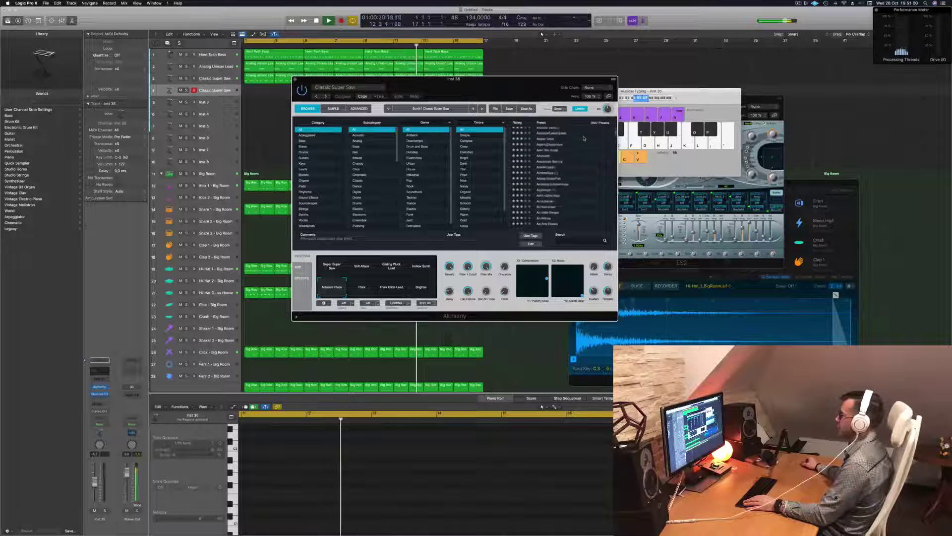
scroll(584, 138, "up", 5)
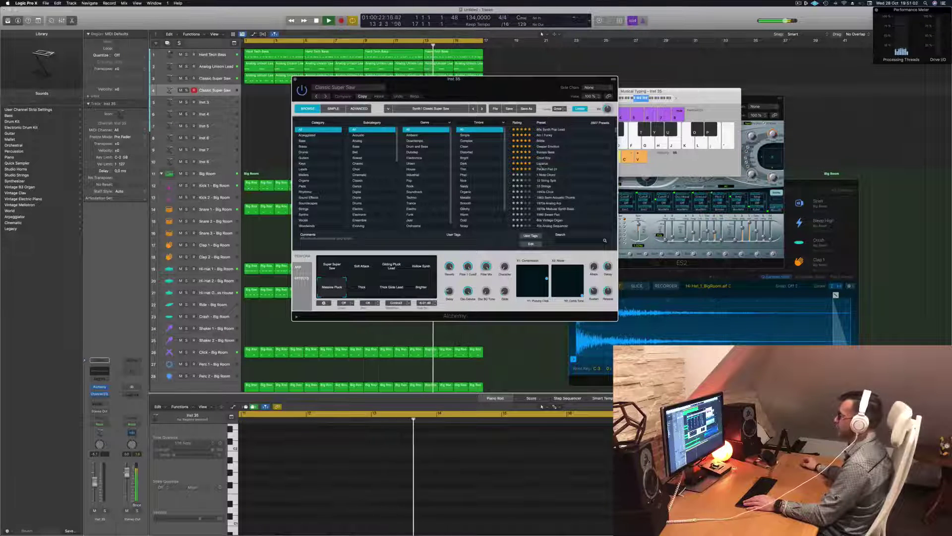
left_click(542, 164)
Rearrange the Alchemy and Musical Typing windows and audition the Lazarus preset by playing notes over the loop.
left_click_drag(503, 85, 864, 63)
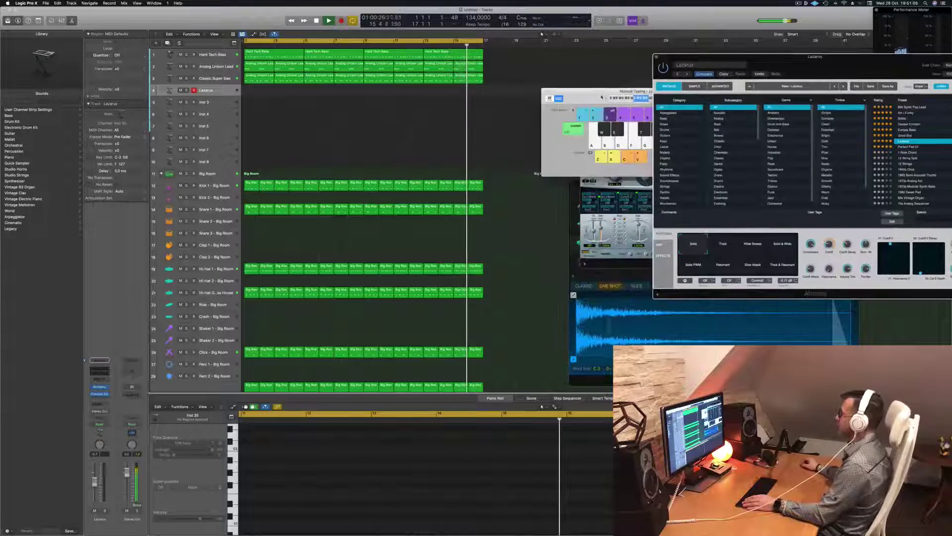
left_click_drag(591, 98, 514, 116)
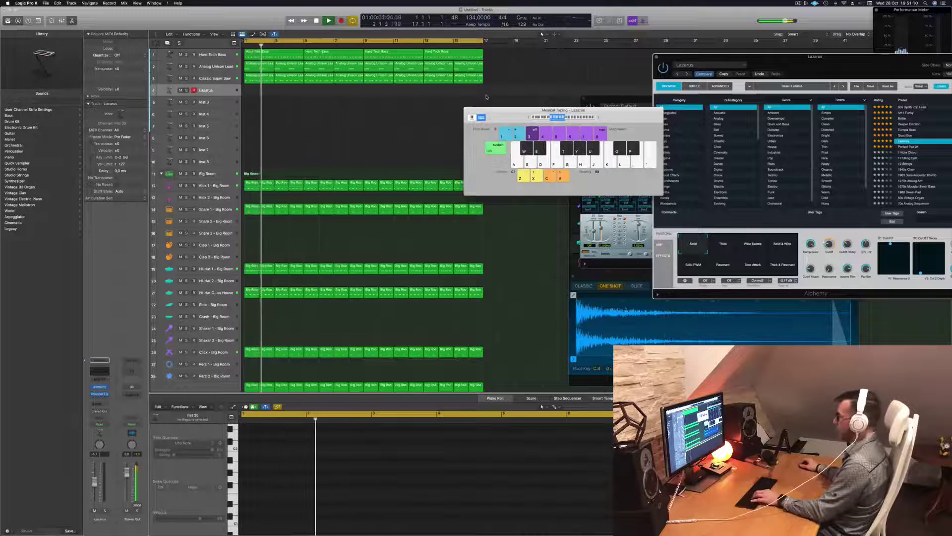
key("f")
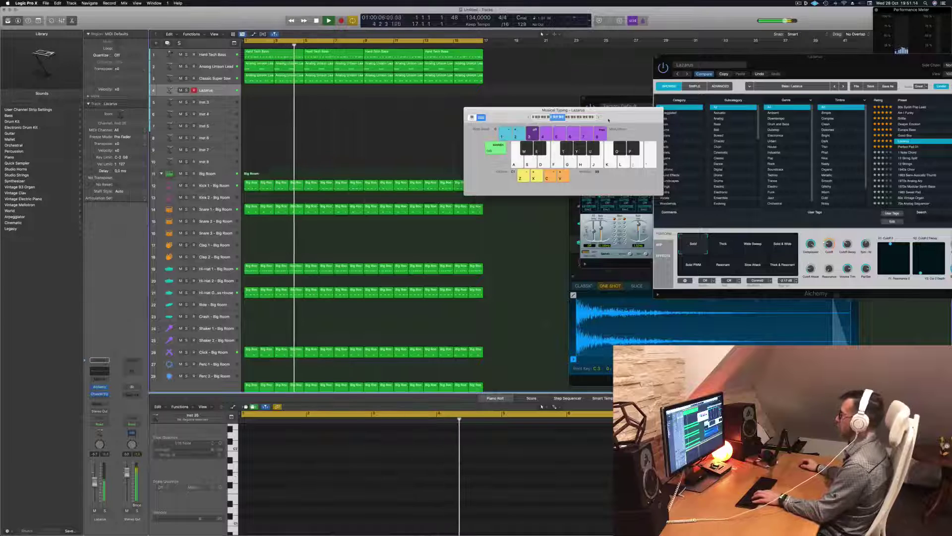
left_click_drag(609, 120, 548, 121)
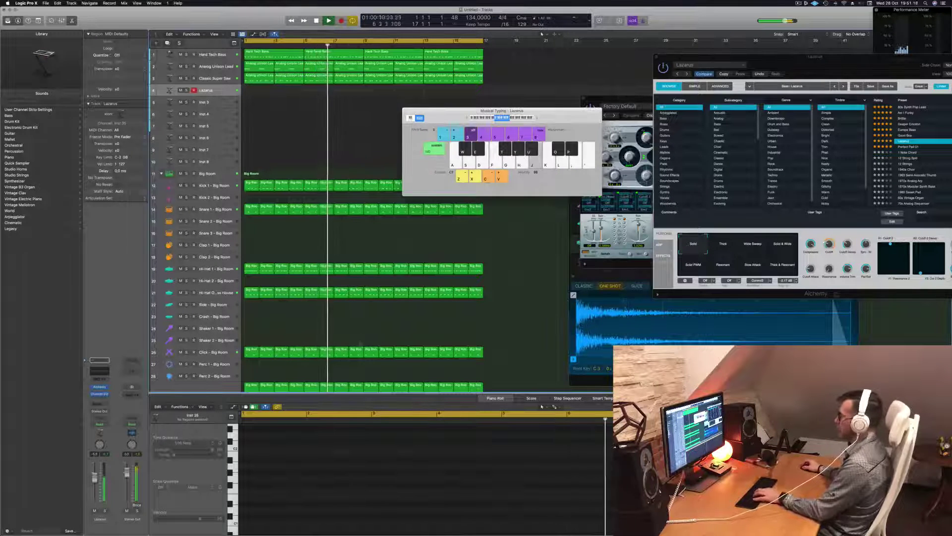
left_click_drag(790, 56, 637, 63)
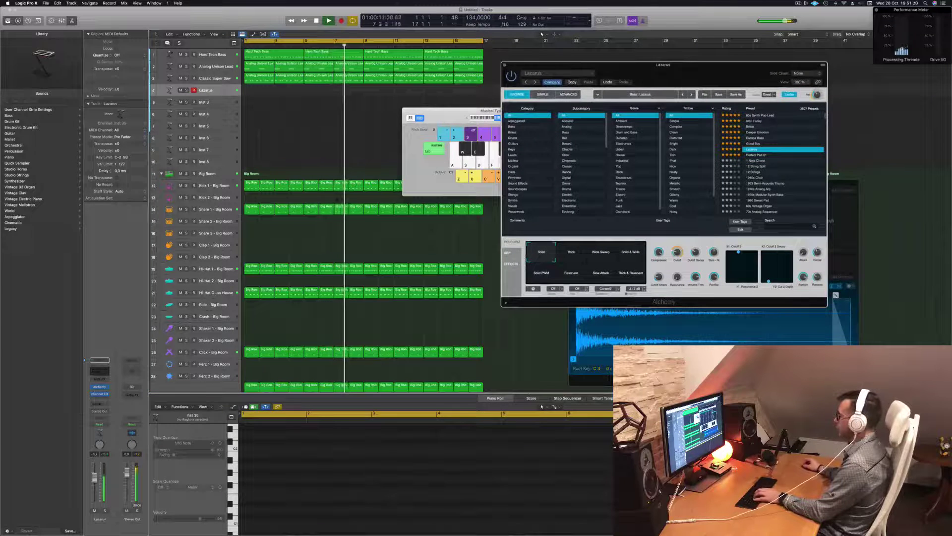
Try the Wide Sweep and Thick snapshots of the Lazarus preset and move Musical Typing clear of the Alchemy window.
left_click(631, 258)
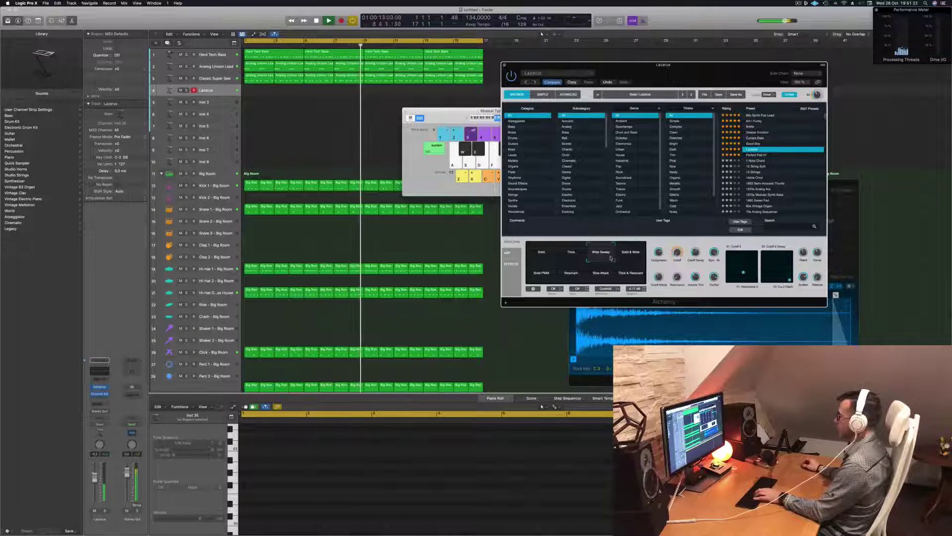
left_click(582, 257)
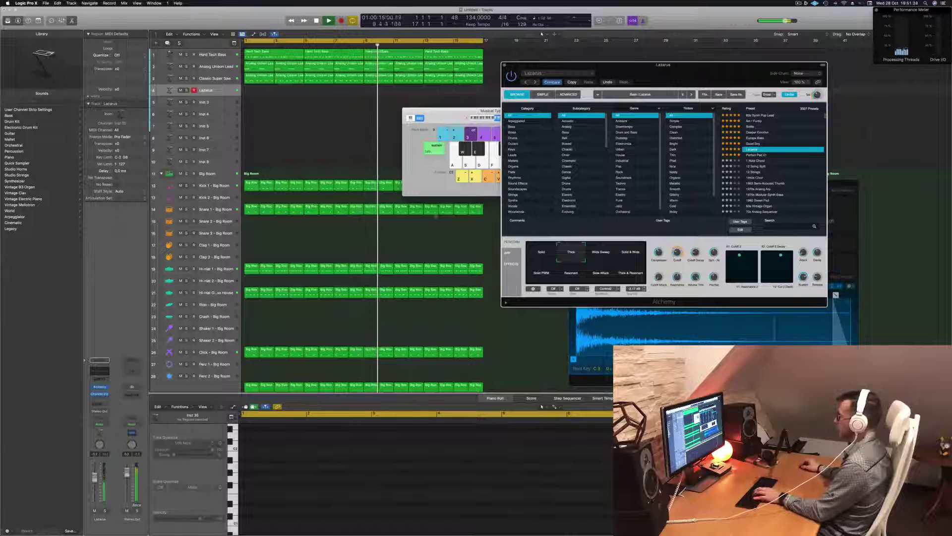
key("super+k")
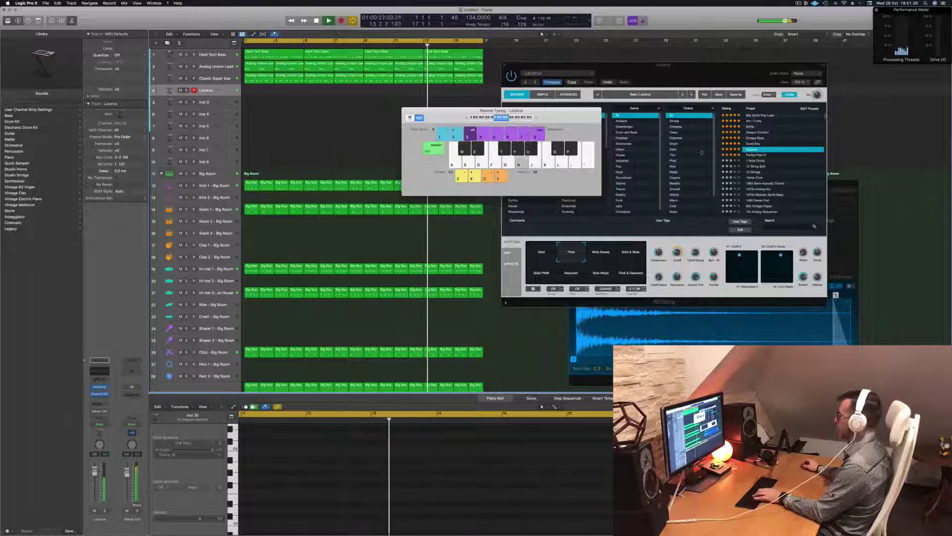
left_click_drag(563, 116, 461, 118)
Audition the Lazarus performance snapshots from Solid through Thick, Wide Sweep and Resonant over the loop, and choose Solid & Wide.
left_click(545, 253)
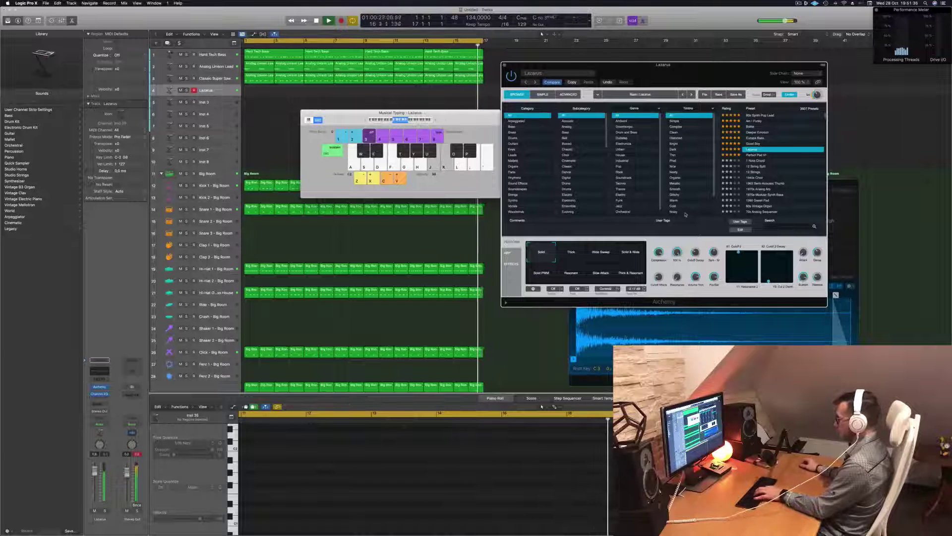
left_click(575, 255)
left_click(601, 254)
left_click(633, 255)
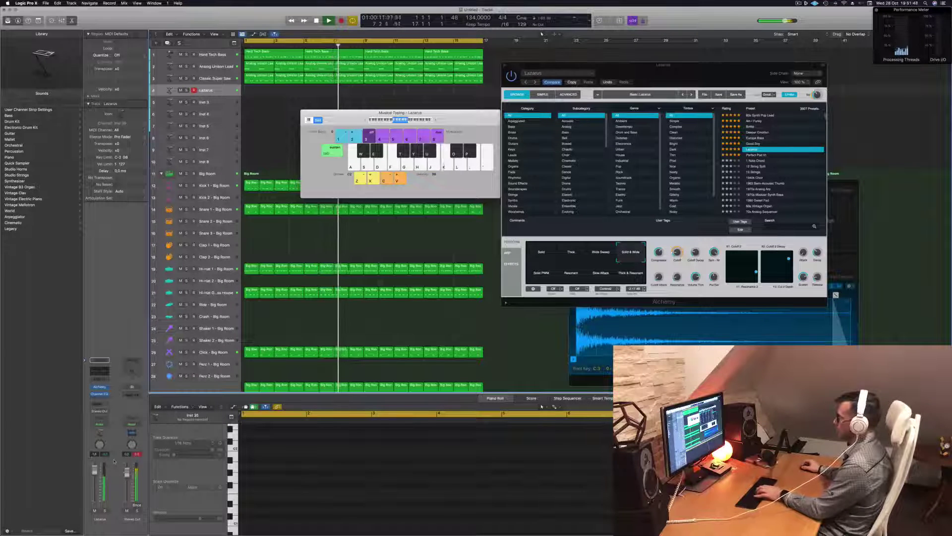
left_click(572, 273)
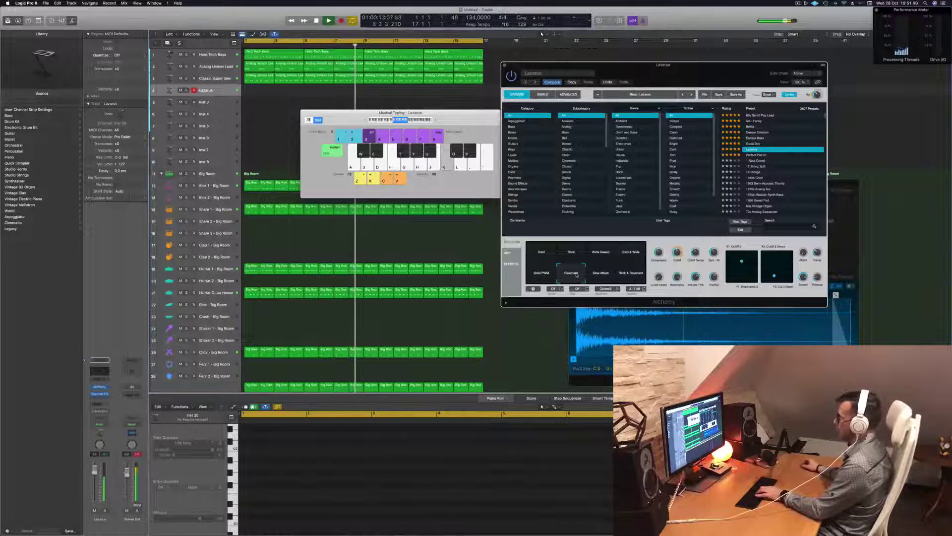
left_click(628, 275)
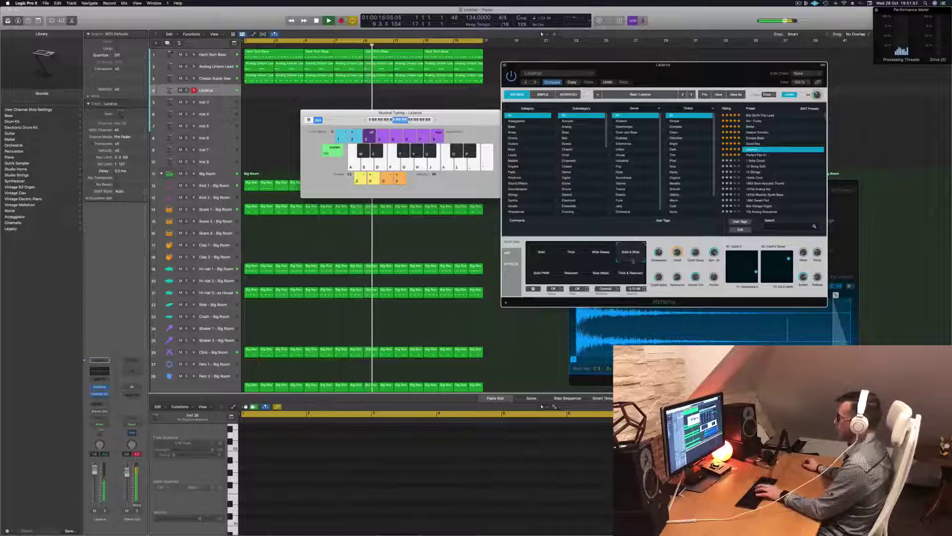
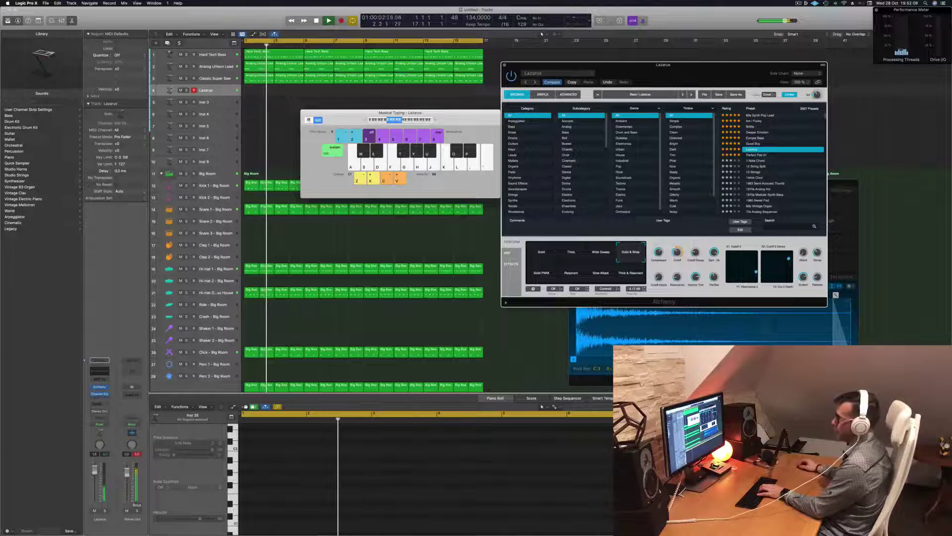
Mute the Analog Unison Lead and Classic Super Saw tracks, reposition Musical Typing and try the Cutoff control on Lazarus.
left_click(180, 79)
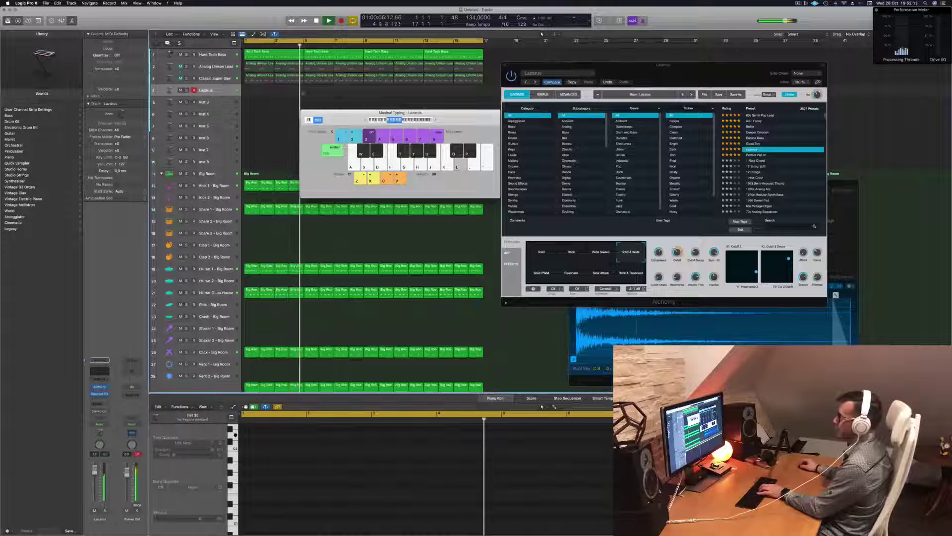
left_click_drag(342, 119, 336, 165)
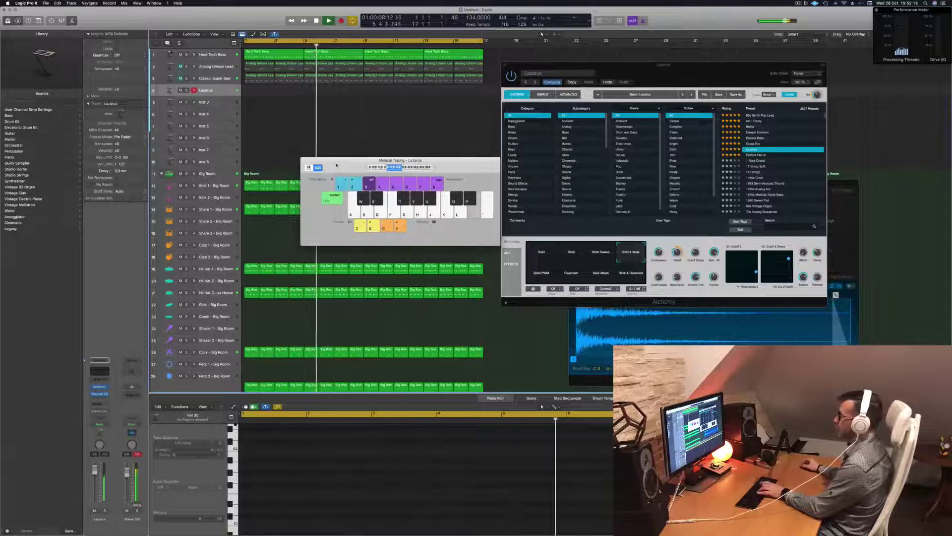
left_click(678, 251)
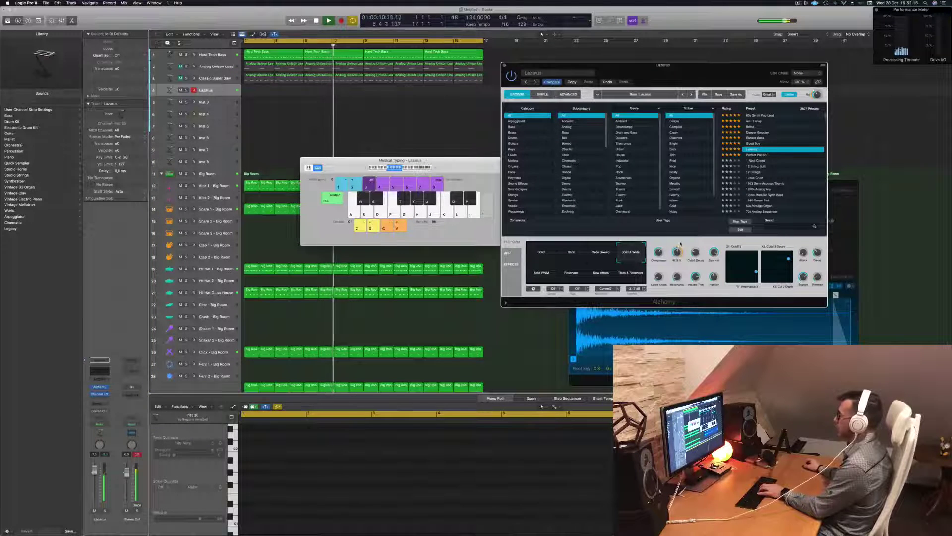
left_click_drag(456, 167, 456, 172)
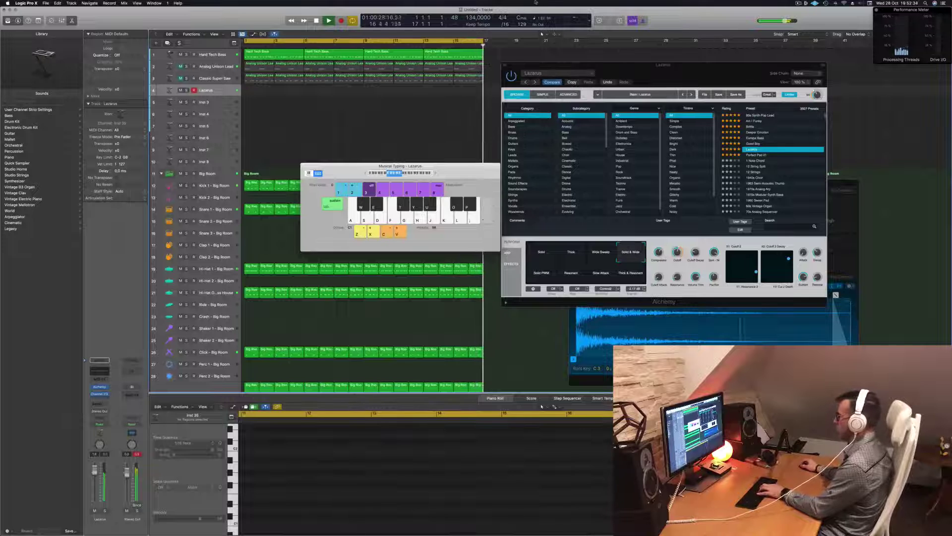
left_click(677, 244)
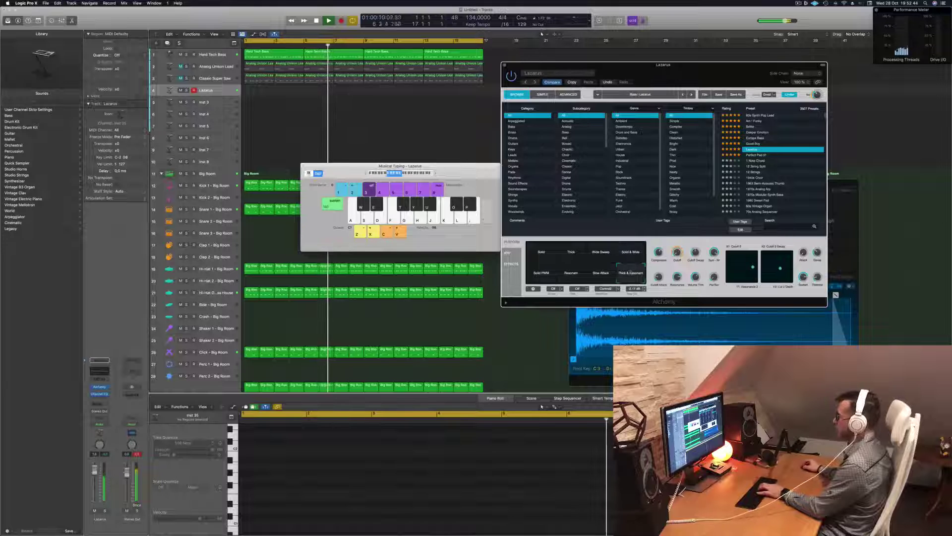
Compare the Resonant, Solid, Thick and Wide Sweep snapshots of Lazarus again and return to Solid & Wide.
left_click(560, 273)
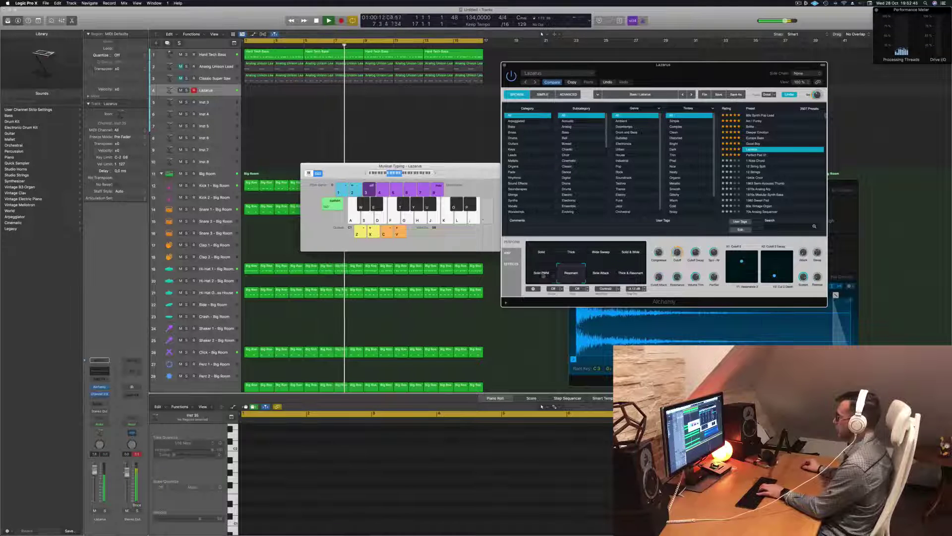
left_click(544, 252)
left_click(572, 252)
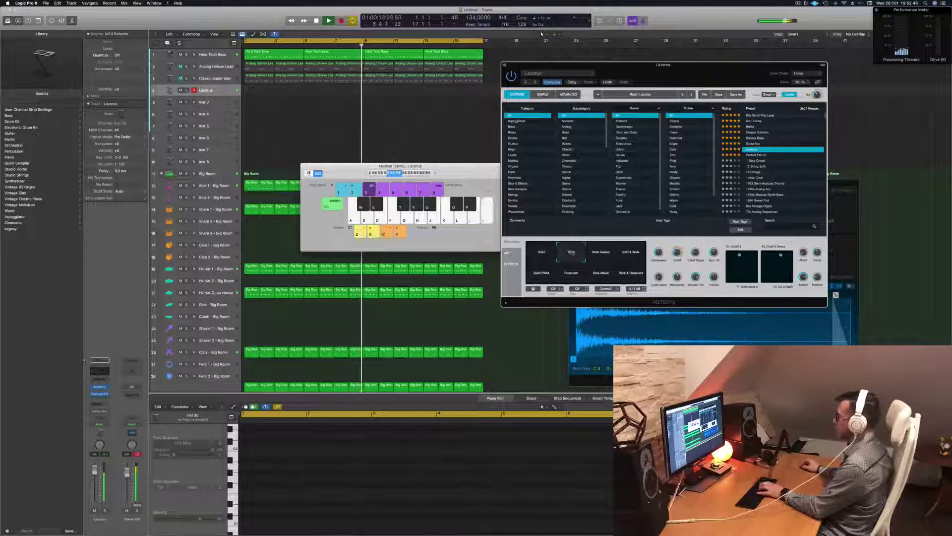
left_click(606, 254)
left_click(632, 254)
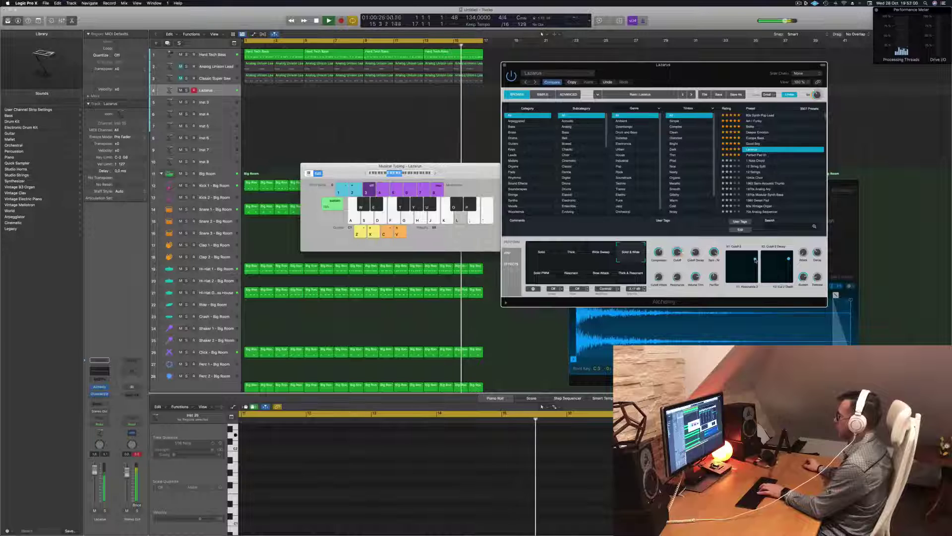
Lower the control point in Alchemy's second X/Y pad, raise the Musical Typing octave and play melody ideas over the loop.
key("l")
mouse_move(789, 258)
left_mouse_down()
mouse_move(770, 266)
mouse_move(792, 280)
mouse_move(788, 269)
left_mouse_up()
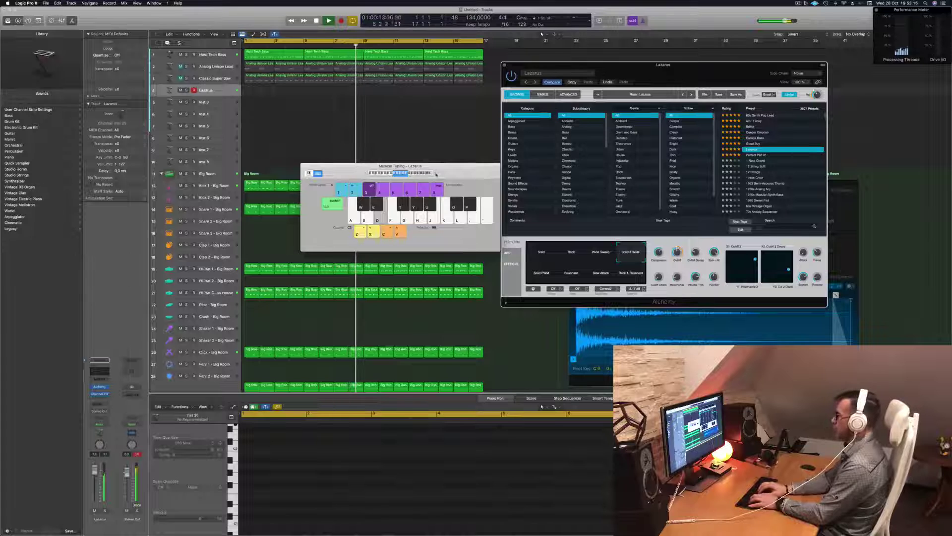
key("x")
key("h")
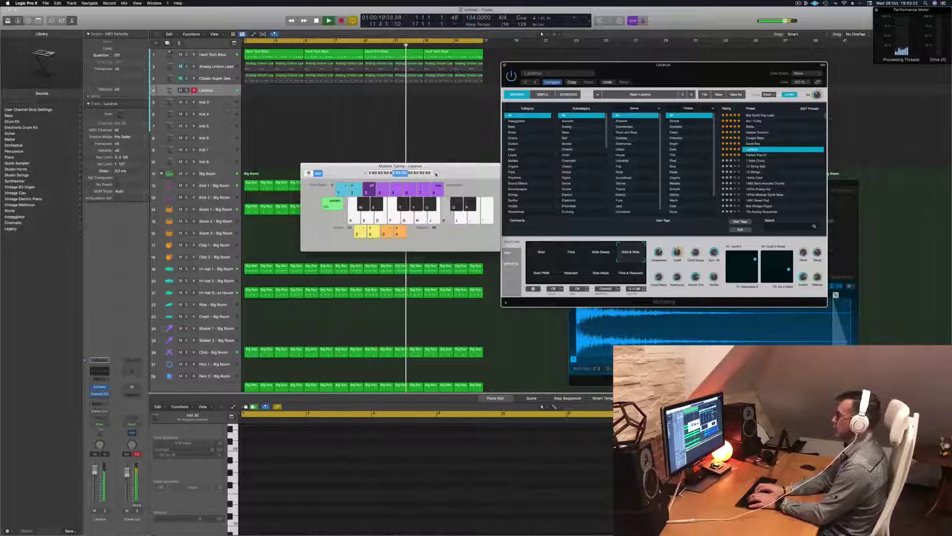
key("s")
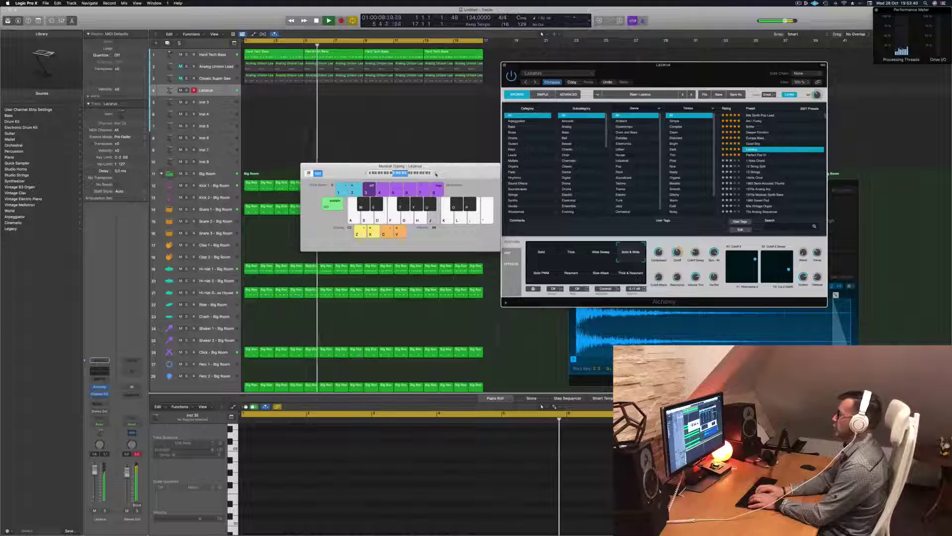
key("s")
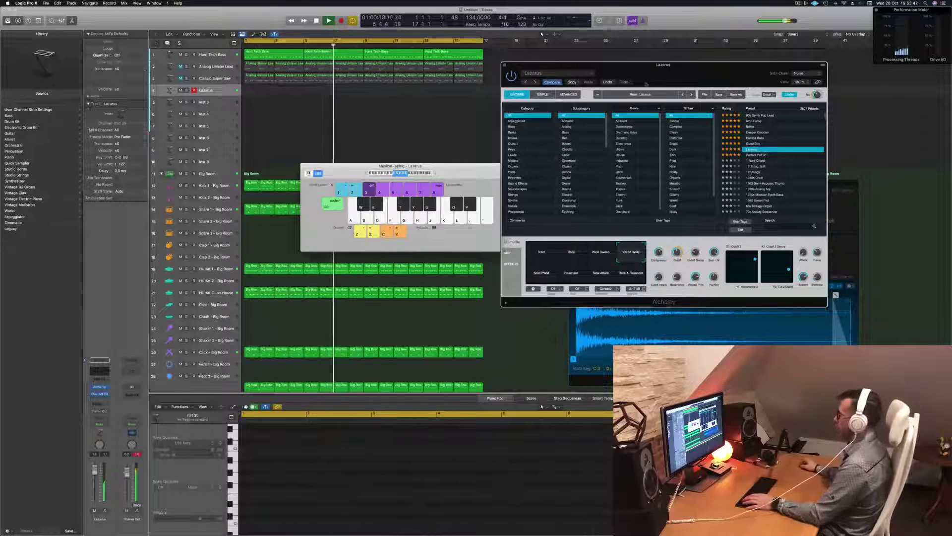
Move Alchemy aside, unmute Analog Unison Lead and Classic Super Saw, and replay from the start while selecting each of those tracks.
left_click_drag(643, 87, 668, 82)
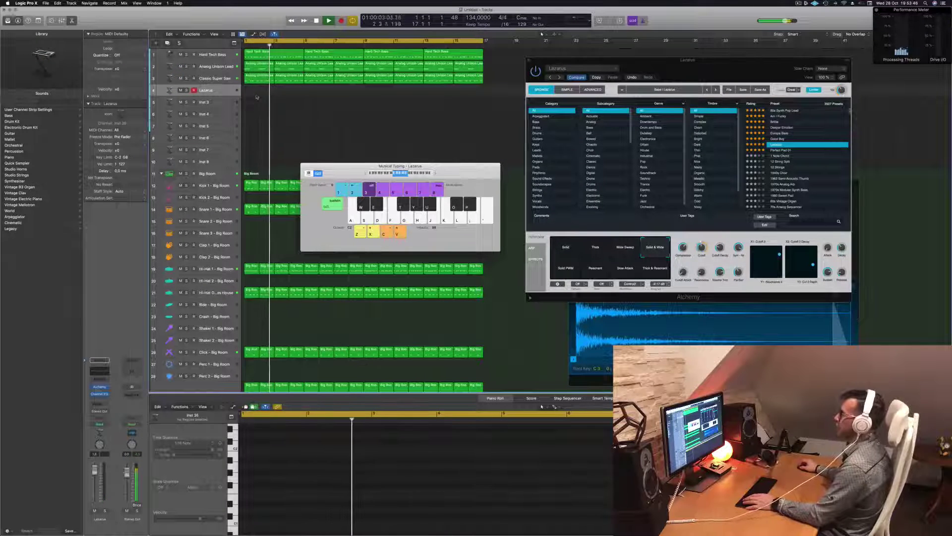
left_click(258, 76)
left_click(235, 82)
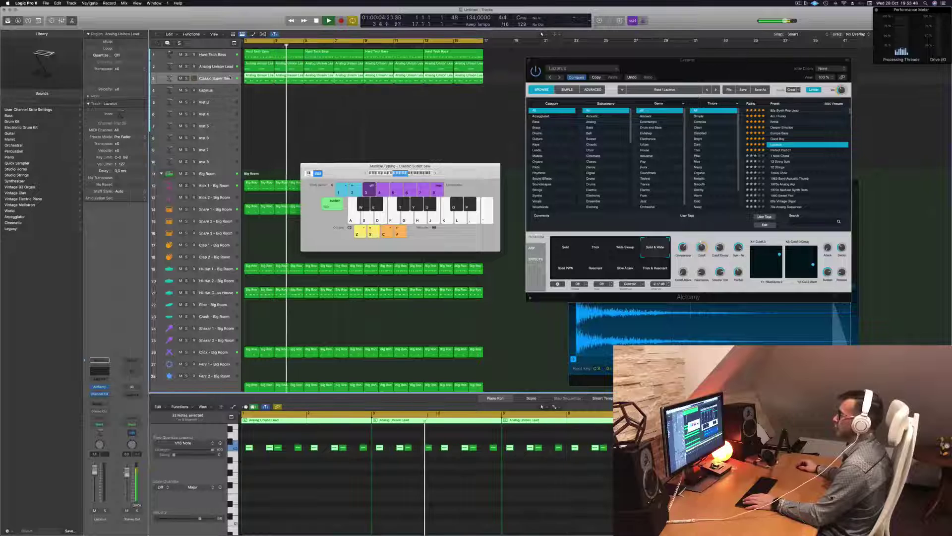
key("Return")
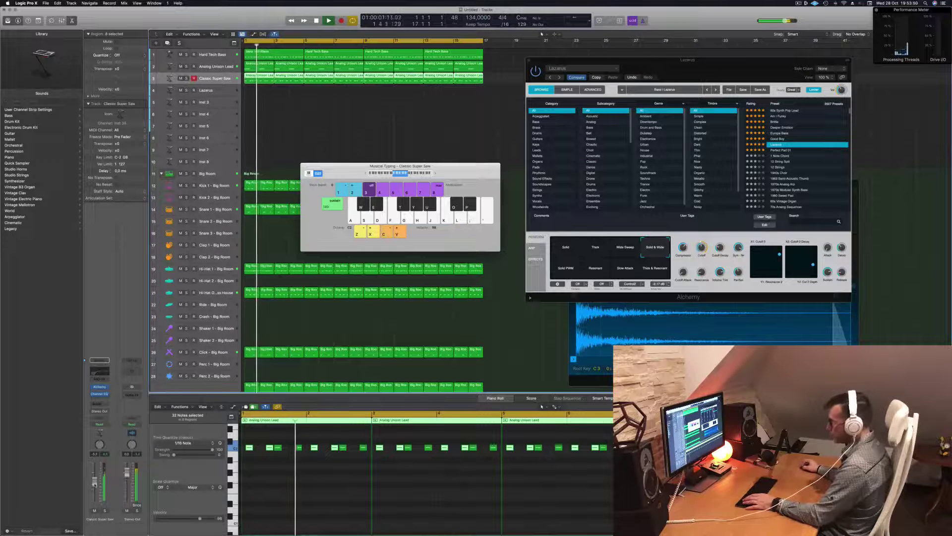
key("Return")
key("Up")
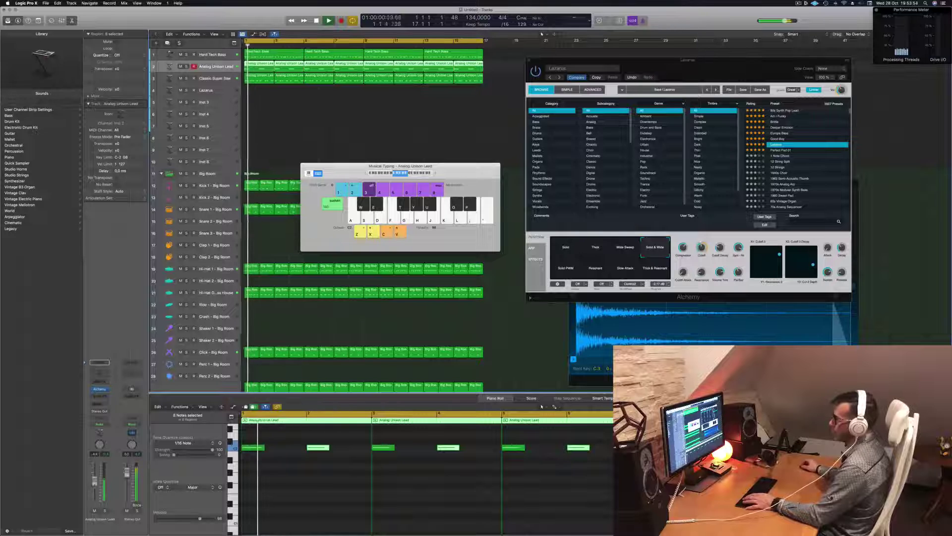
Filter Alchemy's preset browser to the Pads category and one timbre, and load the Air Choir Sweep preset.
key("Up")
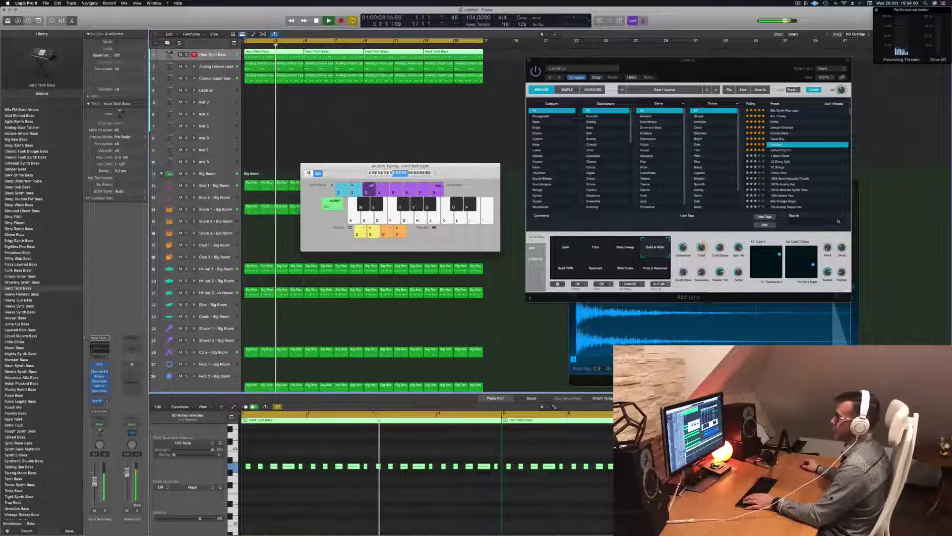
left_click_drag(740, 65, 606, 95)
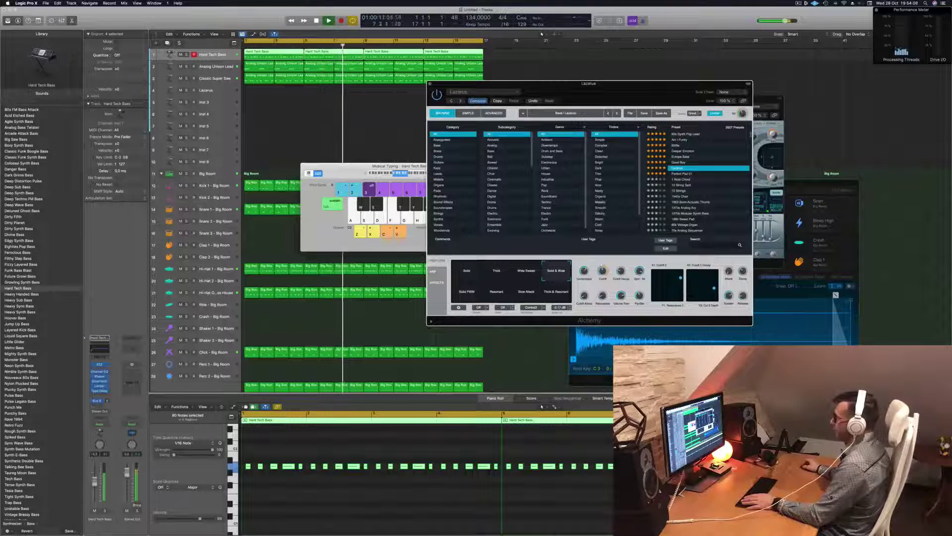
left_click(453, 174)
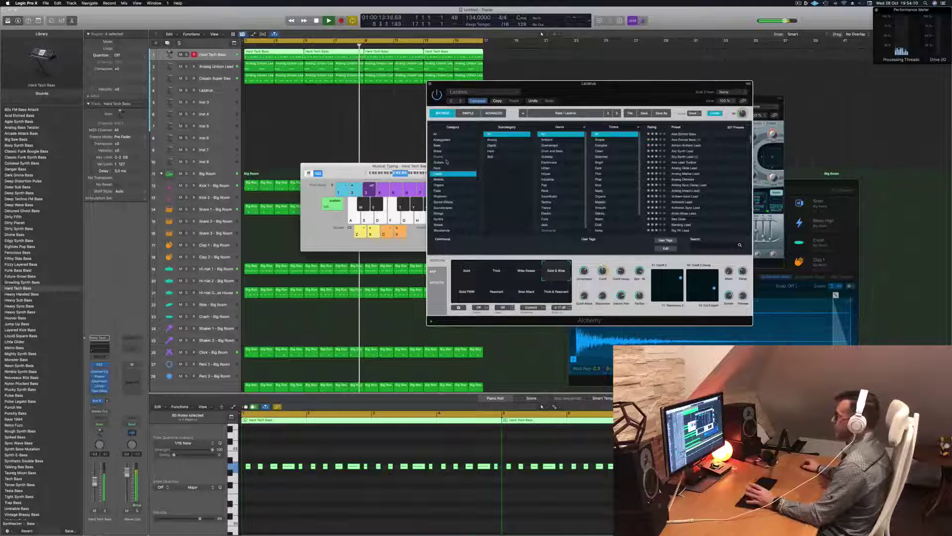
left_click(453, 190)
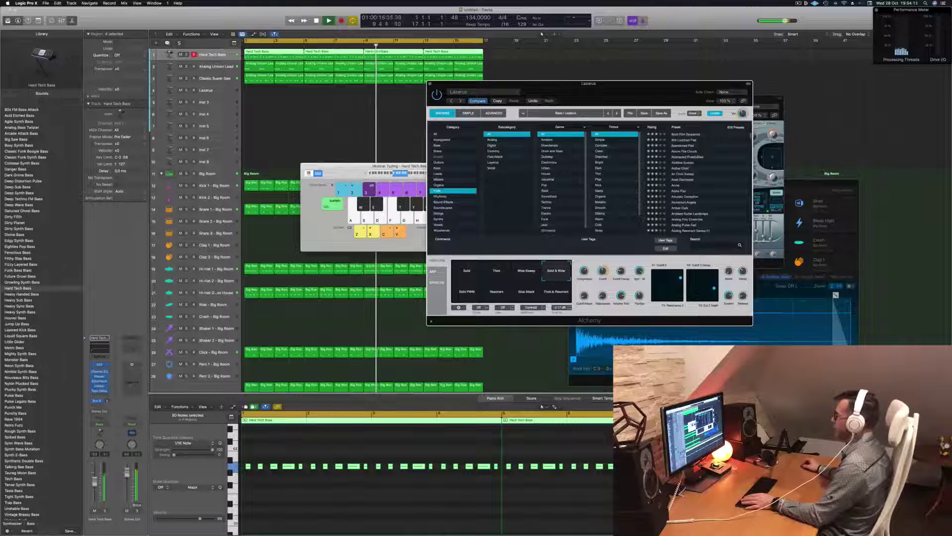
scroll(615, 173, "down", 3)
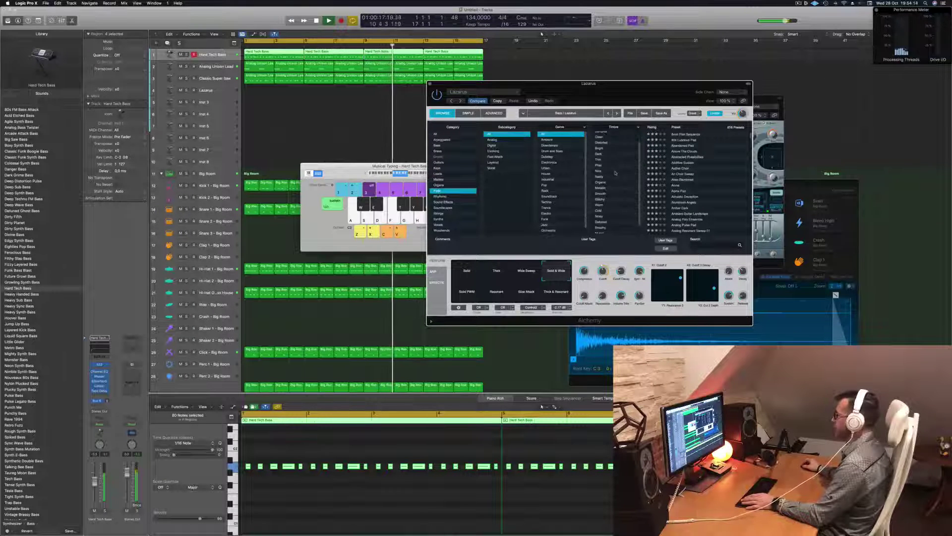
scroll(620, 166, "down", 2)
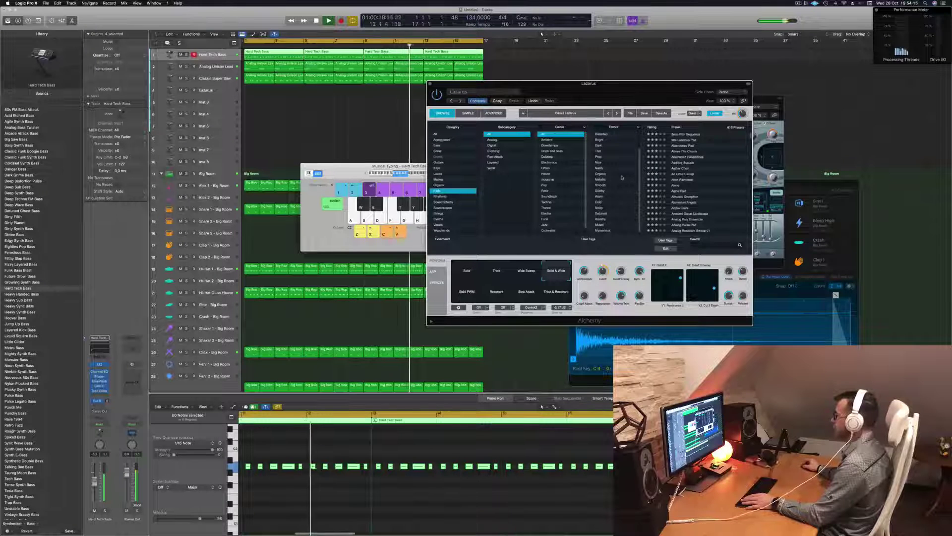
left_click(618, 191)
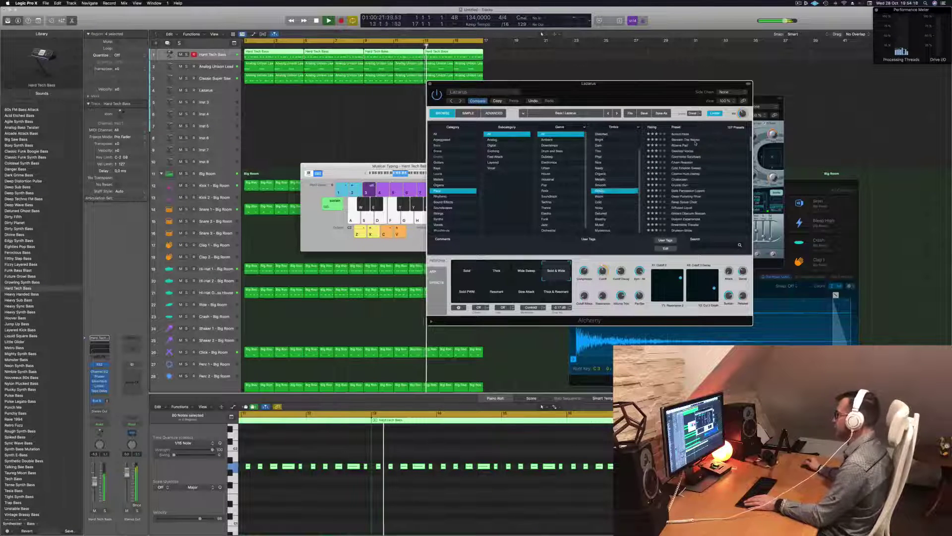
left_click(682, 136)
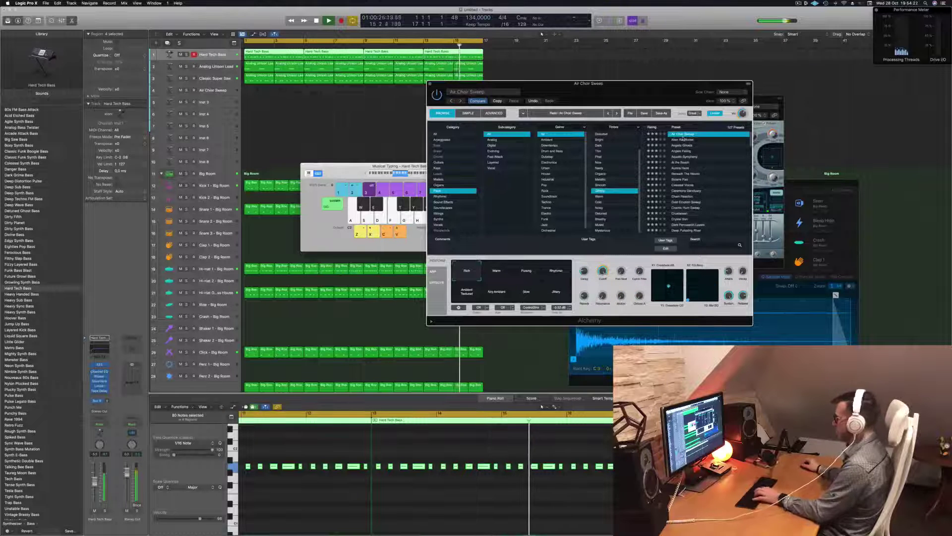
Move the Musical Typing keyboard clear of the Alchemy window and revert Alchemy to the Lazarus preset.
left_click_drag(347, 166, 323, 167)
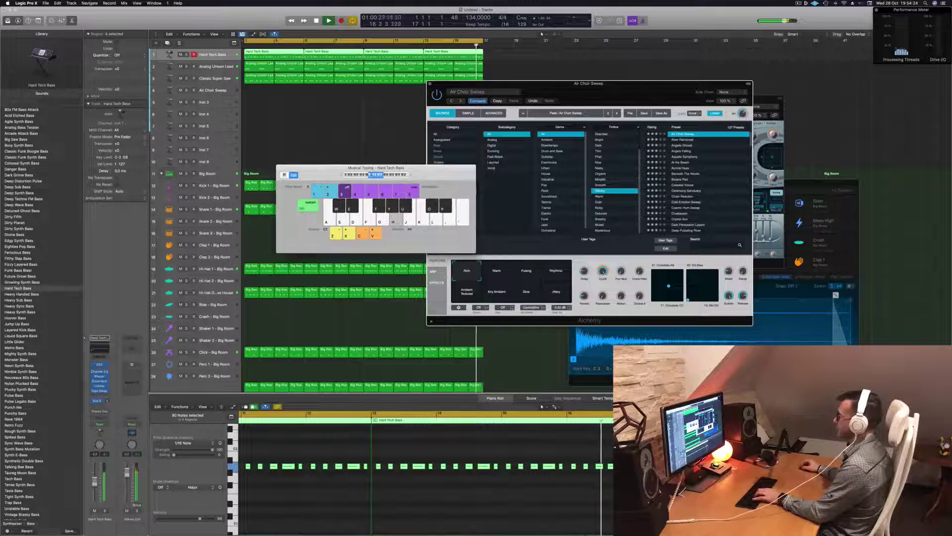
left_click_drag(386, 175, 814, 195)
left_click(638, 94)
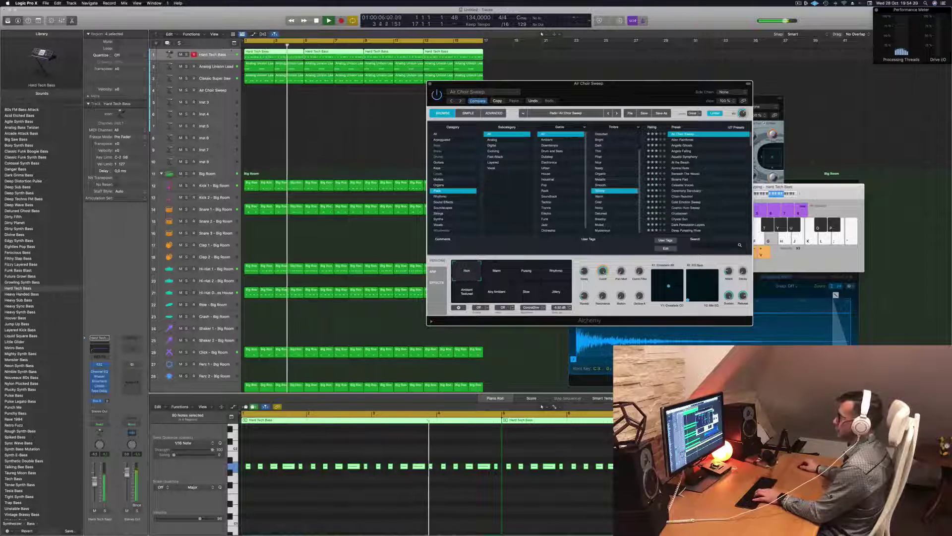
left_click_drag(605, 90, 565, 90)
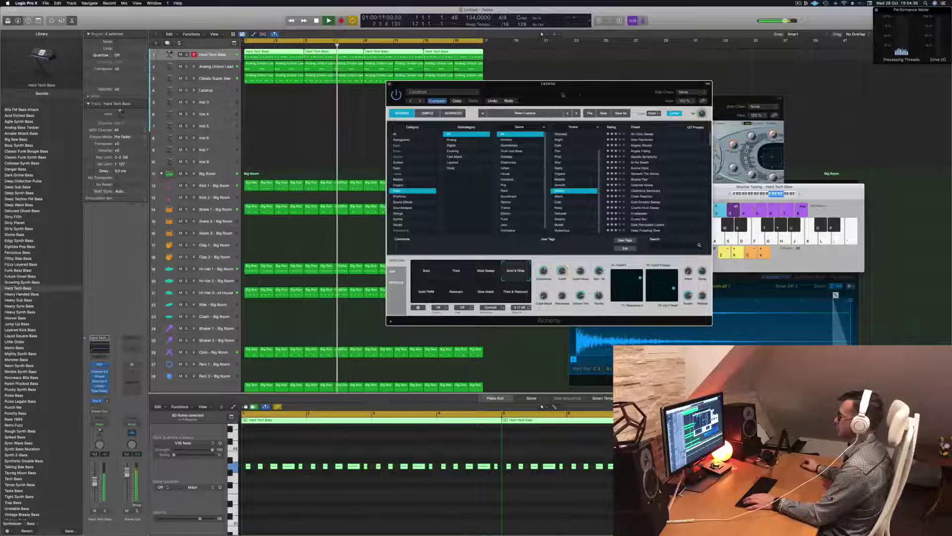
Reposition the Alchemy window while playing the Hard Tech Bass track, and close the window and stop playback.
left_click_drag(586, 97, 528, 92)
left_click(214, 55)
key("space")
left_click_drag(575, 95, 636, 117)
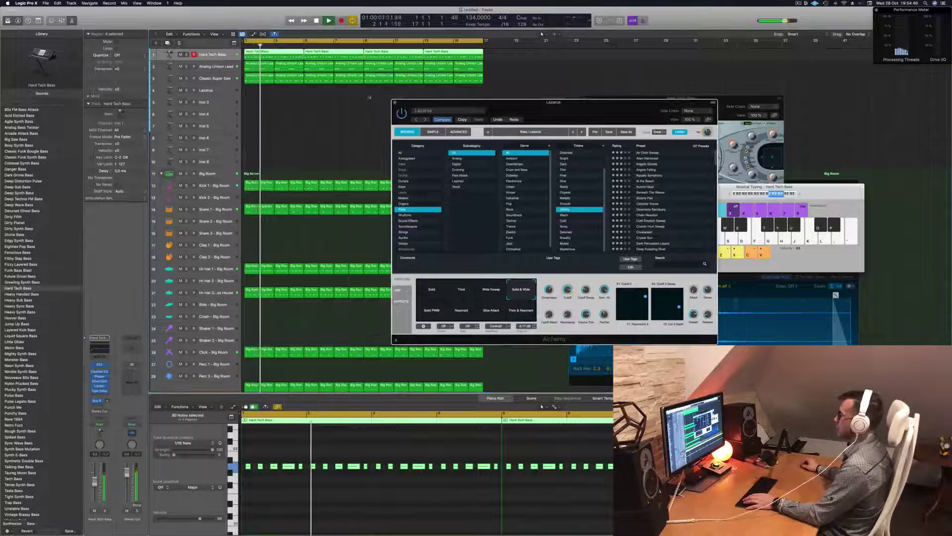
left_click(394, 101)
key("space")
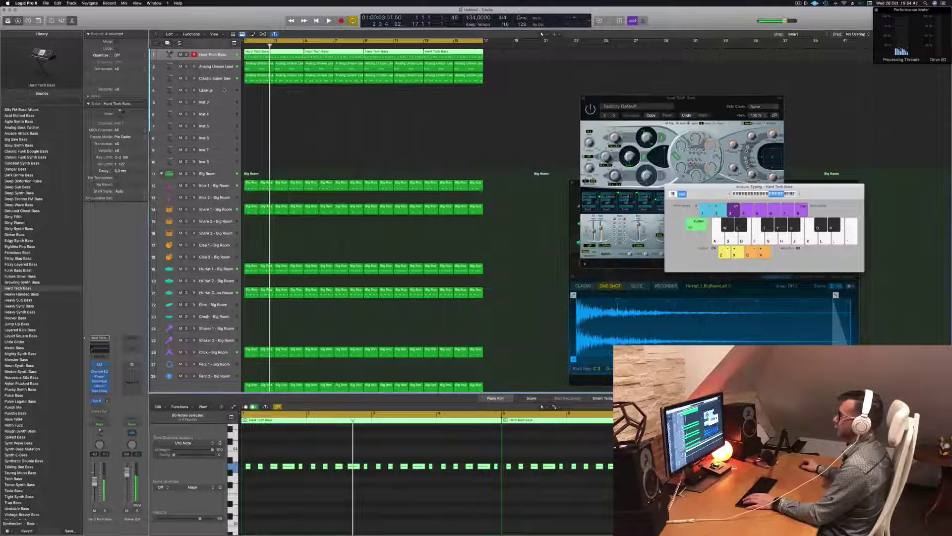
Open Alchemy on the Lazarus track and audition the Alien Rainforest and Chain Reaction pad presets against the arrangement.
left_click(224, 89)
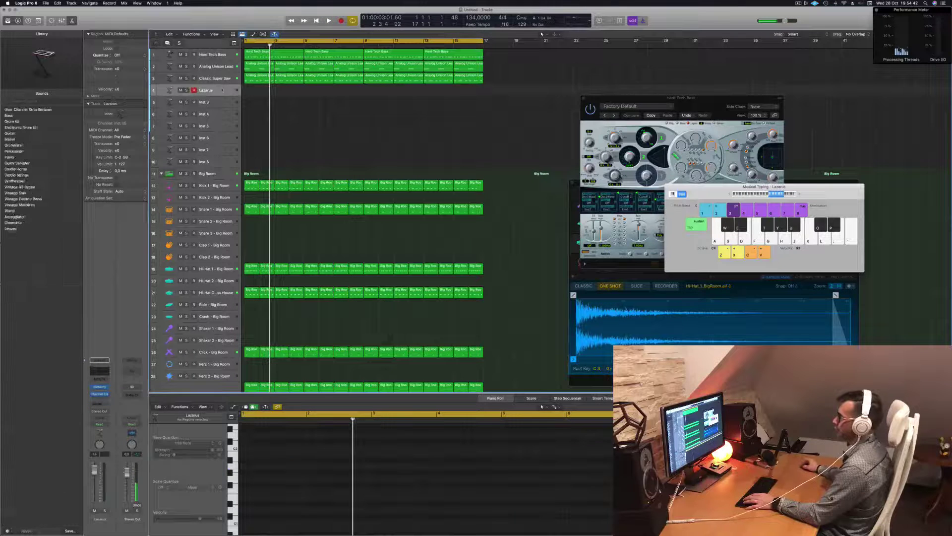
left_click(99, 387)
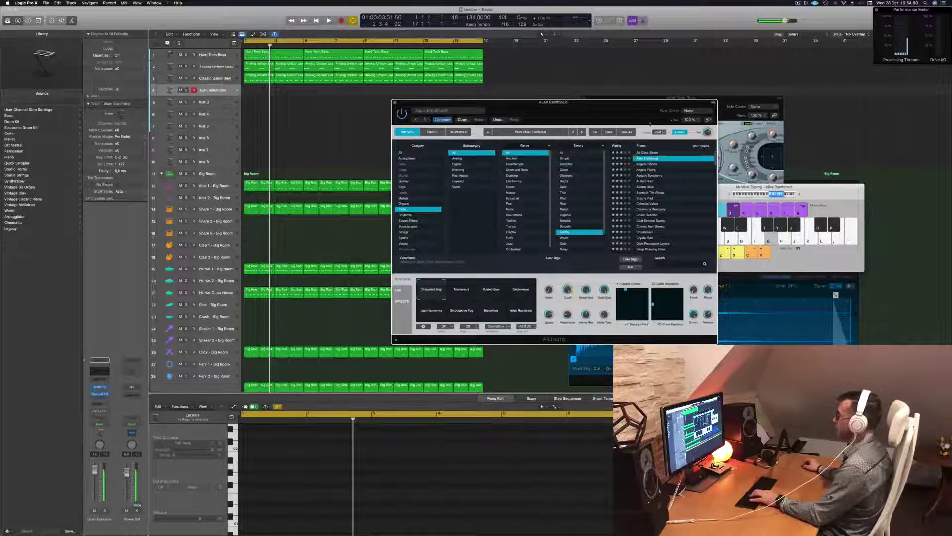
key("space")
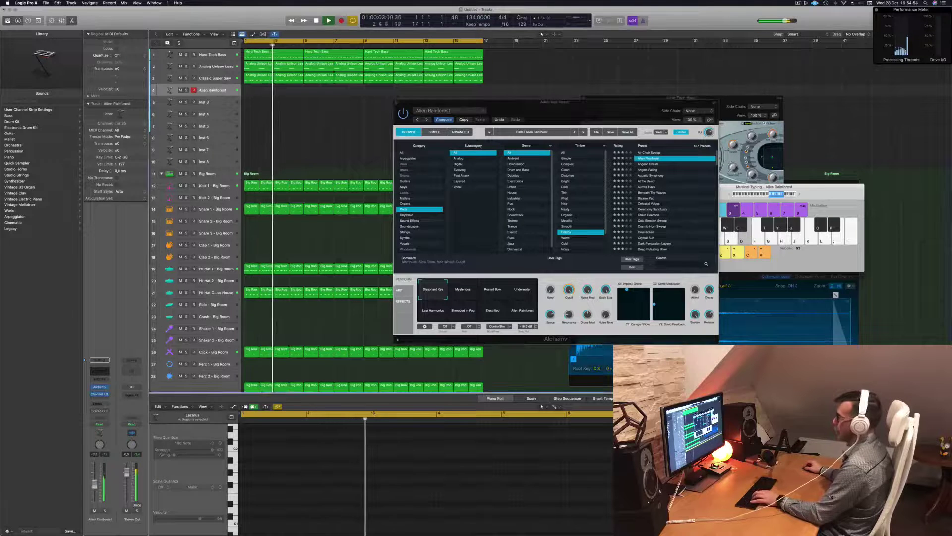
left_click(649, 215)
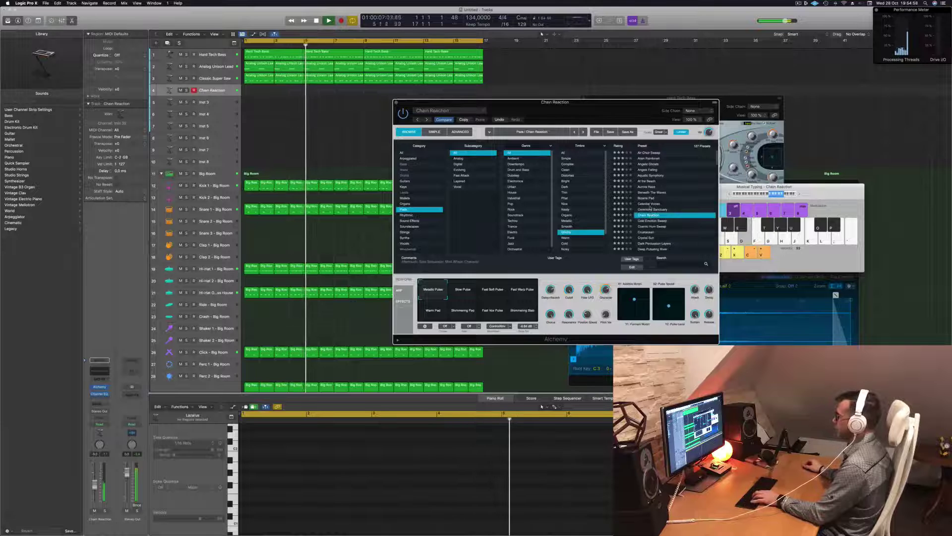
Filter the pad presets by the Dark timbre and audition Brightly Glistening.
scroll(591, 180, "down", 1)
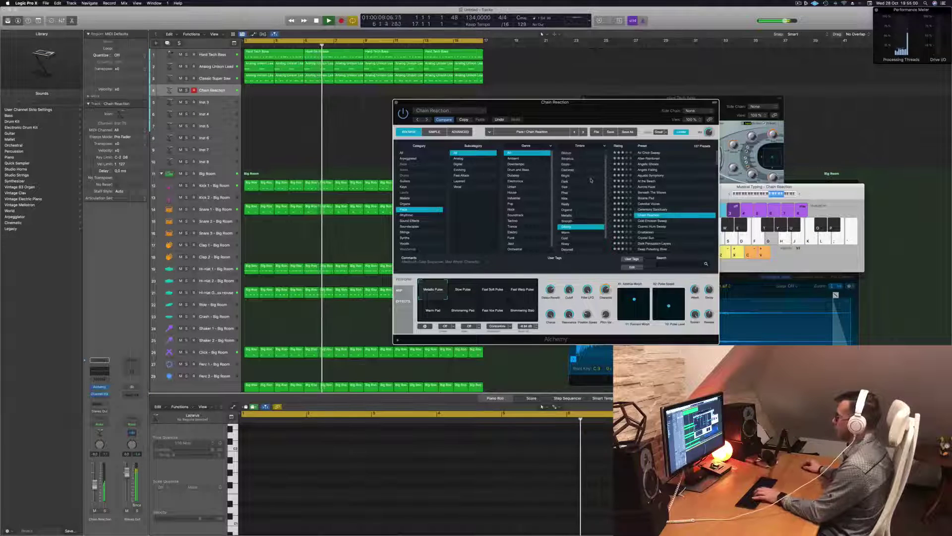
scroll(590, 180, "down", 3)
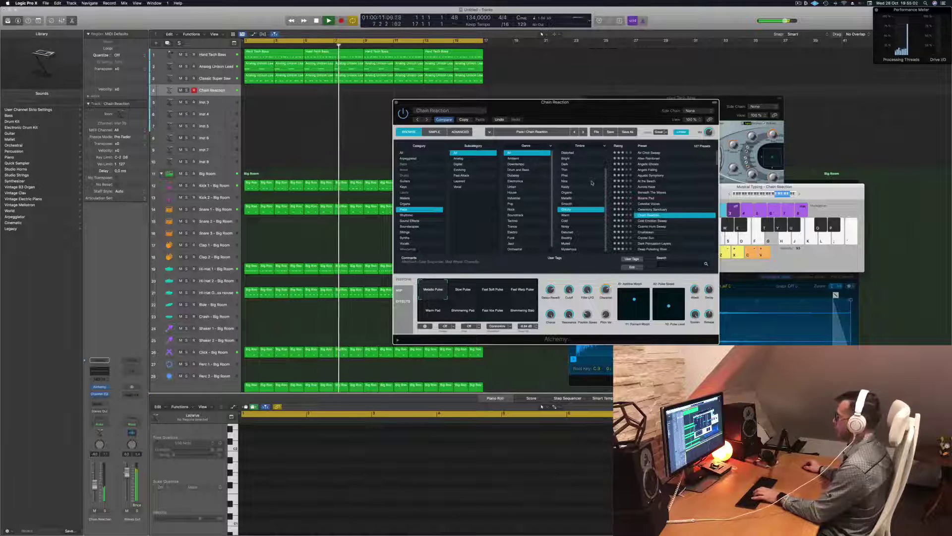
scroll(591, 200, "up", 1)
scroll(578, 191, "up", 2)
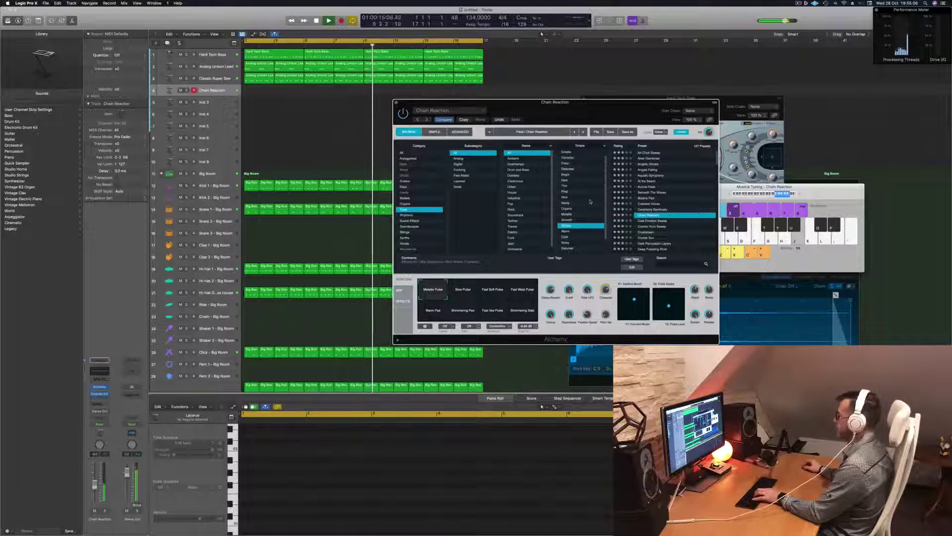
left_click(567, 182)
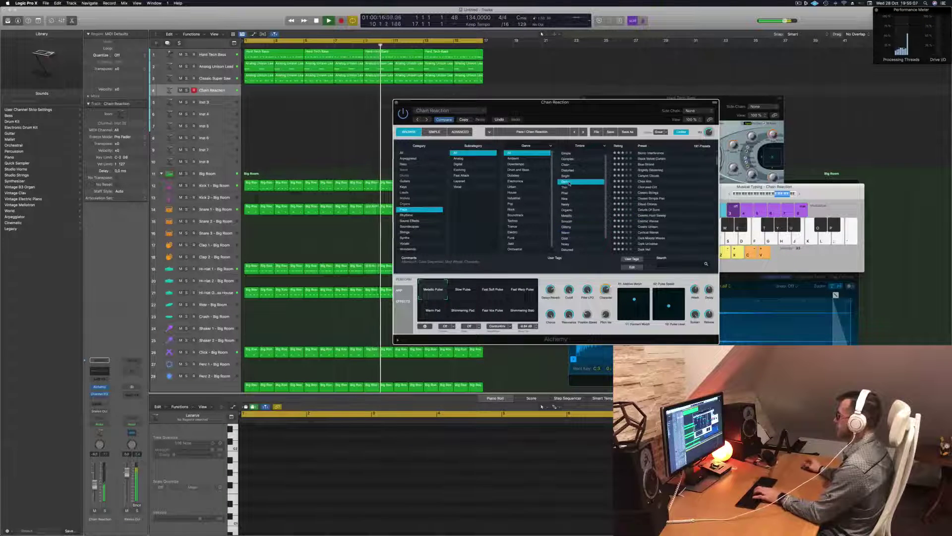
left_click(650, 170)
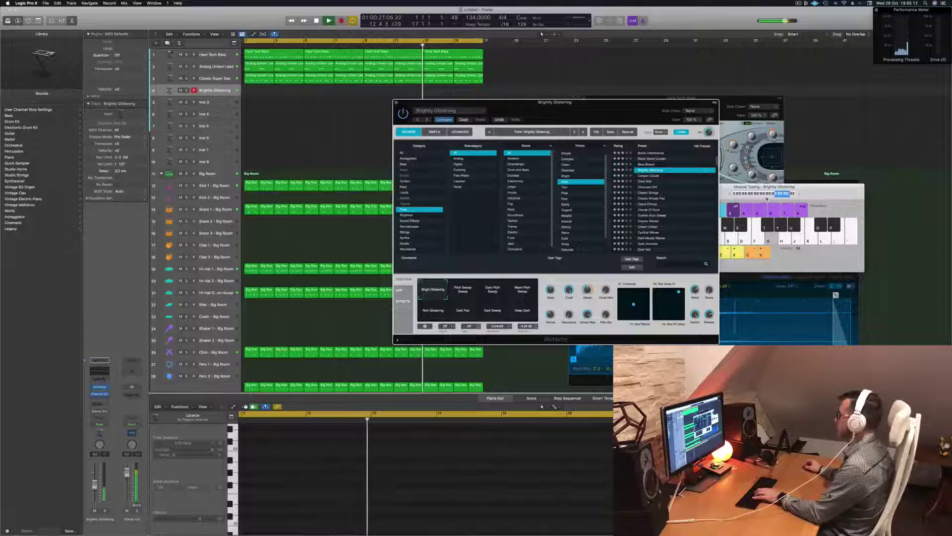
Move the Alchemy window off the Musical Typing keyboard and audition the Cistern Strings and Classic Simple Pad presets.
left_click(765, 195)
left_click_drag(556, 102, 471, 109)
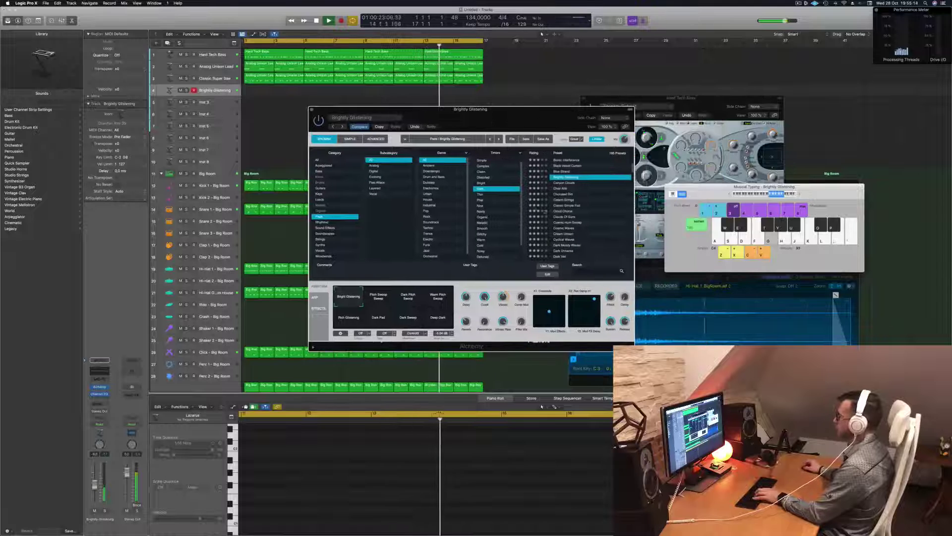
left_click(563, 200)
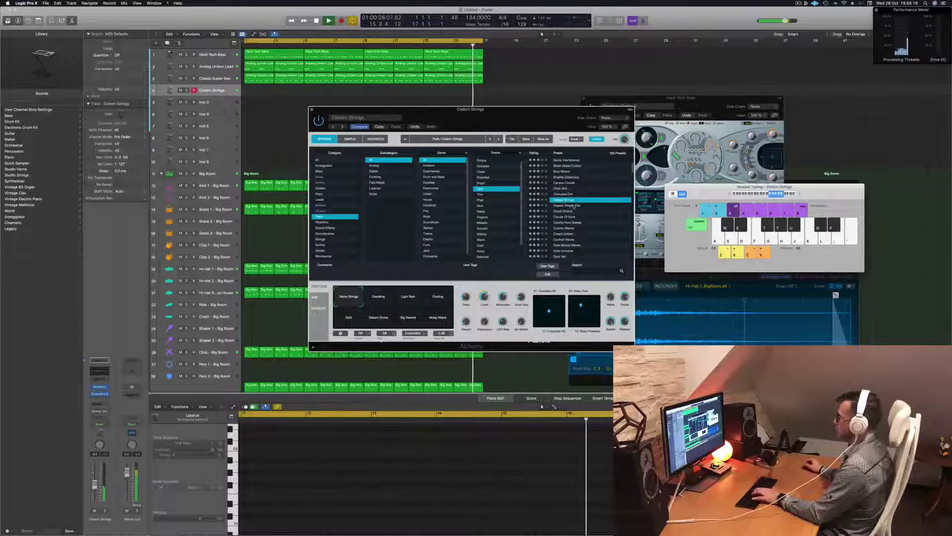
left_click(574, 205)
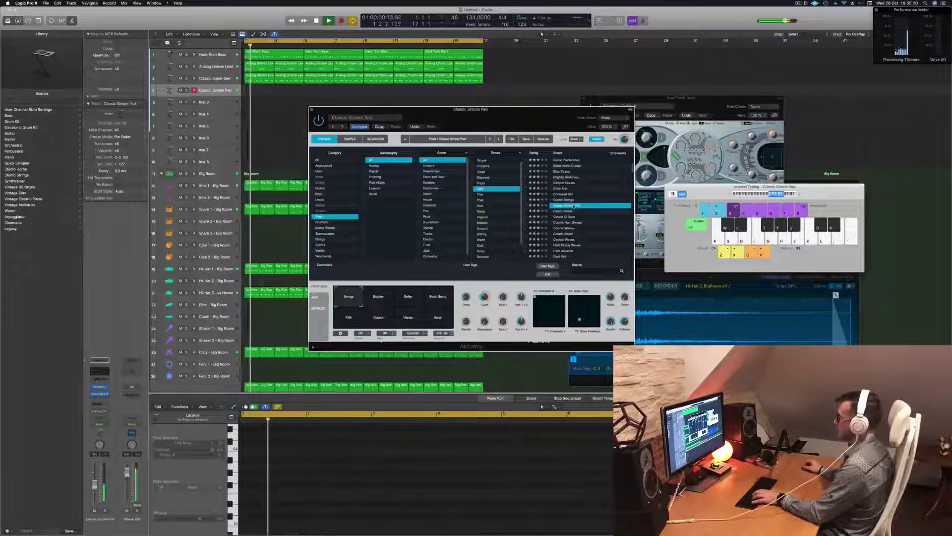
Audition the Classic Simple Pad performance snapshots, including Synth String, Octave, Vibrato and Noisy.
left_click(407, 297)
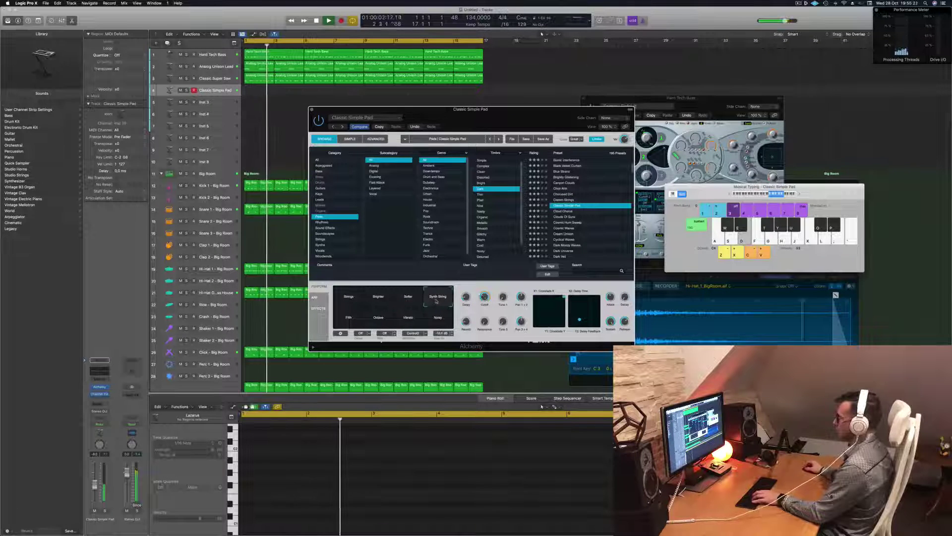
left_click(351, 318)
left_click(376, 319)
left_click(408, 317)
left_click(438, 320)
Load the Clouds Of Suns preset from the dark pads and browse further down the preset list.
scroll(567, 192, "down", 2)
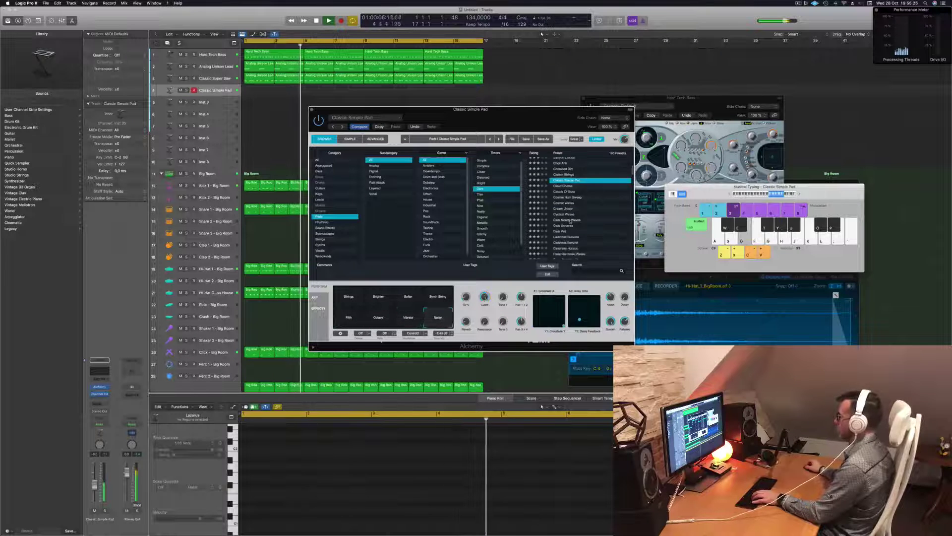
left_click(567, 192)
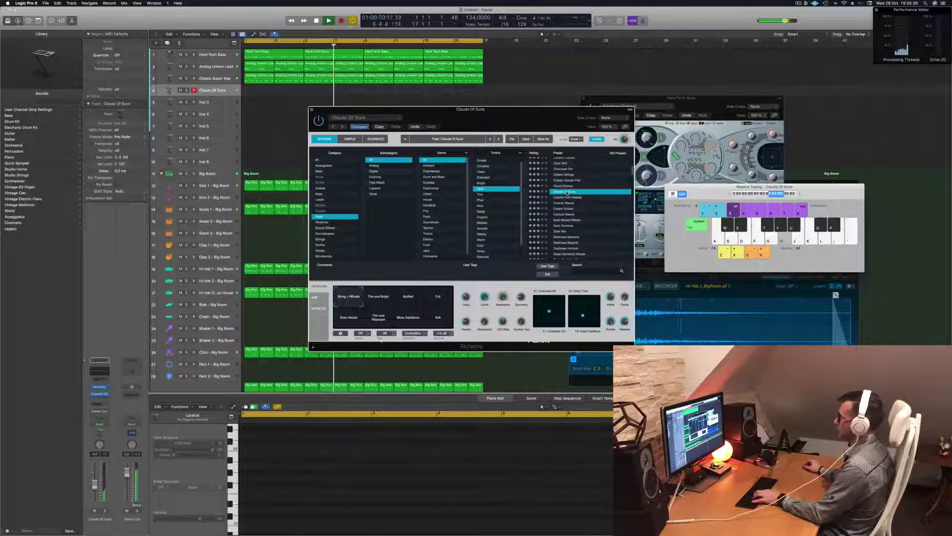
scroll(578, 198, "down", 3)
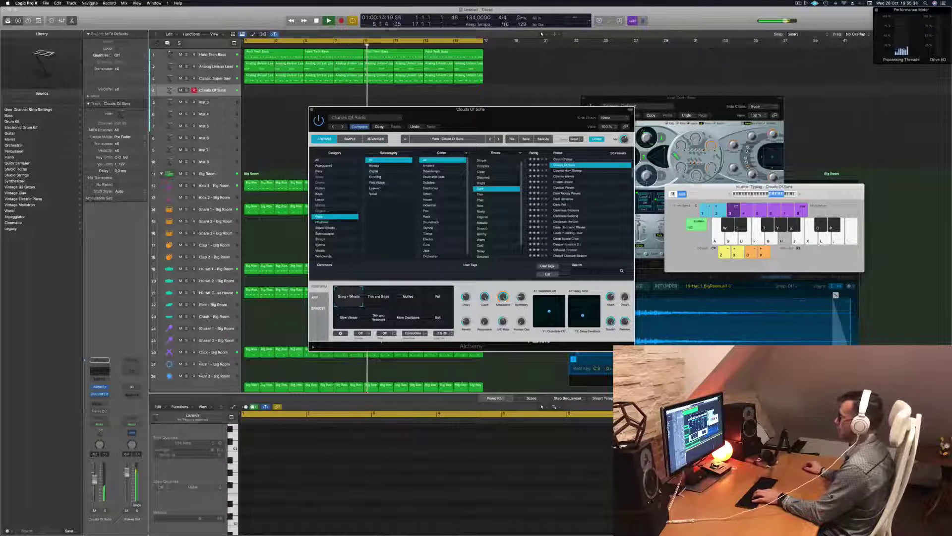
Audition the Clouds Of Suns snapshots Thin and Bright, Full, Slow Vibrato and More Oscillations, and choose Thin and Resonant.
left_click(277, 369)
left_click(375, 301)
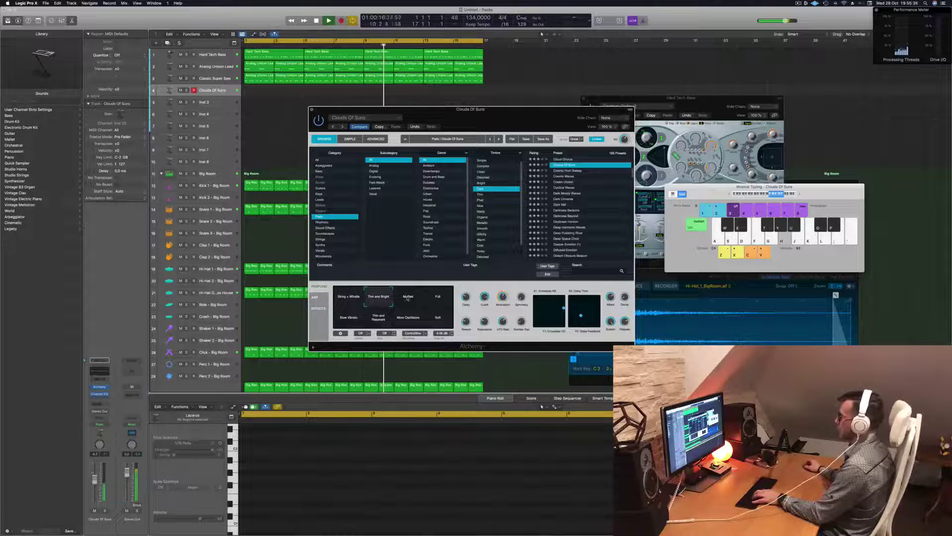
left_click(442, 299)
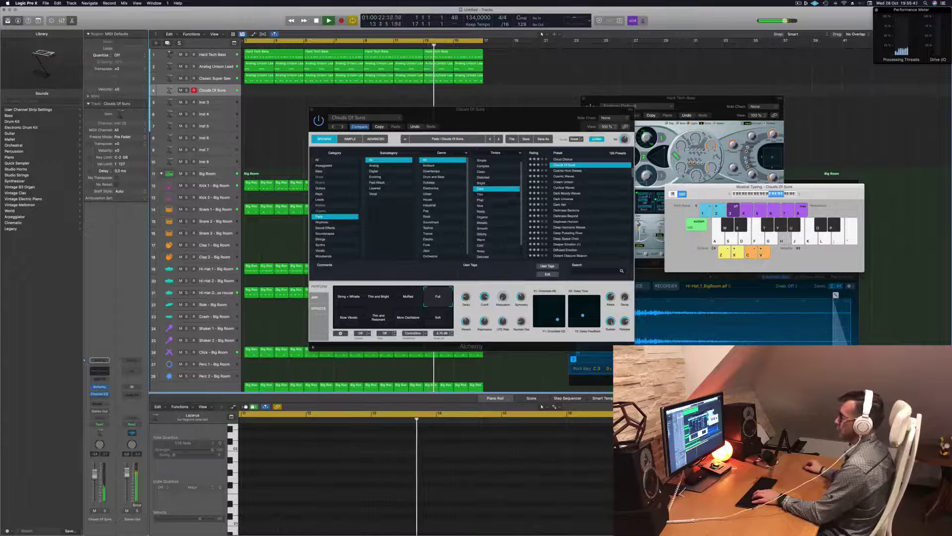
left_click(354, 317)
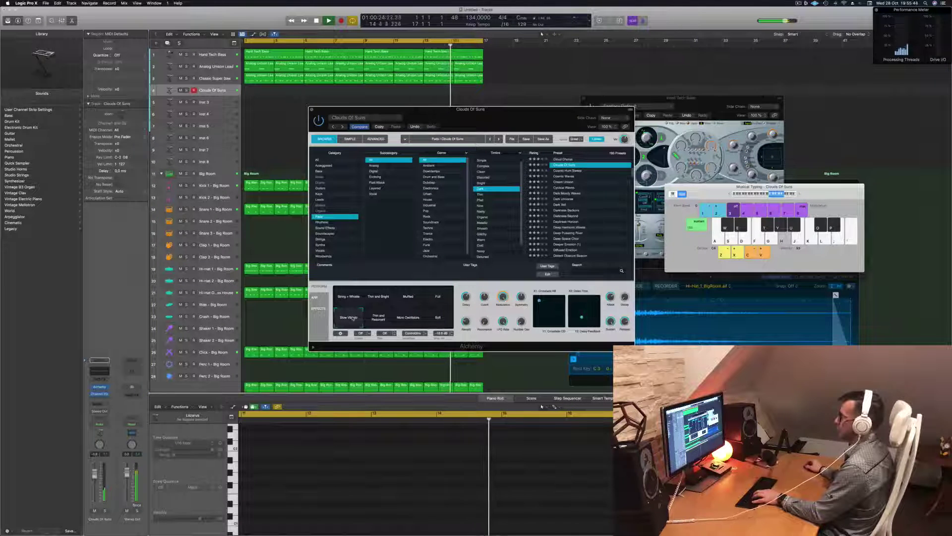
left_click(378, 317)
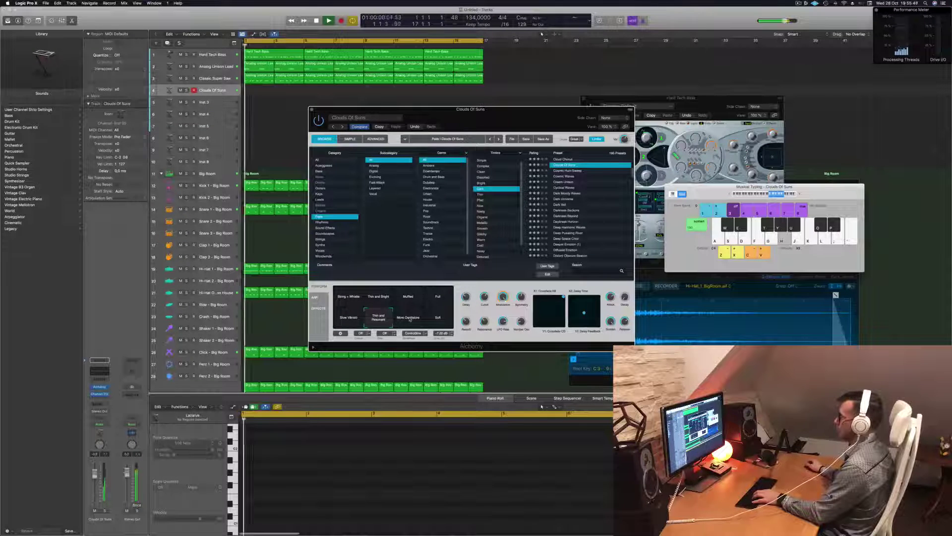
left_click(410, 319)
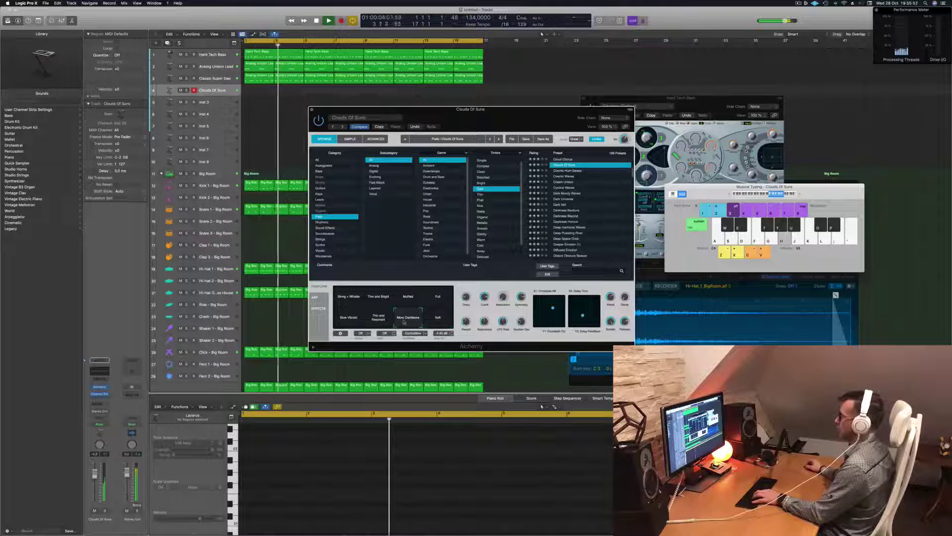
left_click(381, 320)
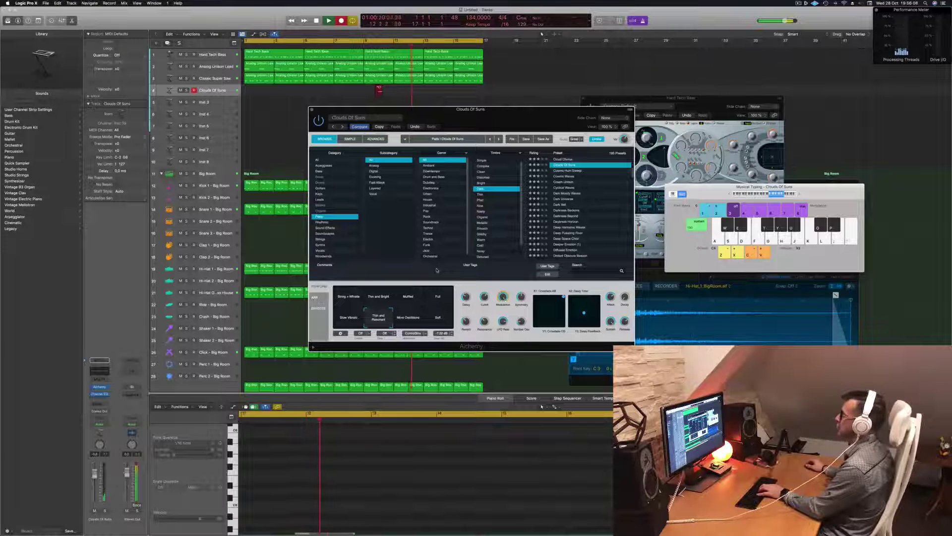
Record a part of three long pad notes on the Clouds Of Suns track over the arrangement, and stop recording.
key("apostrophe")
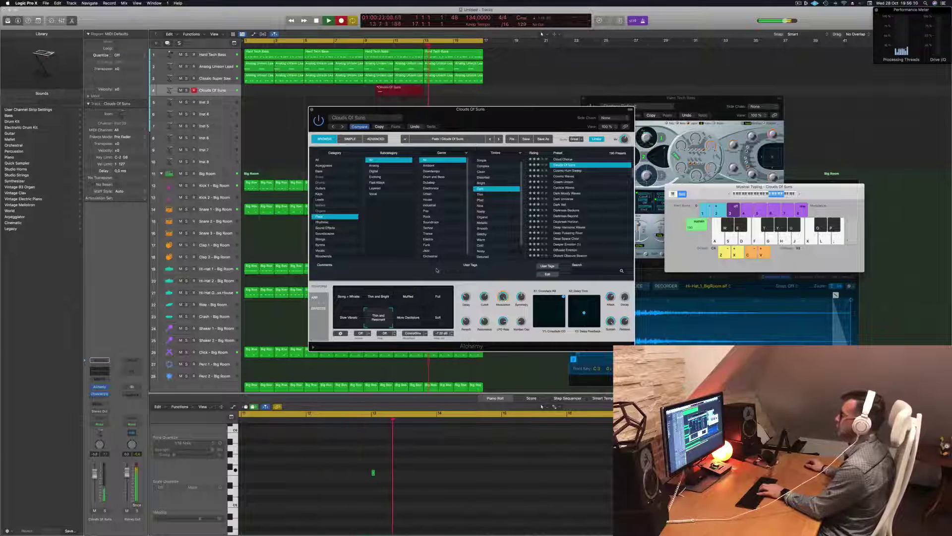
key("l")
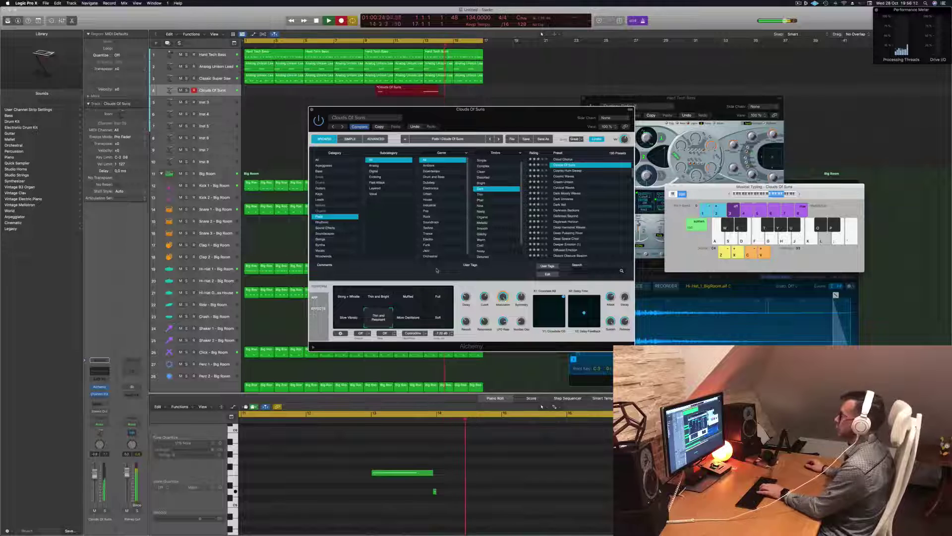
key("semicolon")
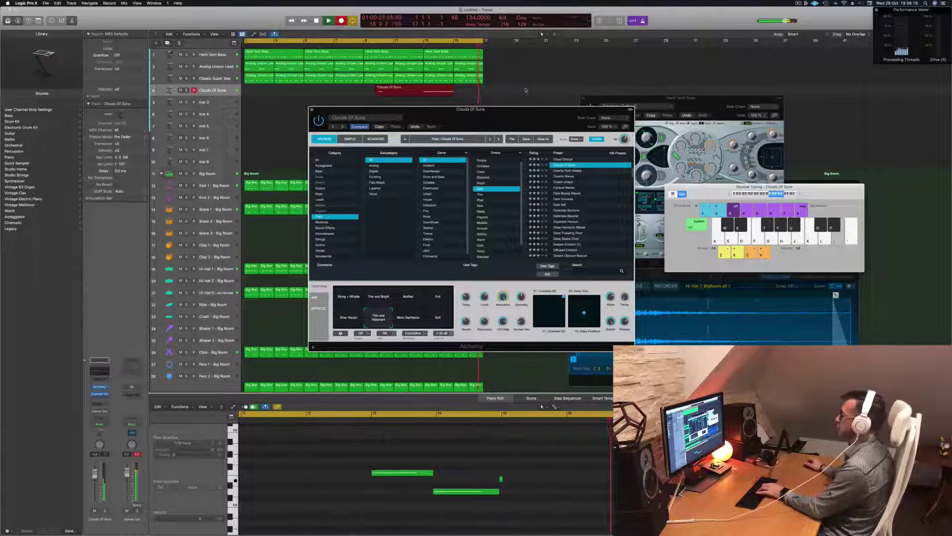
key("space")
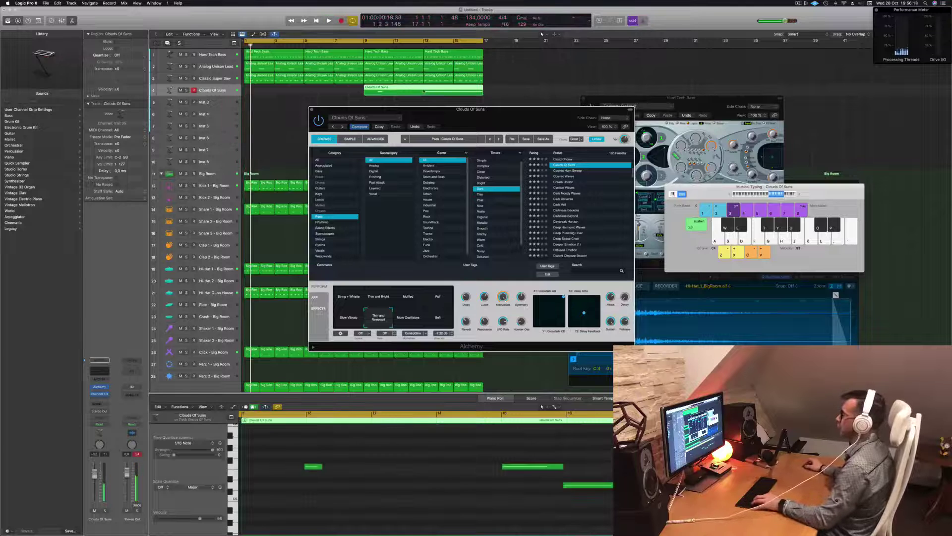
Trim the recorded Clouds Of Suns region to its last four bars by splitting it at bar 13, and move it to bar 1.
left_click(424, 91)
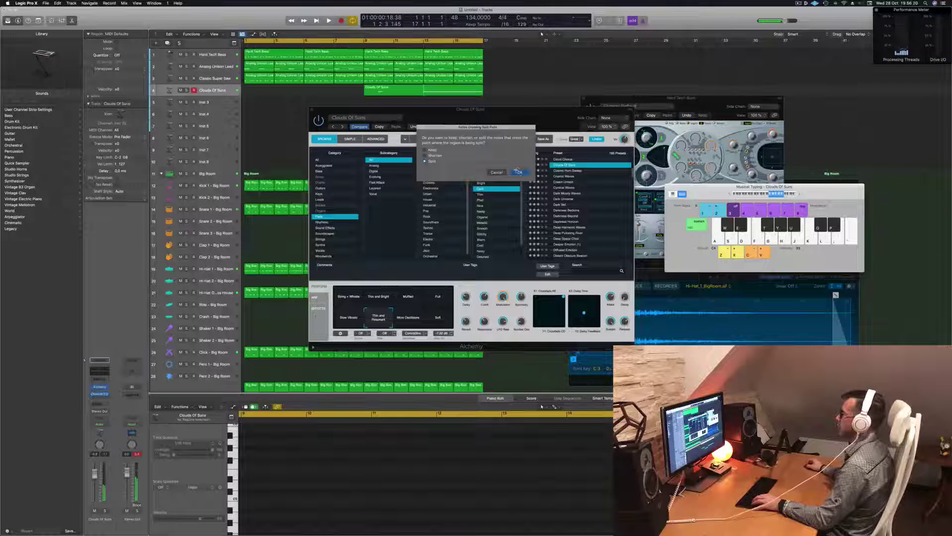
left_click(518, 171)
key("Delete")
left_click_drag(472, 86, 293, 89)
key("space")
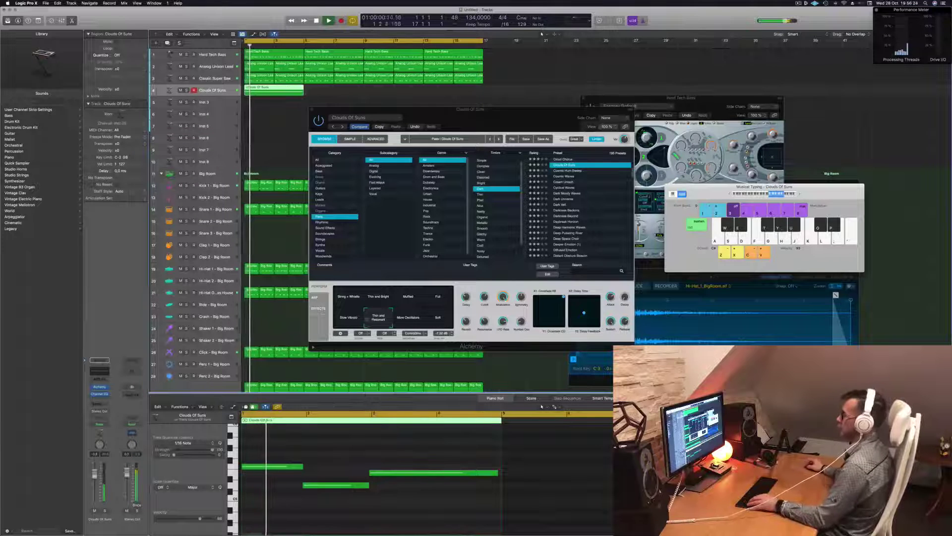
Lengthen the first pad note to end at bar 2 and make the second note start at bar 2.
left_click(332, 449)
key("super+a")
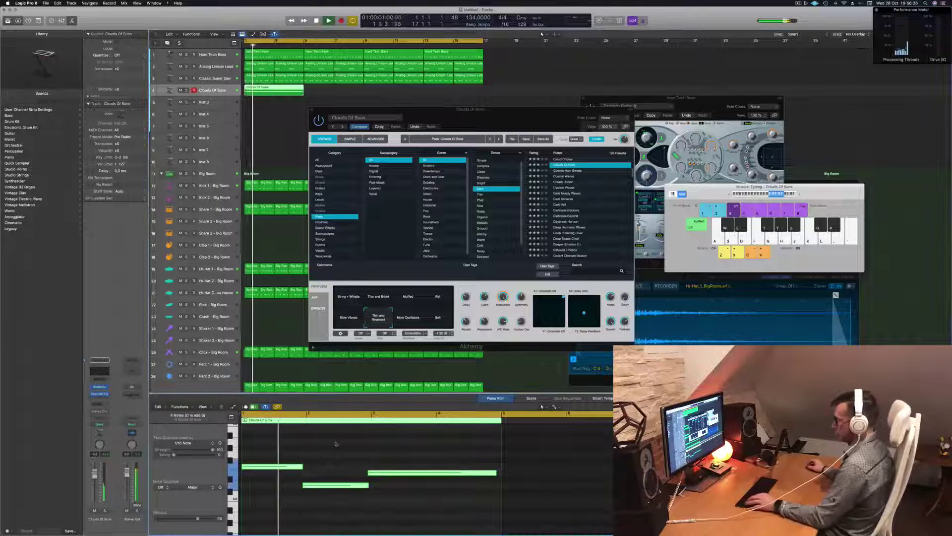
left_click(337, 444, "ctrl+alt")
left_click(328, 485)
key("Return")
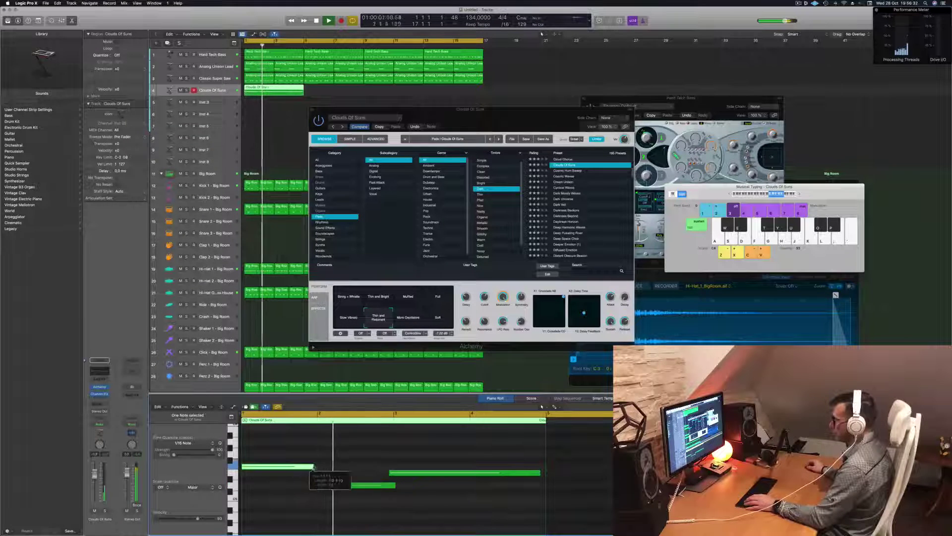
key("super+a")
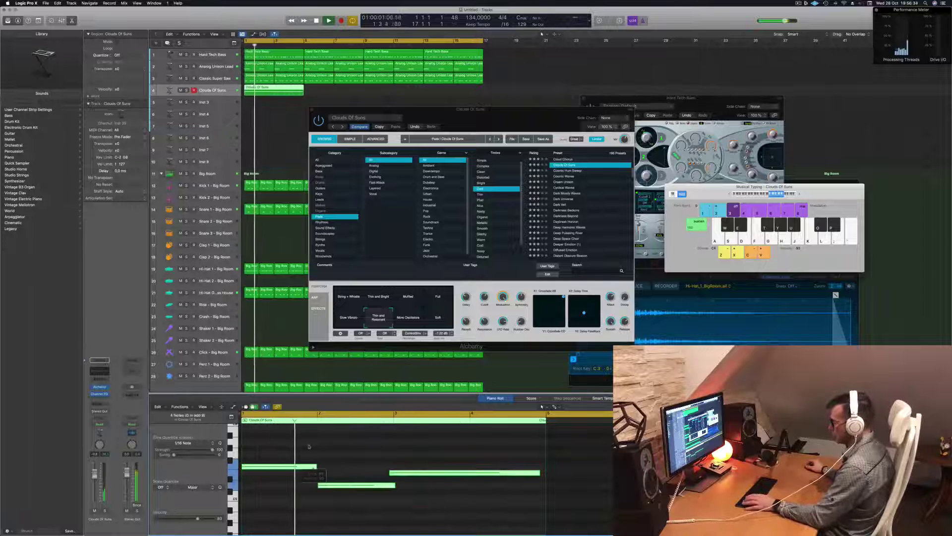
left_click(308, 446)
left_click(288, 467)
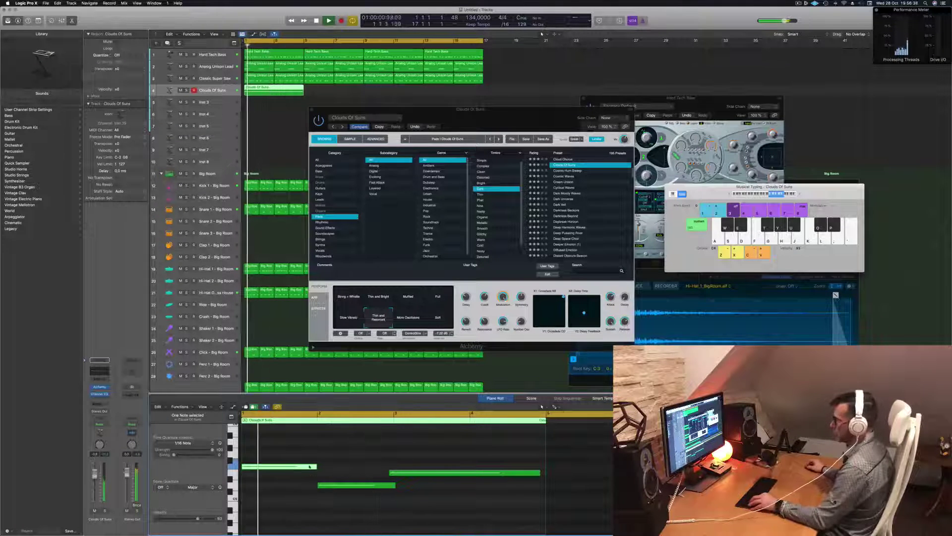
scroll(310, 467, "up", 3)
left_click(309, 472)
scroll(304, 471, "up", 2)
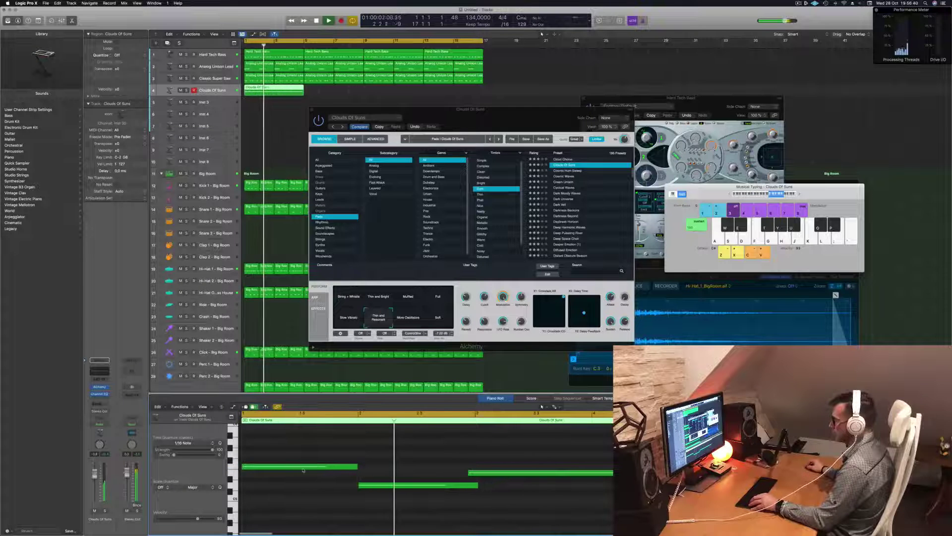
left_click_drag(305, 468, 310, 468)
left_click(243, 471)
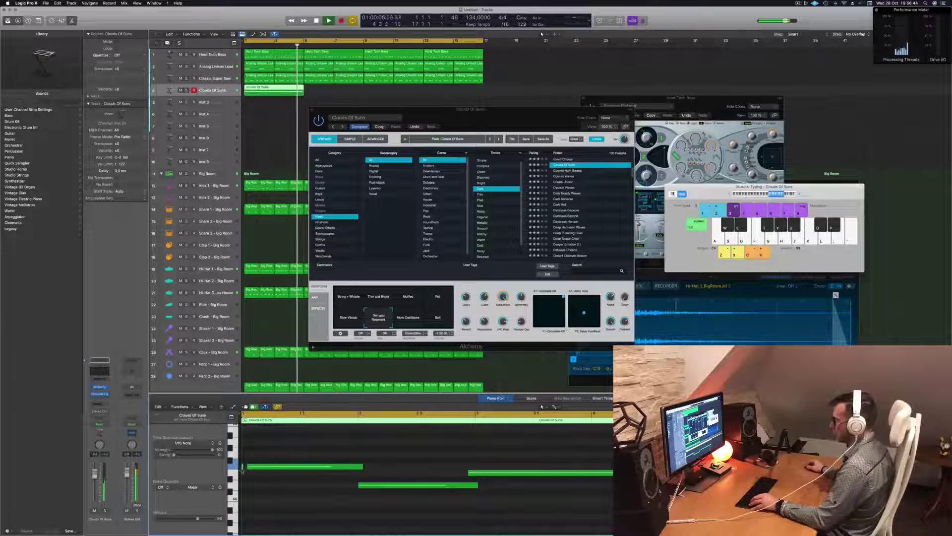
left_click_drag(264, 467, 259, 468)
Align the third pad note to span bars 3 to 5, and transpose all three notes by one octave.
scroll(284, 469, "down", 2)
scroll(354, 467, "up", 3)
scroll(361, 466, "down", 2)
scroll(451, 472, "down", 1)
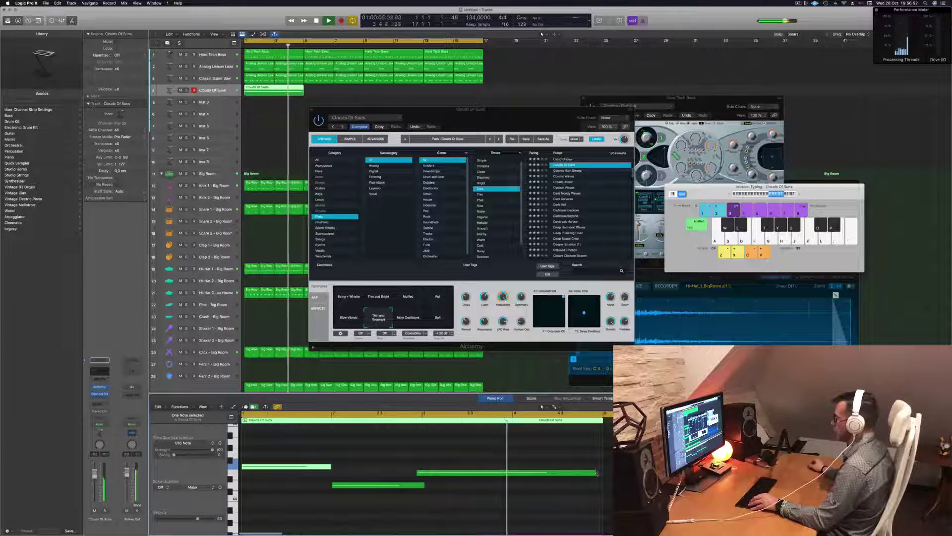
left_click(495, 474)
left_click_drag(495, 474, 500, 474)
left_click(419, 459)
key("super+a")
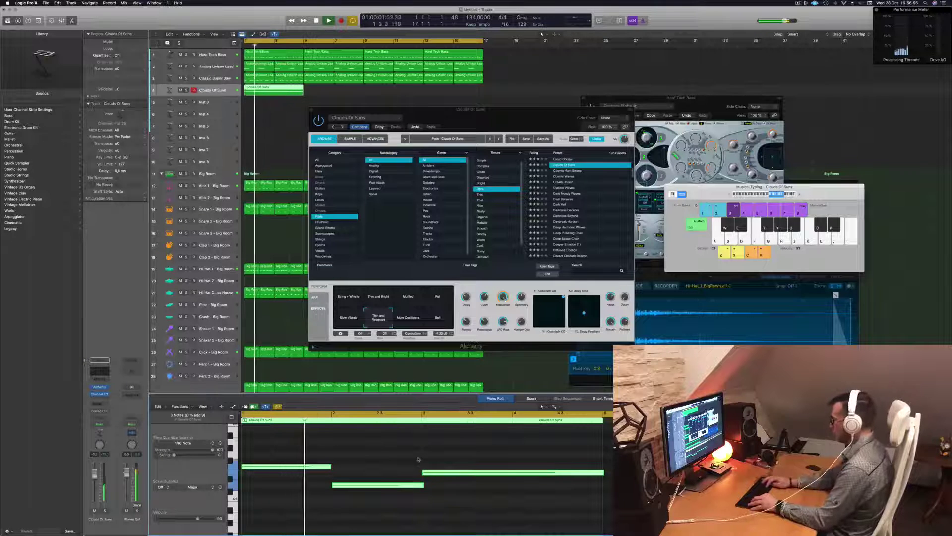
key("Delete")
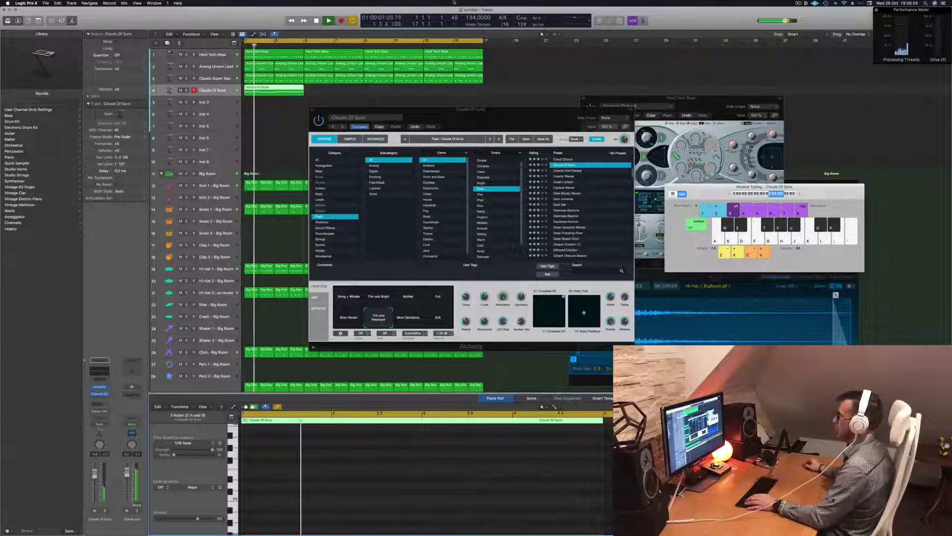
Audition the Soft and More Oscillations snapshots of Clouds Of Suns and return to Thin and Resonant.
left_click_drag(522, 115, 592, 91)
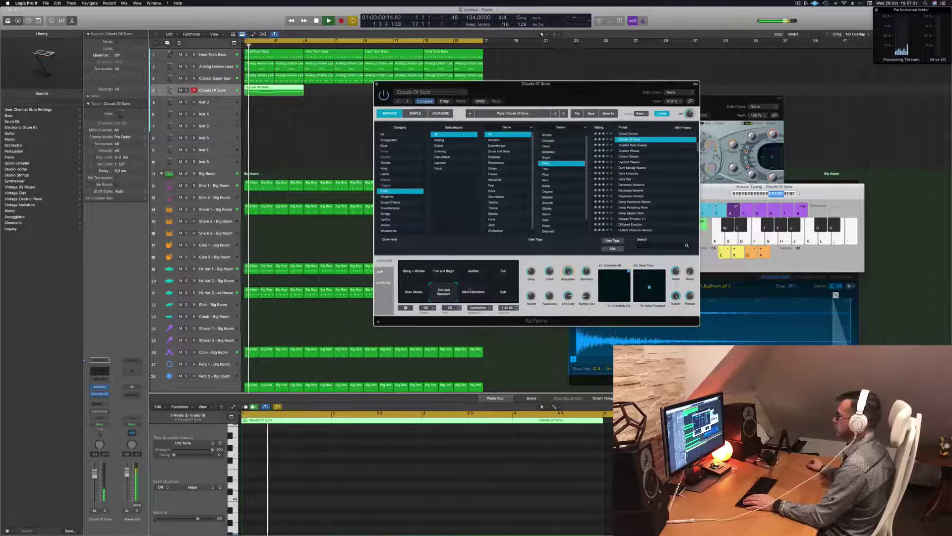
left_click(502, 292)
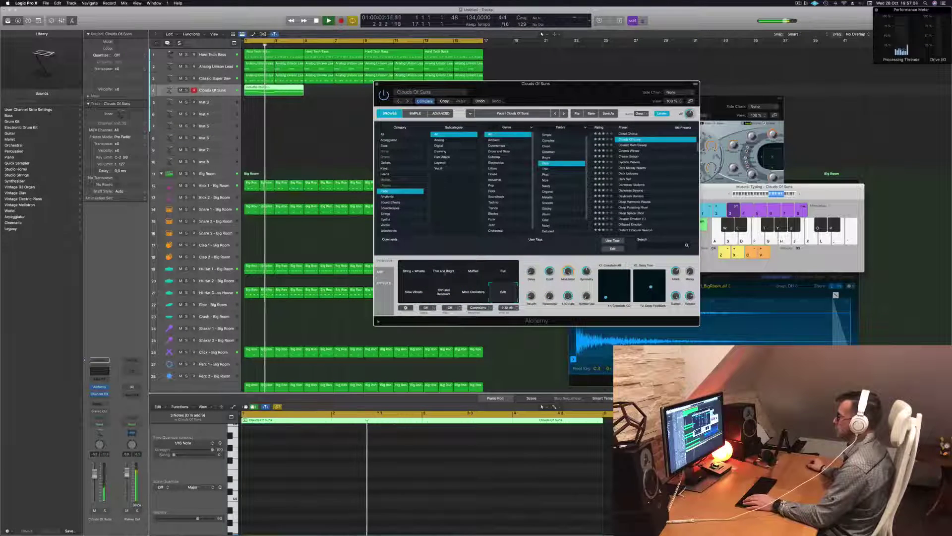
left_click(473, 292)
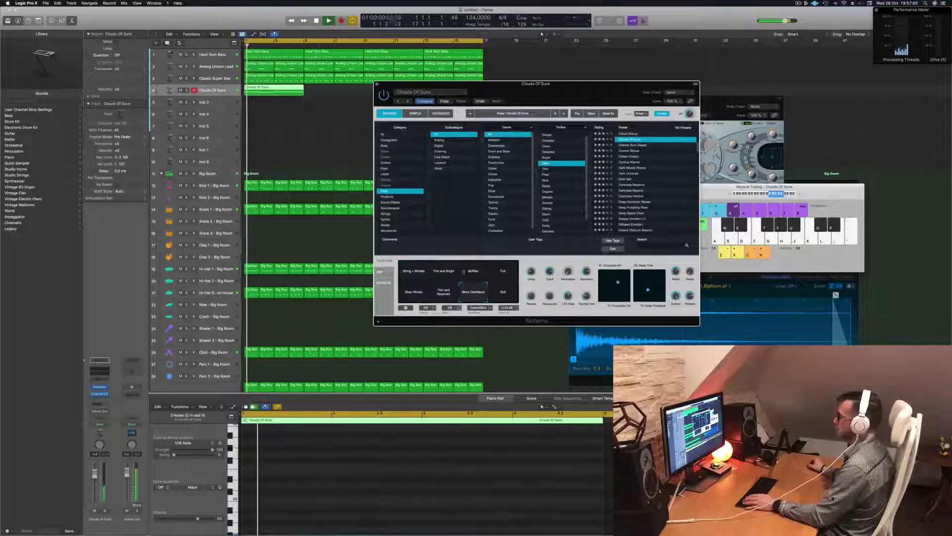
left_click_drag(566, 104, 566, 125)
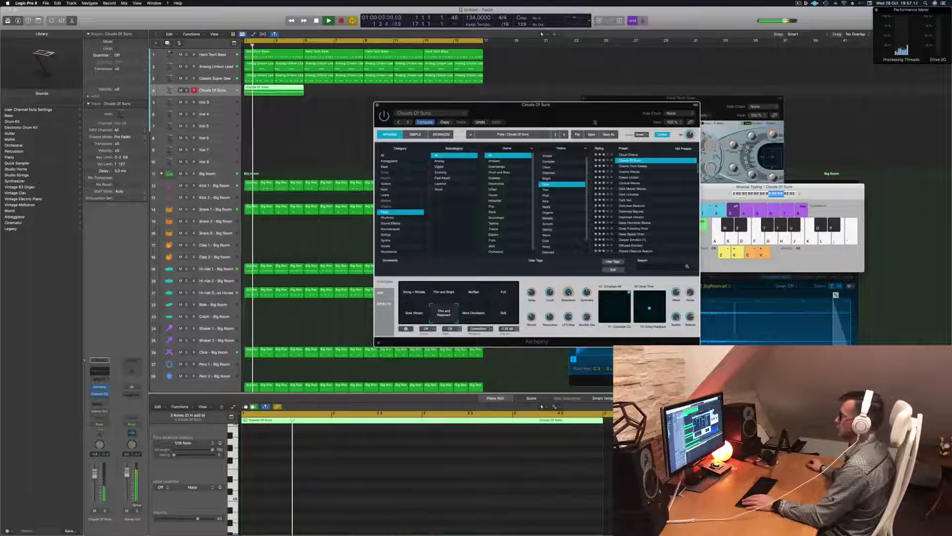
left_click_drag(595, 122, 486, 109)
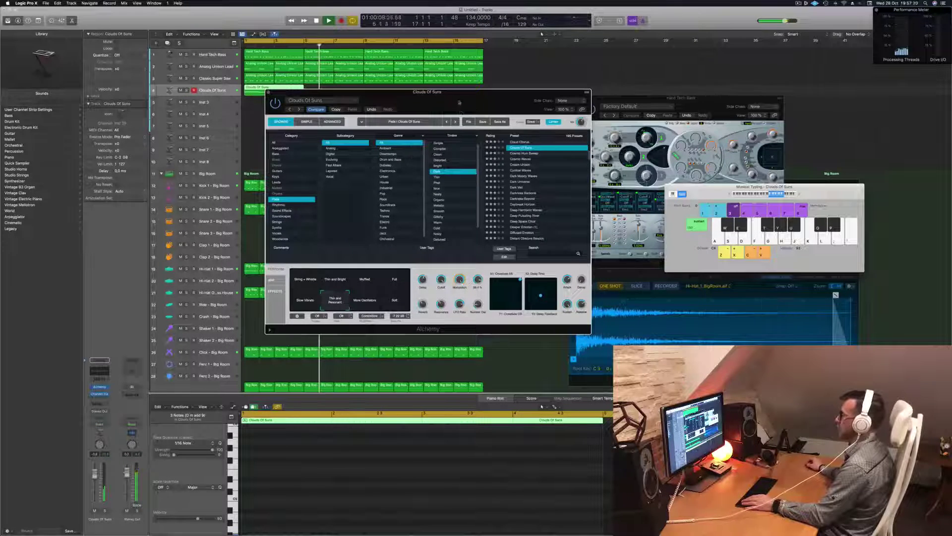
Copy the four-bar Clouds Of Suns region along its track until it reaches bar 17, and close the Alchemy window.
left_click_drag(446, 92, 594, 114)
left_click_drag(291, 90, 350, 92)
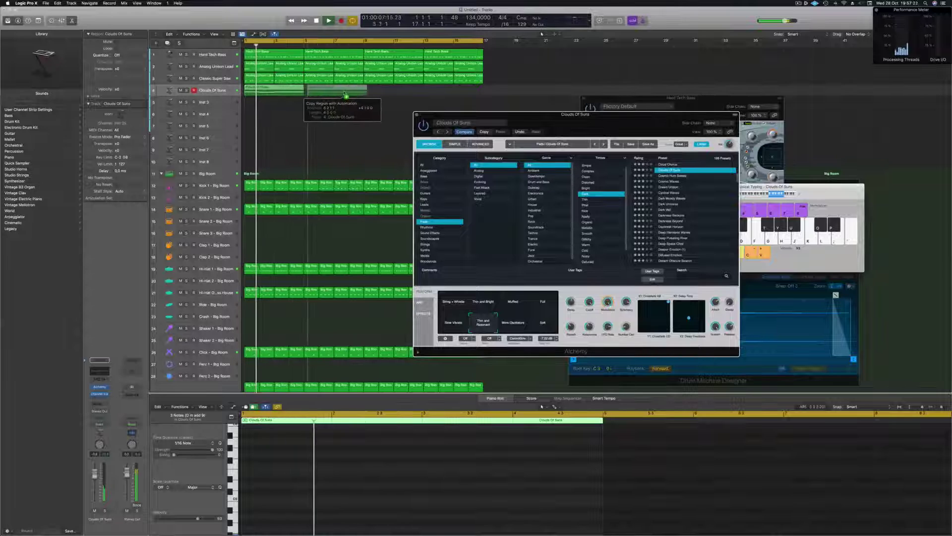
left_click_drag(284, 89, 405, 94)
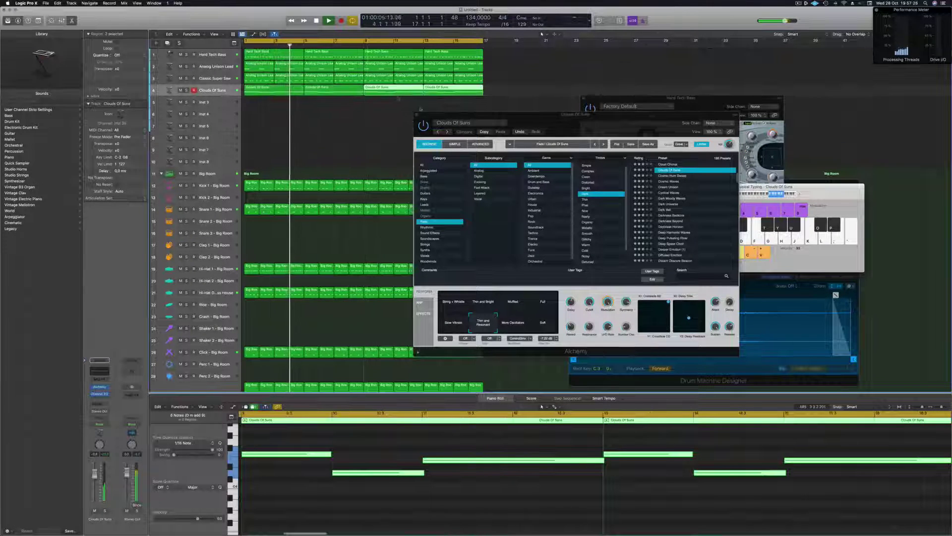
left_click_drag(576, 113, 682, 152)
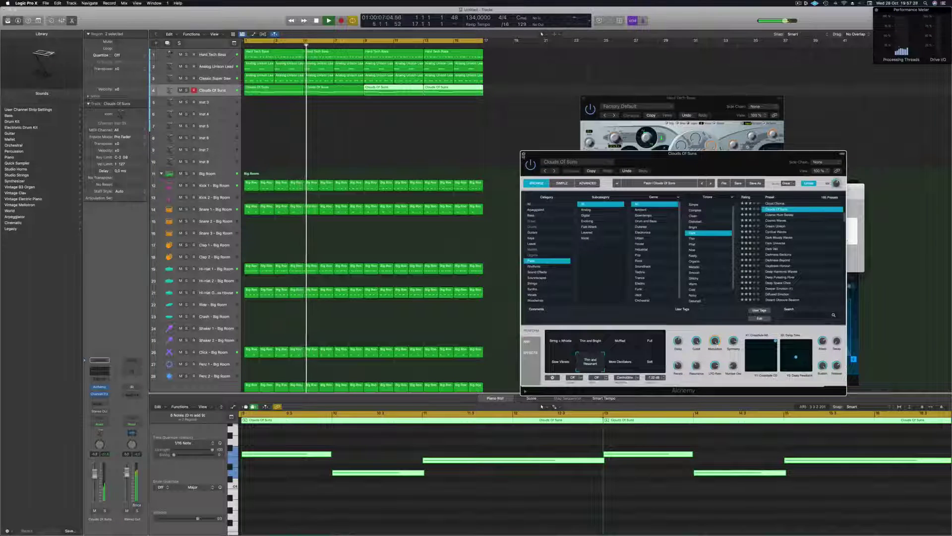
left_click(523, 155)
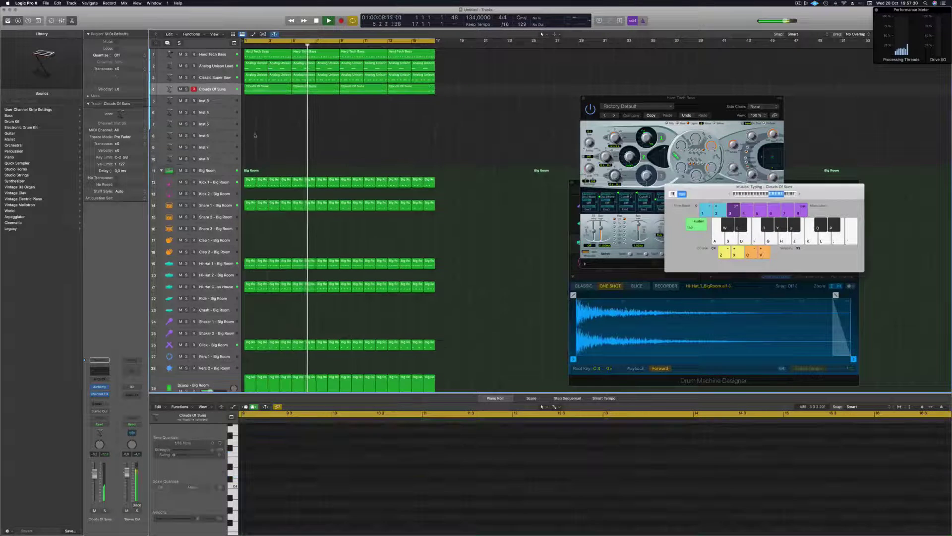
Compare the arrangement with the Classic Super Saw track muted, soloed and playing in the full mix.
left_click(186, 78)
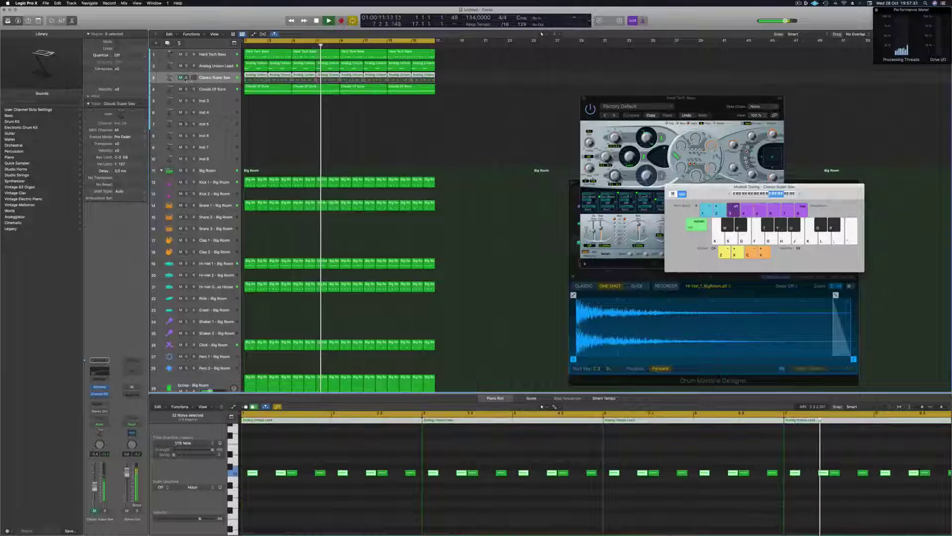
left_click(186, 78)
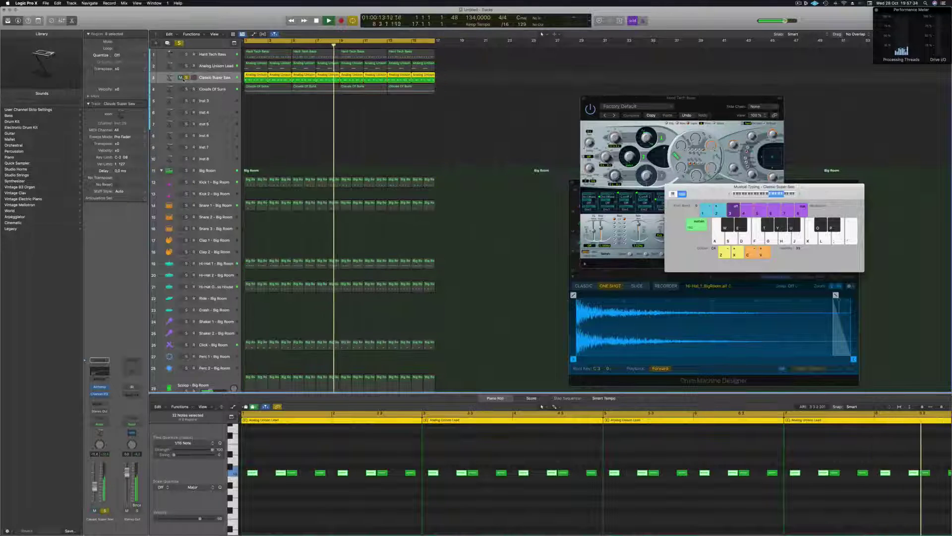
left_click(186, 78)
key("Return")
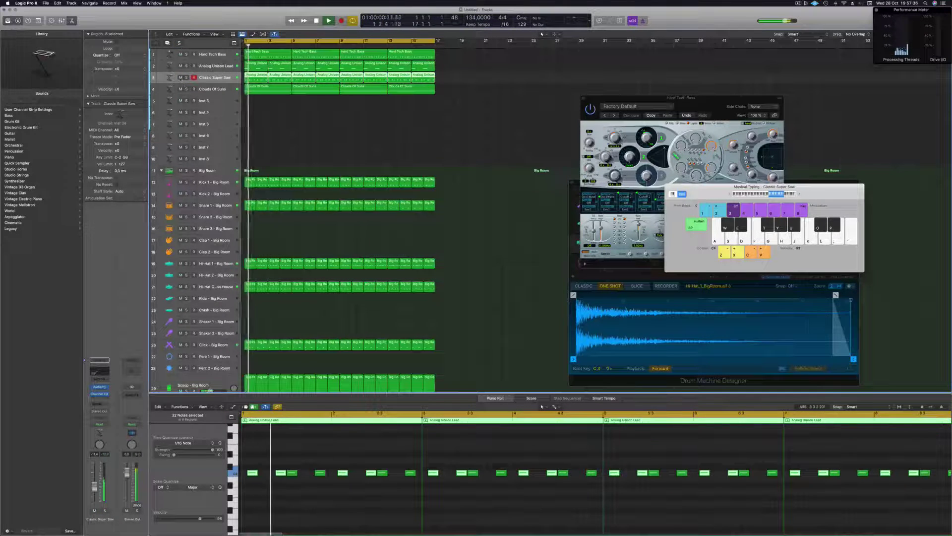
key("ctrl+m")
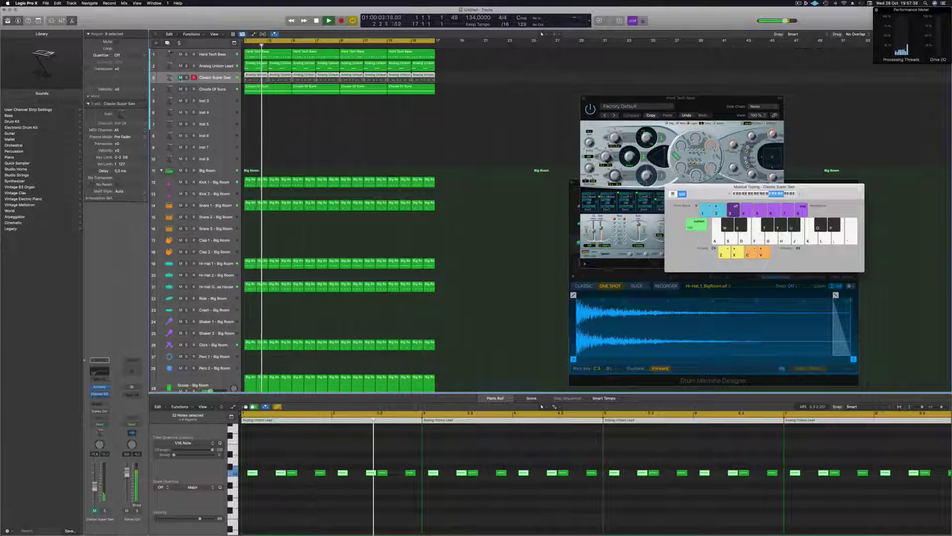
key("ctrl+m")
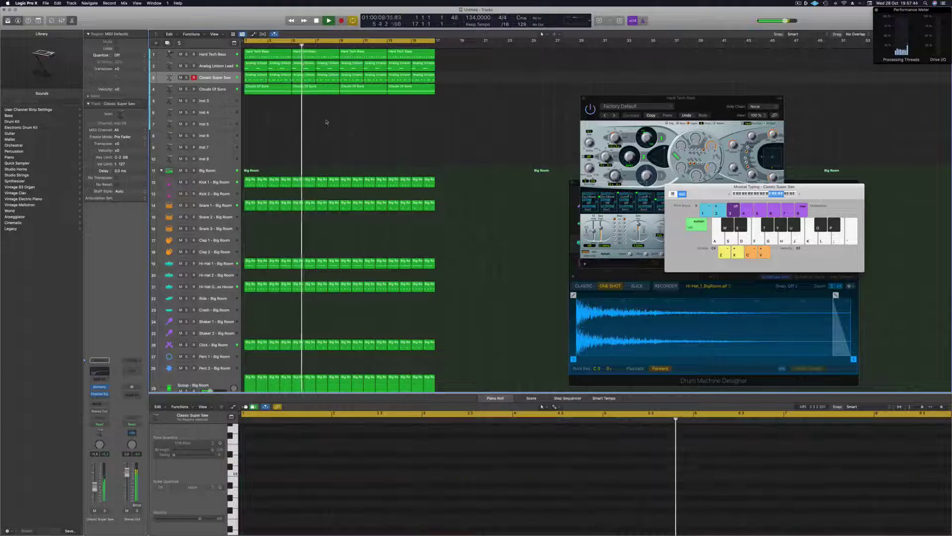
Copy the first Clouds Of Suns region down to the Inst 3 track and delete the copy's last note.
left_click(266, 91)
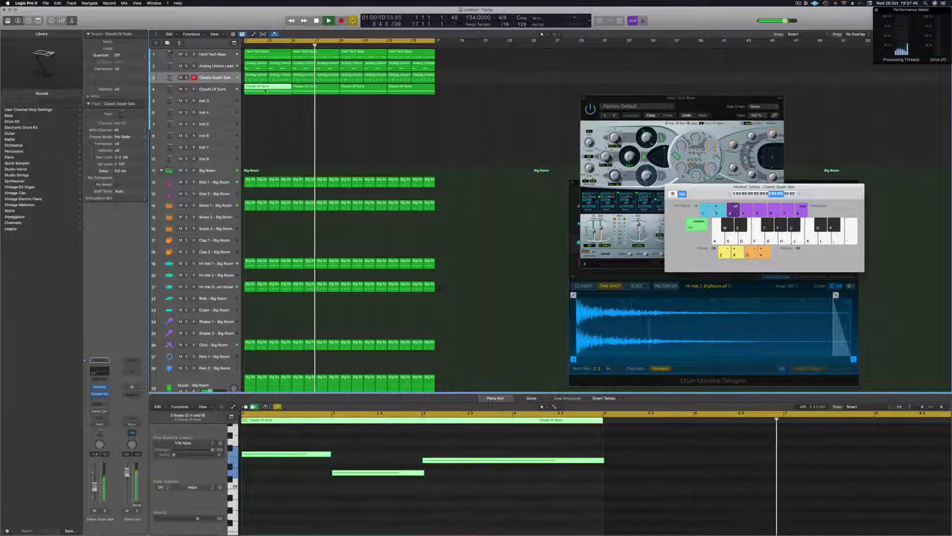
left_click_drag(265, 91, 266, 101)
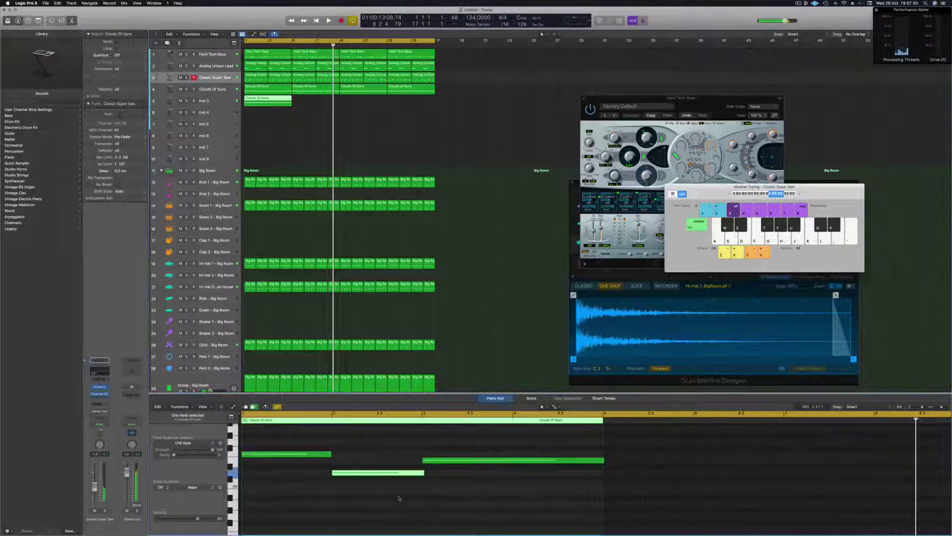
left_click(457, 466)
key("Delete")
Stack the two remaining notes across the whole four-bar region, from bar 1 to bar 5, and transpose them down an octave.
left_click_drag(346, 475, 255, 476)
key("super+Left")
left_click_drag(324, 472, 323, 473)
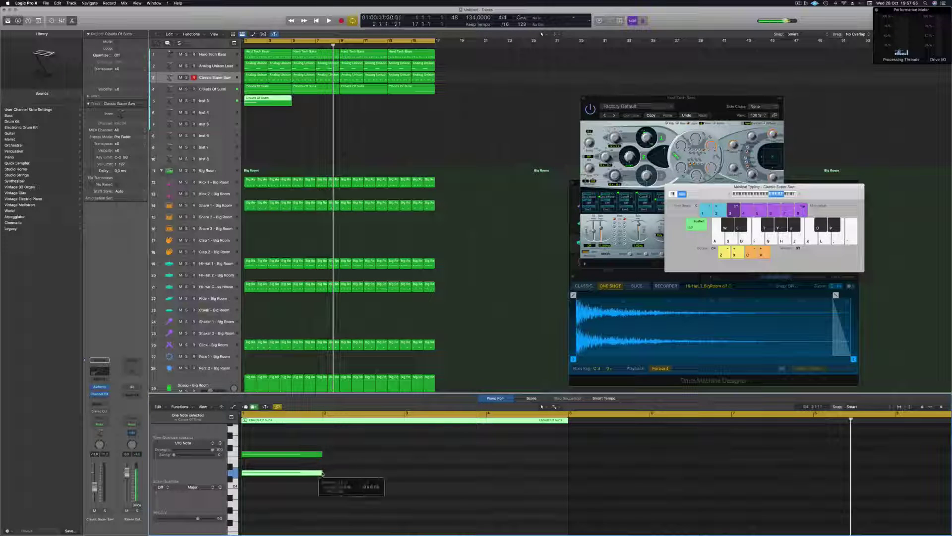
left_click(320, 454)
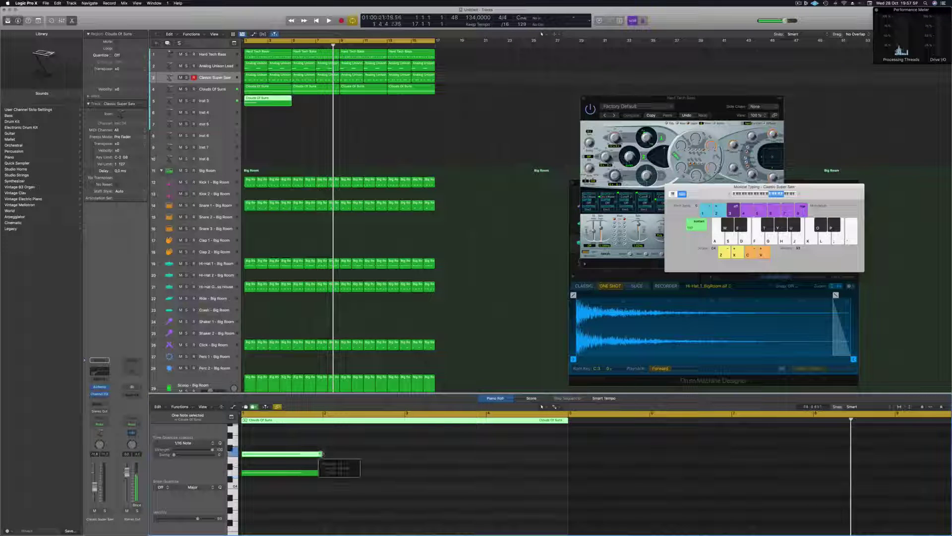
left_click_drag(336, 452, 559, 466)
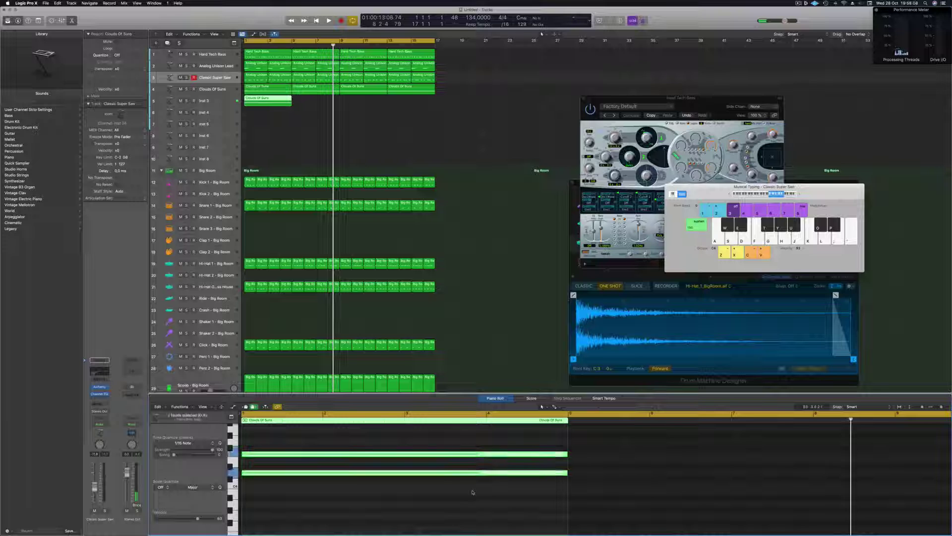
key("alt+shift+Down")
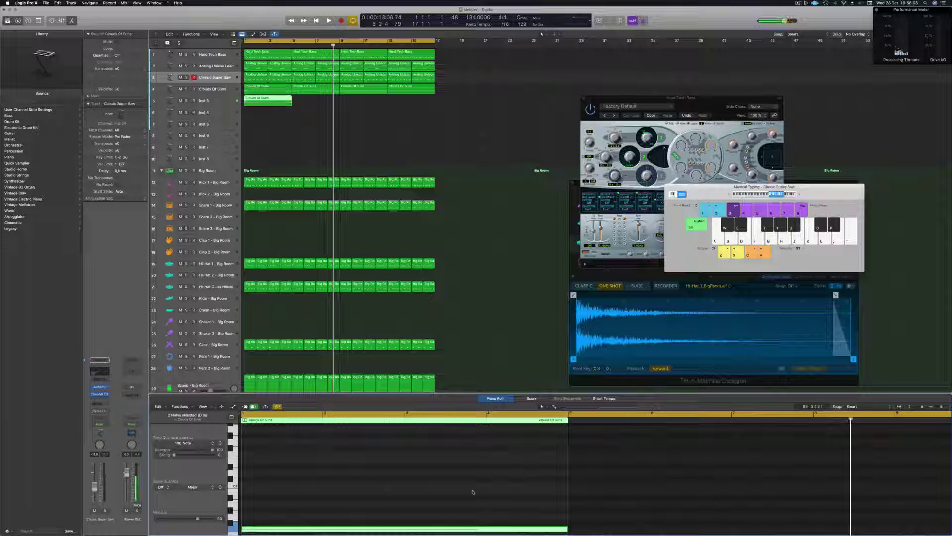
Play the transposed sustained part on the Inst 3 track from the start of the project.
left_click(215, 101)
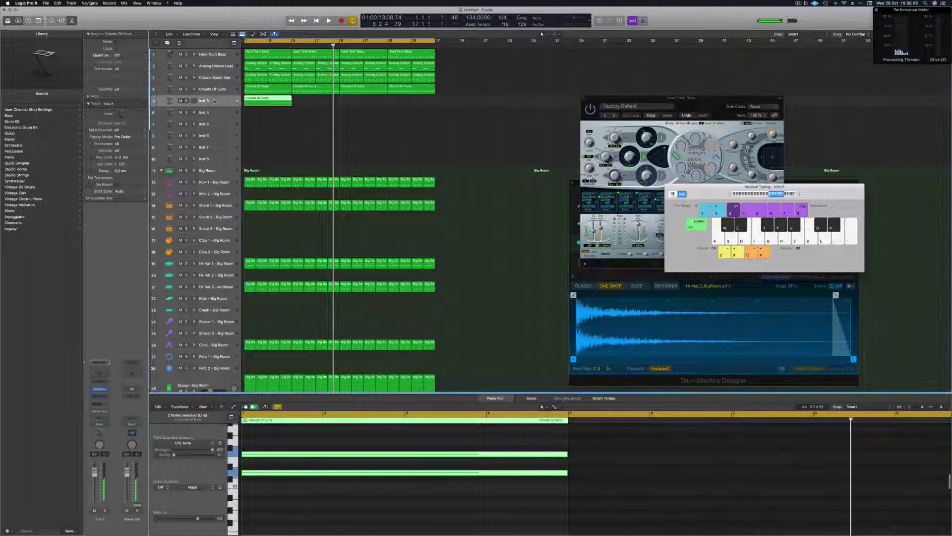
key("Return")
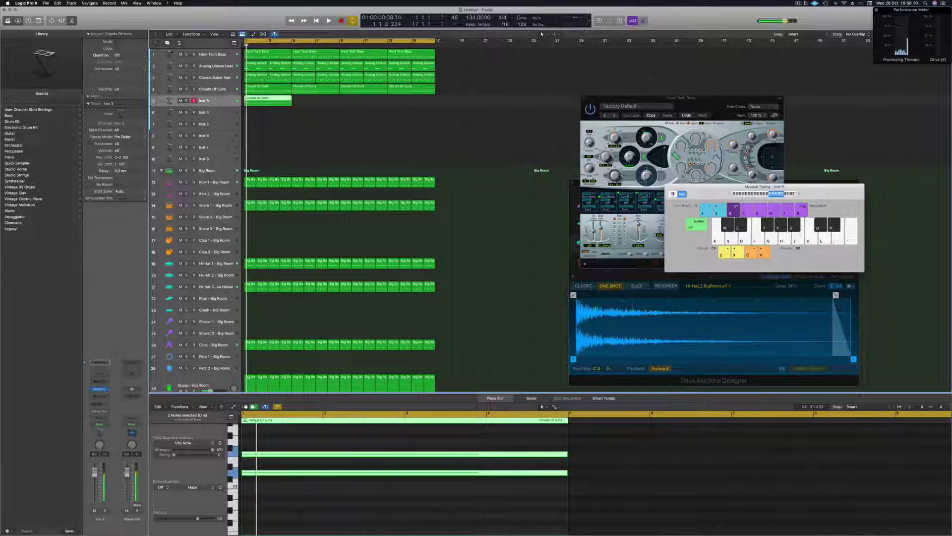
key("space")
key("space")
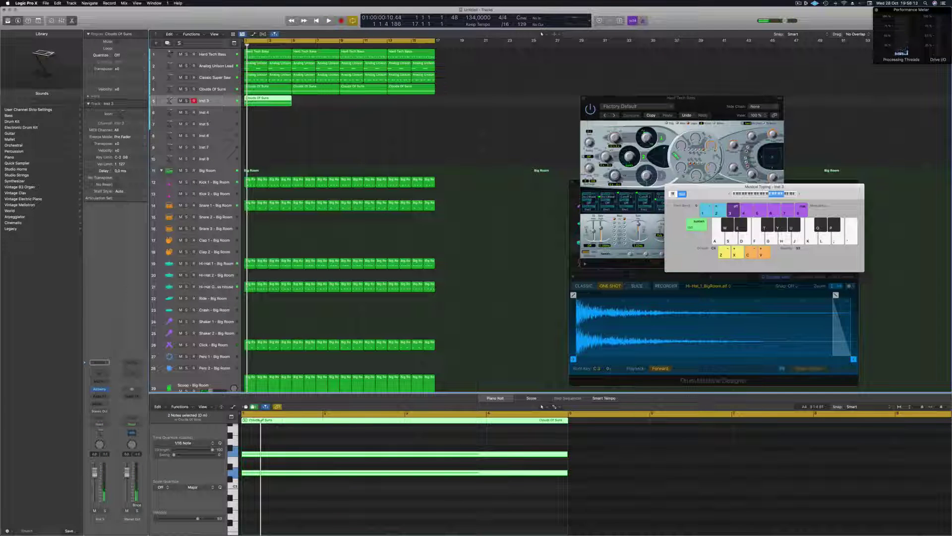
Open Alchemy on the Inst 3 track, search its presets for "acid" and audition Classic Acid Patterns from the start.
left_click(100, 389)
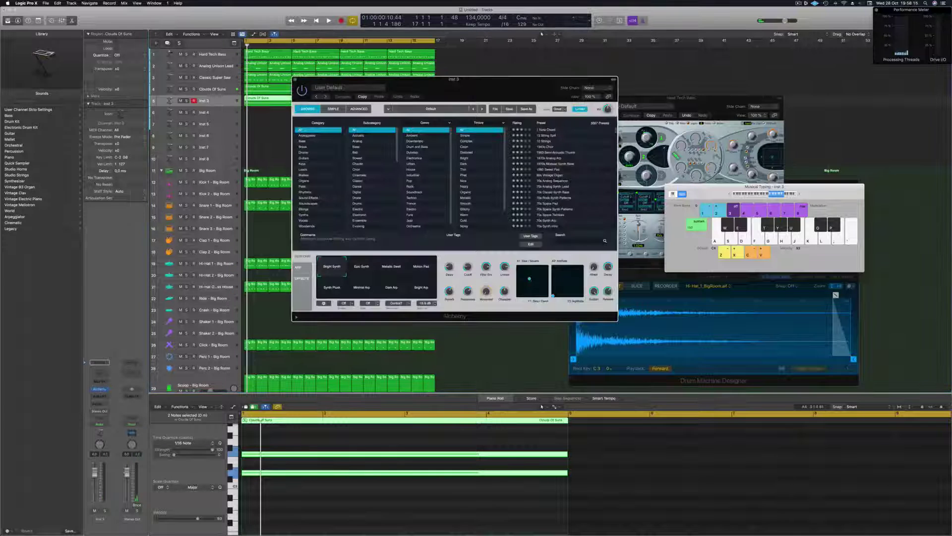
left_click_drag(478, 97, 459, 96)
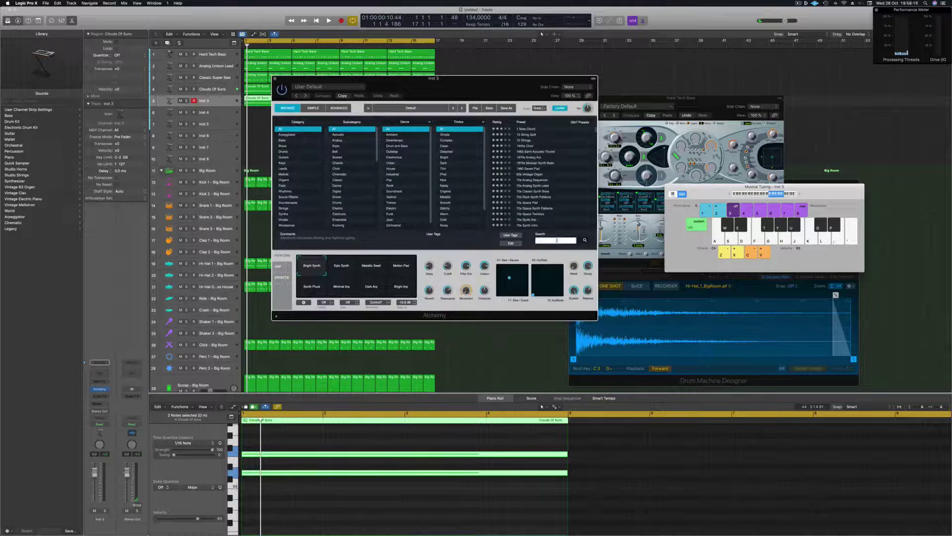
type("acid")
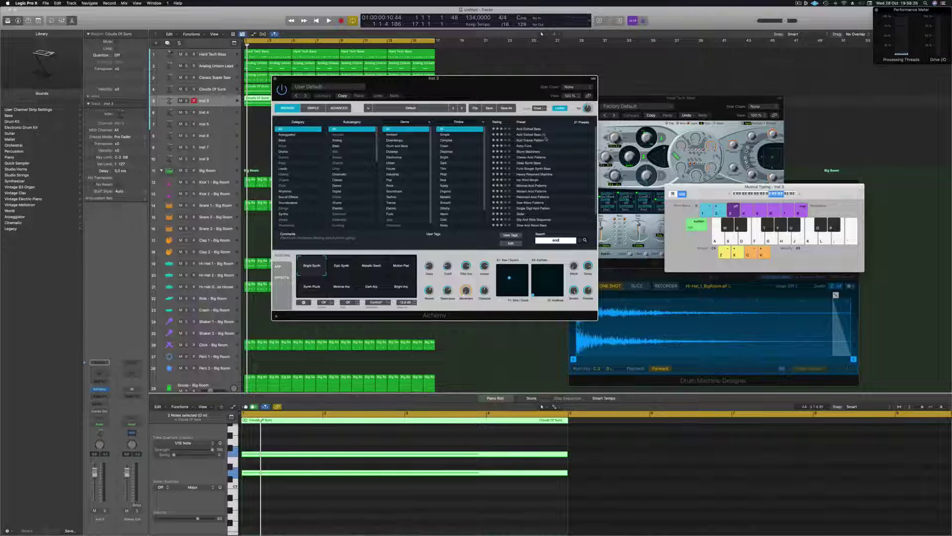
left_click(535, 158)
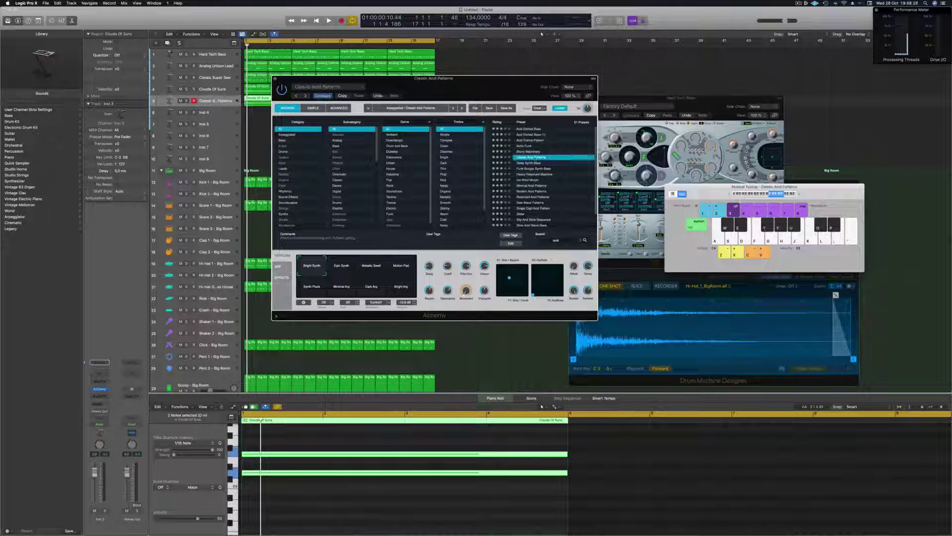
key("space")
left_click_drag(357, 89, 525, 85)
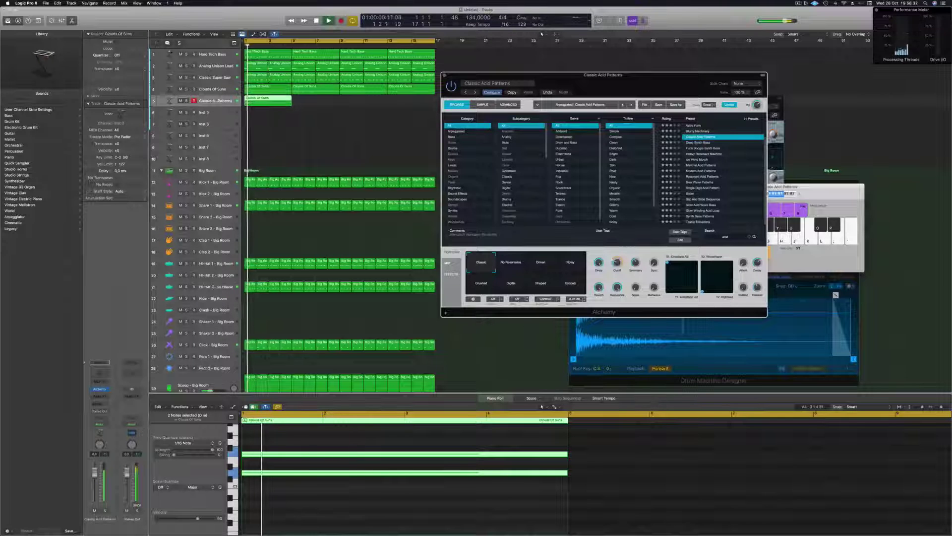
key("Return")
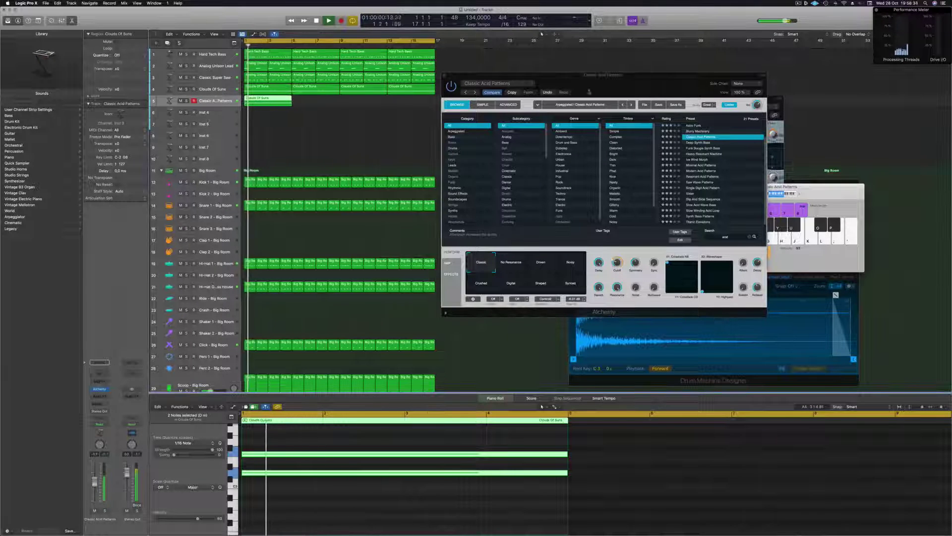
left_click_drag(637, 92, 516, 92)
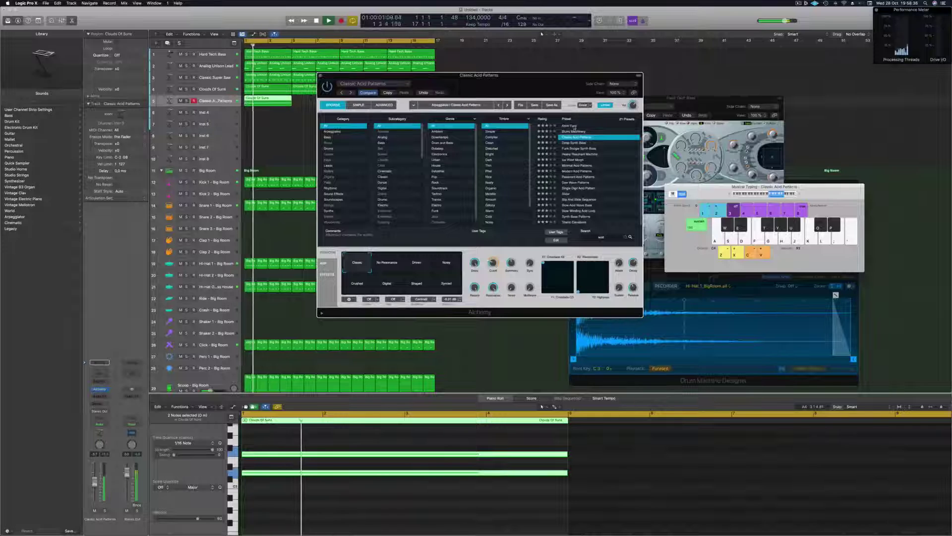
Filter the acid presets to the Arpeggiated category and audition Acid Trance Pattern, Heavy Resonant Machine, Modern Acid Patterns and Resonant Acid Patterns.
left_click(332, 131)
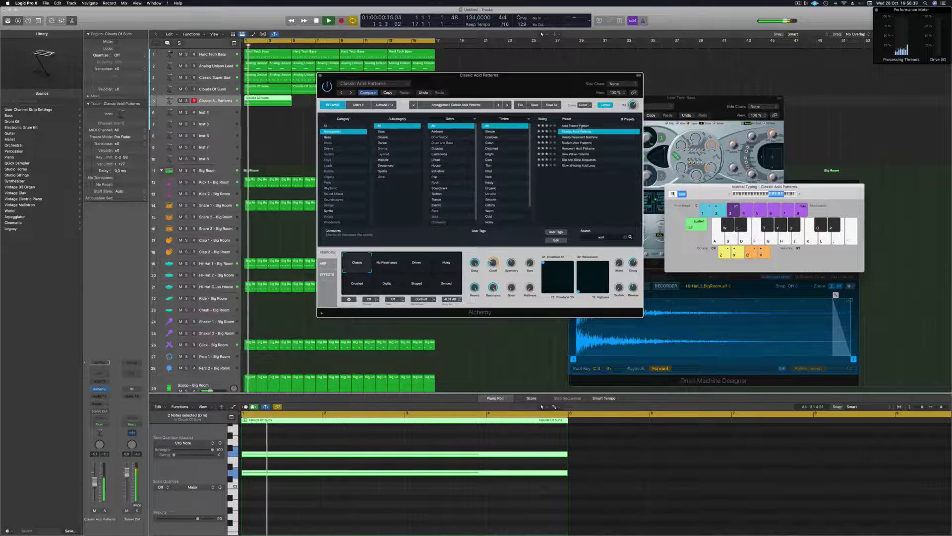
left_click(580, 126)
left_click(579, 138)
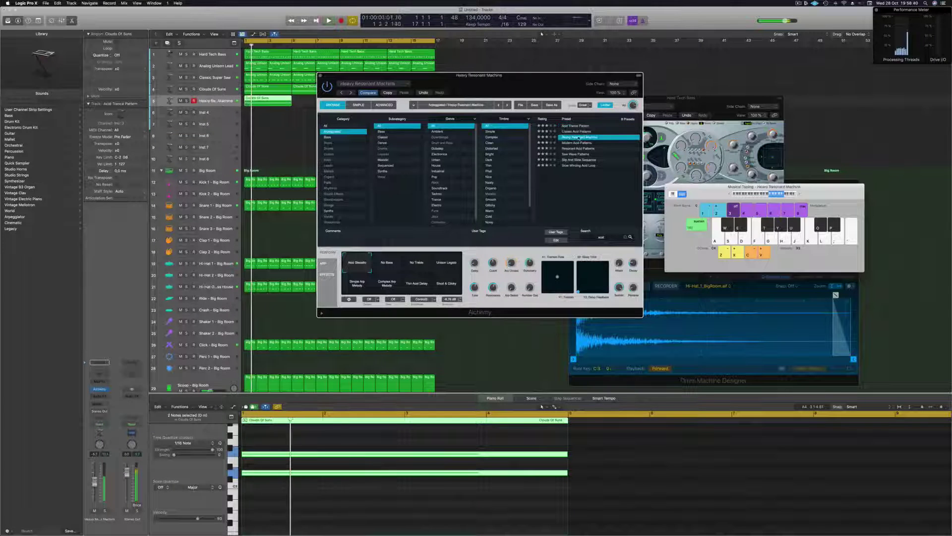
left_click(579, 143)
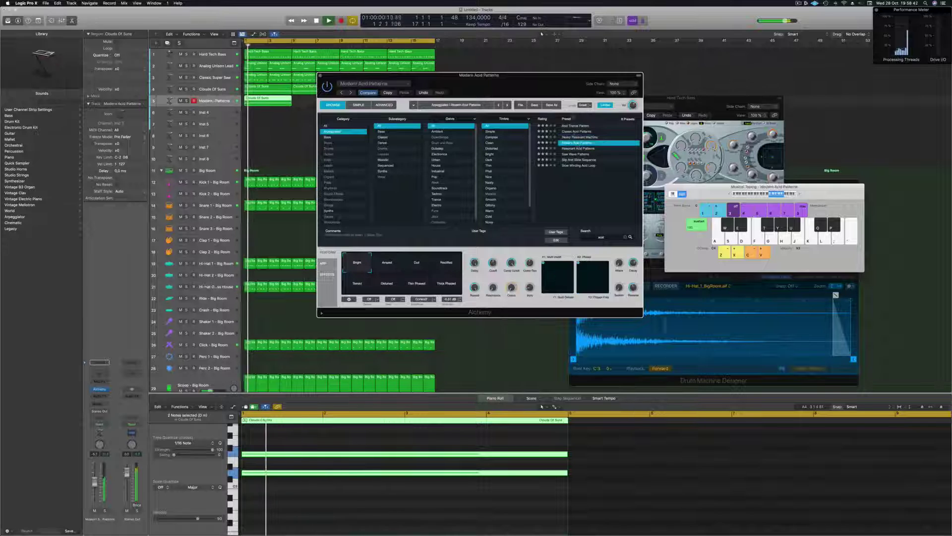
left_click_drag(562, 90, 670, 141)
left_click(685, 199)
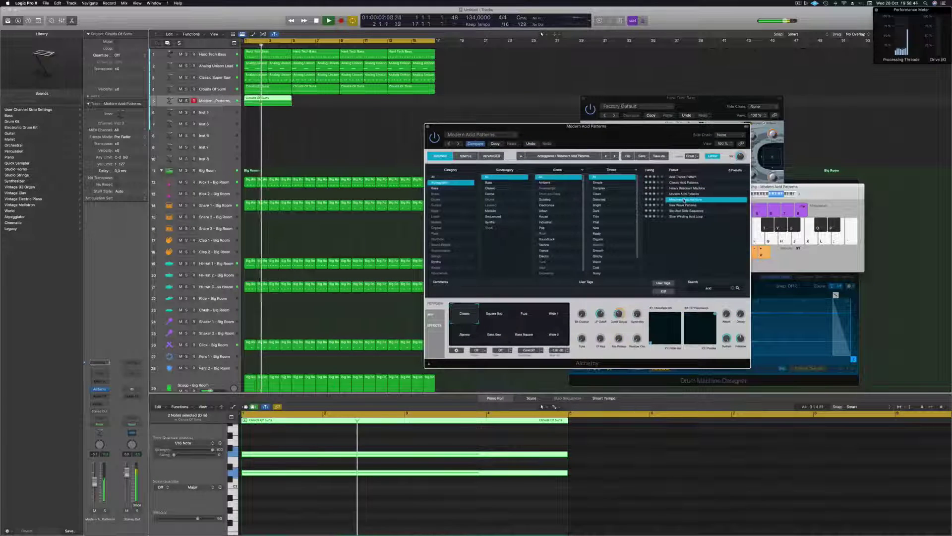
Audition Saw Wave Patterns and Slow Winding Acid Loop, including the latter's Down/Up Resonant and Up/Down Resonant variations.
left_click(686, 205)
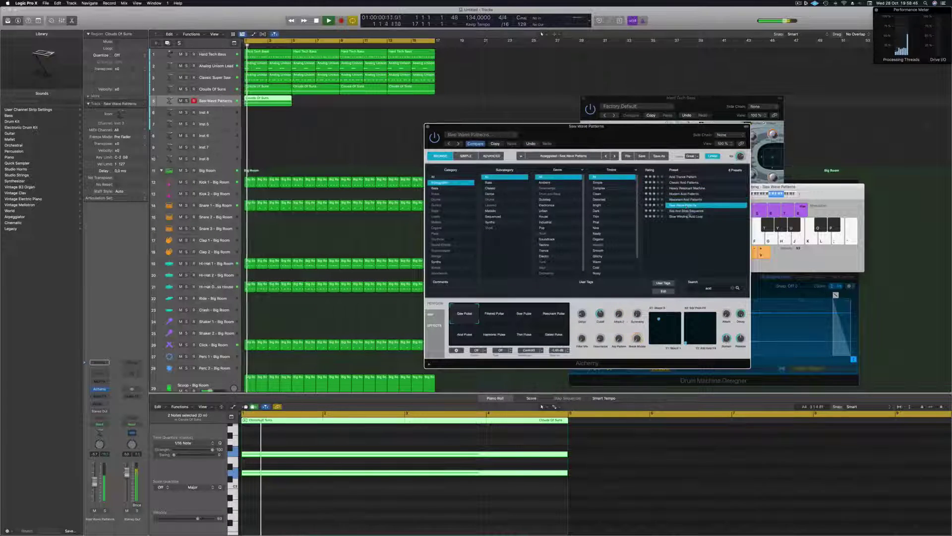
left_click_drag(652, 135, 630, 133)
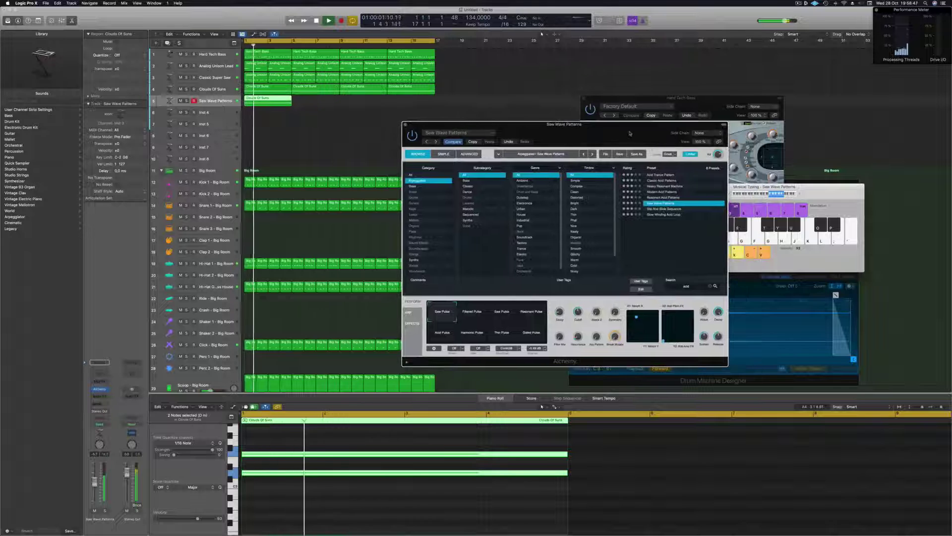
left_click(664, 209)
left_click(664, 215)
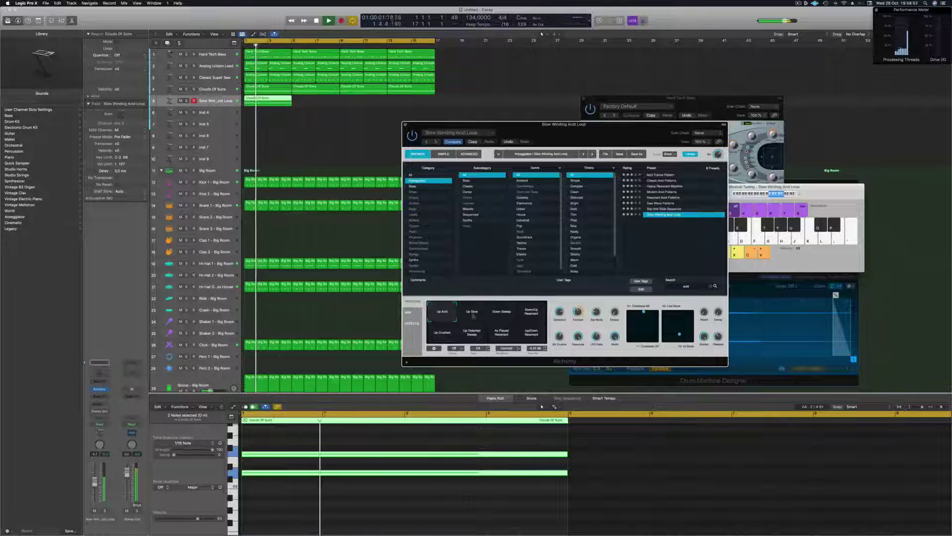
left_click(533, 321)
left_click(533, 333)
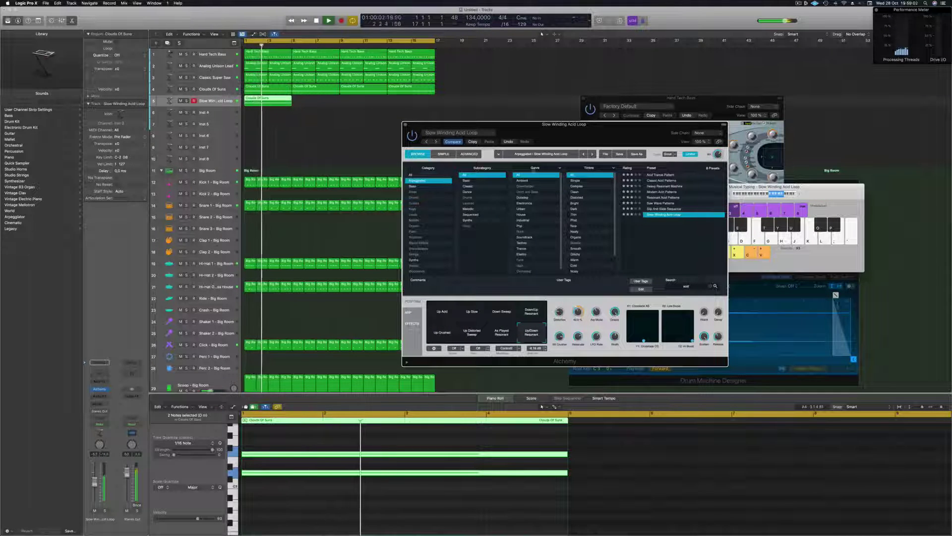
Clear the acid preset search and load the Ultra Fat Bass preset.
left_click(709, 287)
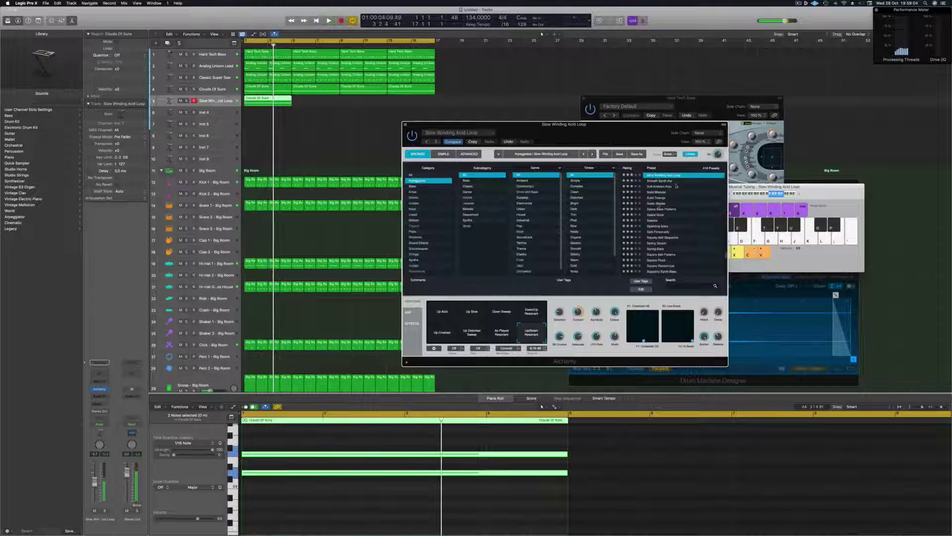
scroll(677, 203, "down", 5)
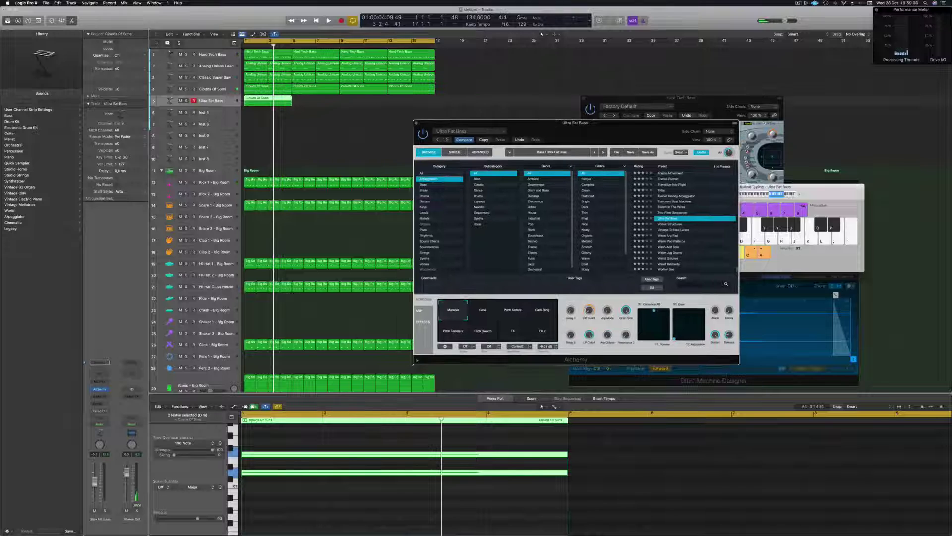
Copy the four-bar Clouds Of Suns region along the Ultra Fat Bass track until it reaches bar 17, and play it from the start.
left_click_drag(270, 102, 378, 106)
left_click(289, 100, "shift")
key("Return")
key("space")
left_click_drag(593, 131, 600, 101)
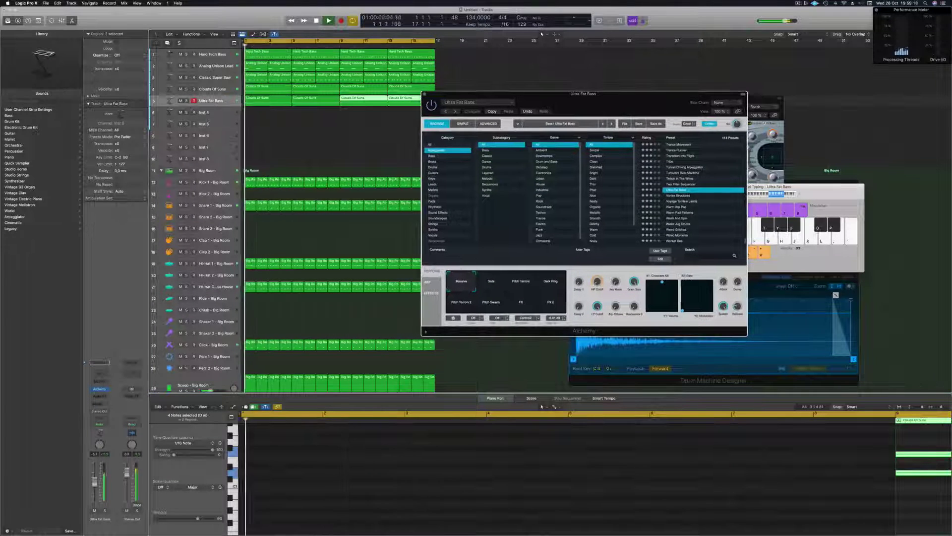
Audition the Ultra Fat Bass variations, including Dark Ring, Pitch Swarm, FX and FX 2, with the track soloed and in the full mix.
left_click(187, 101)
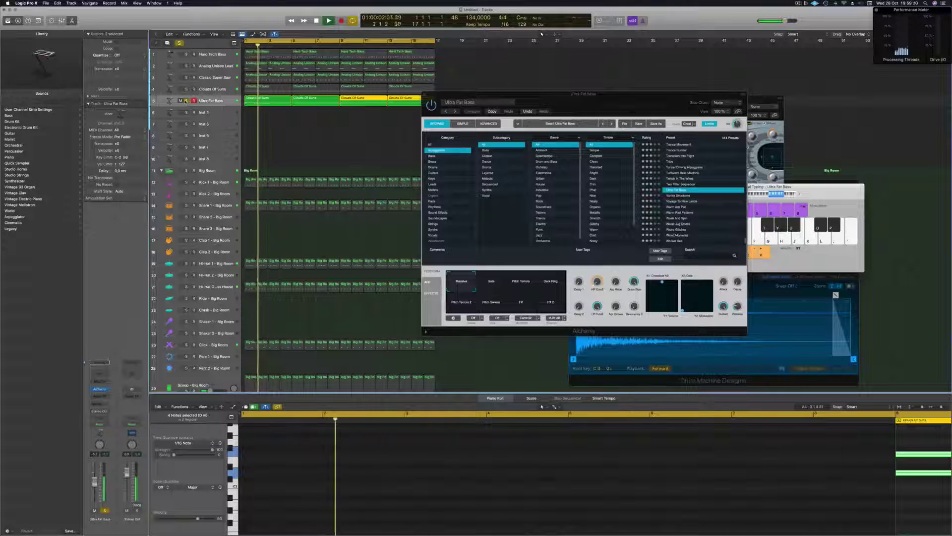
left_click(186, 101)
key("Return")
left_click(521, 281)
left_click_drag(546, 94, 598, 72)
left_click(606, 254)
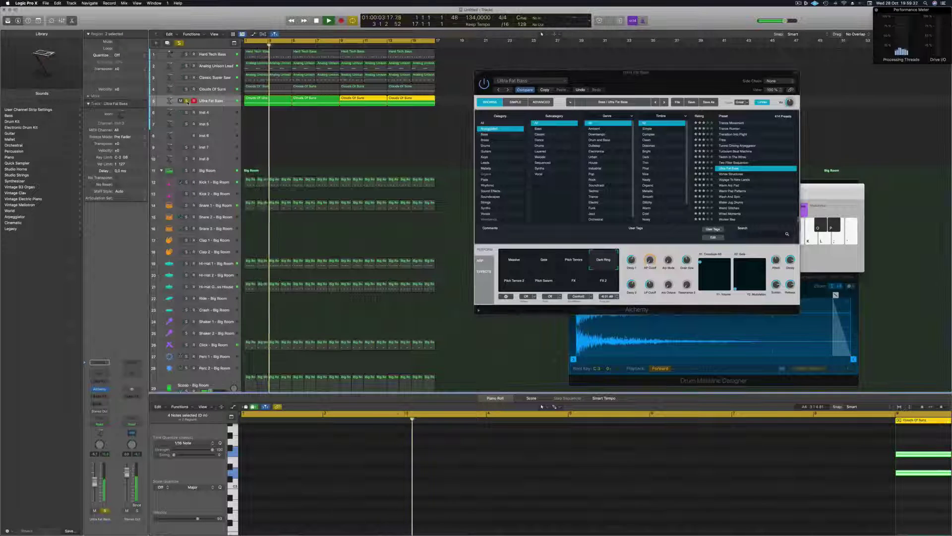
left_click(541, 281)
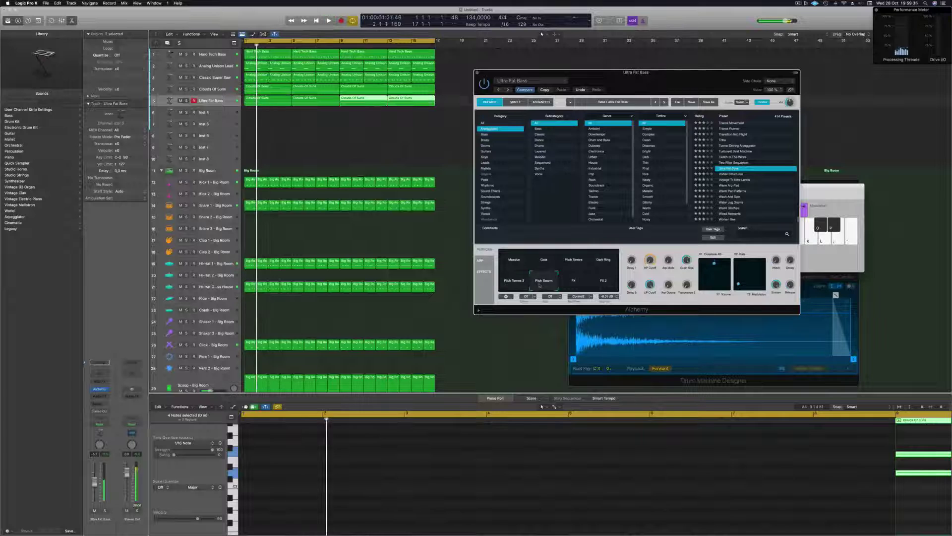
left_click(575, 283)
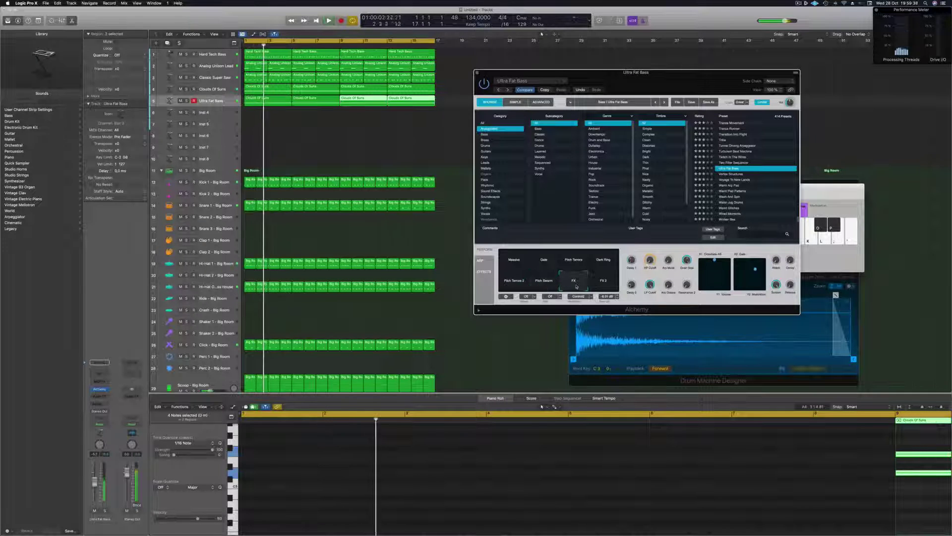
left_click(604, 281)
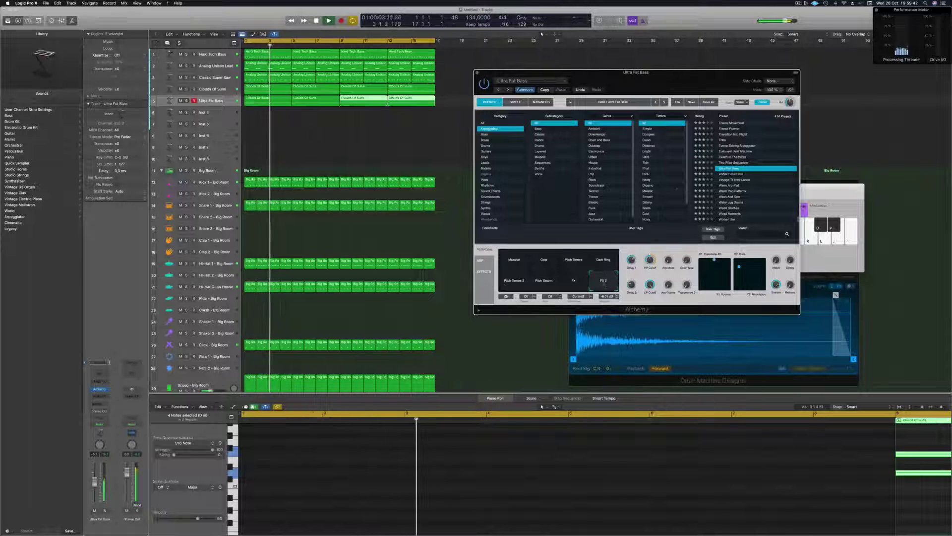
left_click_drag(680, 80, 613, 94)
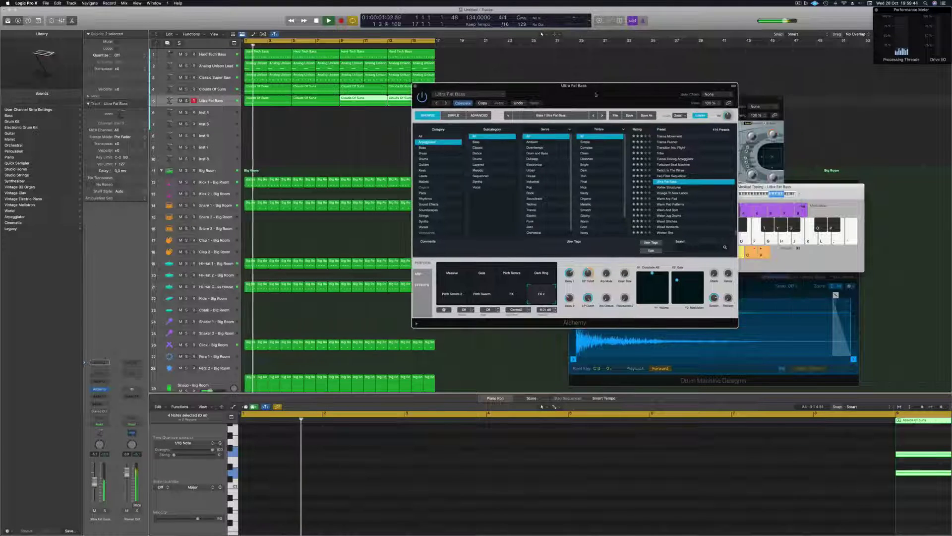
Compare the FX 2 sound soloed and in the full mix, and select all regions on the Ultra Fat Bass track.
left_click(186, 101)
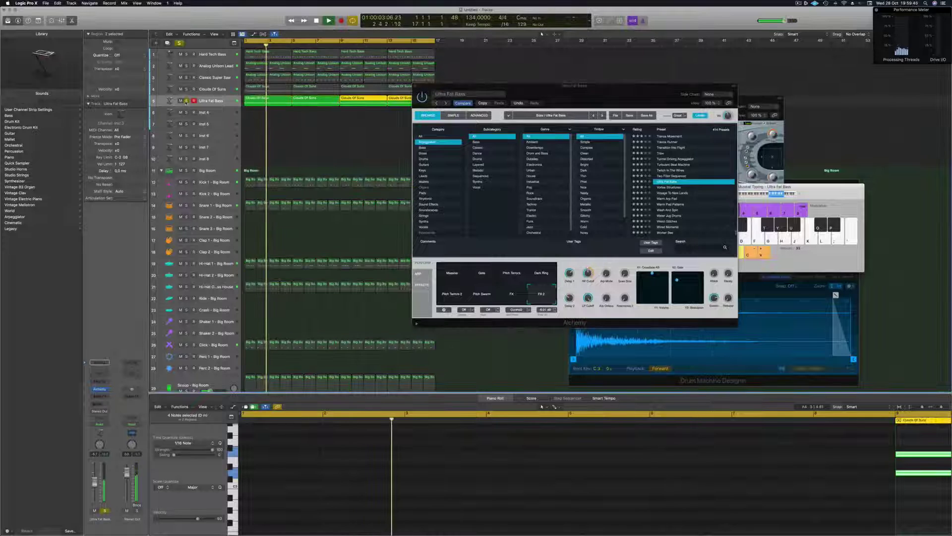
left_click(186, 101)
key("space")
key("space")
left_click(204, 102)
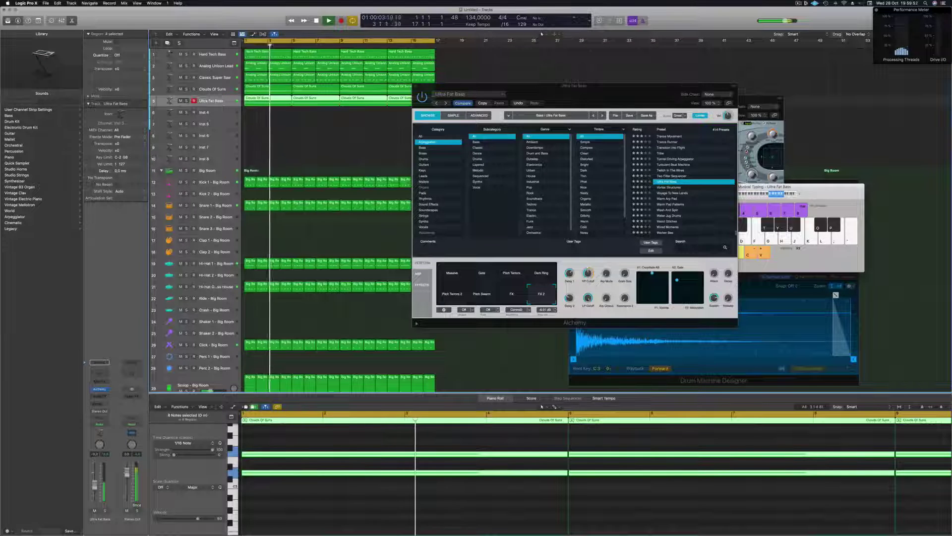
key("space")
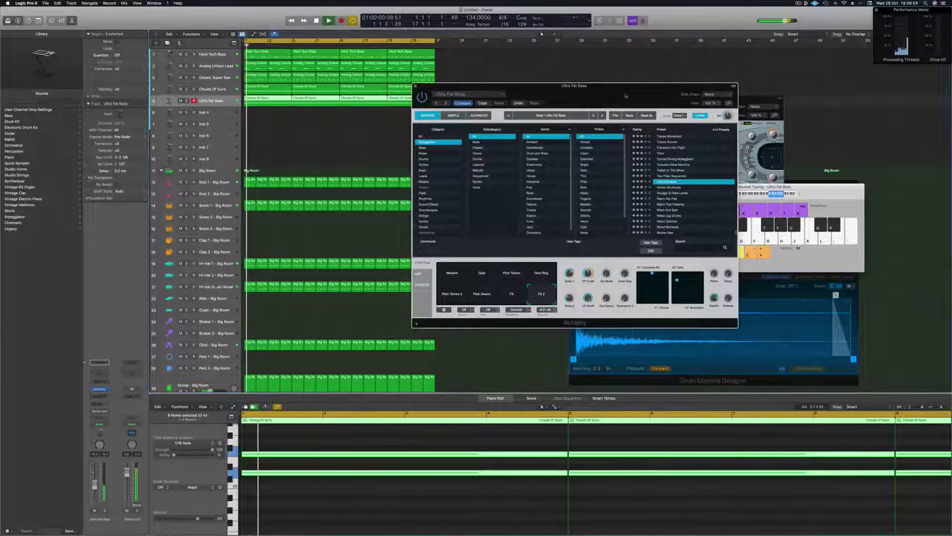
Audition the Vortex Structures and Voyage To New Lands presets against the mix, and load Warm Arp Pad on the fifth track.
left_click(671, 187)
key("space")
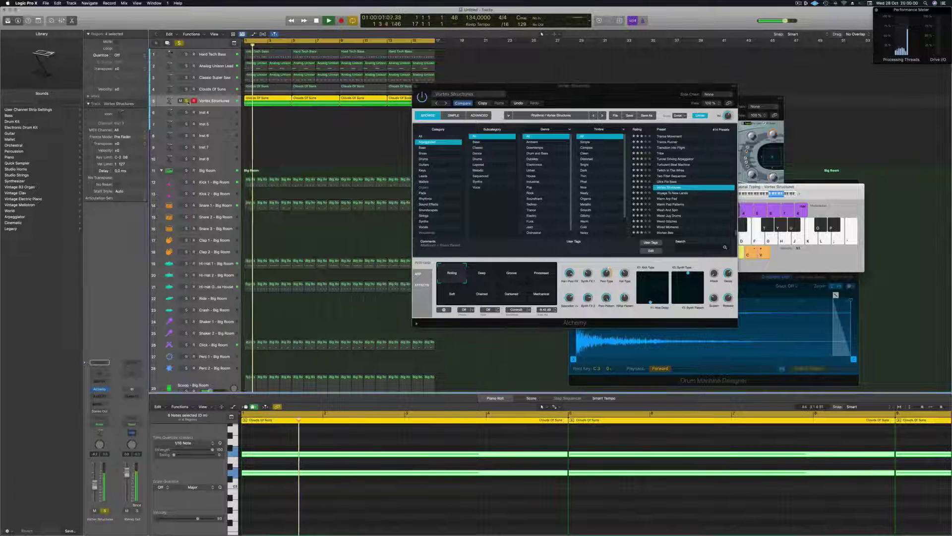
left_click(699, 192)
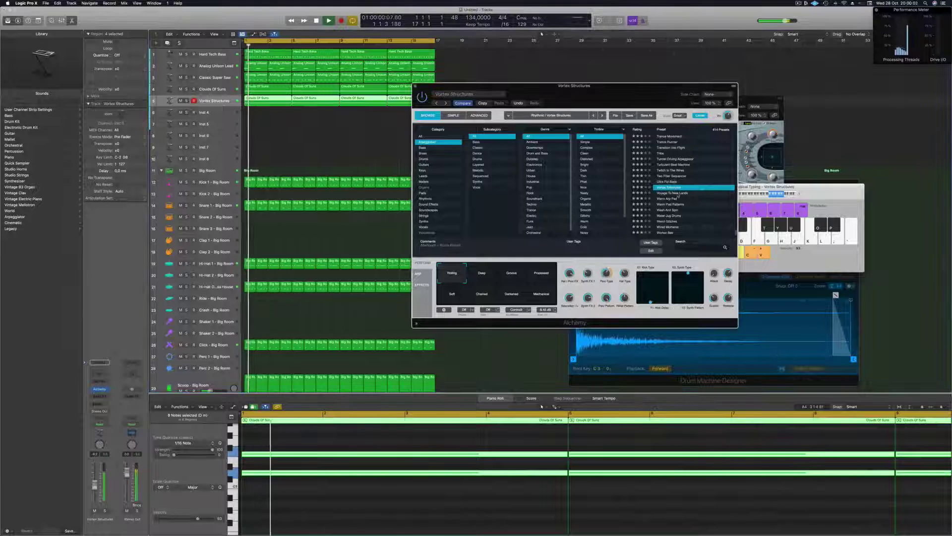
left_click_drag(641, 96, 668, 91)
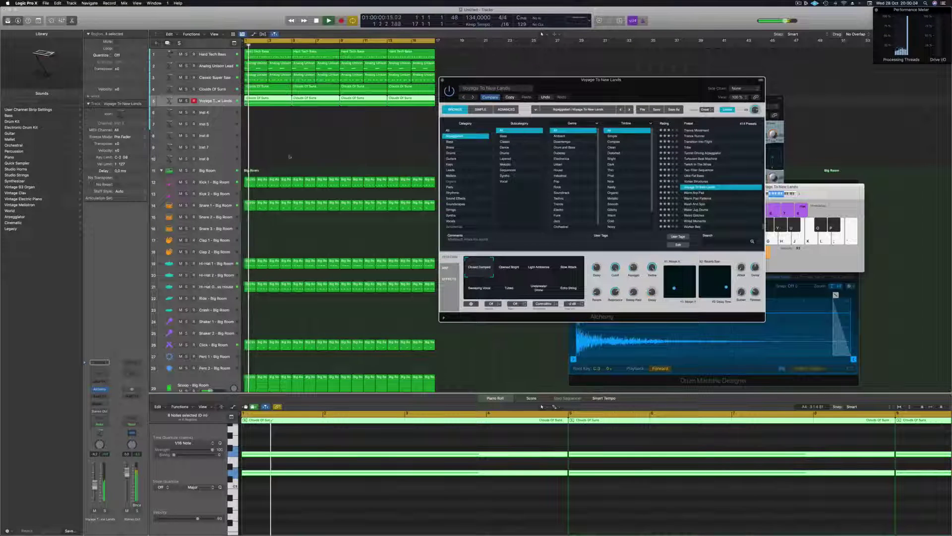
left_click(694, 193)
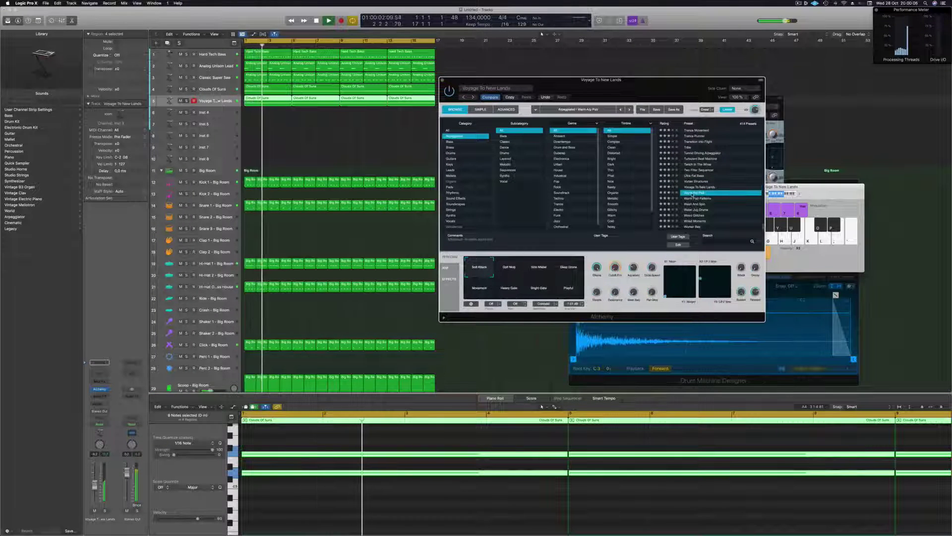
scroll(630, 169, "down", 2)
scroll(587, 193, "down", 1)
scroll(590, 194, "down", 1)
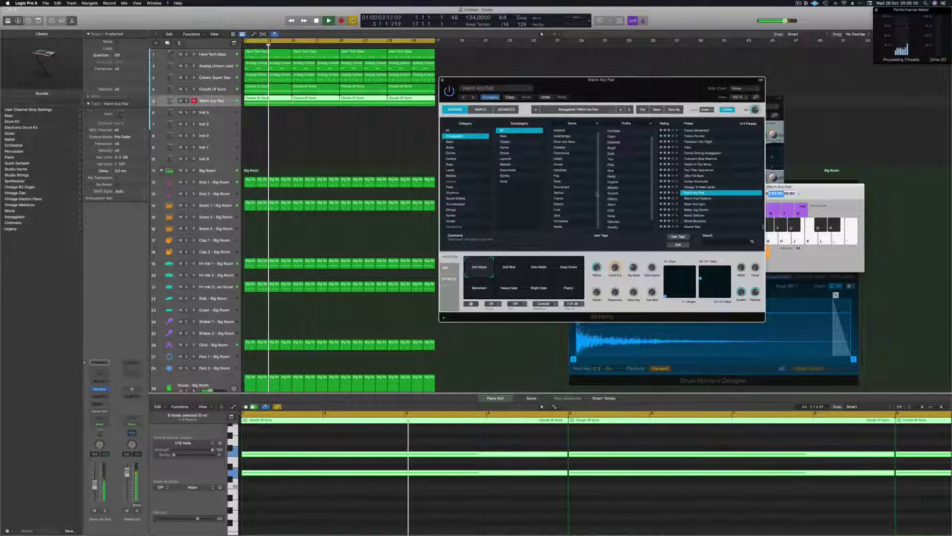
Audition the Weird Glitches and Wired Moments presets on the fifth track against the playing mix.
scroll(635, 198, "down", 2)
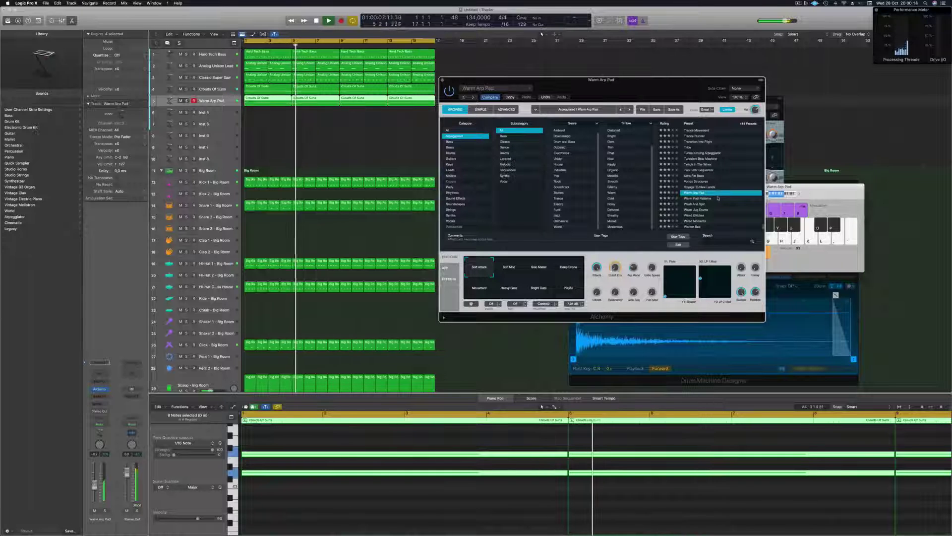
left_click(699, 215)
key("Return")
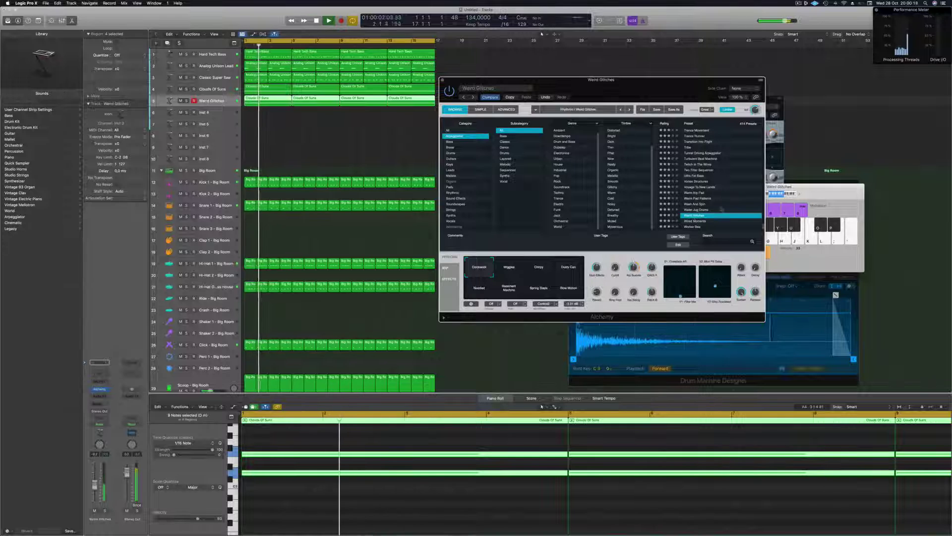
left_click(699, 221)
key("Return")
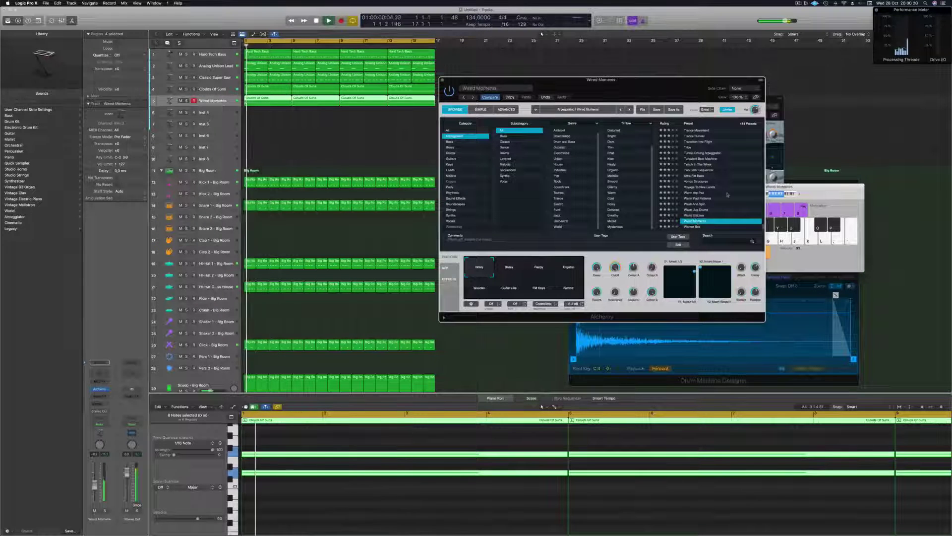
Audition the Wired Moments variations and compare the Guitar Like one soloed and in the full mix.
left_click(510, 270)
left_click(536, 268)
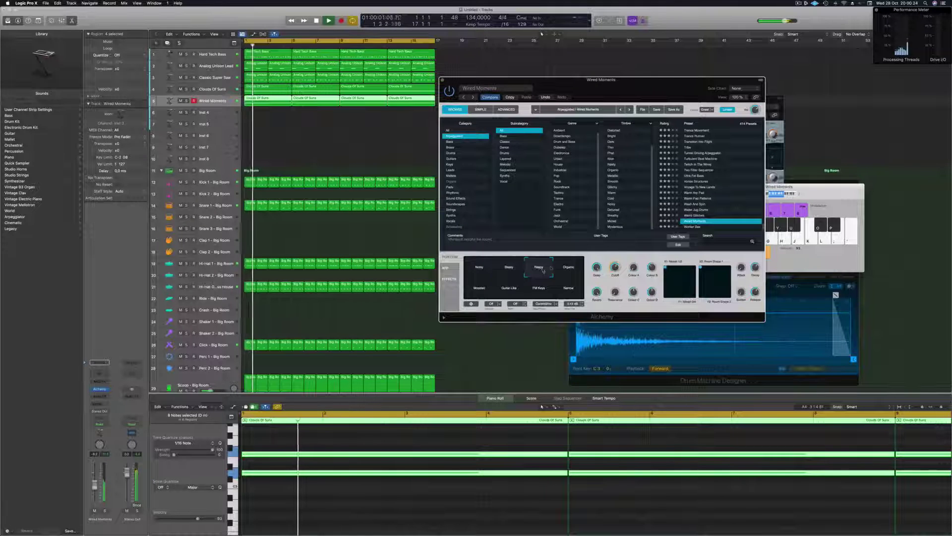
left_click(569, 268)
left_click(481, 291)
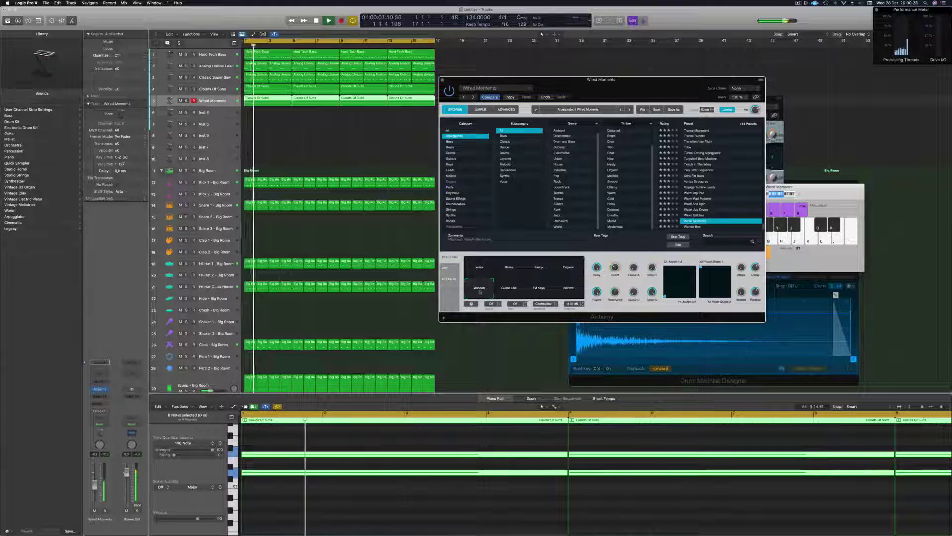
left_click(508, 288)
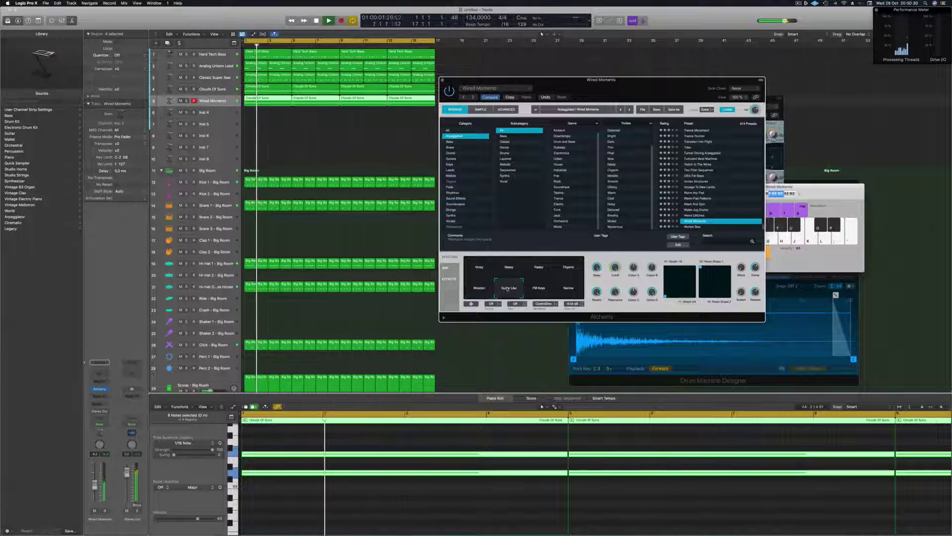
left_click(540, 291)
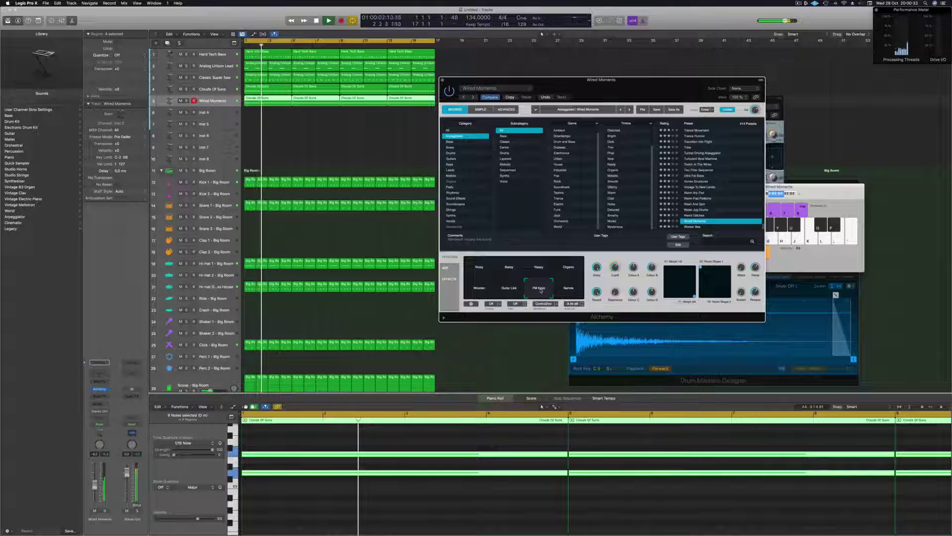
left_click(568, 290)
left_click(507, 292)
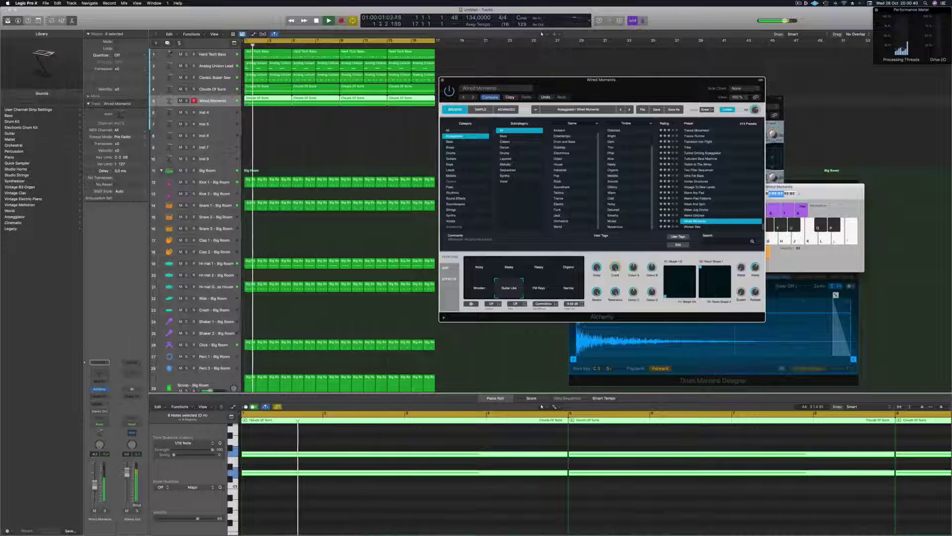
left_click(106, 511)
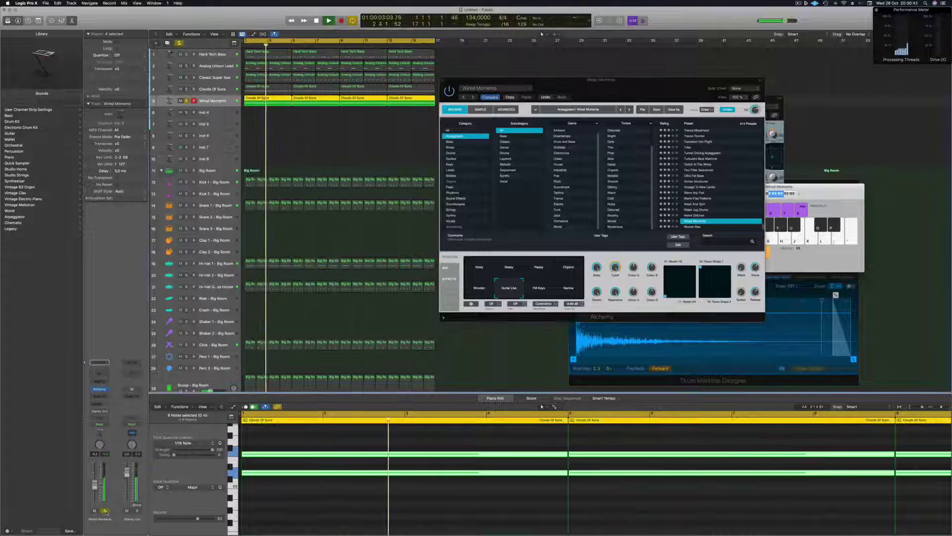
left_click(105, 511)
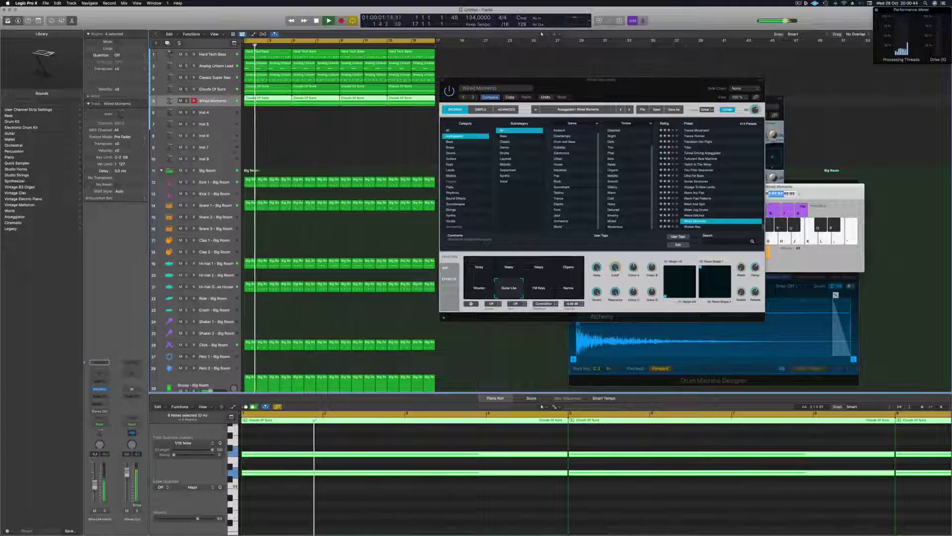
Audition the Worker Bee, Tribe and Transition Into Flight presets, including the Pulse variation of Transition Into Flight.
left_click(700, 226)
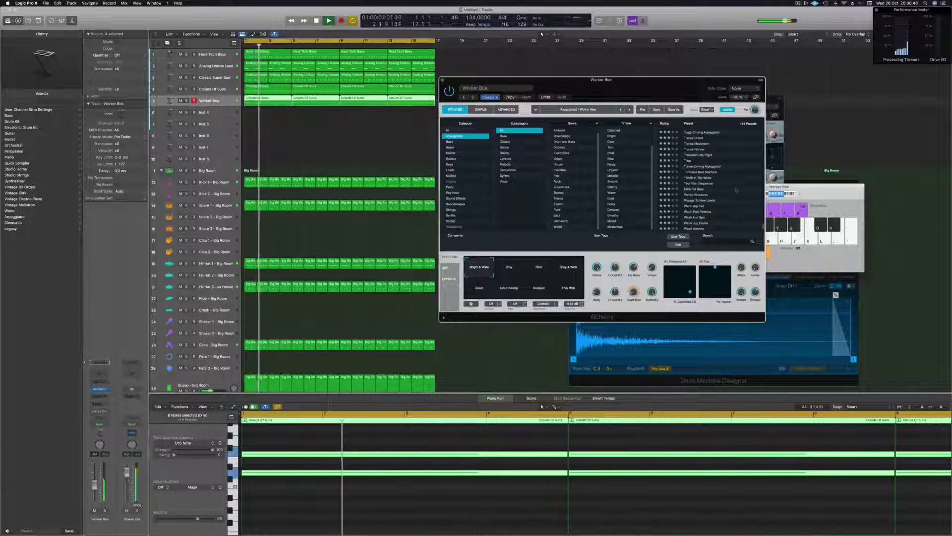
left_click(691, 160)
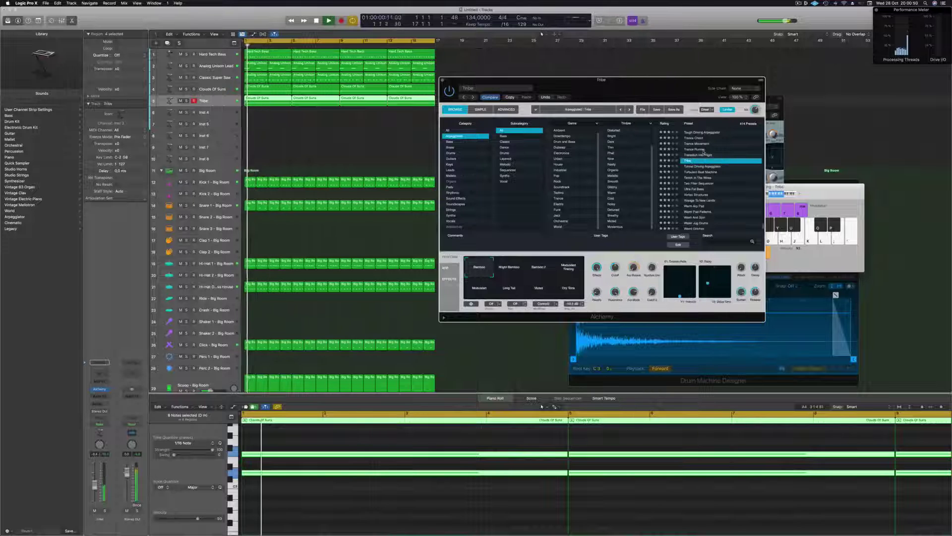
left_click(708, 155)
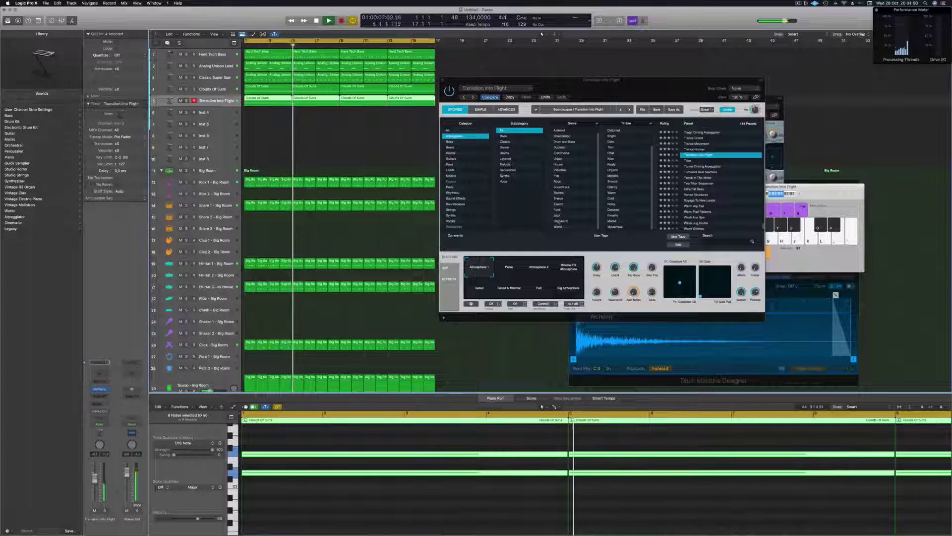
left_click(511, 269)
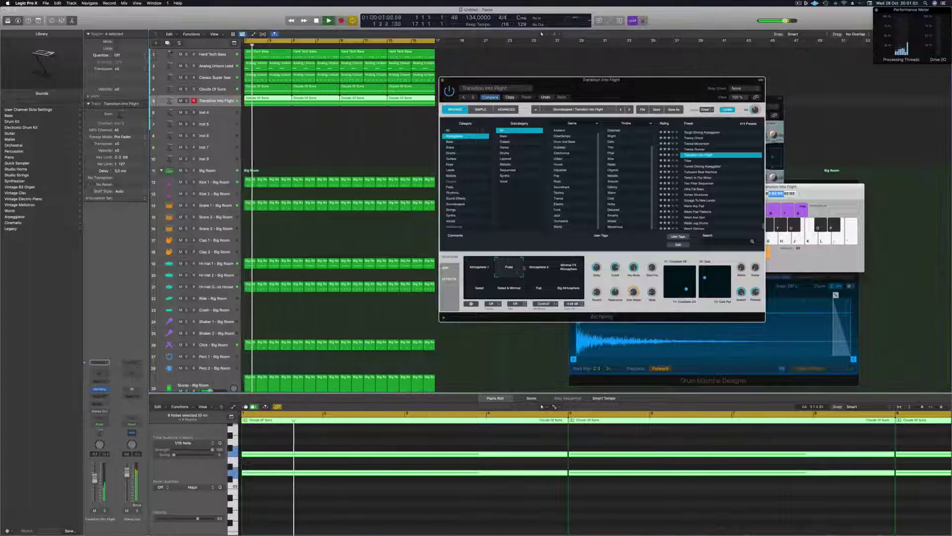
Audition the Trance Runner, Trance Movement, Trance Chord and Tough Driving Arpeggiator presets against the mix.
scroll(707, 185, "up", 3)
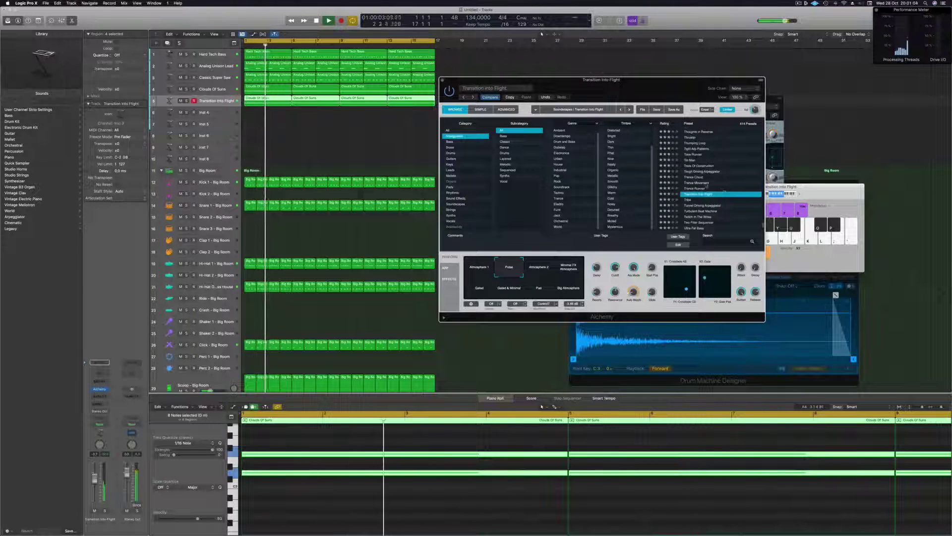
left_click(694, 188)
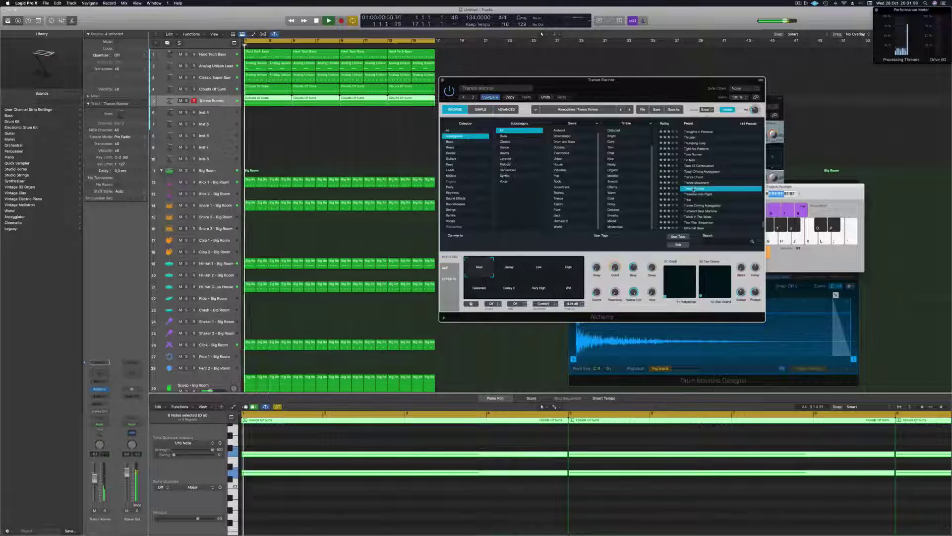
left_click(706, 183)
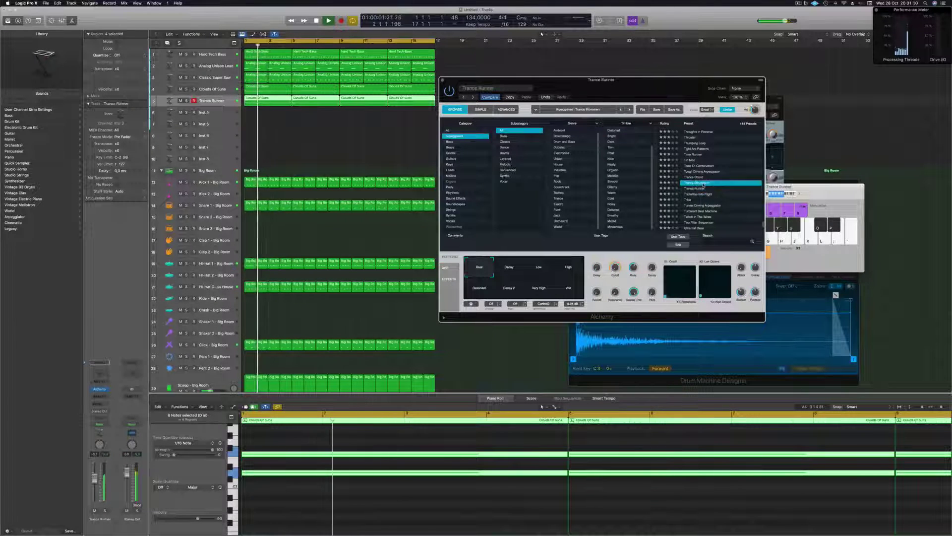
left_click(695, 178)
scroll(732, 182, "up", 1)
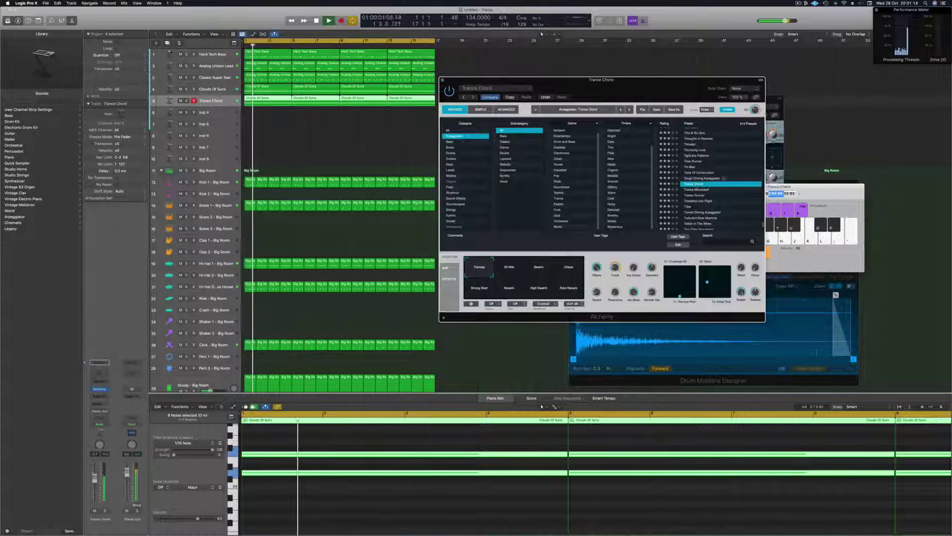
left_click(708, 179)
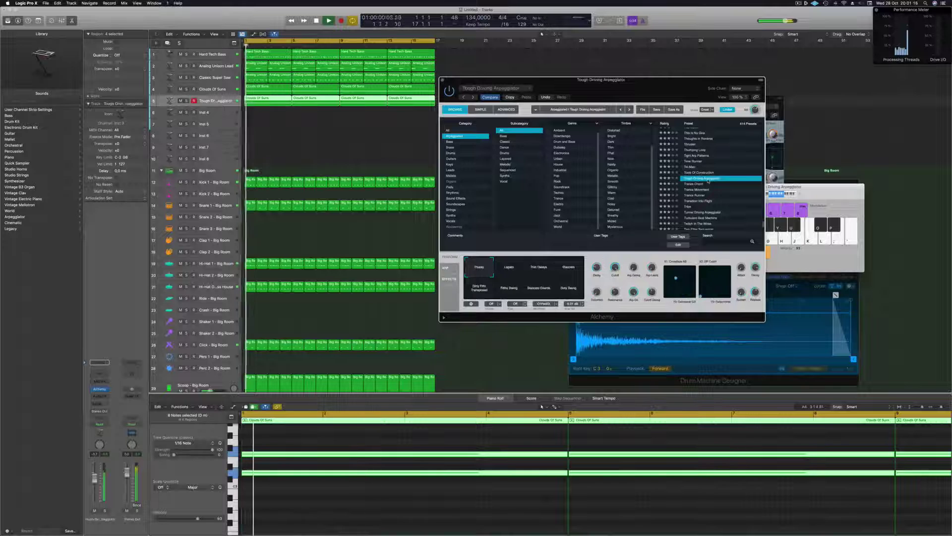
Load the Tools Of Construction preset and audition its variations, including Underground, Garden and Reversed, against the mix.
scroll(712, 180, "up", 4)
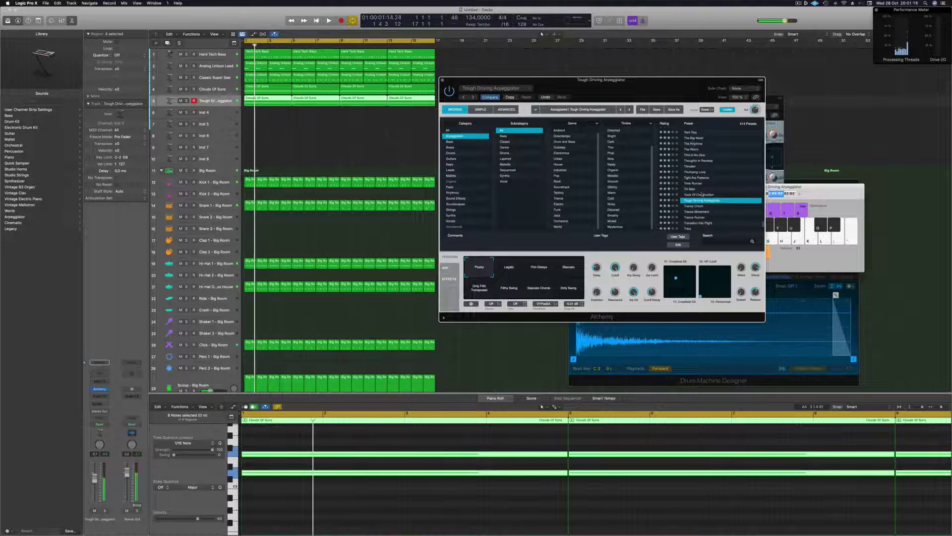
left_click(703, 195)
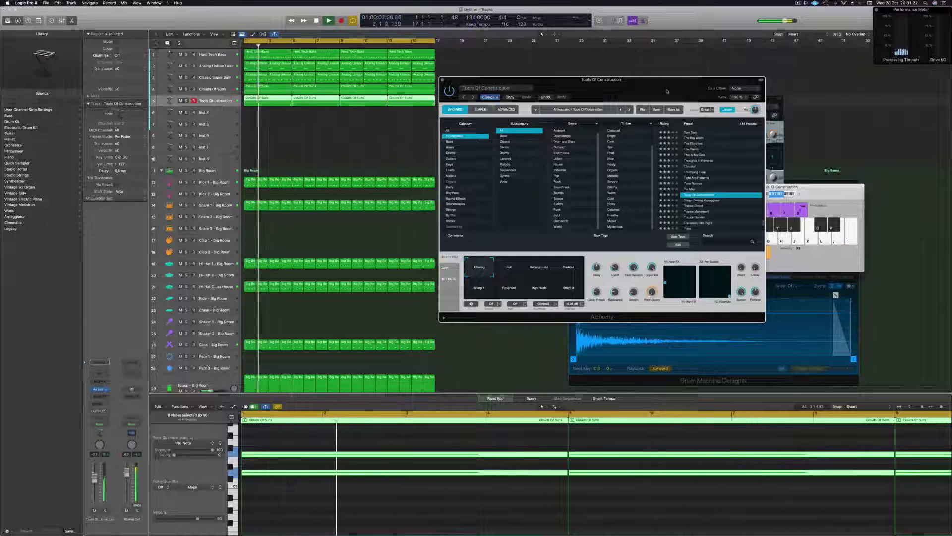
left_click_drag(668, 91, 699, 95)
left_click(540, 270)
left_click(575, 271)
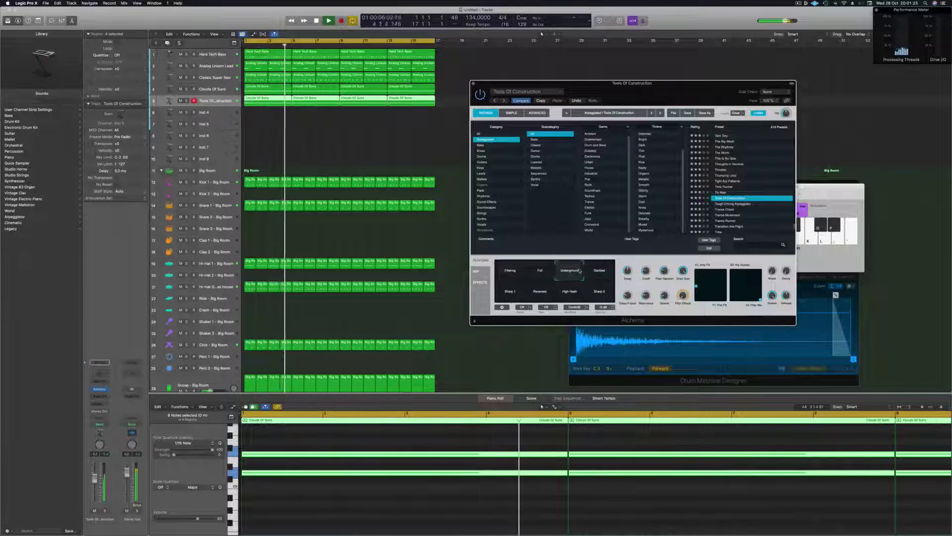
left_click(609, 269)
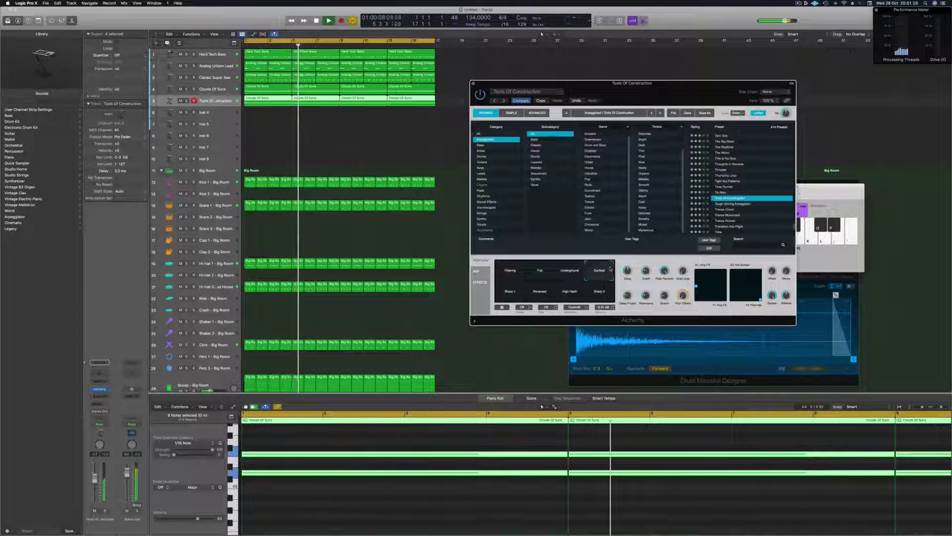
left_click(569, 300)
left_click(551, 299)
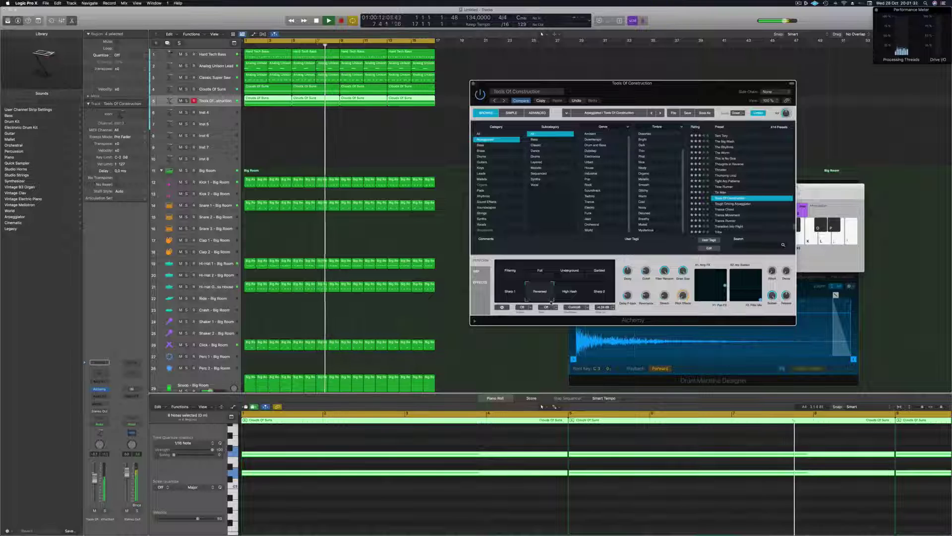
Audition further arpeggiated presets on the fifth track, including Time Runner, Tight Arp Patterns and Thumping Loop.
left_click(725, 193)
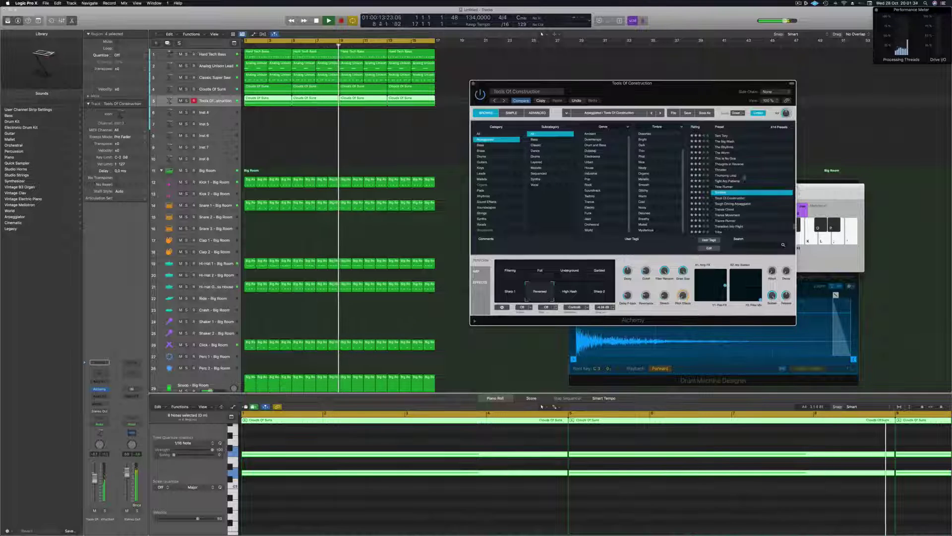
left_click(741, 186)
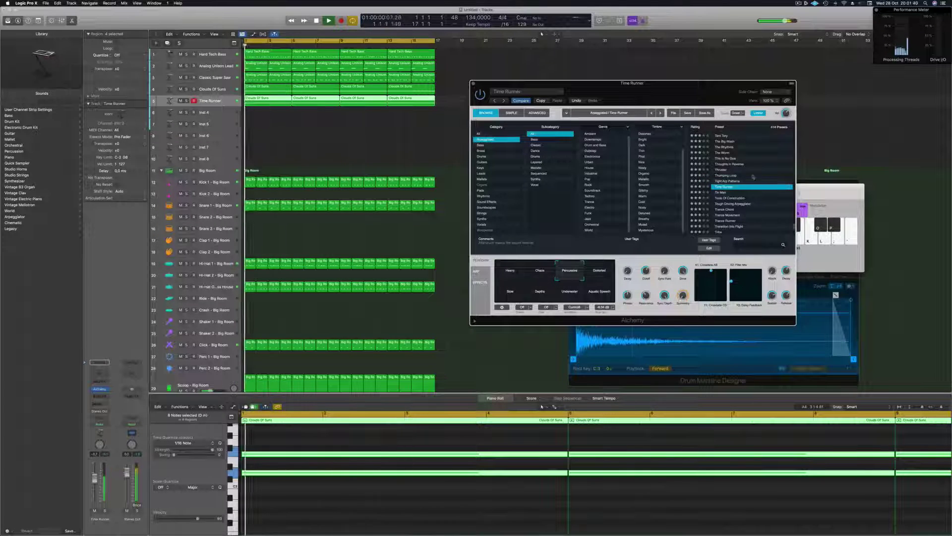
left_click(730, 181)
scroll(732, 199, "up", 3)
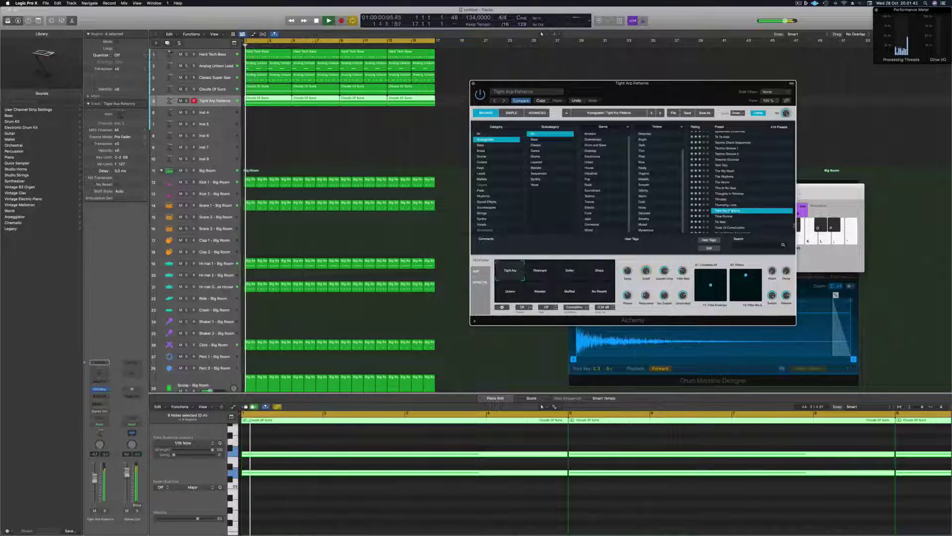
left_click(732, 205)
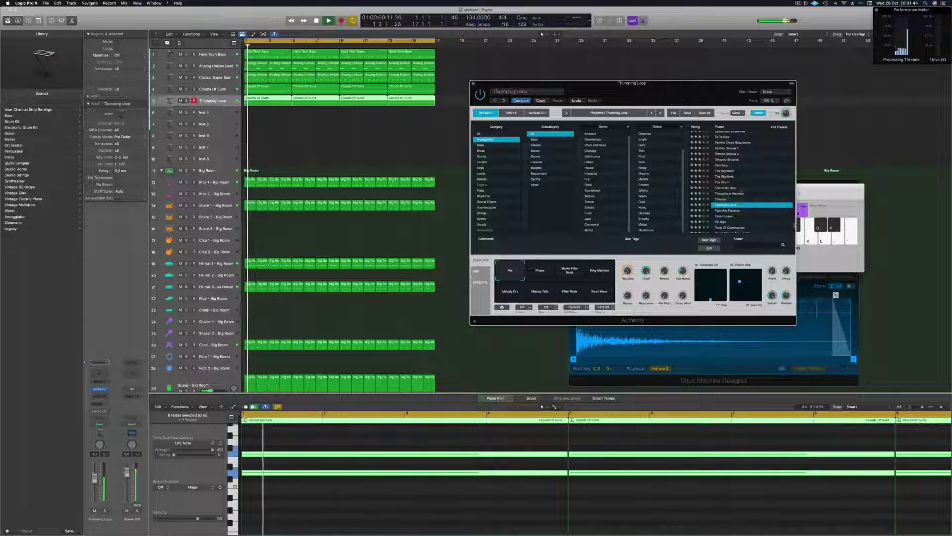
left_click(721, 198)
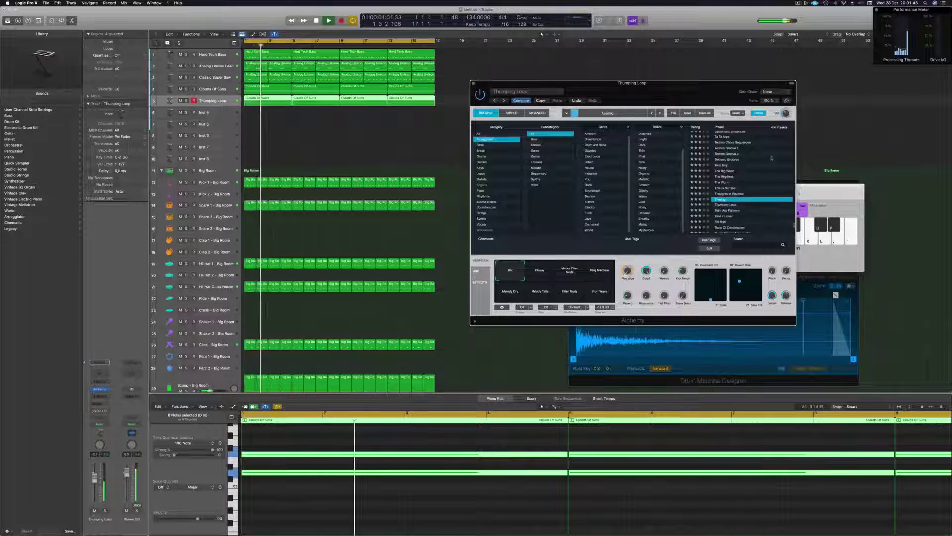
Audition the This Is Nu Goa, The Worm, Terri Tory and Techno Groove 1 presets, and load Ta Ta Arps on the fifth track.
left_click(729, 187)
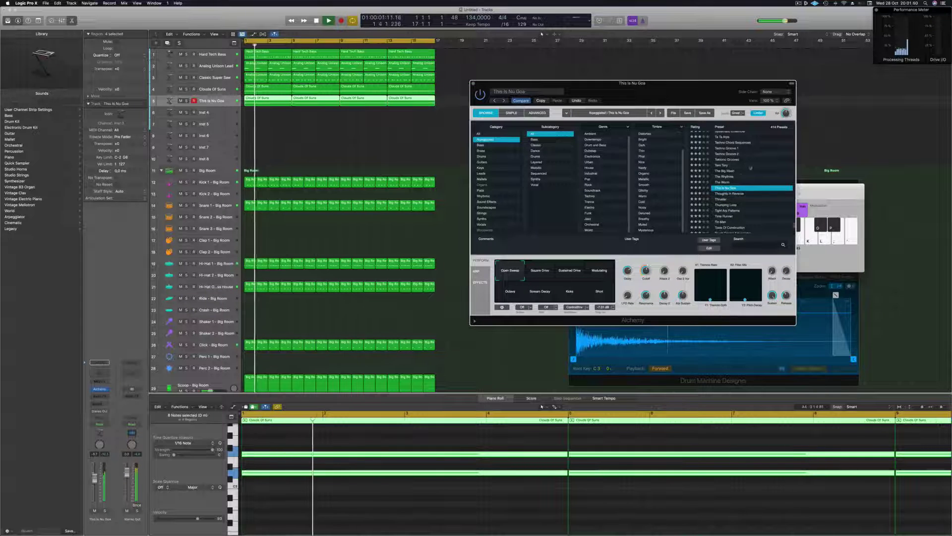
left_click(739, 182)
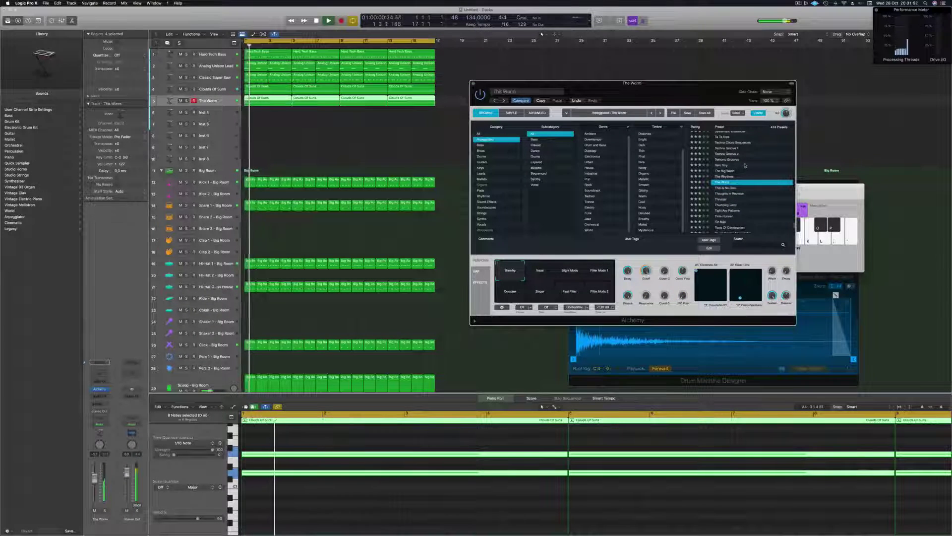
scroll(753, 168, "up", 1)
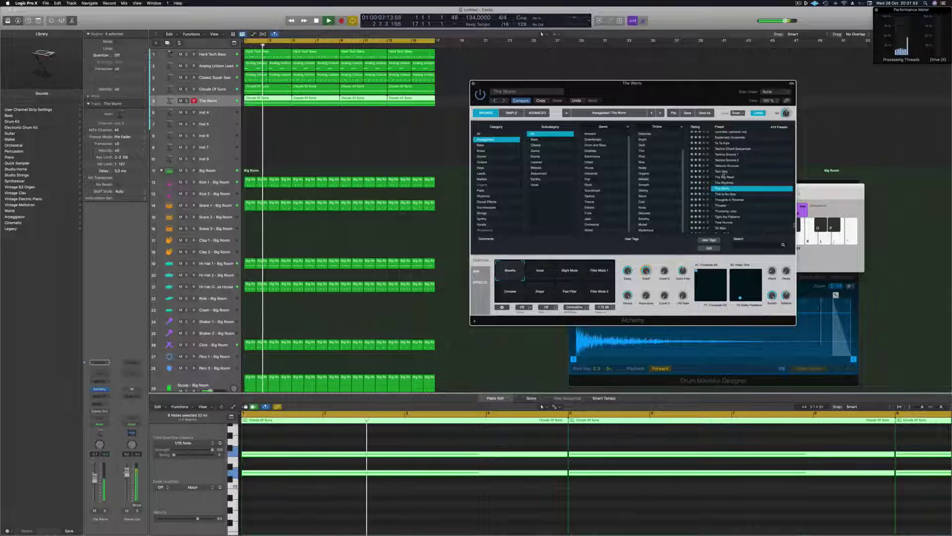
left_click(724, 171)
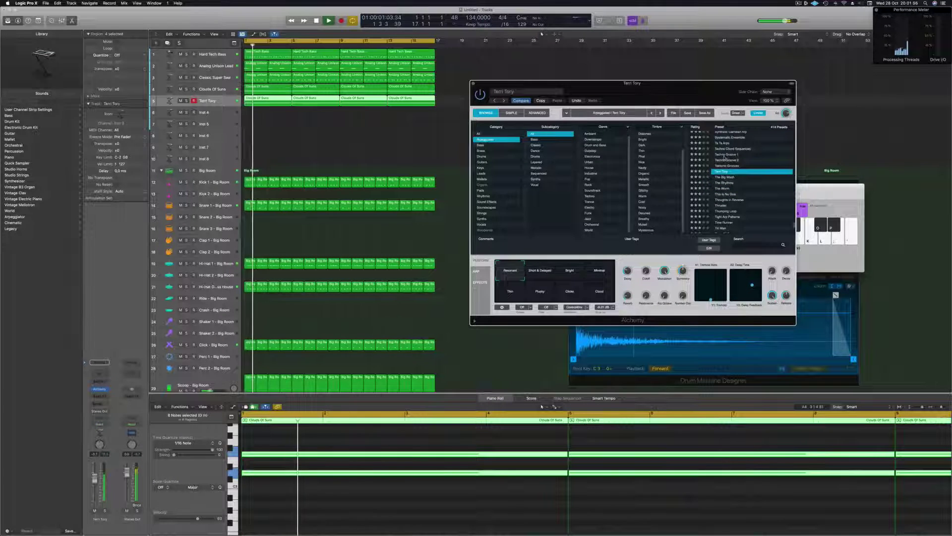
left_click(724, 155)
scroll(725, 189, "up", 7)
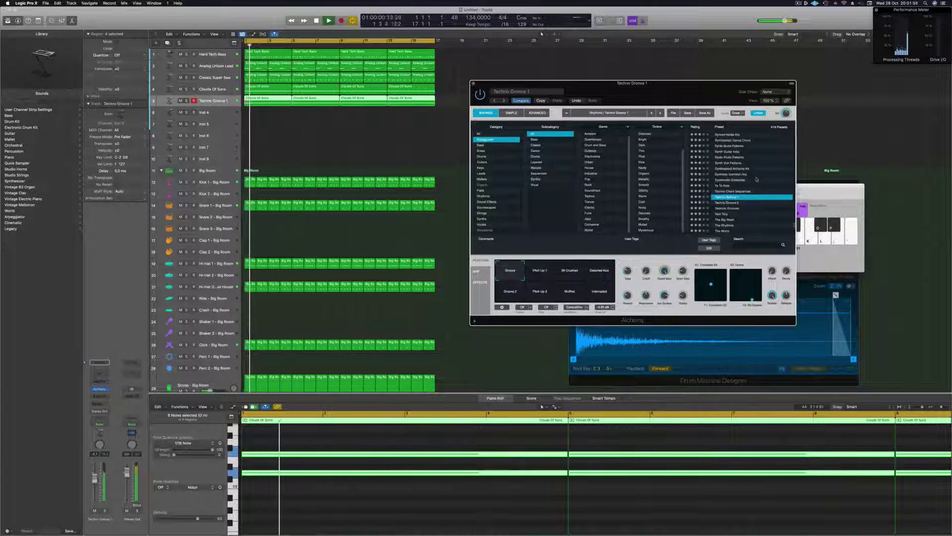
left_click(723, 186)
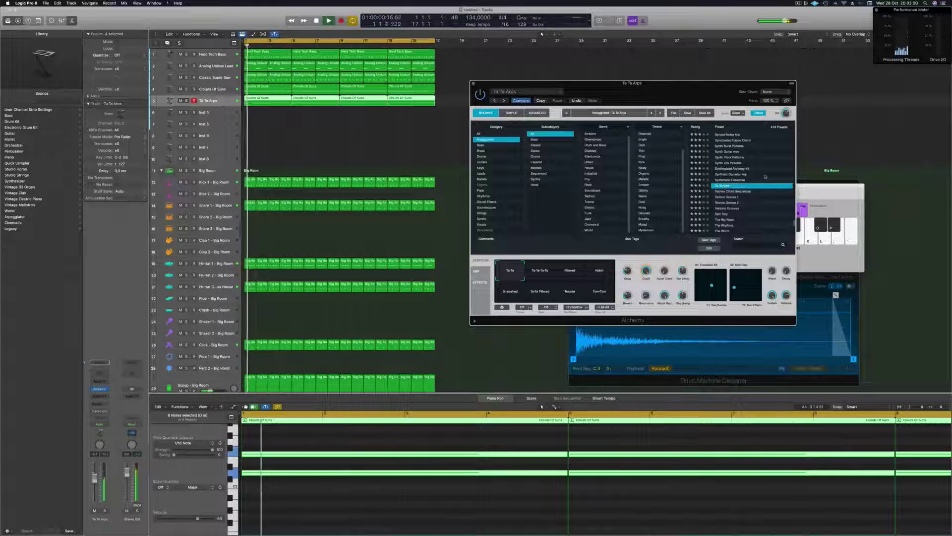
Audition the Synth Guitar Arps, Synth Pluck Patterns, Synced Noise Arp and Swarming Arp presets on the fifth track.
scroll(764, 177, "up", 6)
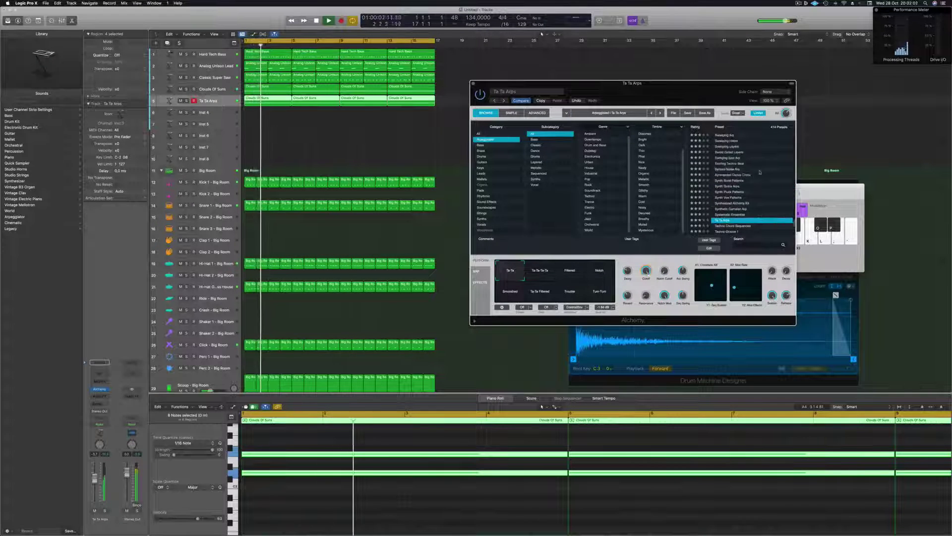
left_click(732, 187)
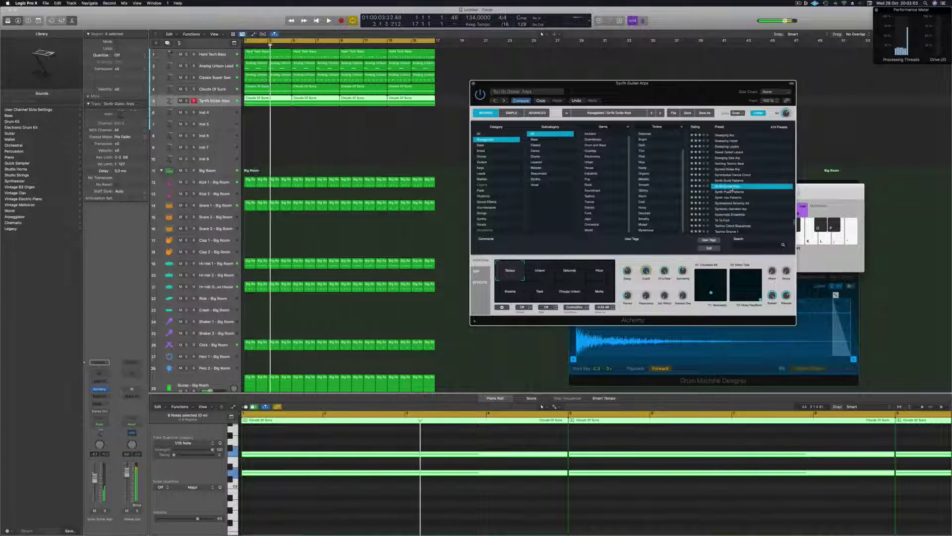
left_click(759, 191)
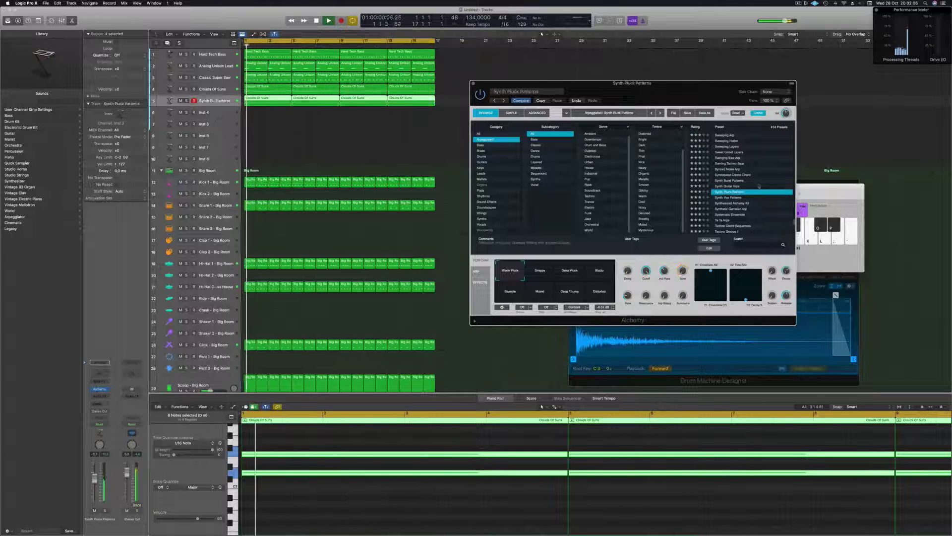
scroll(764, 192, "up", 2)
left_click(729, 183)
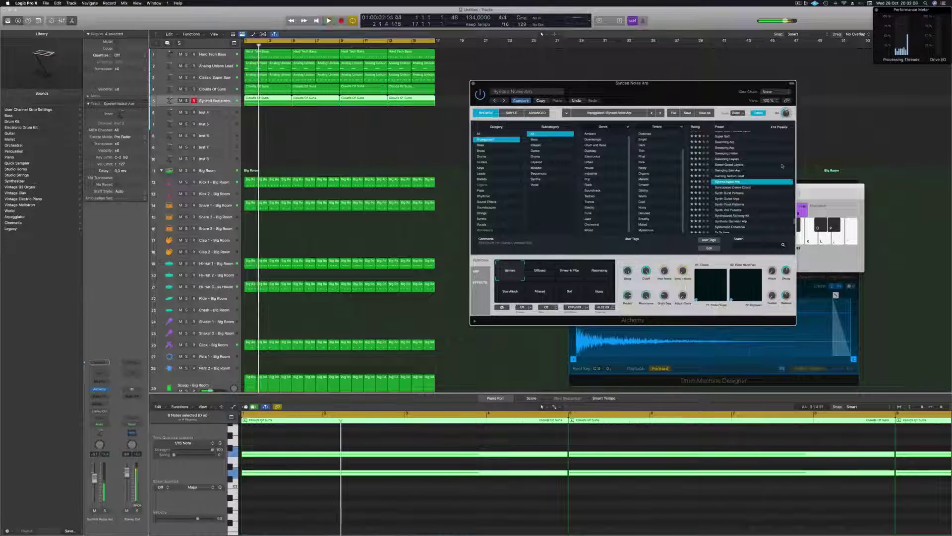
scroll(773, 169, "up", 3)
left_click(723, 162)
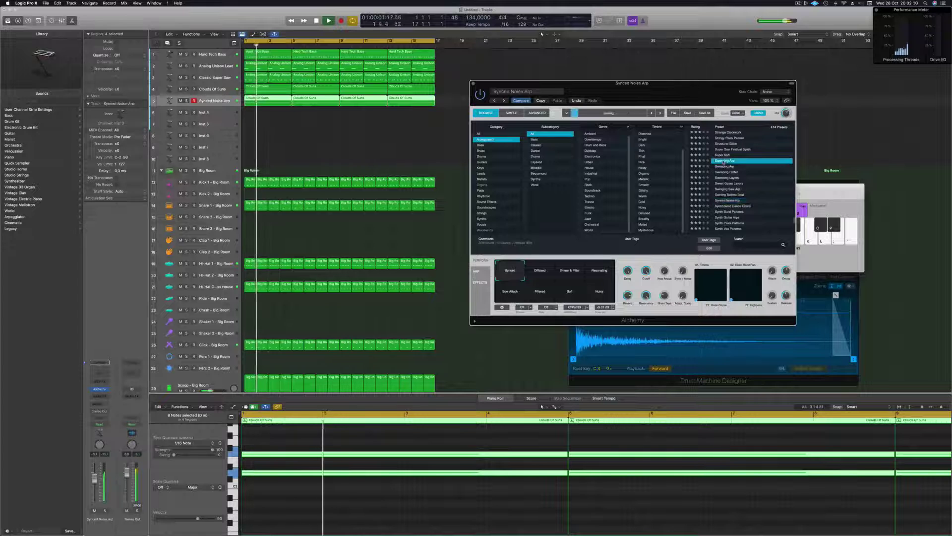
scroll(732, 153, "up", 1)
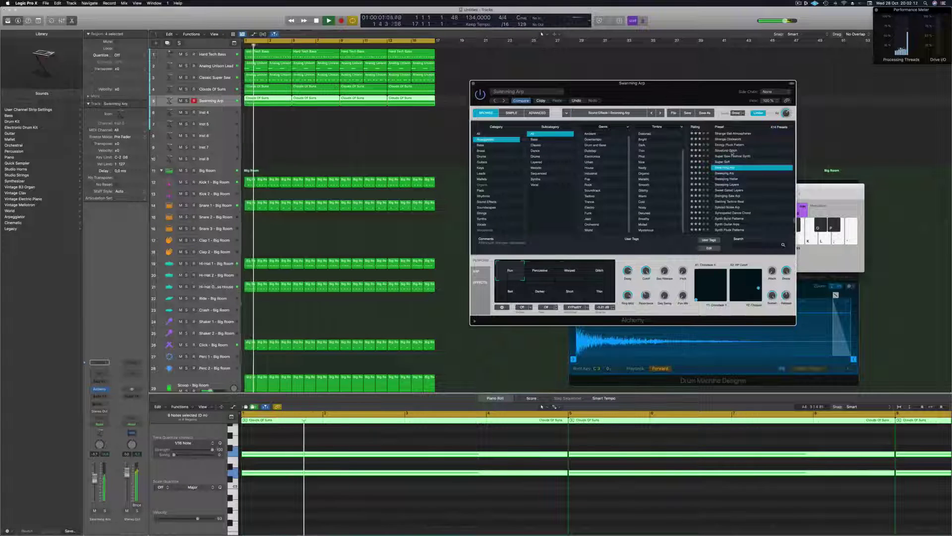
Audition the Structural Glitch and Star Dust Arp presets against the mix.
left_click(732, 151)
scroll(773, 163, "up", 5)
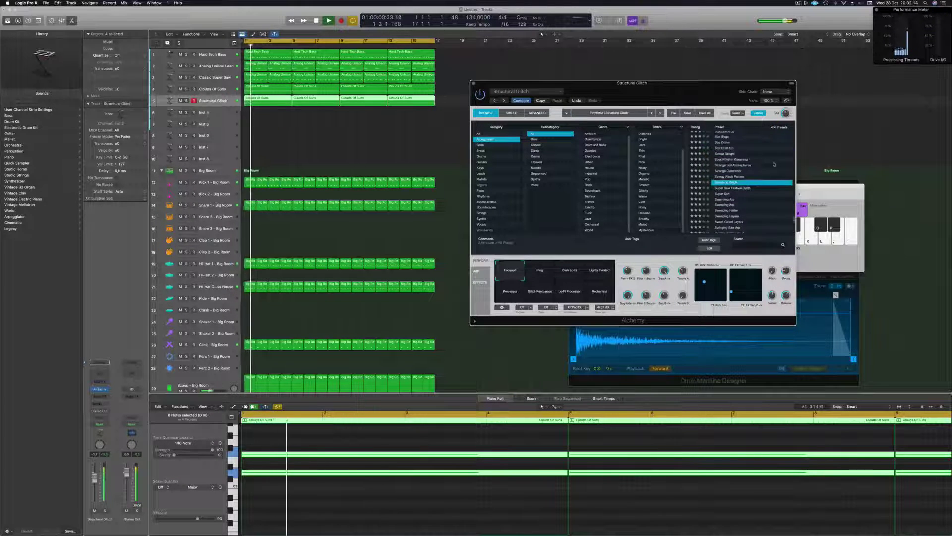
scroll(759, 168, "up", 3)
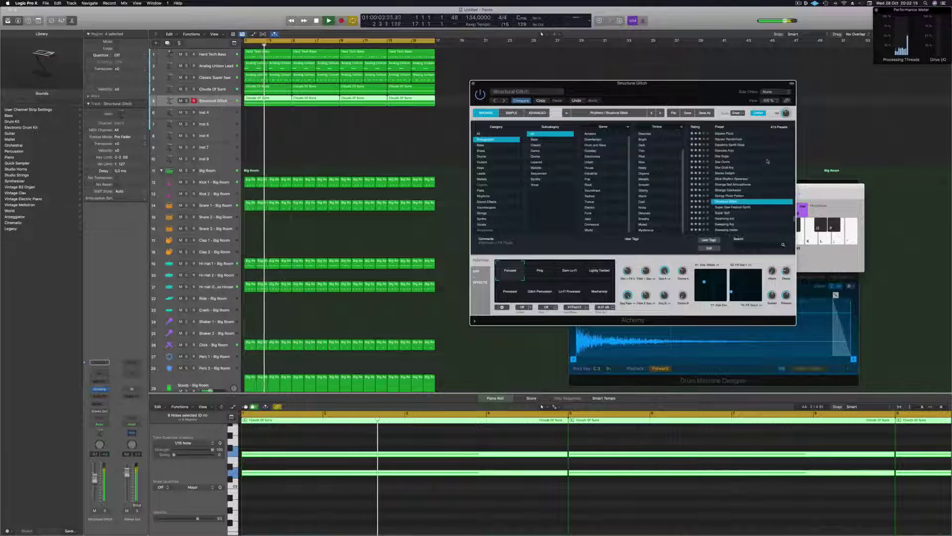
left_click(726, 163)
key("space")
left_click(741, 167)
scroll(742, 165, "up", 2)
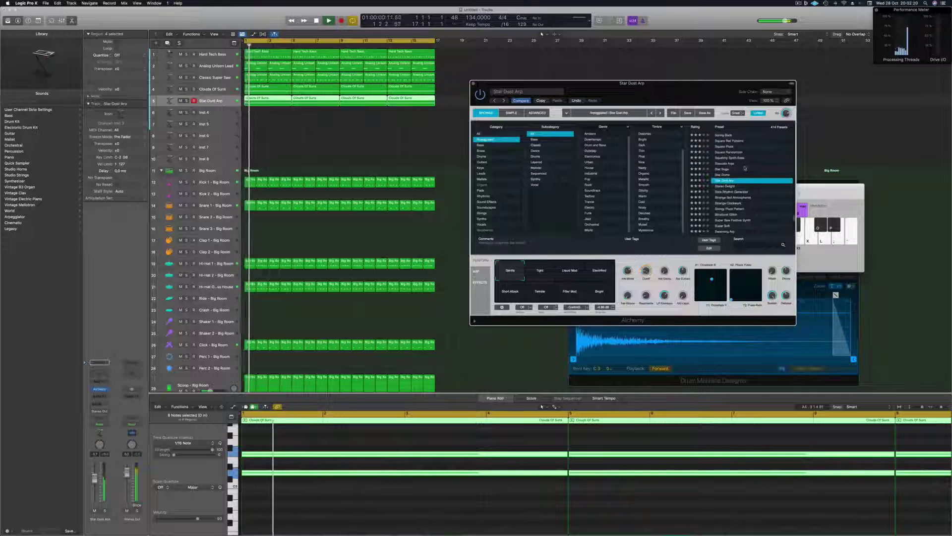
Audition the Star Bugs, Spring-Back, Sonic Shelter, Space Bass Patterns and Soft Ambient Arps presets against the mix.
left_click(728, 169)
scroll(727, 170, "up", 5)
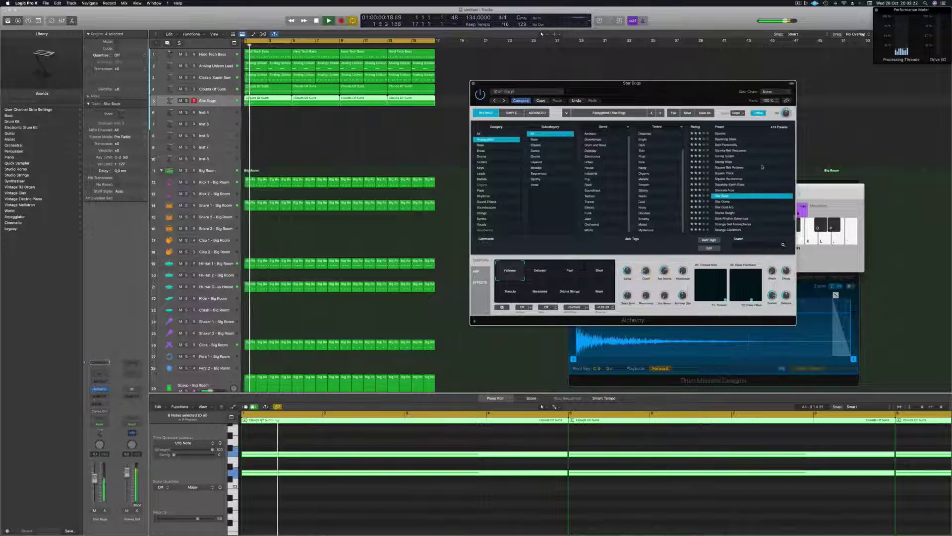
left_click(724, 161)
scroll(756, 171, "up", 8)
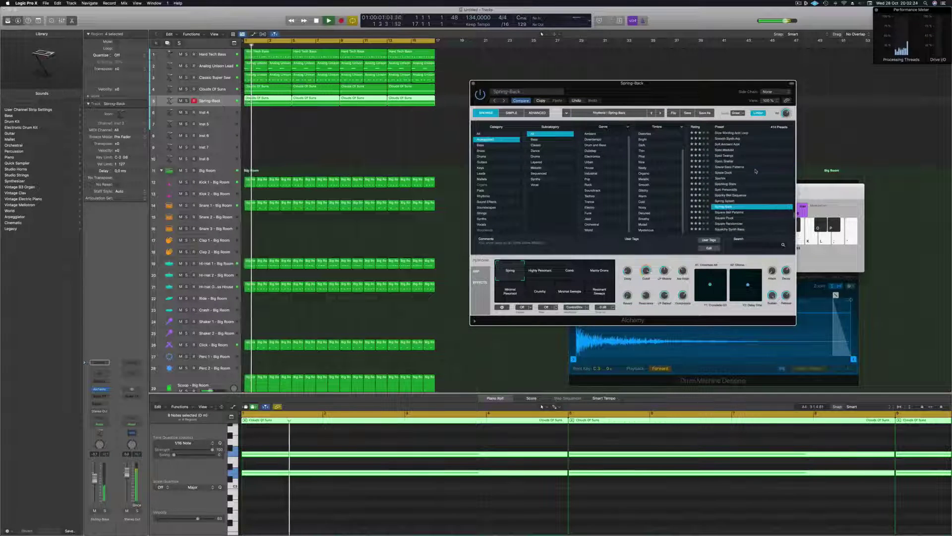
left_click(723, 161)
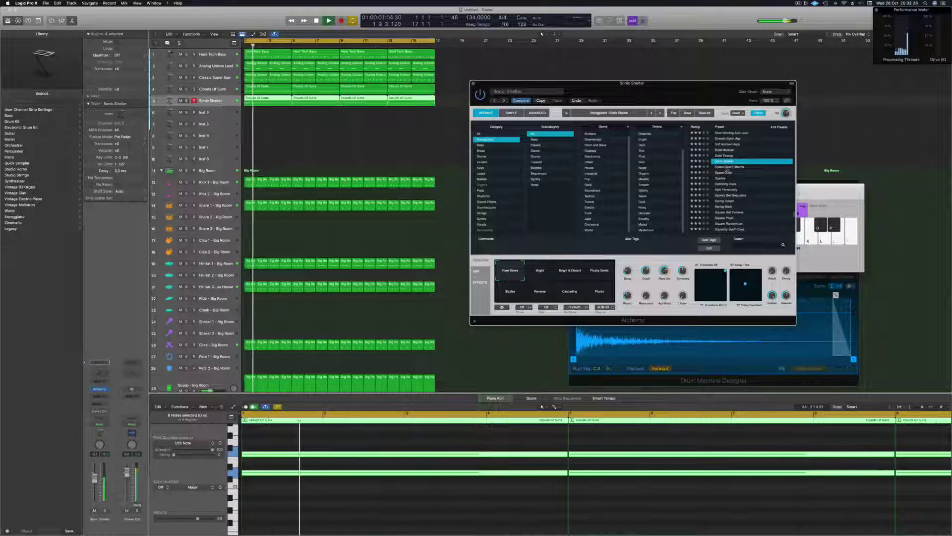
left_click(733, 167)
scroll(739, 167, "up", 3)
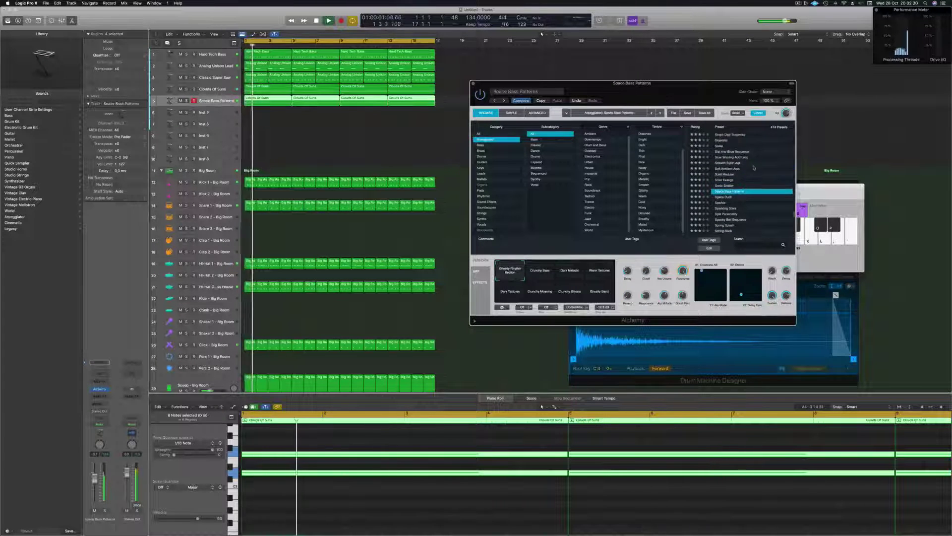
left_click(725, 170)
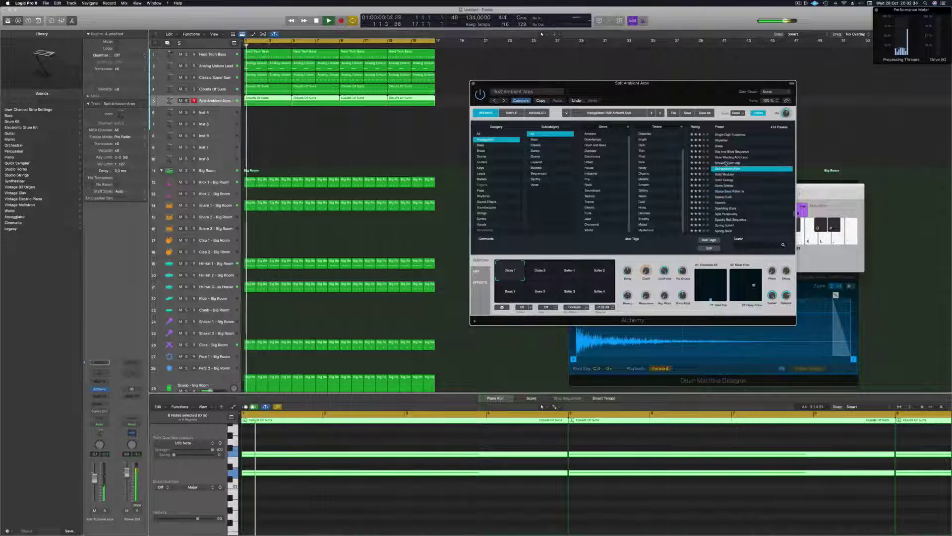
Load the Smooth Synth Arp preset and audition its variations, including Tight Attack, Filter Sweep, Pluck, Cooler, Warmer, Rounded and Pulse.
left_click(728, 162)
scroll(756, 171, "up", 3)
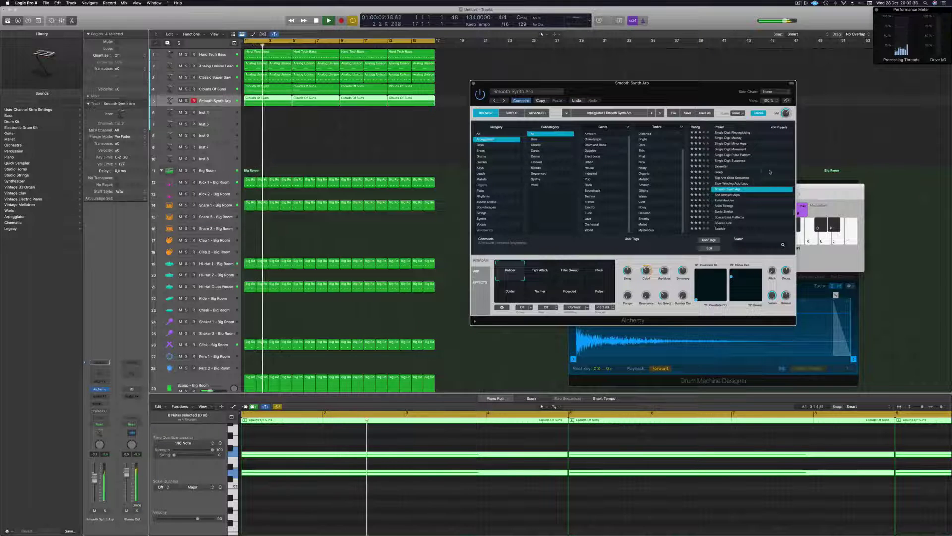
left_click(541, 272)
left_click(572, 276)
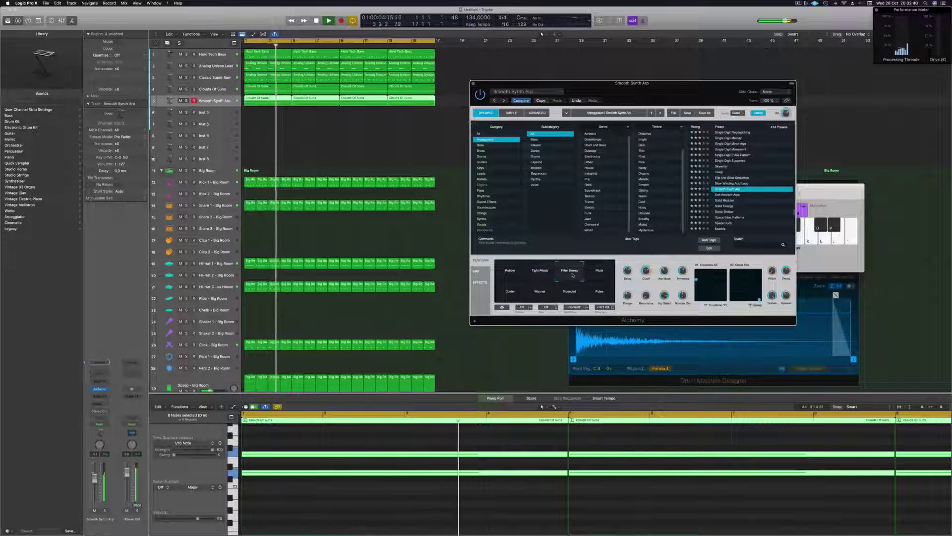
left_click(611, 271)
key("space")
left_click(510, 291)
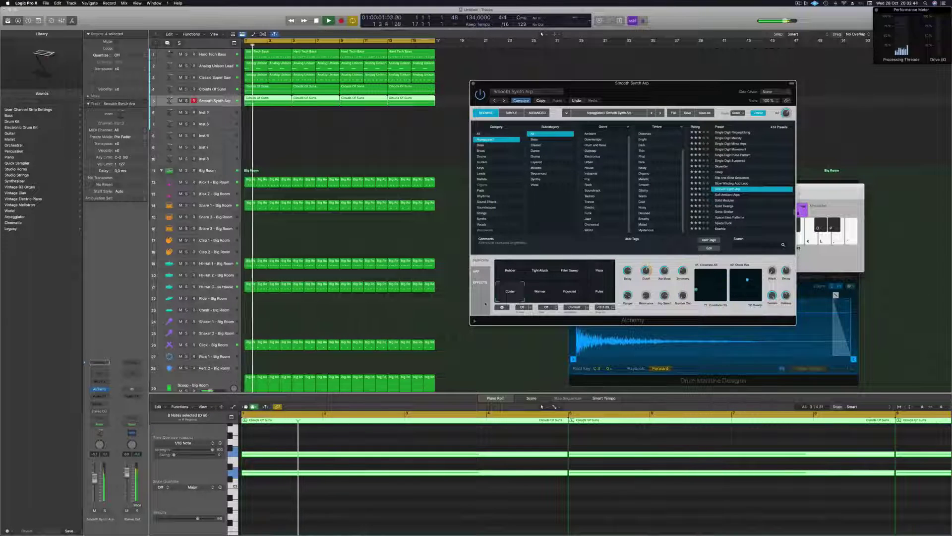
left_click(543, 297)
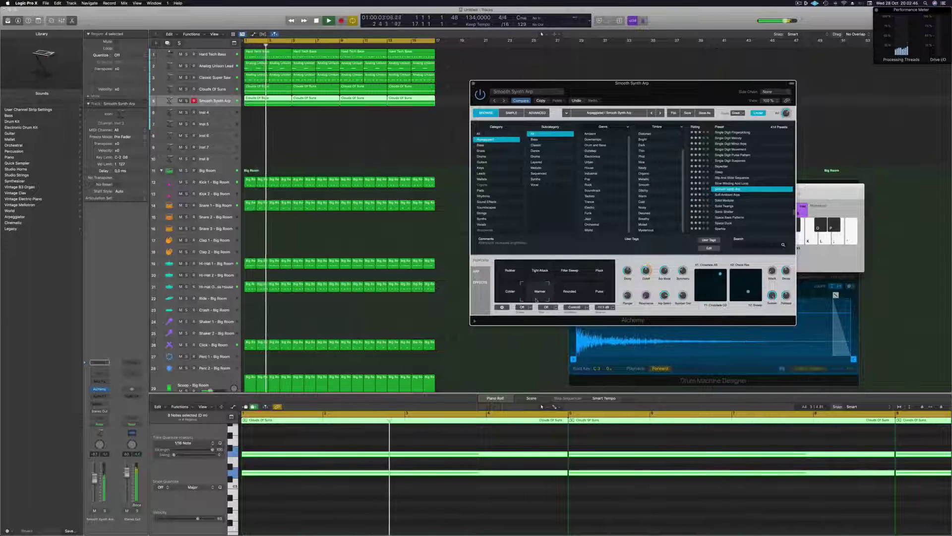
left_click(570, 293)
left_click(599, 293)
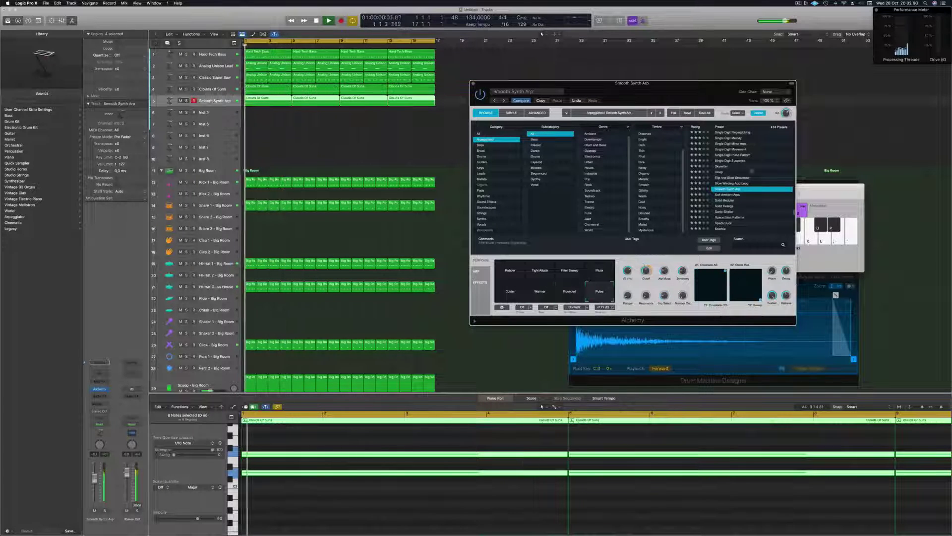
Audition further arpeggiated presets on the fifth track, including Slow Winding Acid Loop, Slip And Slide Sequence and Skywriter.
left_click(736, 183)
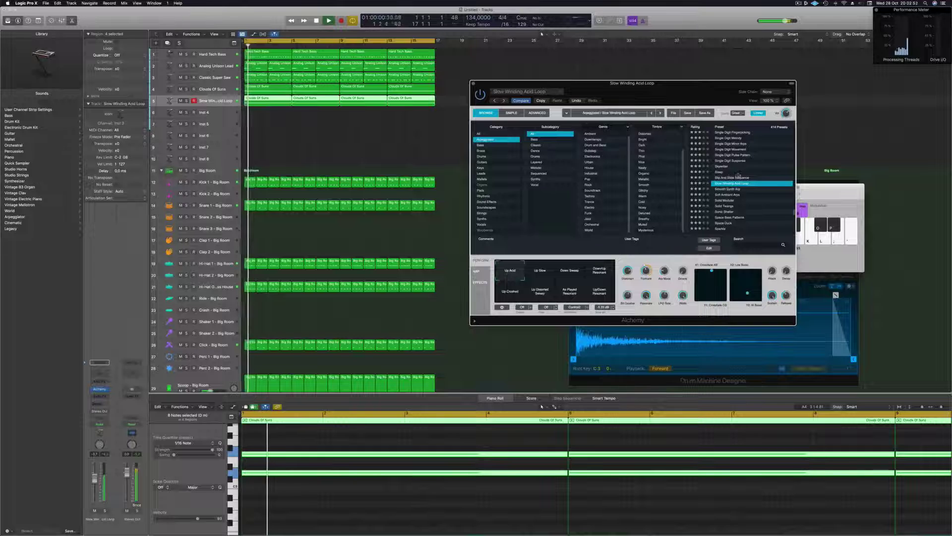
left_click(747, 177)
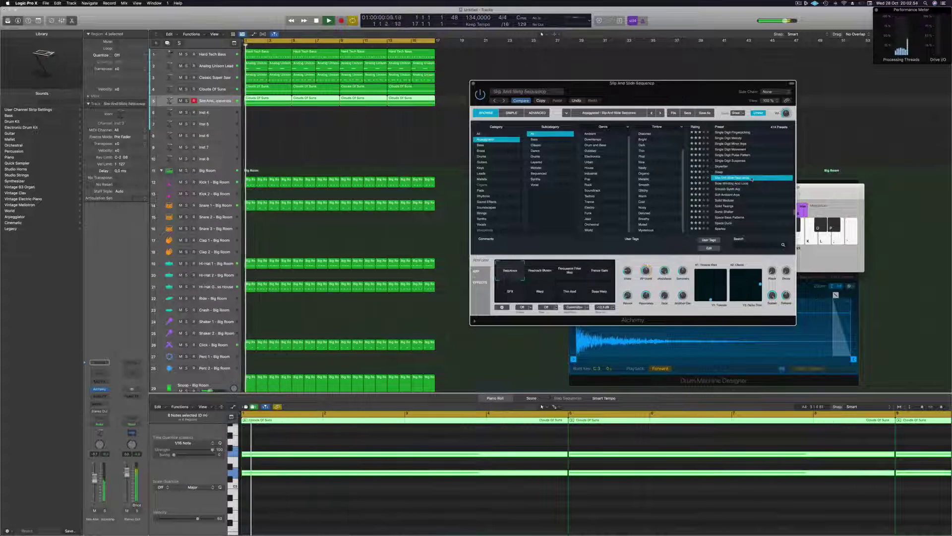
left_click(728, 195)
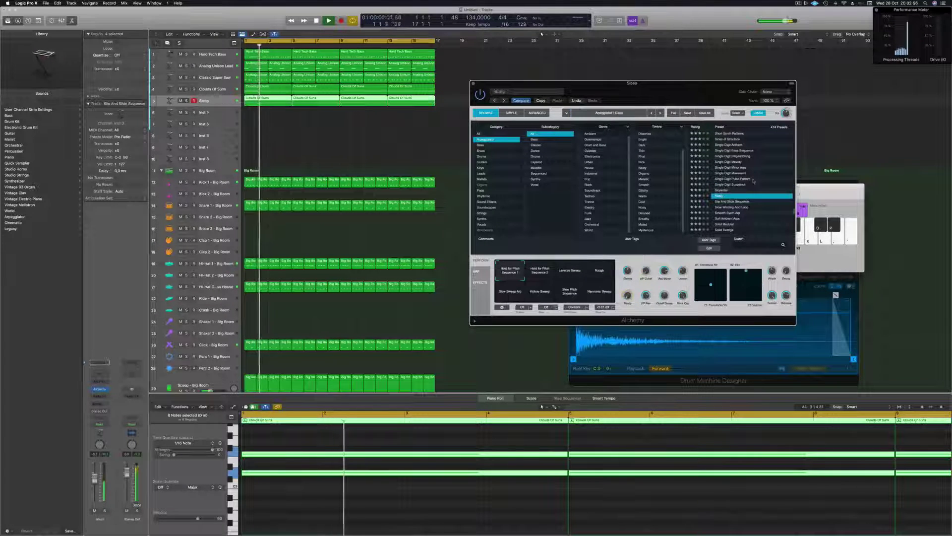
left_click(722, 189)
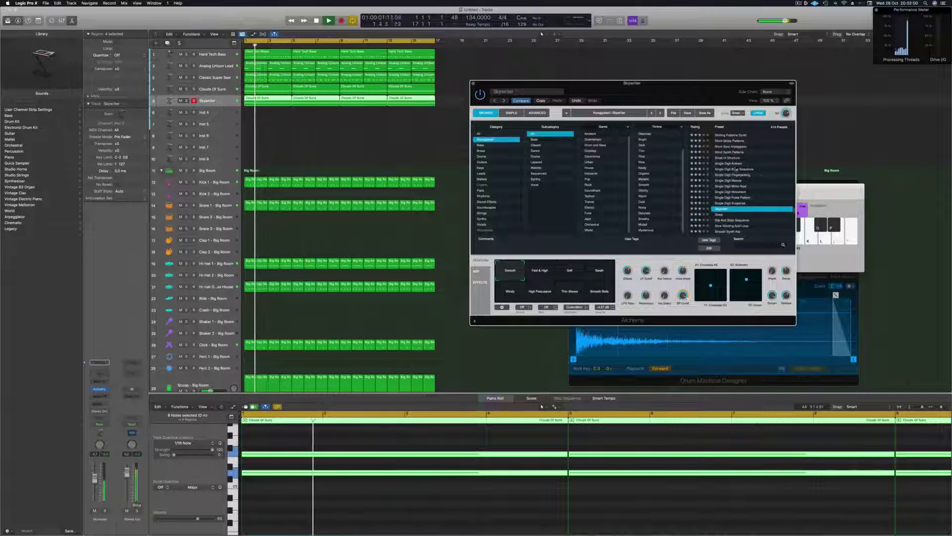
Load the Single Digit Bass Sequence preset and audition its variations against the mix, and try Single Digit Melody.
left_click(760, 170)
scroll(759, 166, "up", 2)
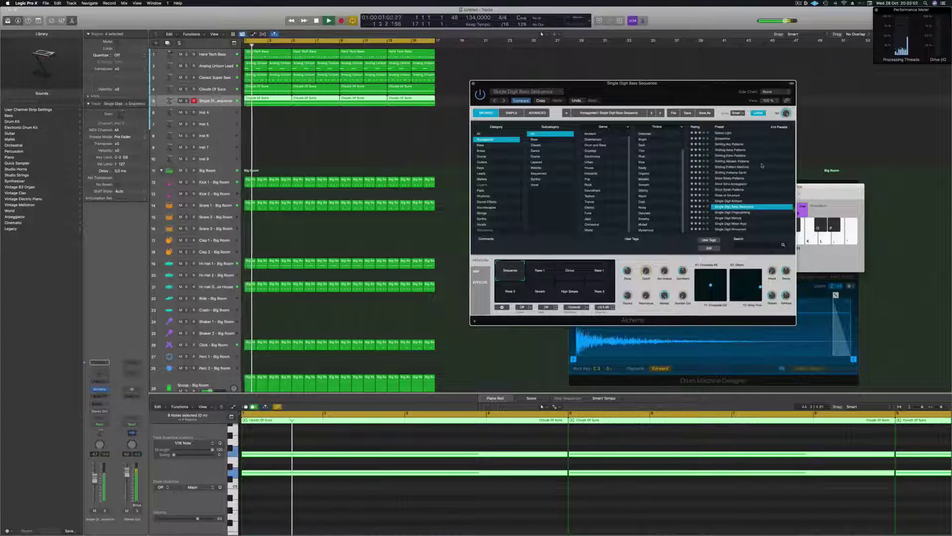
scroll(764, 172, "down", 2)
left_click(538, 273)
left_click(570, 273)
left_click(599, 272)
left_click(512, 271)
key("space")
key("space")
key("space")
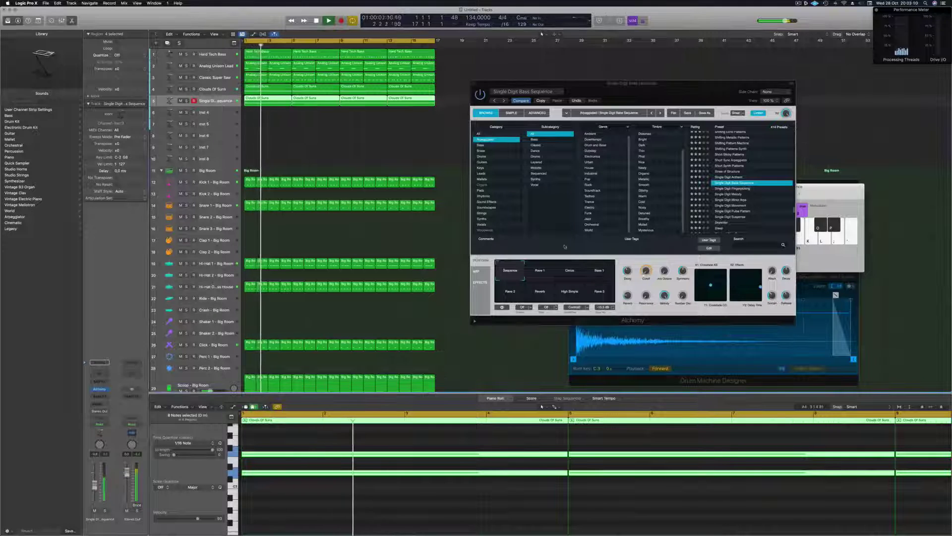
left_click(732, 194)
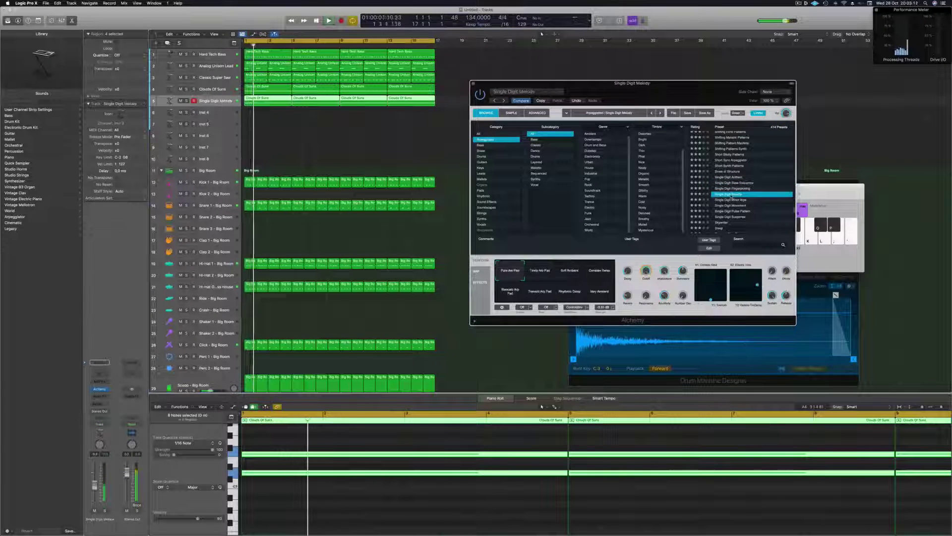
Load the Sines of Structure preset and audition its variations, including Rolling, Unpredictable Discord, Detuned Droplets, Orchestral and Suspense, ending on the first variation.
left_click(744, 171)
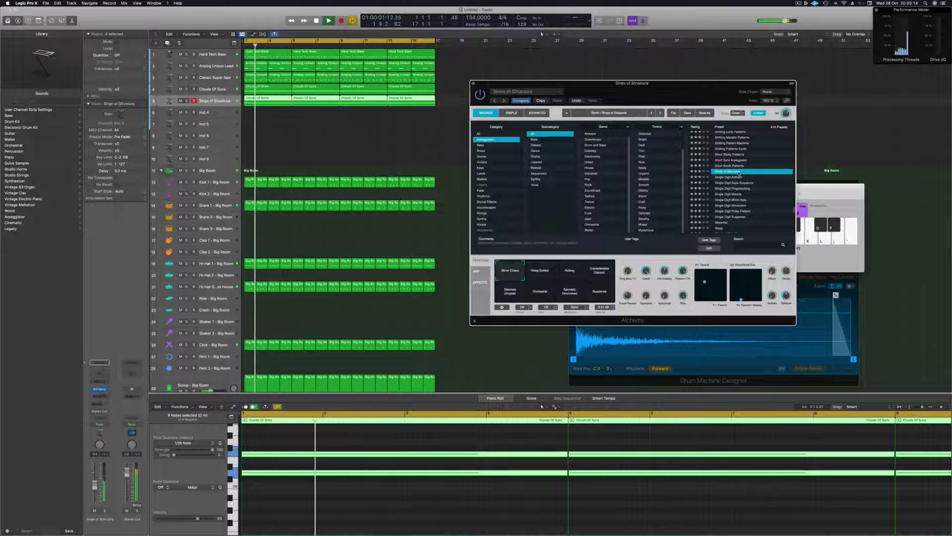
scroll(754, 183, "up", 2)
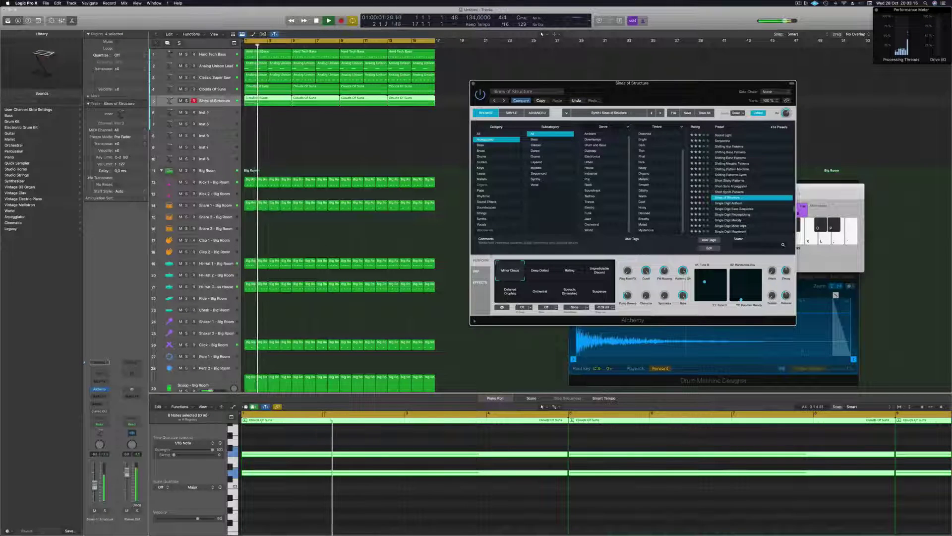
left_click(536, 272)
left_click(571, 275)
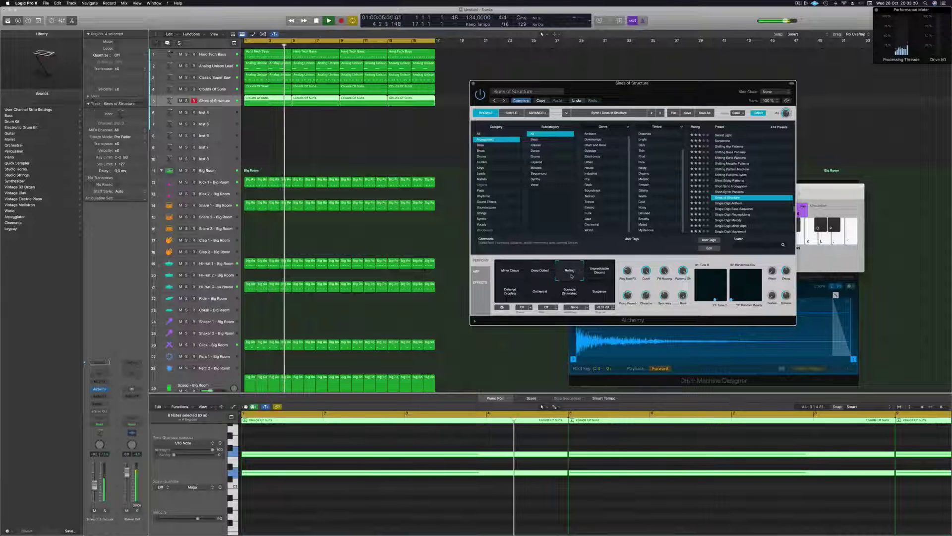
left_click(598, 274)
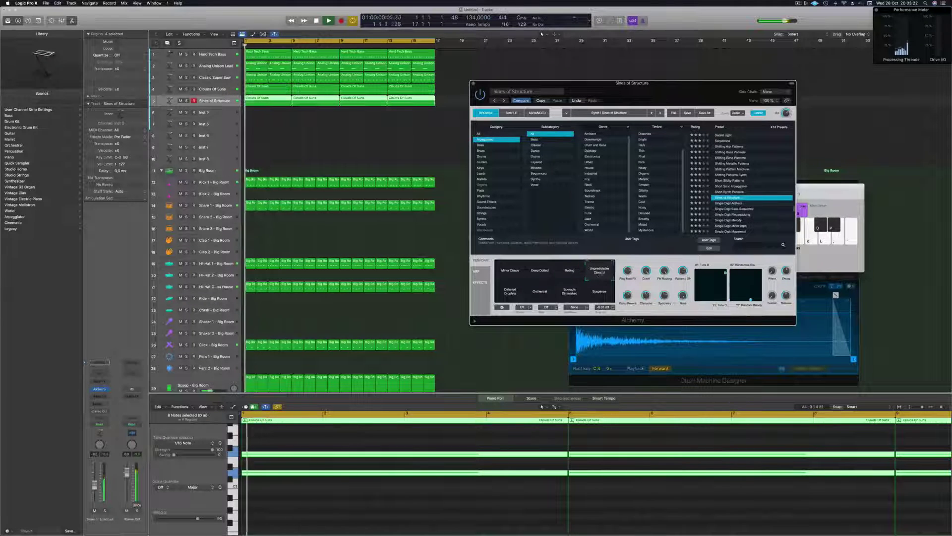
left_click(515, 293)
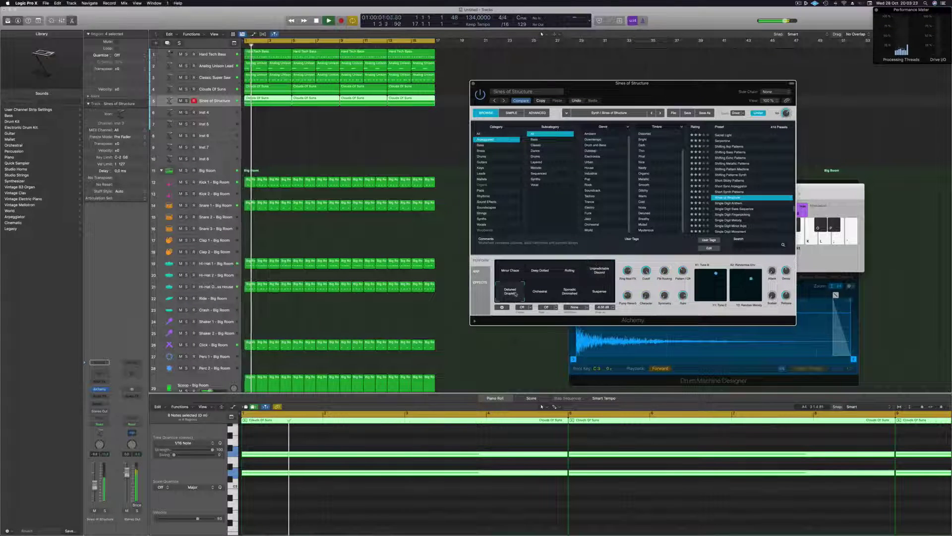
left_click(541, 292)
left_click(568, 294)
left_click(601, 293)
left_click(510, 271)
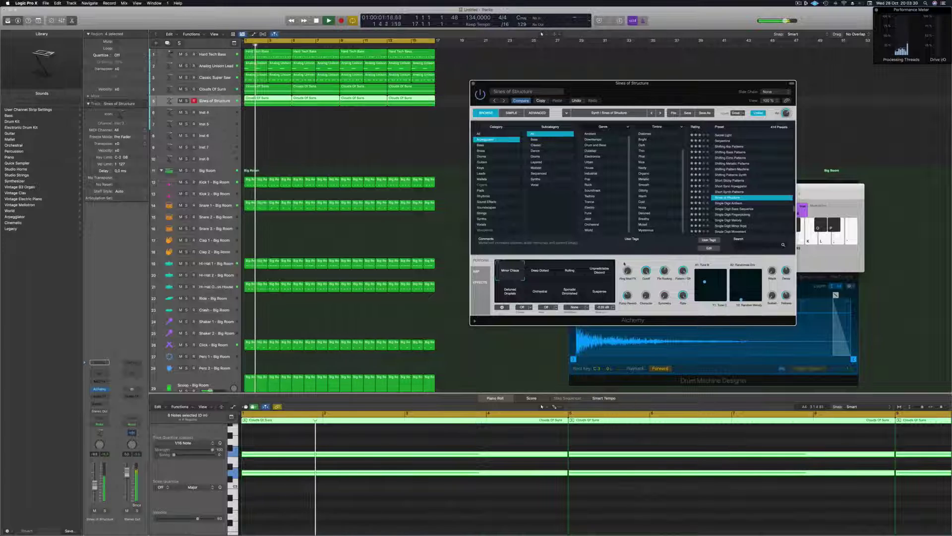
Audition the Short Synth Patterns and Short Sync Arpeggiator presets, and load Short Sticky Patterns on the fifth track.
left_click(744, 192)
left_click(732, 186)
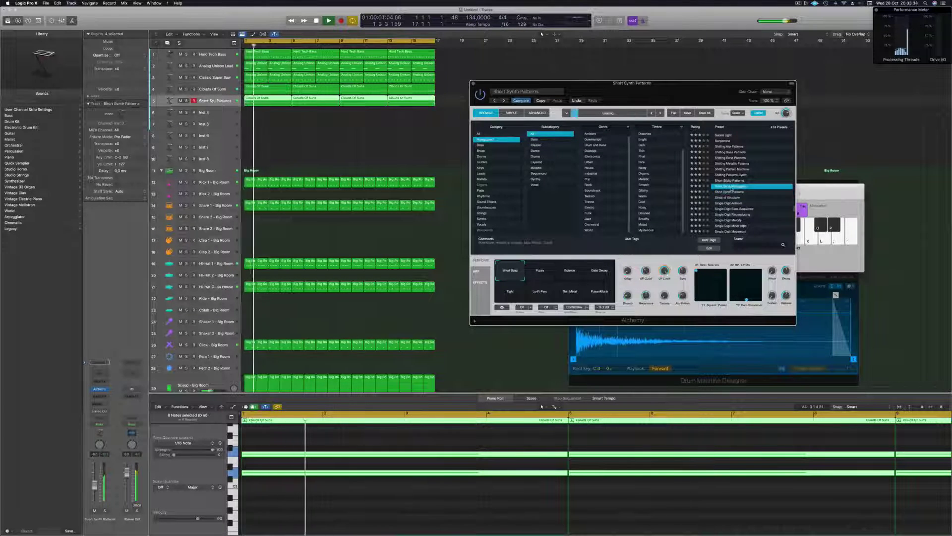
scroll(772, 183, "up", 1)
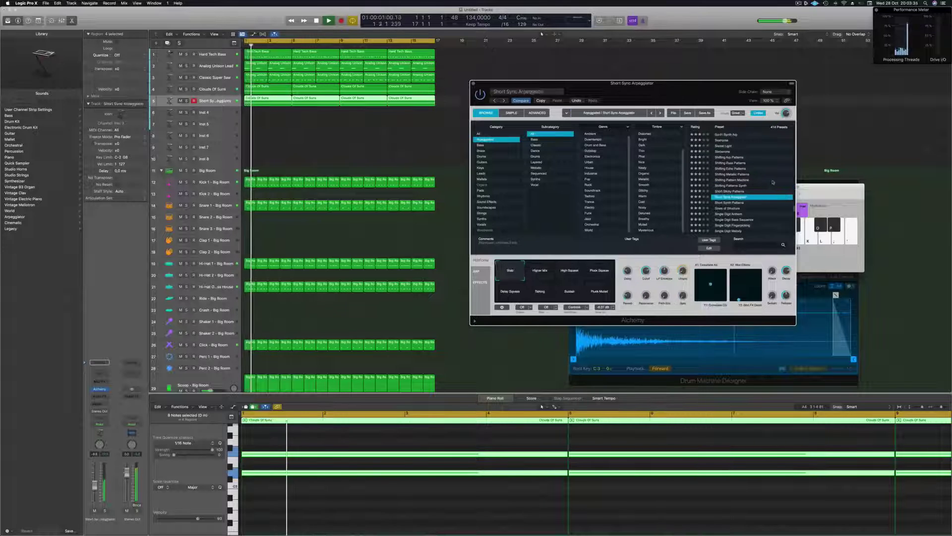
left_click(734, 192)
scroll(760, 191, "up", 1)
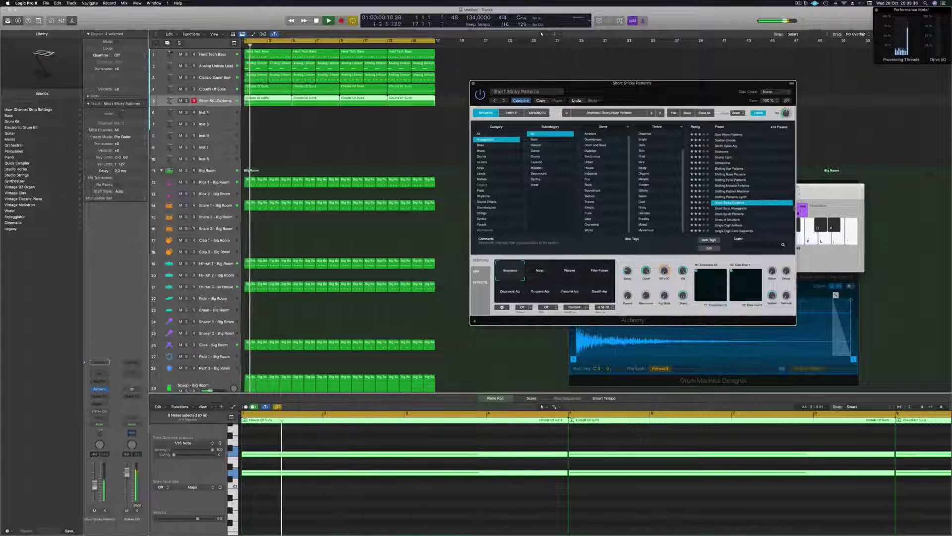
Audition further Alchemy presets on the fifth track: Shifting Echo Patterns, Serpentine and Secret Light.
left_click(738, 181)
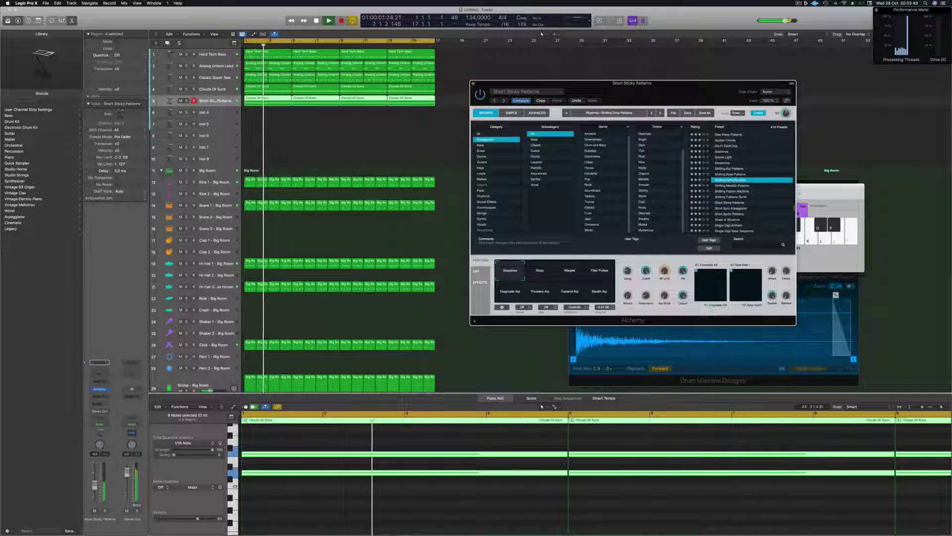
scroll(752, 179, "up", 1)
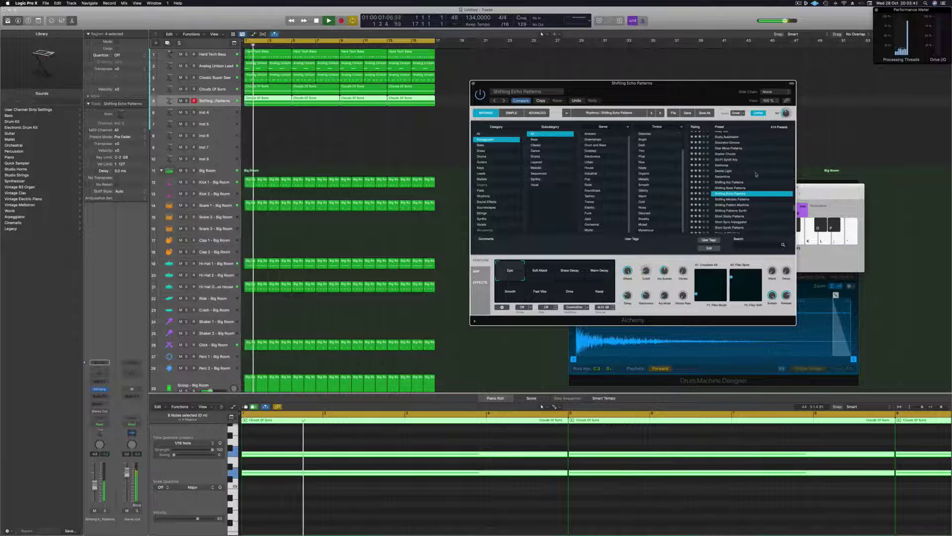
scroll(755, 171, "up", 1)
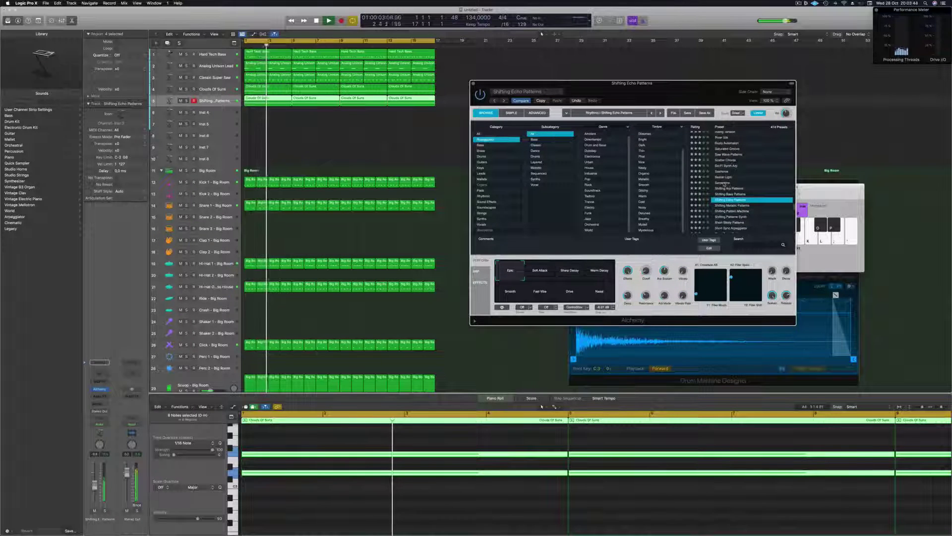
left_click(726, 183)
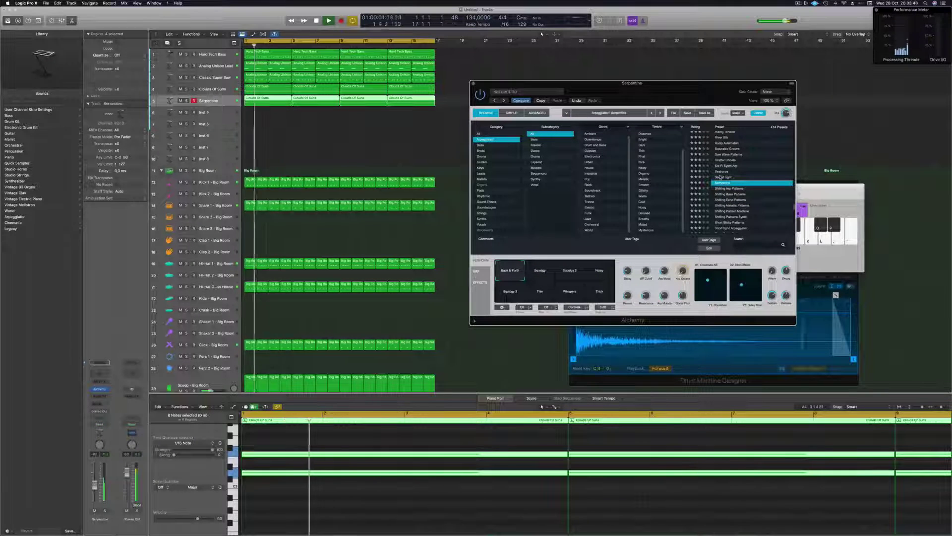
left_click(721, 177)
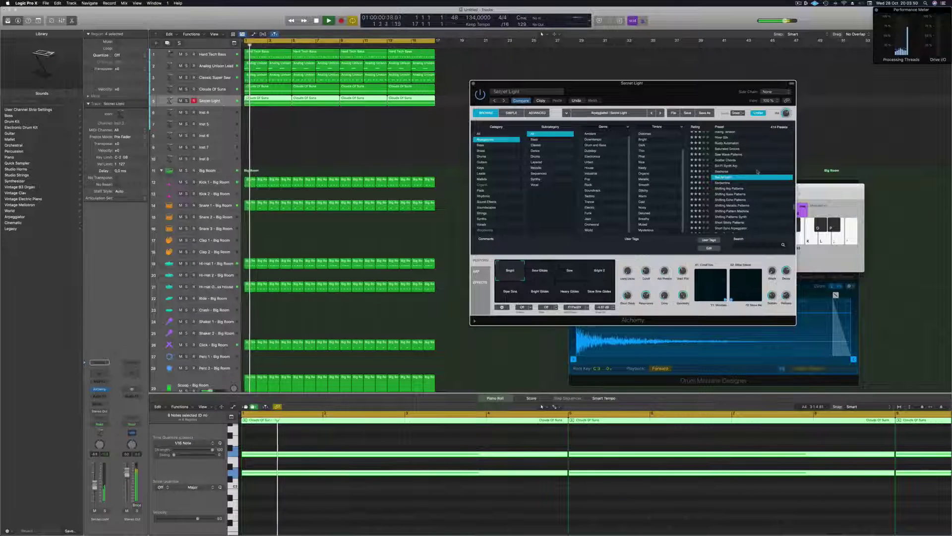
Audition the Secret Light variations, including Sine, Bright 2, Heavy Glides and Bright Glides, returning to Bright and playing from the start.
scroll(757, 171, "up", 2)
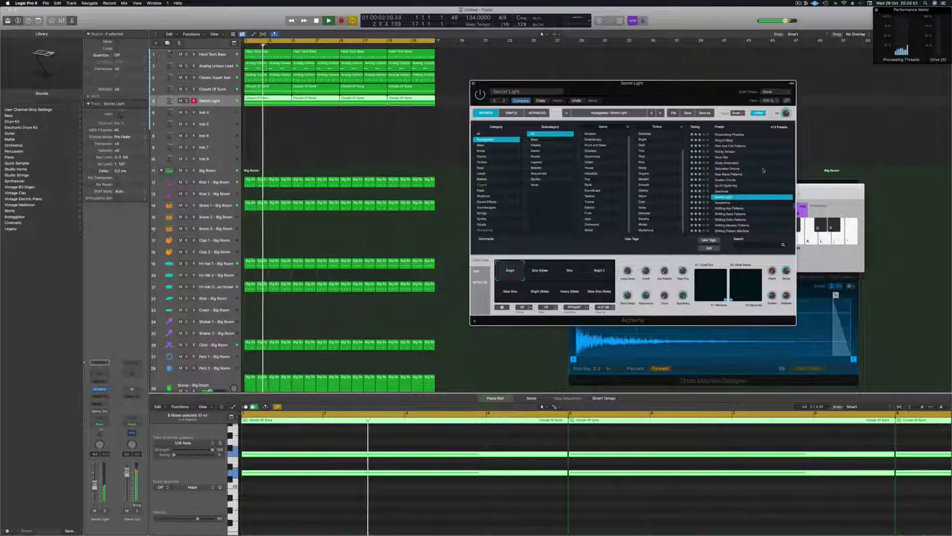
left_click(552, 278)
left_click(569, 275)
left_click(594, 275)
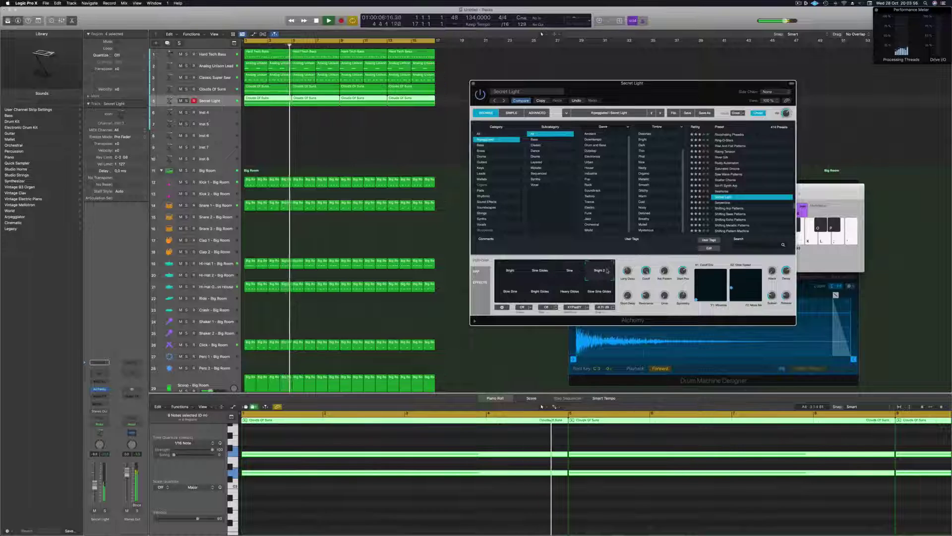
left_click(566, 290)
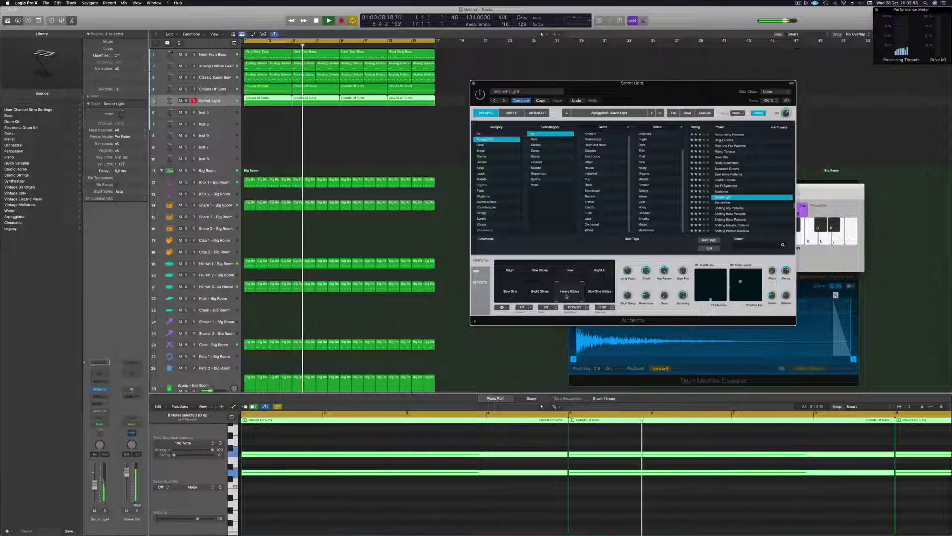
left_click(537, 294)
left_click(518, 263)
key("Return")
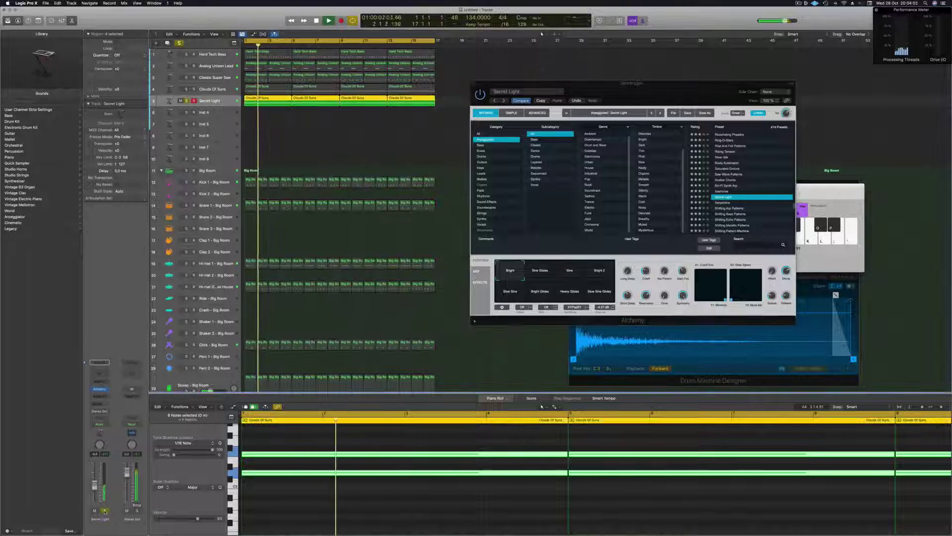
Try a ring-synth preset from further up the list, and load the Rhythm Ghost 01 preset on the fifth track.
left_click(730, 145)
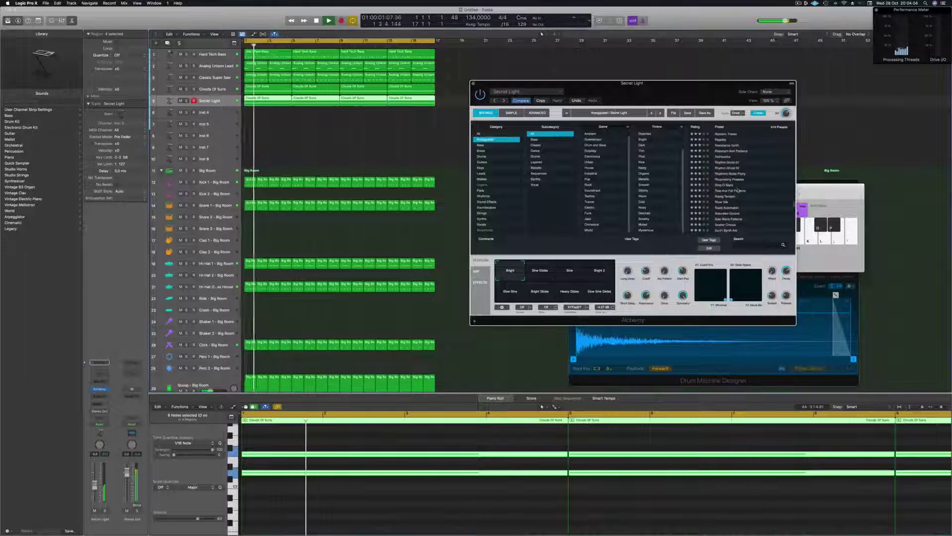
left_click(724, 185)
key("Return")
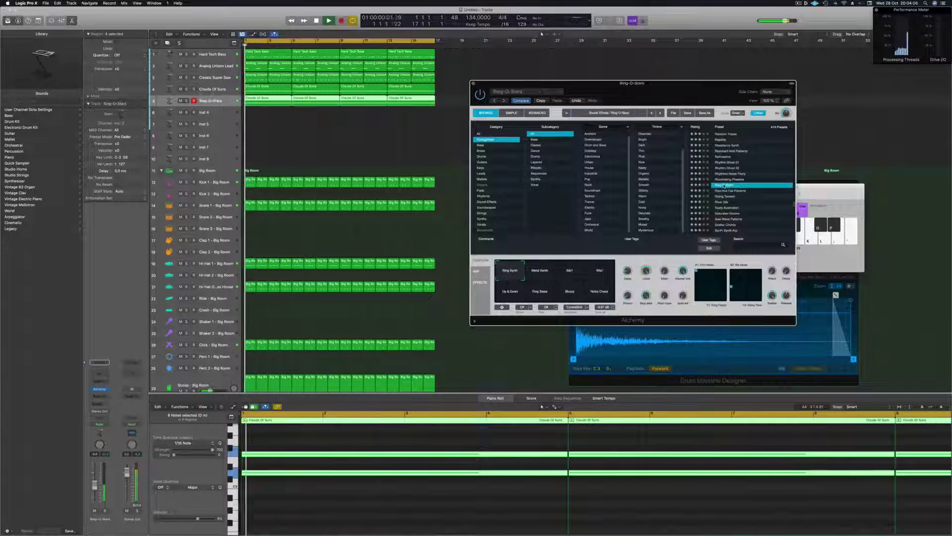
left_click(728, 169)
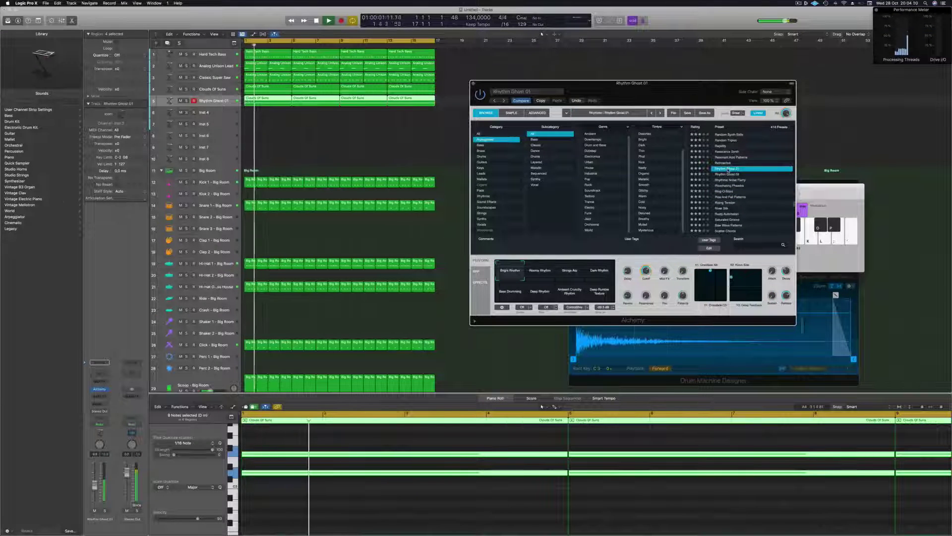
Audition the Rhythm Ghost 01 variations Roomy Rhythm, Dark Rhythm, Bass Drumming and Deep Rhythm, ending on Bright Rhythm.
left_click(543, 273)
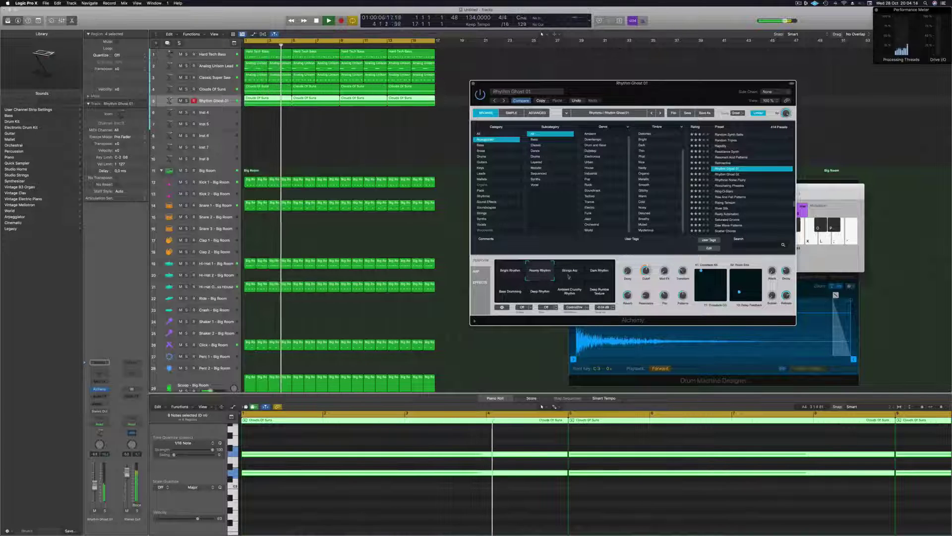
left_click(599, 272)
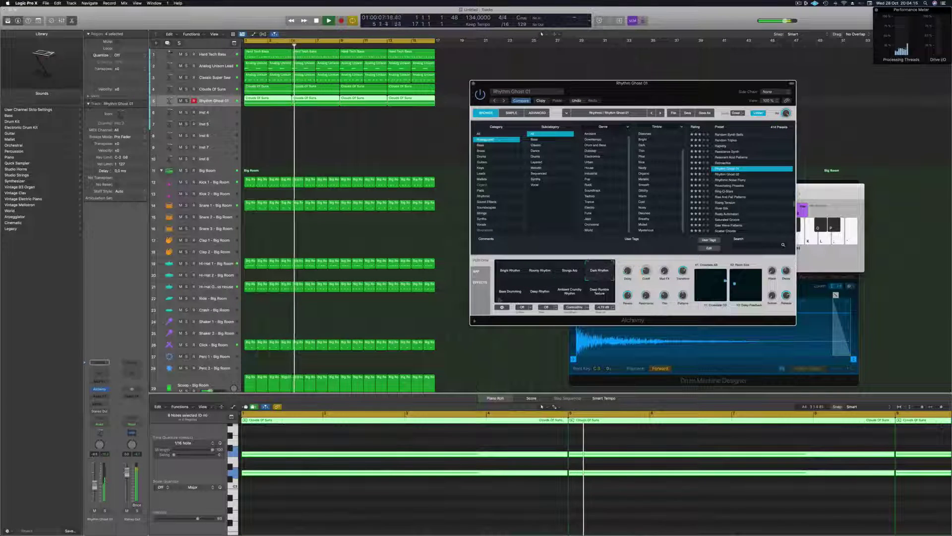
left_click(510, 291)
left_click(548, 294)
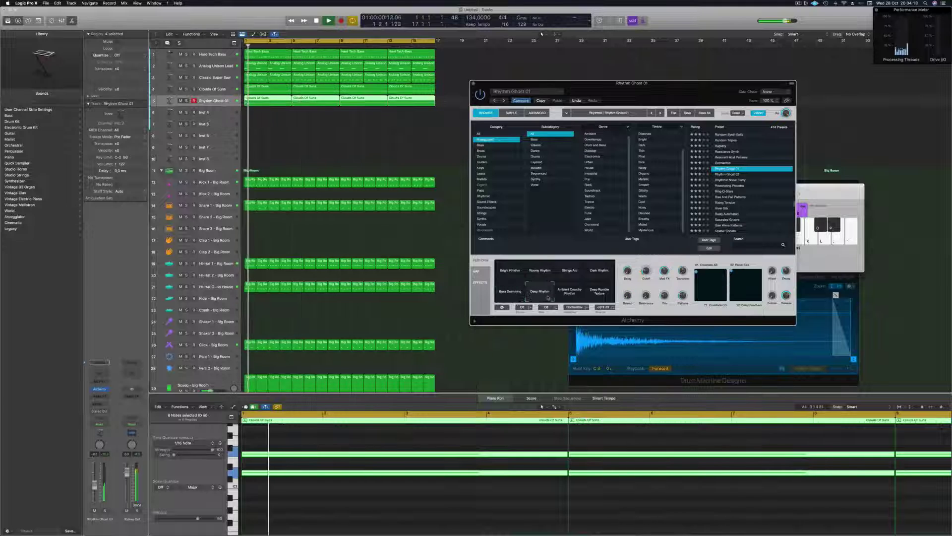
left_click(510, 272)
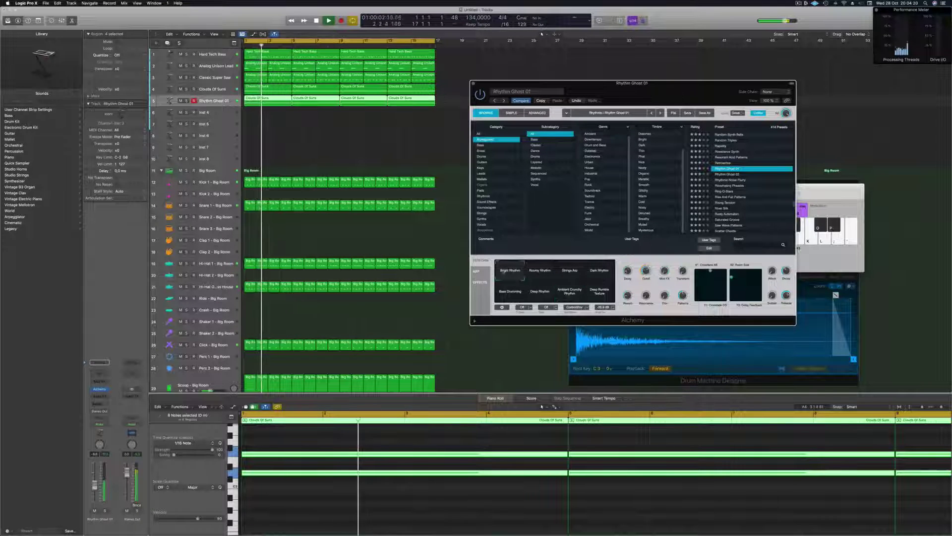
Compare the Rhythm Ghost 01 track soloed and in the full mix, leaving solo off.
left_click(105, 511)
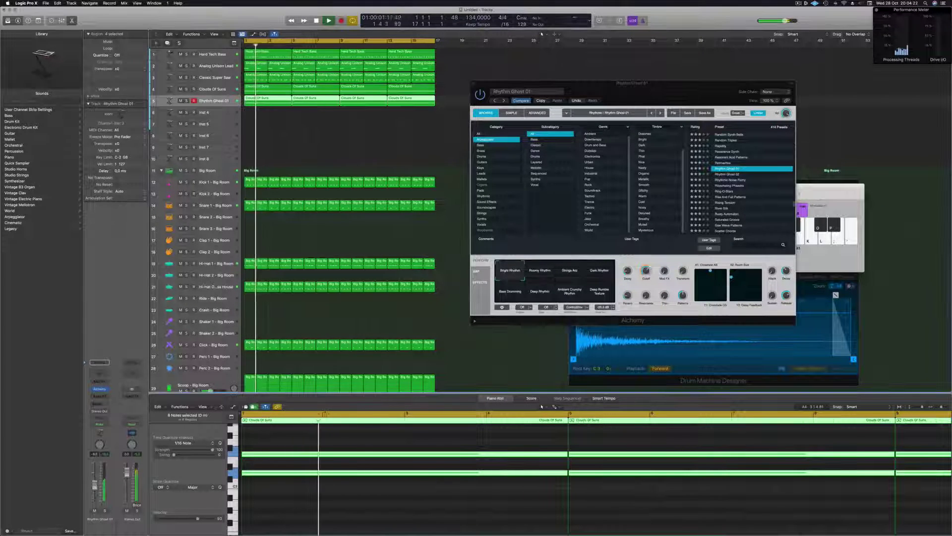
left_click(105, 511)
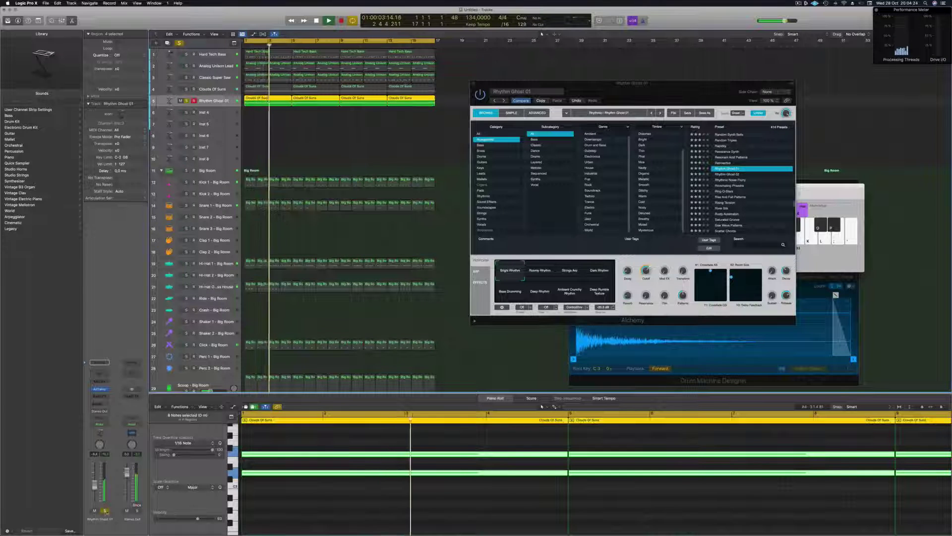
left_click(105, 511)
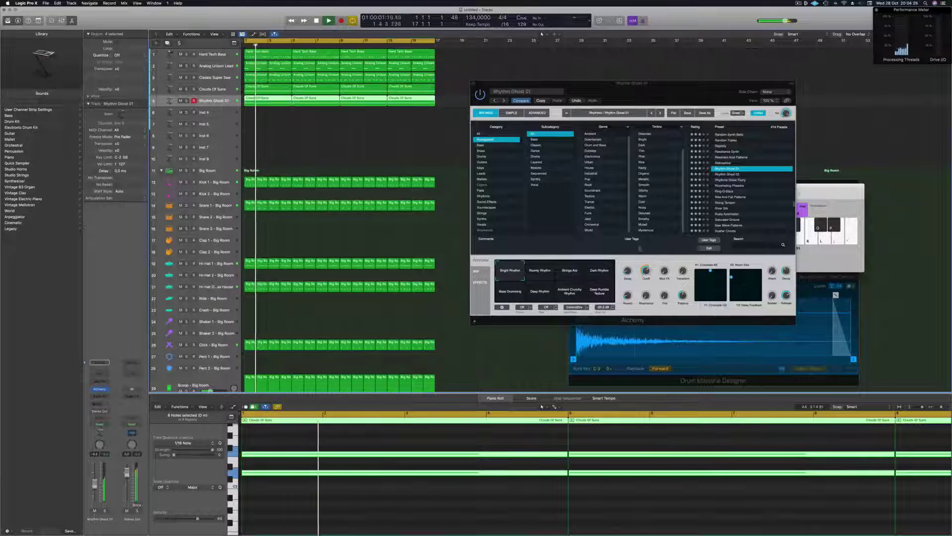
Adjust the Crossfade AB and Room Size XY pads for Rhythm Ghost 01, replay from the start and close the Alchemy window.
left_click_drag(710, 276, 735, 282)
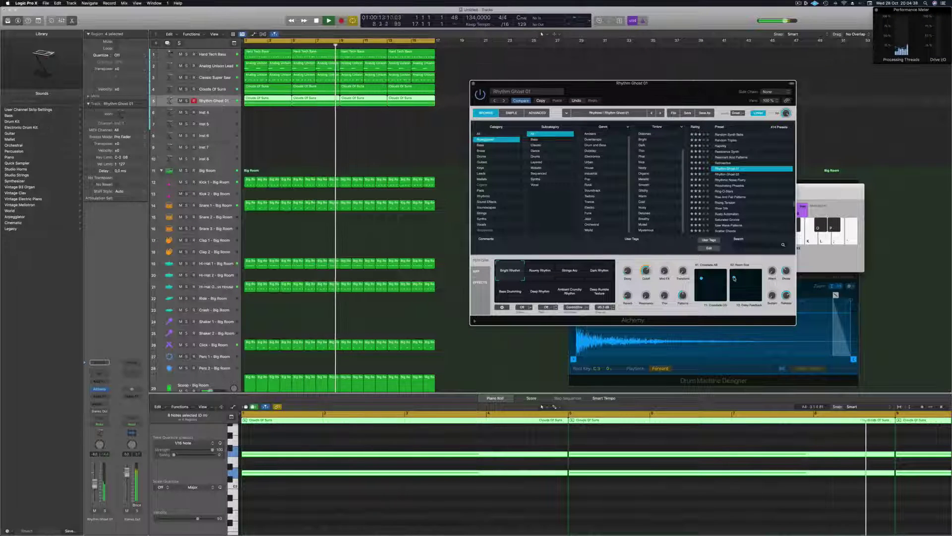
key("Return")
key("space")
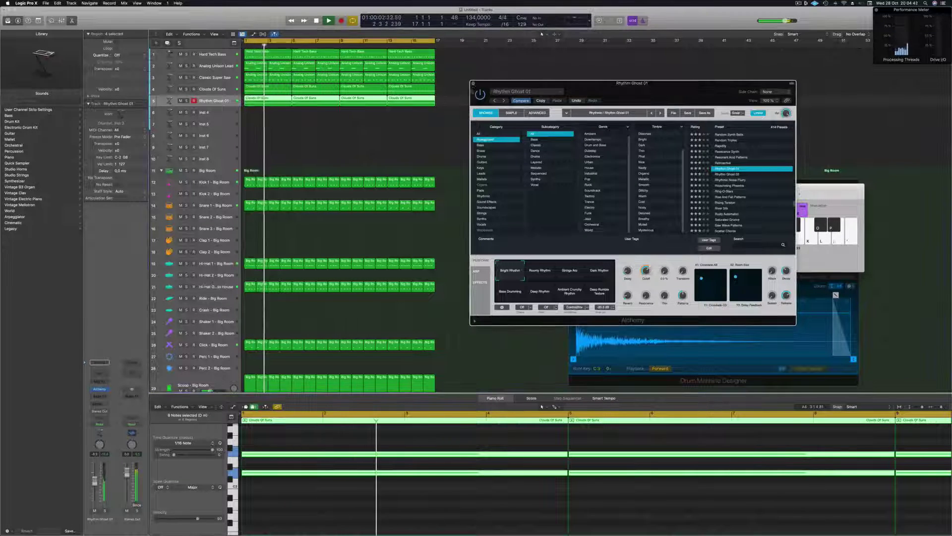
key("super+w")
left_click(439, 161)
Repeat all regions of the arrangement once directly after the existing 16 bars, and clear the selection.
key("super+Left")
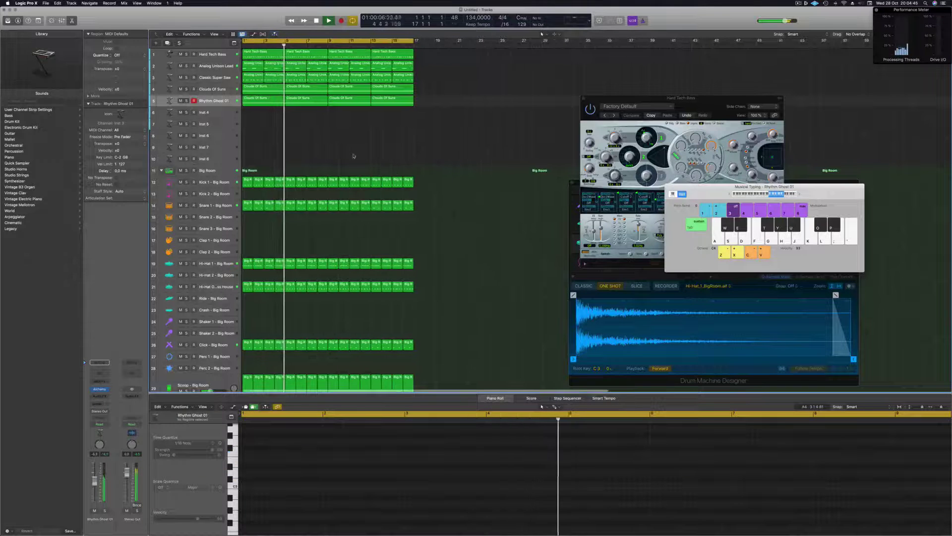
key("super+Left")
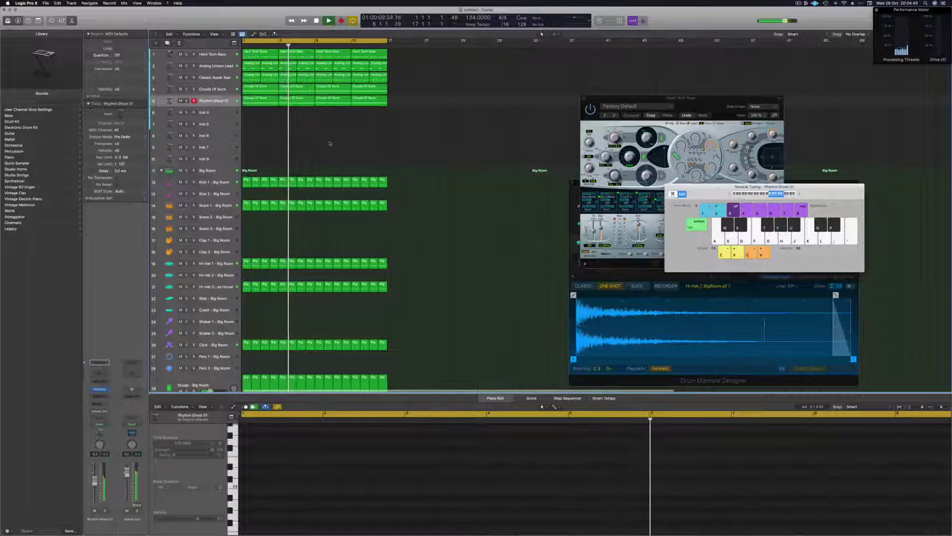
key("super+Right")
key("super+Up")
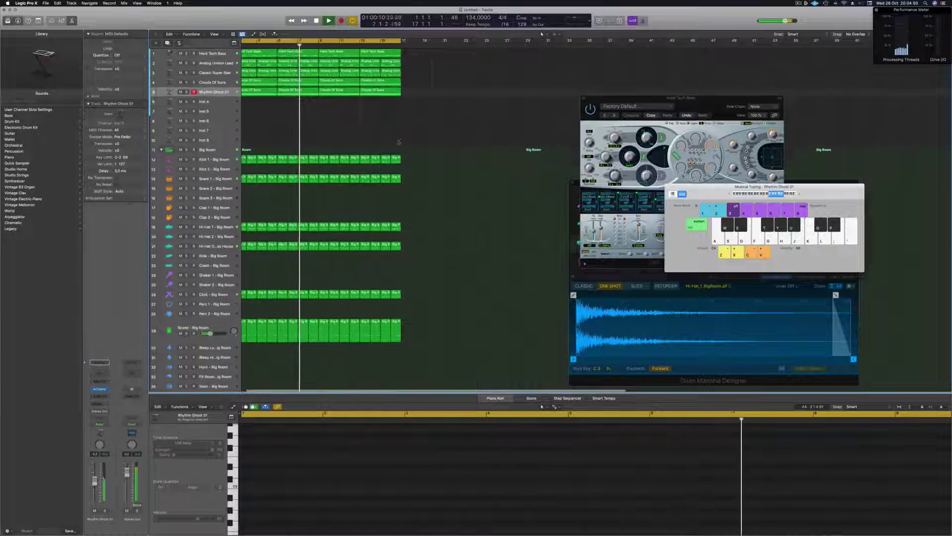
key("super+Right")
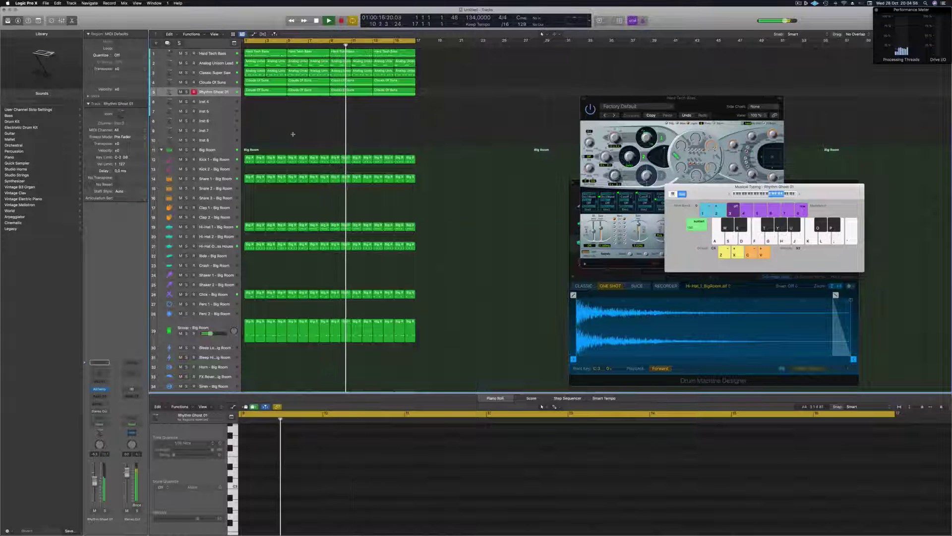
key("super+a")
key("super+r")
key("super+Left")
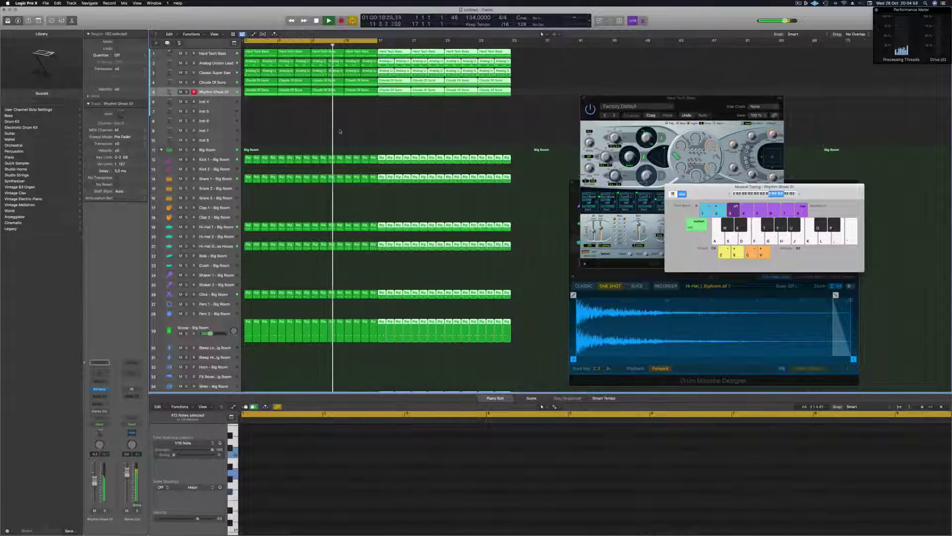
left_click(261, 121)
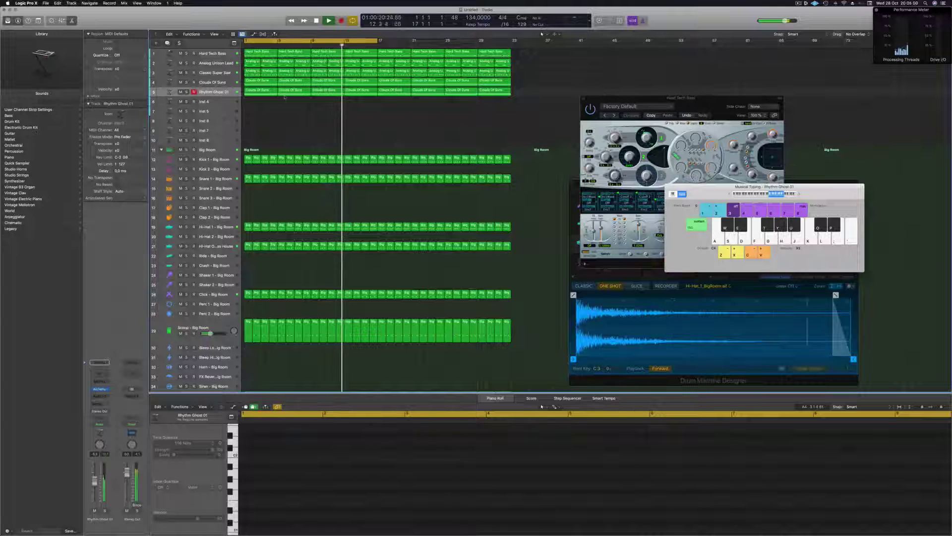
Play from the start and delete the first two regions on the Clouds Of Suns track.
key("Return")
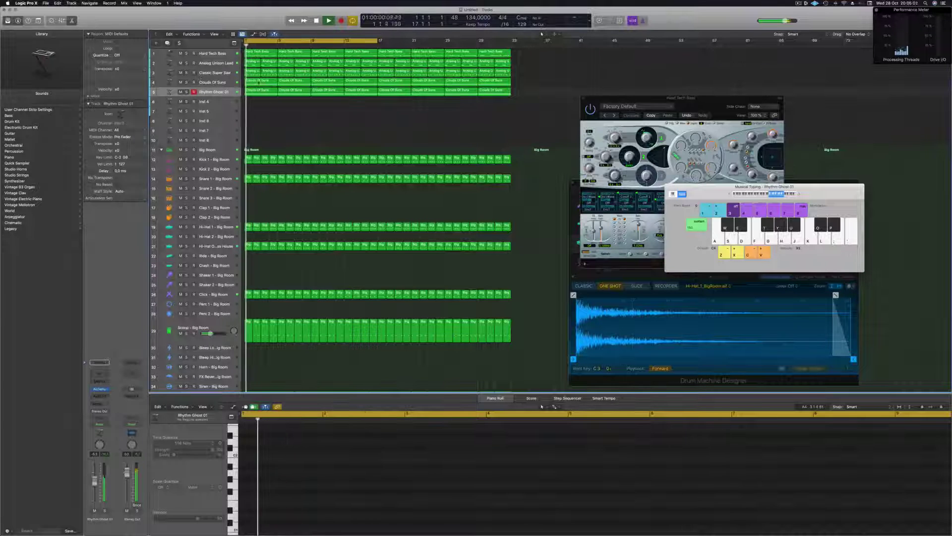
left_click(302, 83)
key("Delete")
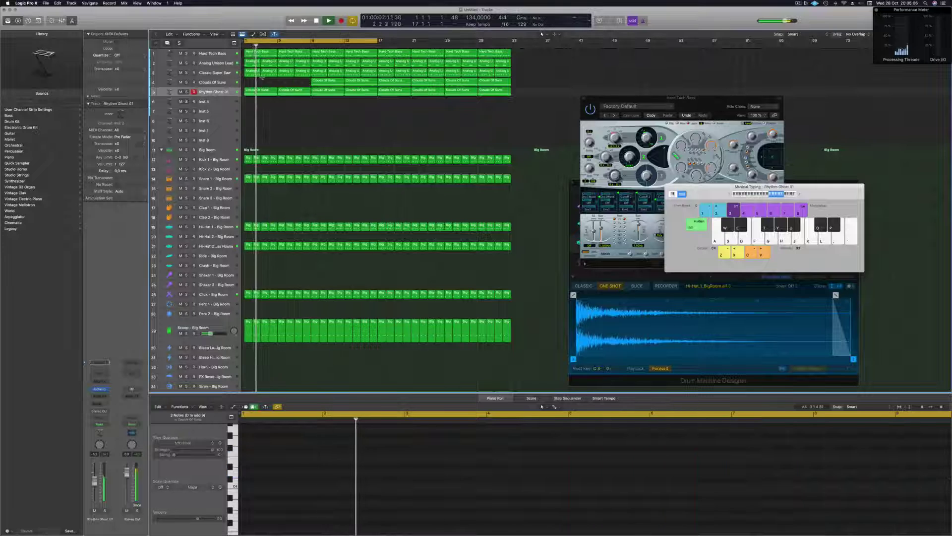
Mute the Classic Super Saw track and delete its regions in the first eight bars.
left_click(181, 73)
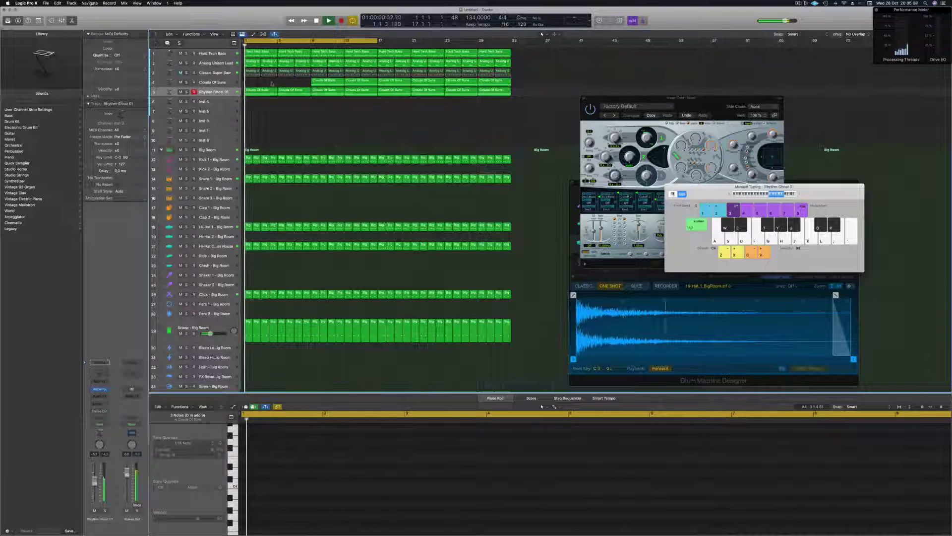
left_click_drag(250, 83, 303, 74)
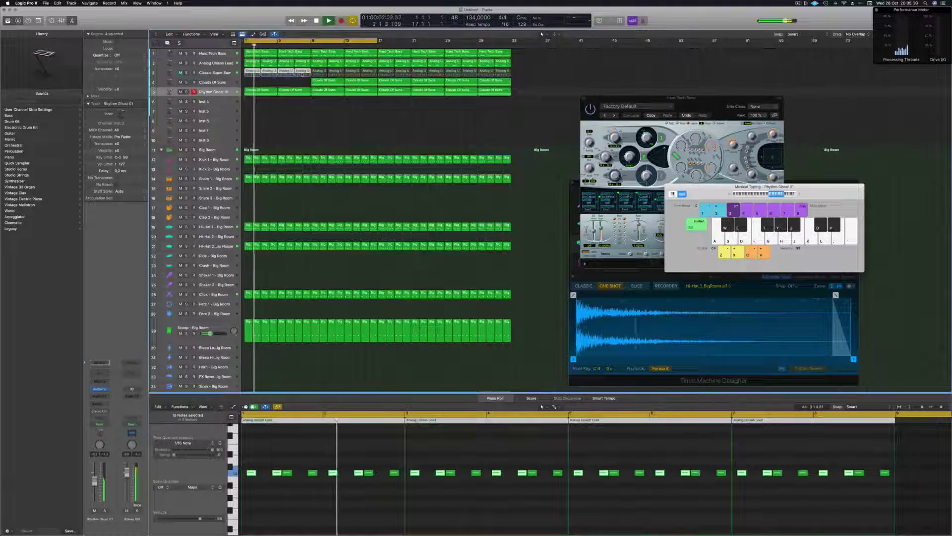
key("Delete")
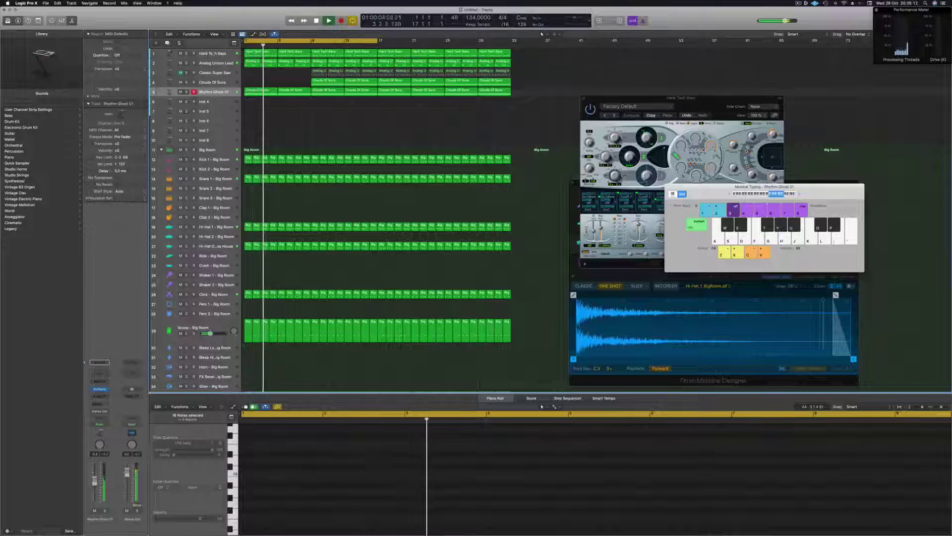
Delete the Analog Unison Lead regions in the first eight bars, and select the Rhythm Ghost 01 track.
left_click(222, 54)
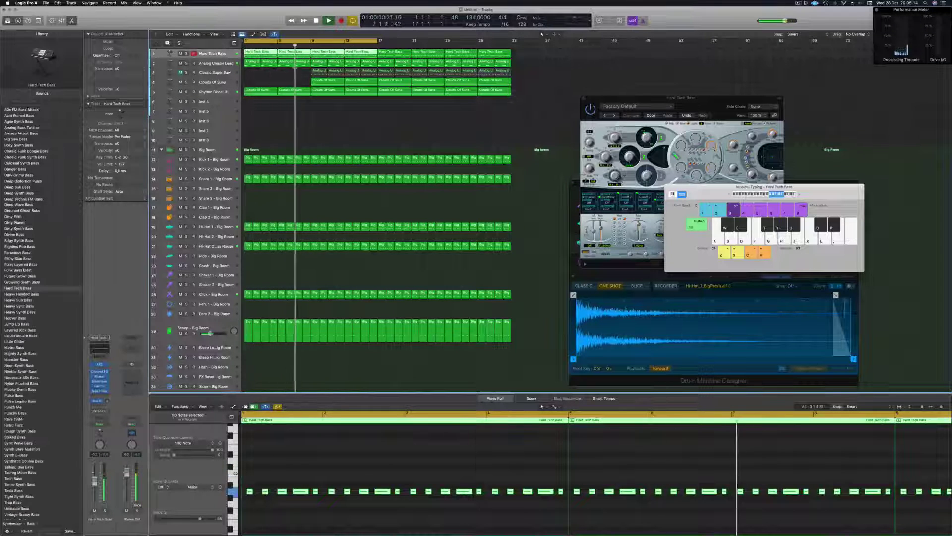
left_click_drag(257, 76, 298, 65)
key("Delete")
left_click(232, 53)
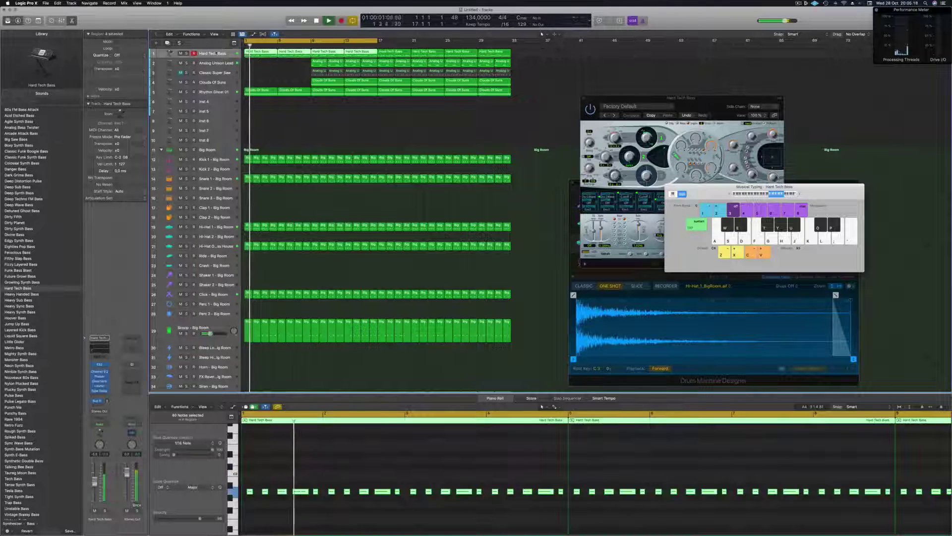
left_click(225, 90)
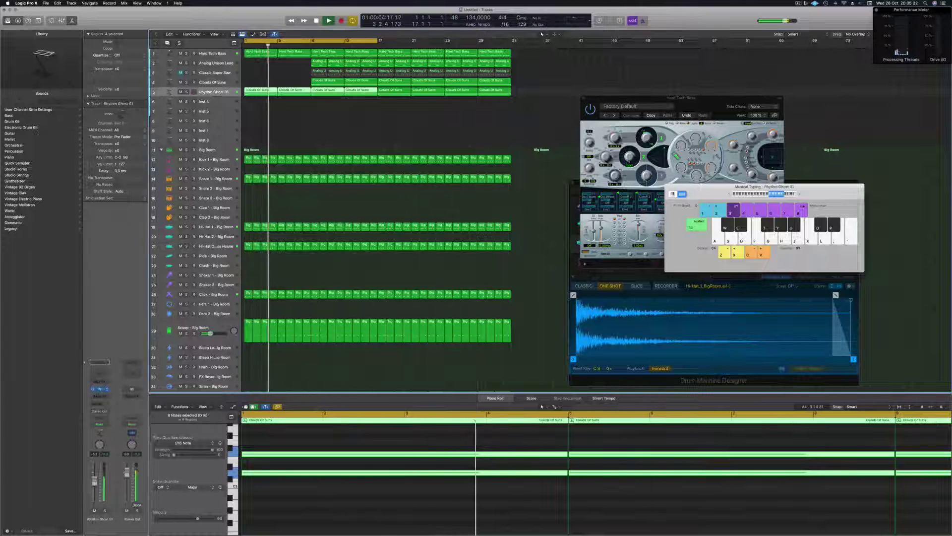
Open Alchemy on the Rhythm Ghost 01 track and audition its Dark Rhythm and Deep Rumble Texture variations, restarting playback from the beginning.
left_click(100, 390)
mouse_move(707, 280)
left_mouse_down()
mouse_move(701, 292)
mouse_move(699, 278)
mouse_move(706, 282)
left_mouse_up()
left_click(571, 272)
left_click(597, 273)
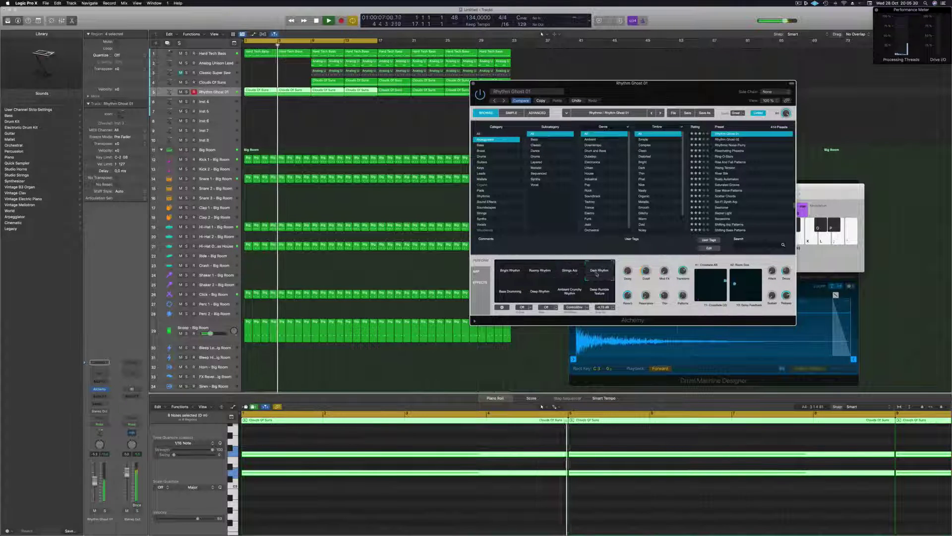
left_click(600, 294)
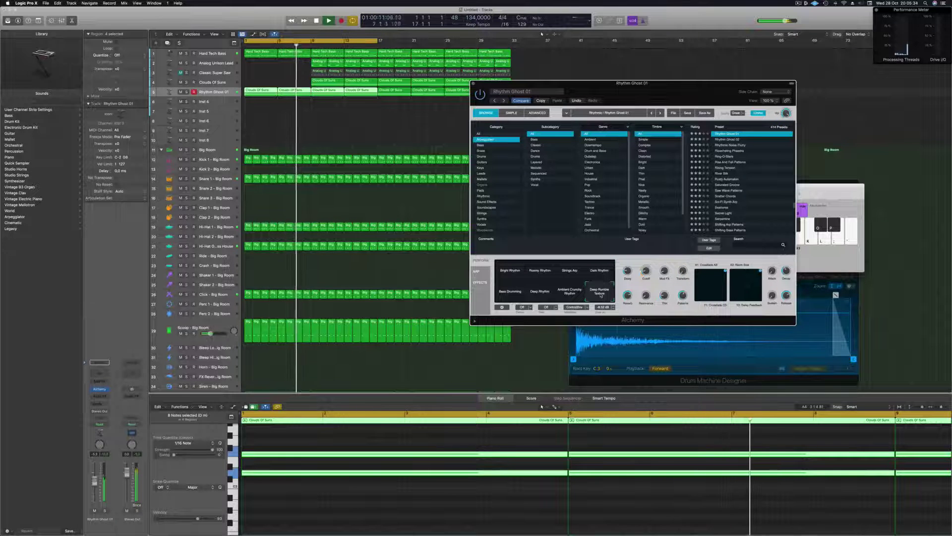
key("Return")
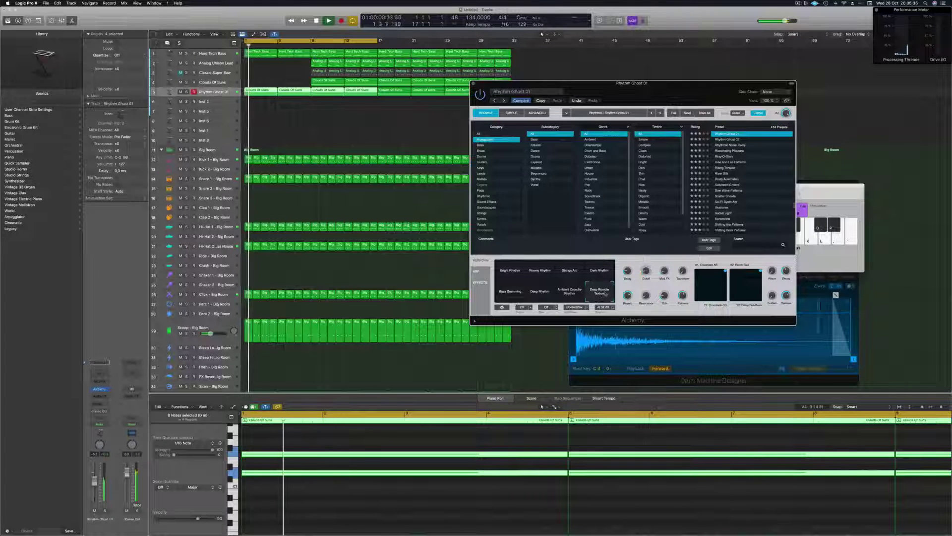
Solo the Rhythm Ghost 01 track, audition Ambient Crunchy Rhythm, choose the Deep Rhythm variation, and play it unsoloed from the start.
left_click(187, 92)
left_click(550, 292)
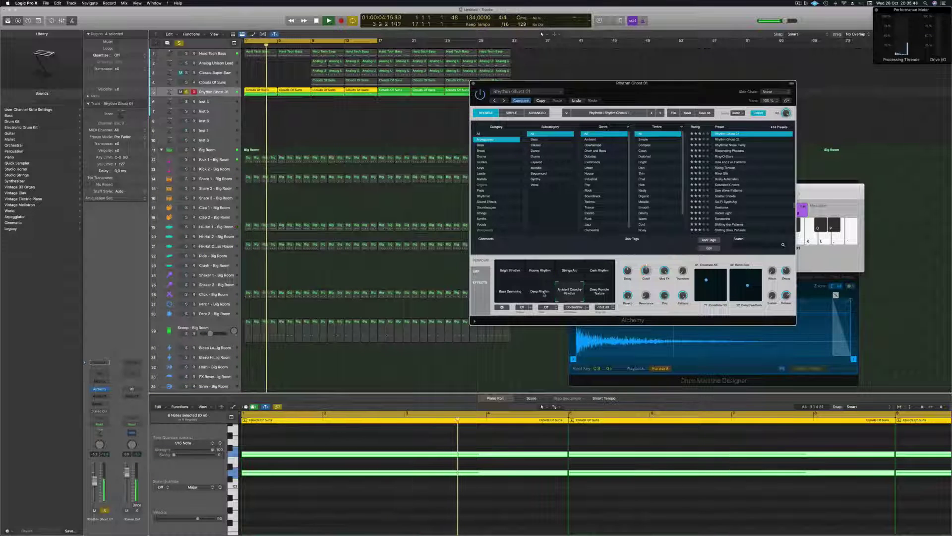
left_click(544, 294)
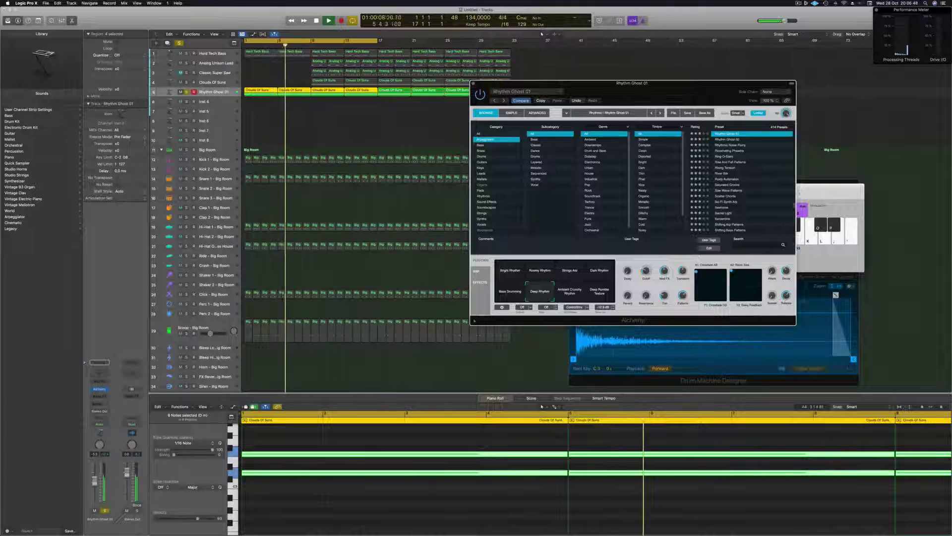
key("Return")
key("s")
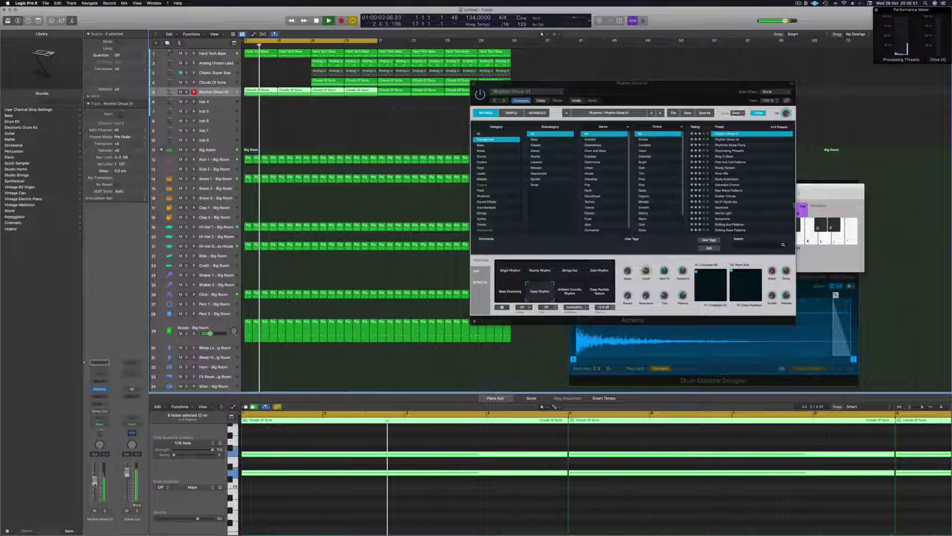
key("Return")
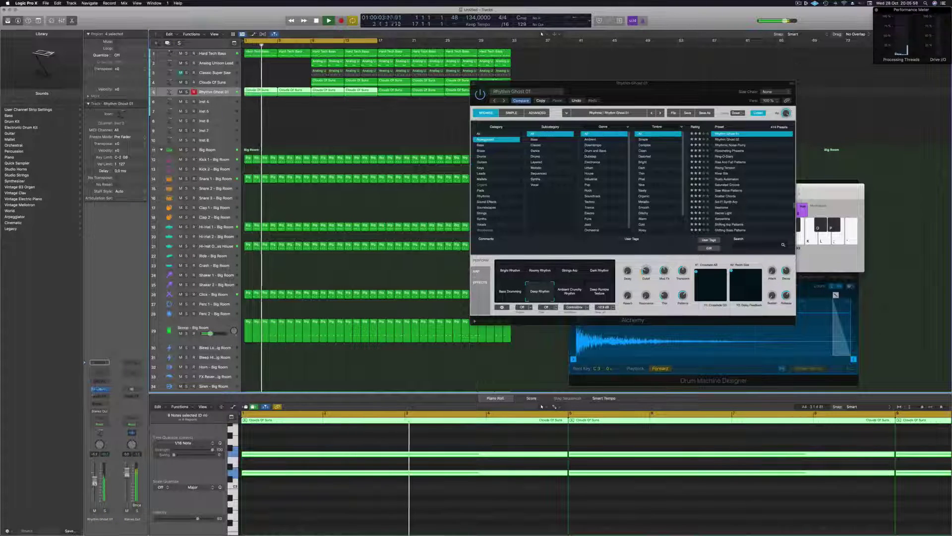
Add a Channel EQ to the Rhythm Ghost 01 track with a 12 dB/Oct low cut at about 92.5 Hz.
left_click(99, 362)
key("Return")
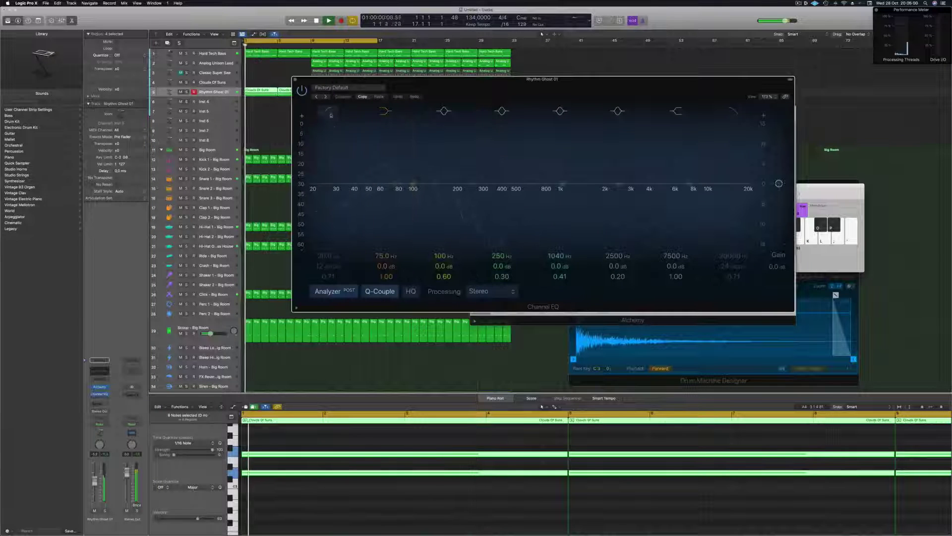
left_click_drag(337, 172, 436, 154)
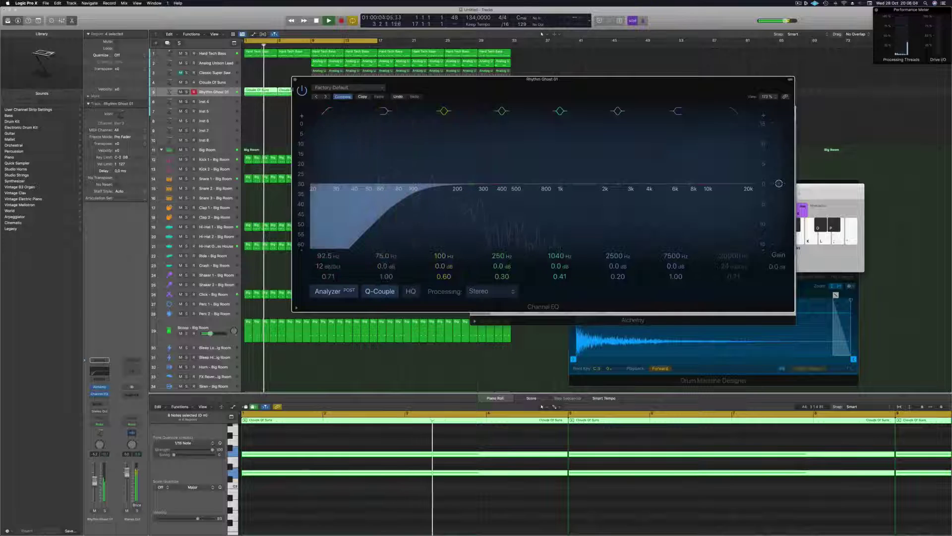
key("super+w")
In the Hard Tech Bass track's Channel EQ, enable the analyzer, lower the high cut to 200 Hz and close the EQ.
left_click(213, 53)
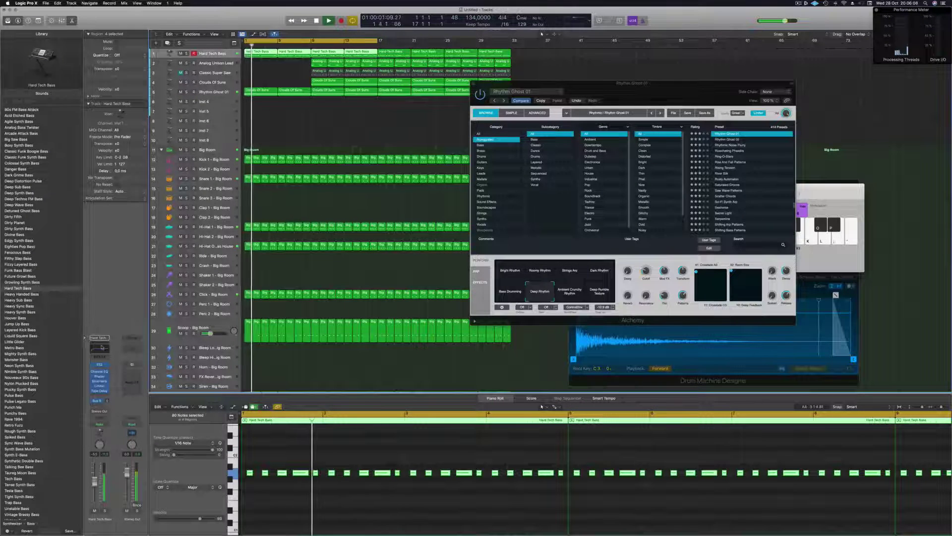
left_click(102, 348)
key("space")
key("space")
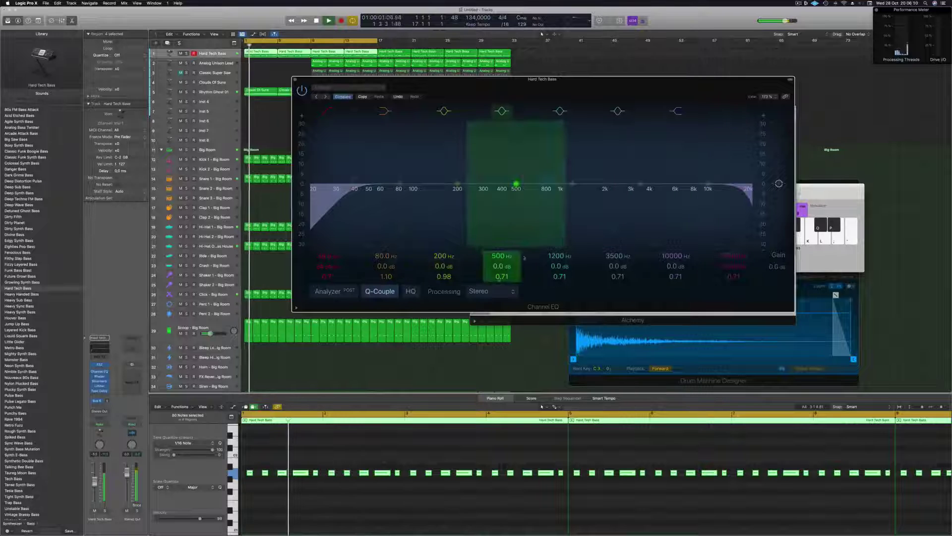
left_click(327, 292)
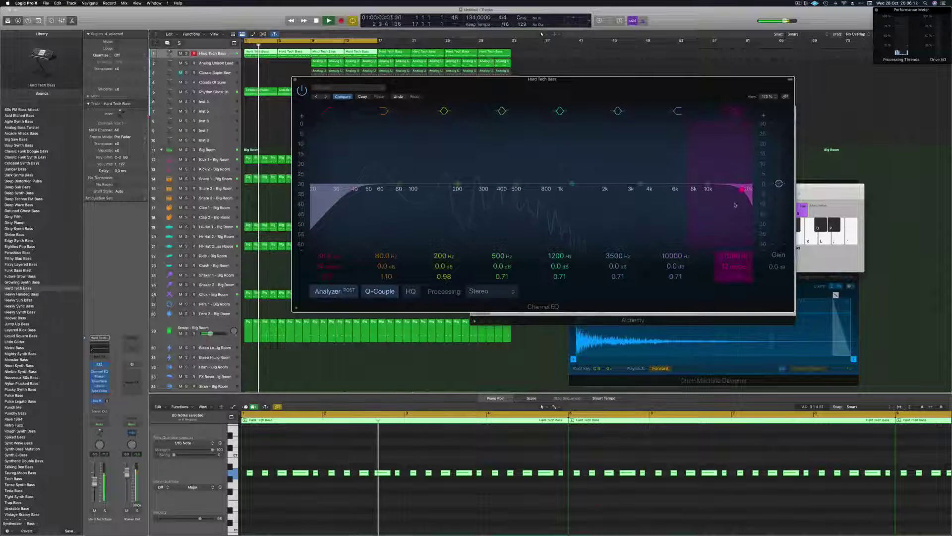
left_click_drag(742, 190, 457, 189)
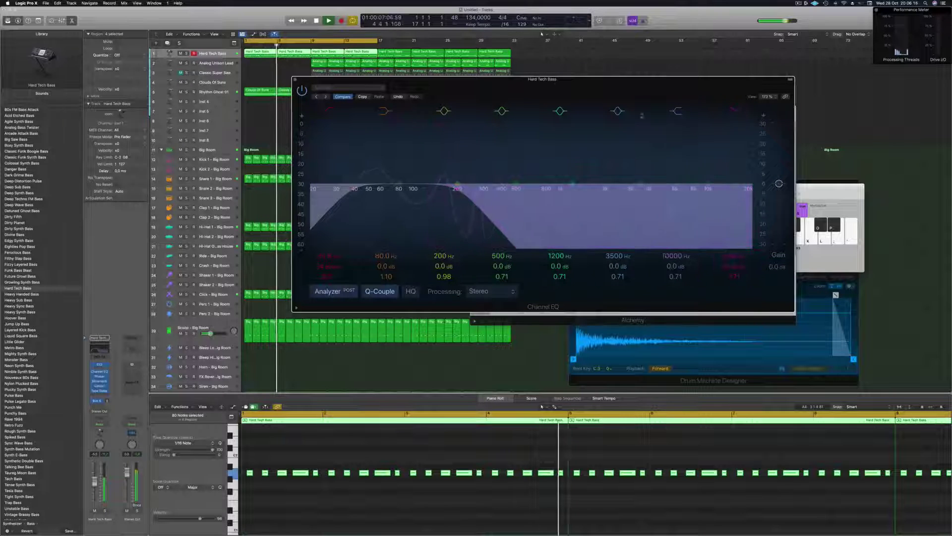
left_click_drag(475, 81, 558, 107)
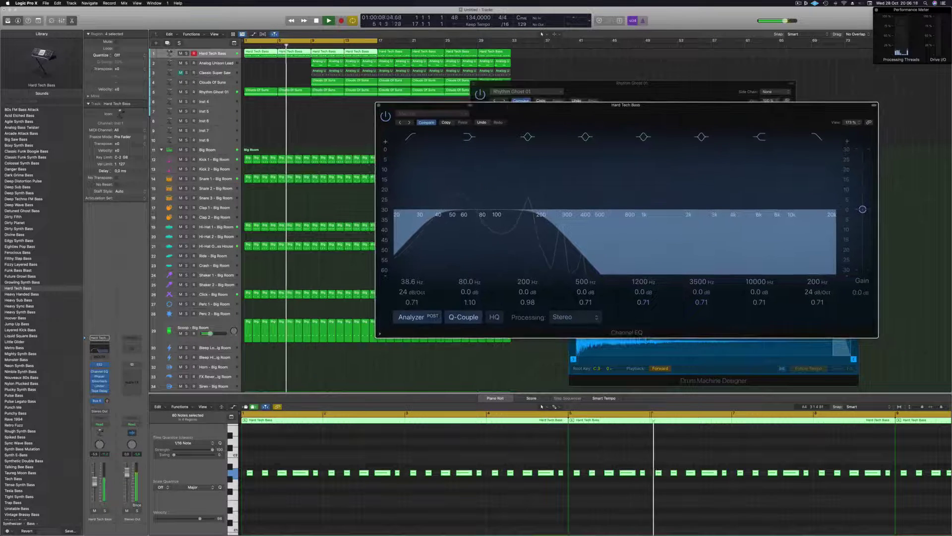
left_click(379, 105)
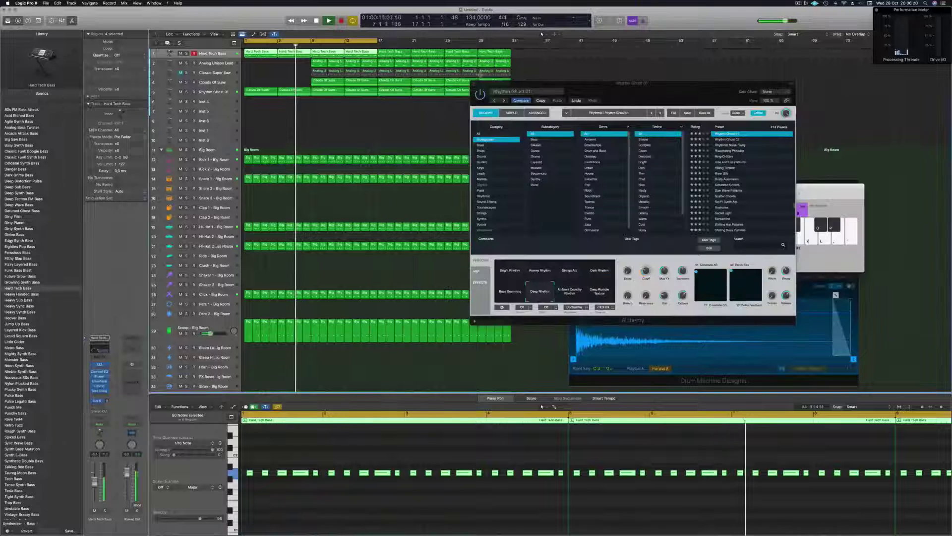
Play from the start, adjust the cutoff in Alchemy on the Rhythm Ghost 01 track and close the instrument window.
left_click_drag(605, 90, 700, 98)
key("Return")
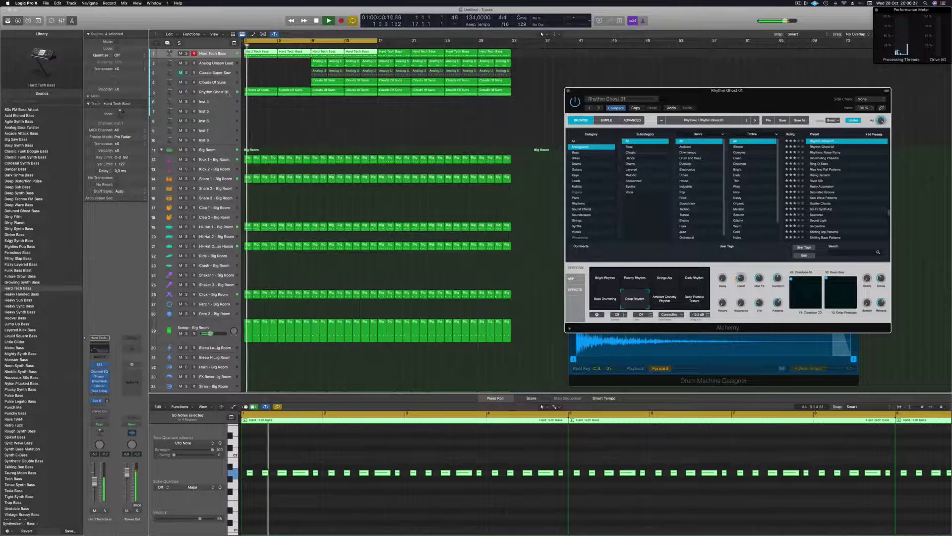
left_click(228, 94)
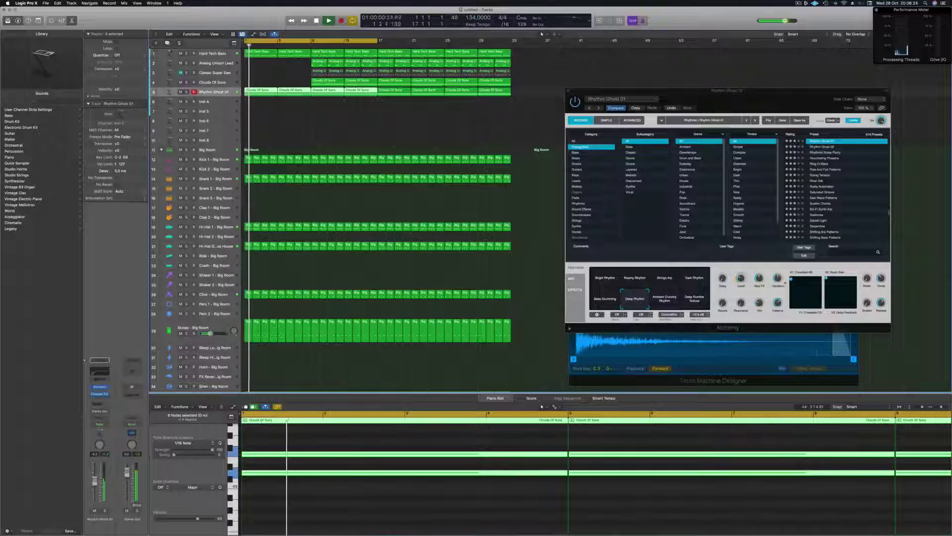
left_click(743, 271)
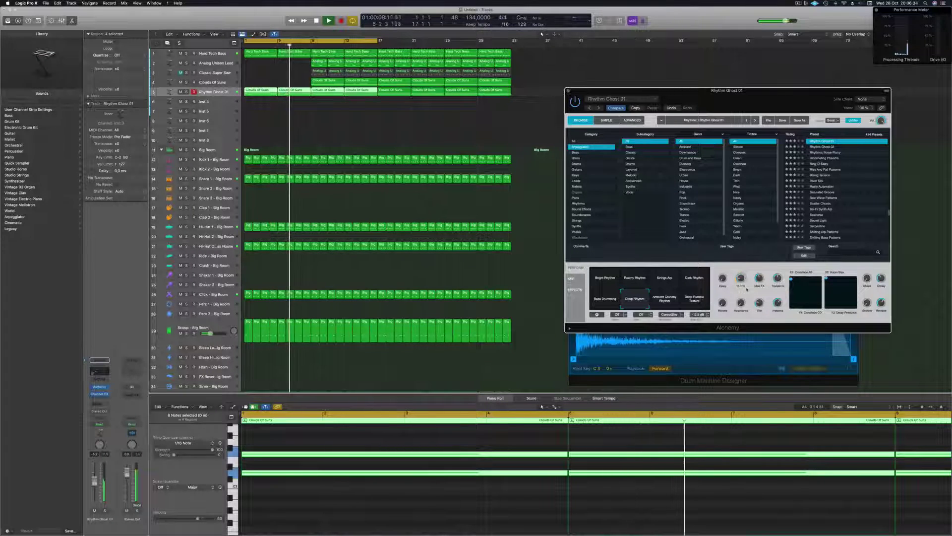
left_click_drag(704, 99, 647, 104)
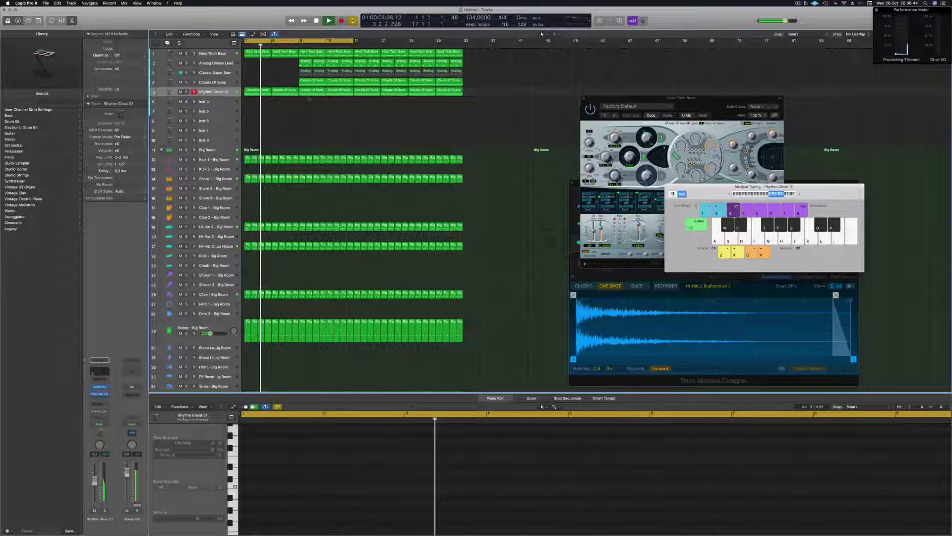
Delete the Classic Super Saw, Clouds Of Suns and Analog Unison Lead regions in bars 9 to 16, and close the Hard Tech Bass instrument.
left_click_drag(298, 71, 342, 80)
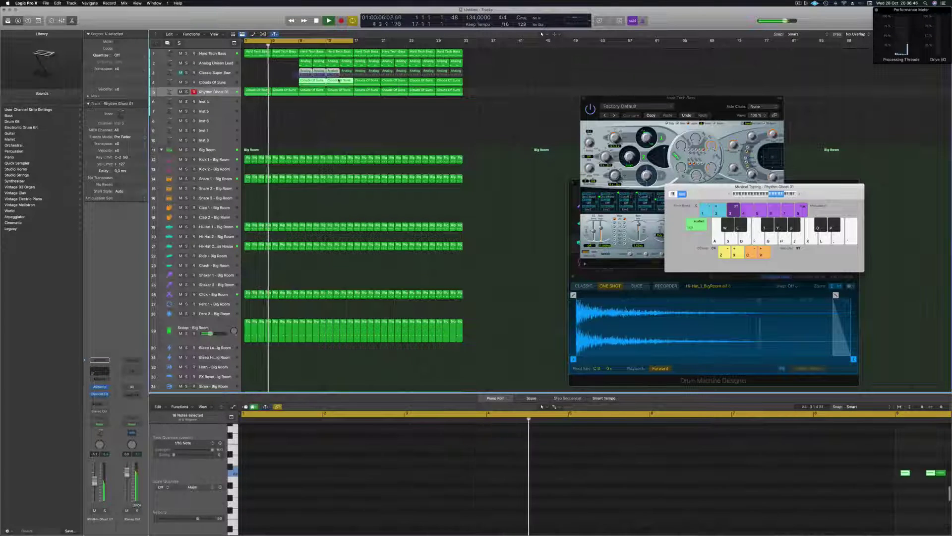
key("Delete")
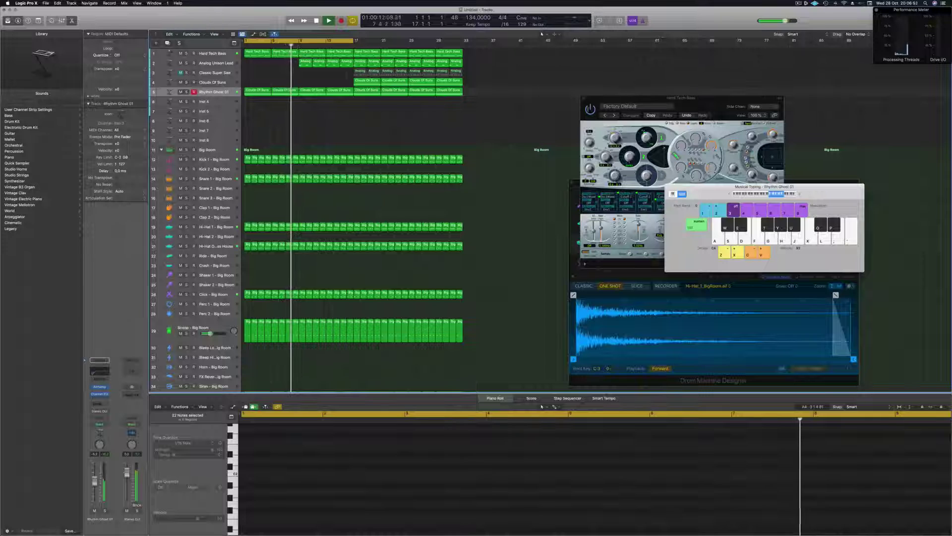
left_click(584, 99)
left_click(583, 99)
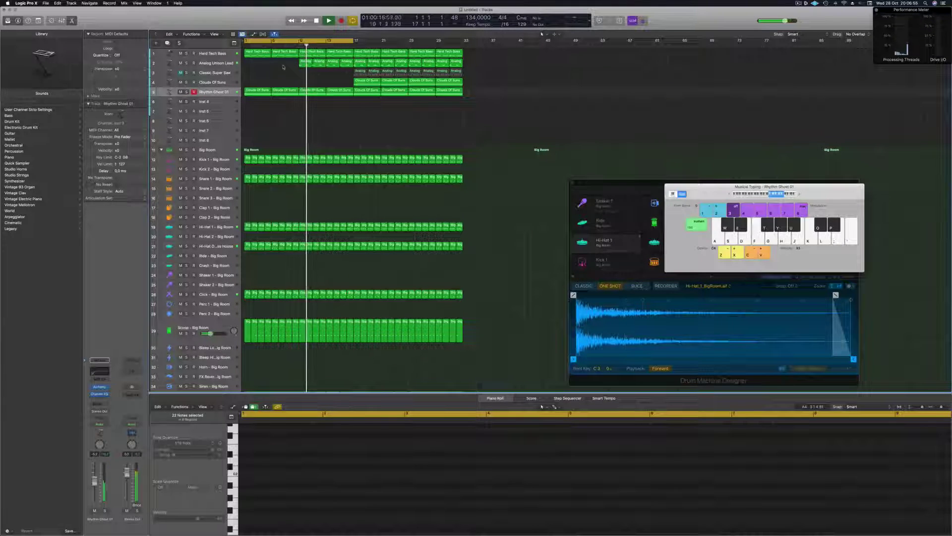
left_click(346, 64)
key("Delete")
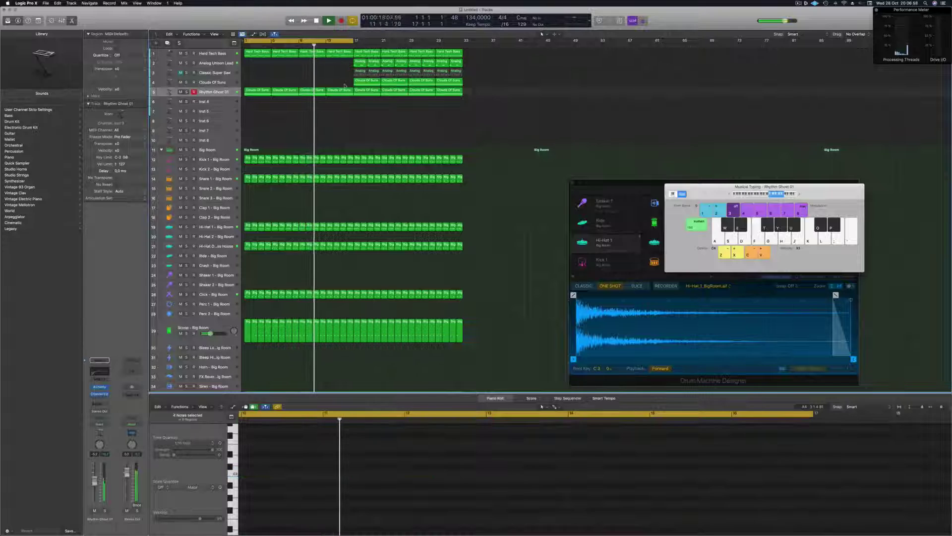
Copy the Clouds Of Suns region from bar 17 to bars 9 and 13 on the same track.
left_click(367, 80)
left_click_drag(374, 85, 320, 82)
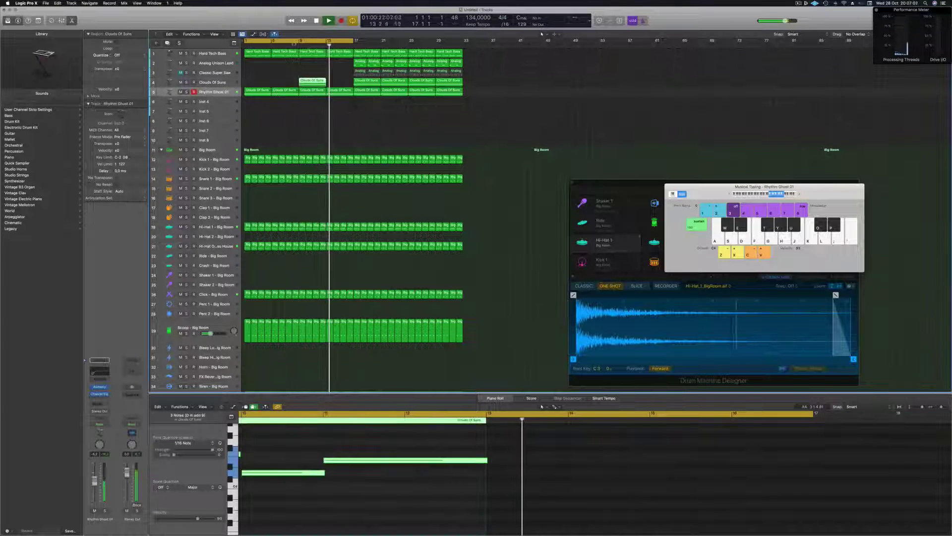
left_click(341, 71)
left_click_drag(314, 80, 338, 81)
key("super+Left")
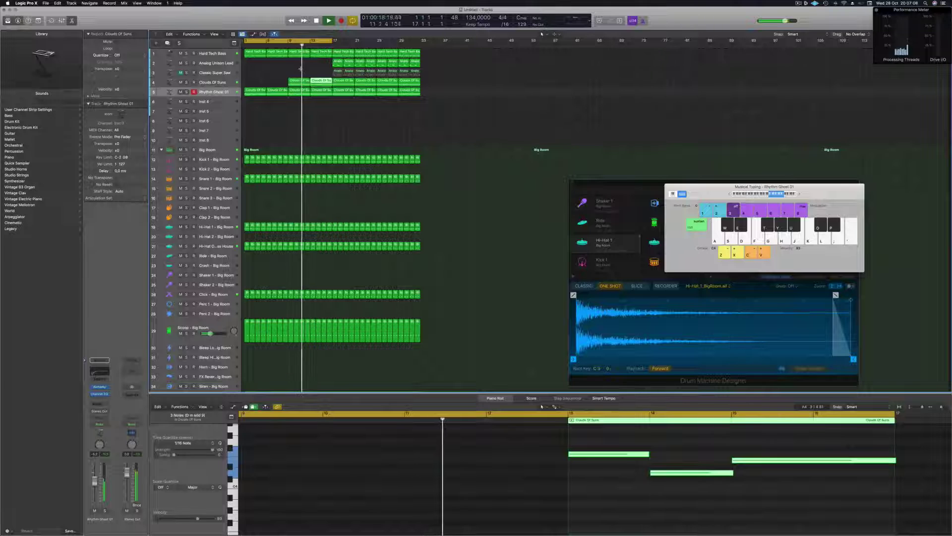
Save the project in the Logic folder under a title beginning with Episode 165.
key("super+s")
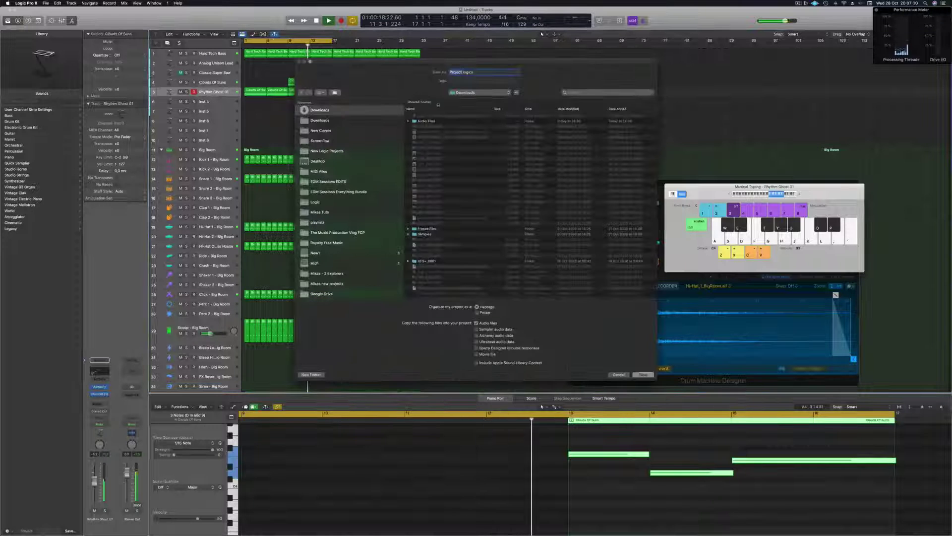
left_click(327, 151)
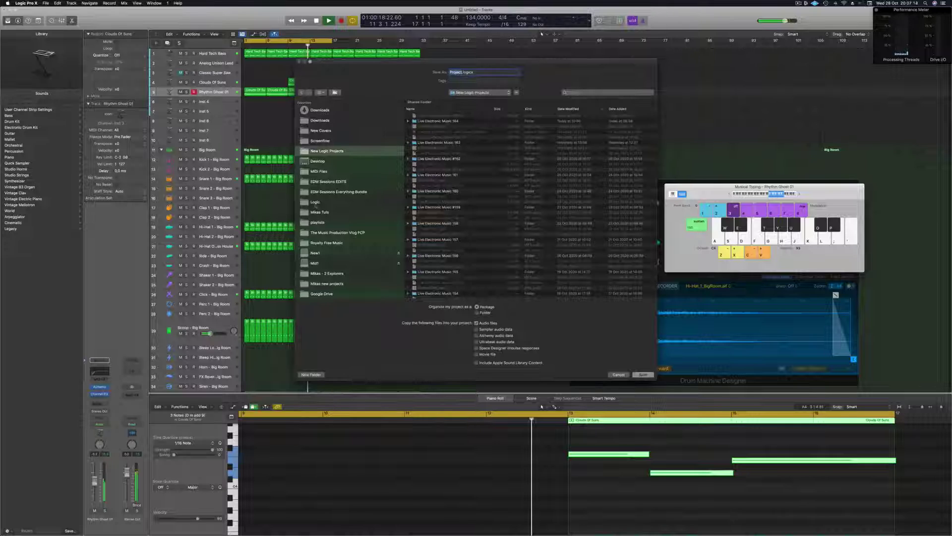
left_click(315, 202)
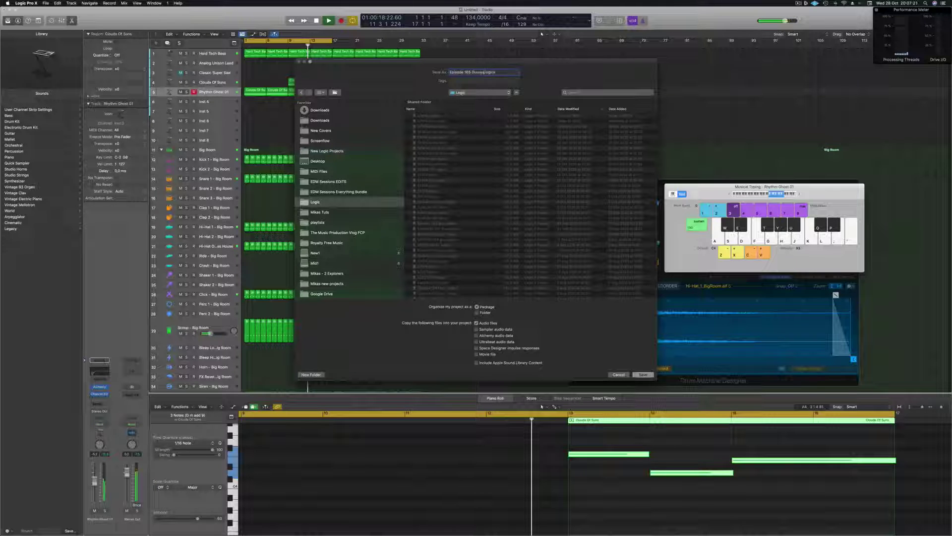
key("Return")
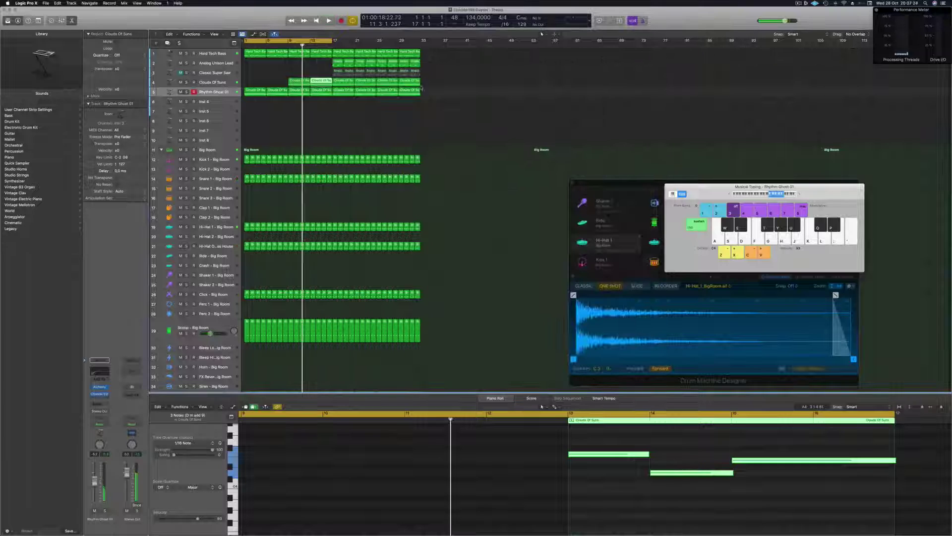
Play the arrangement from the start, clear the region selection and extend the cycle range to bar 33.
key("Return")
left_click(321, 121)
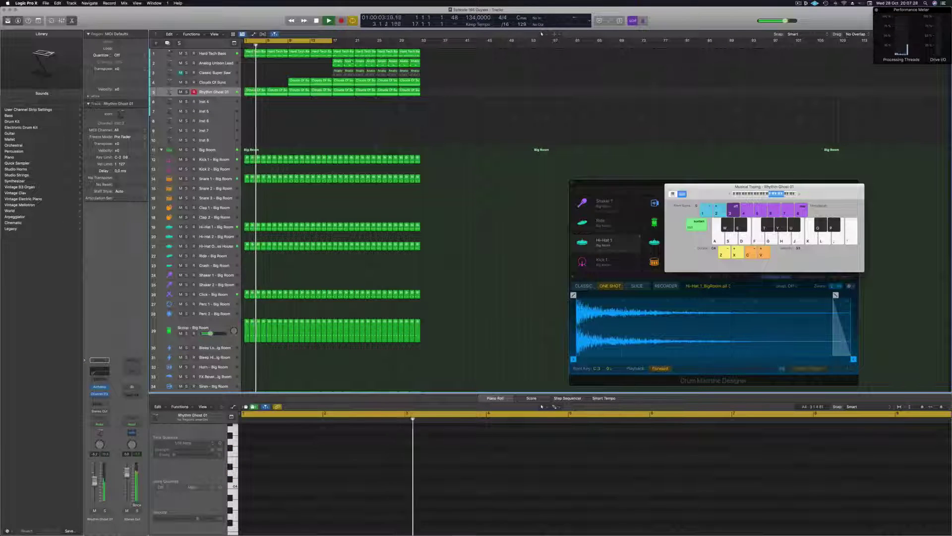
left_click_drag(332, 40, 421, 43)
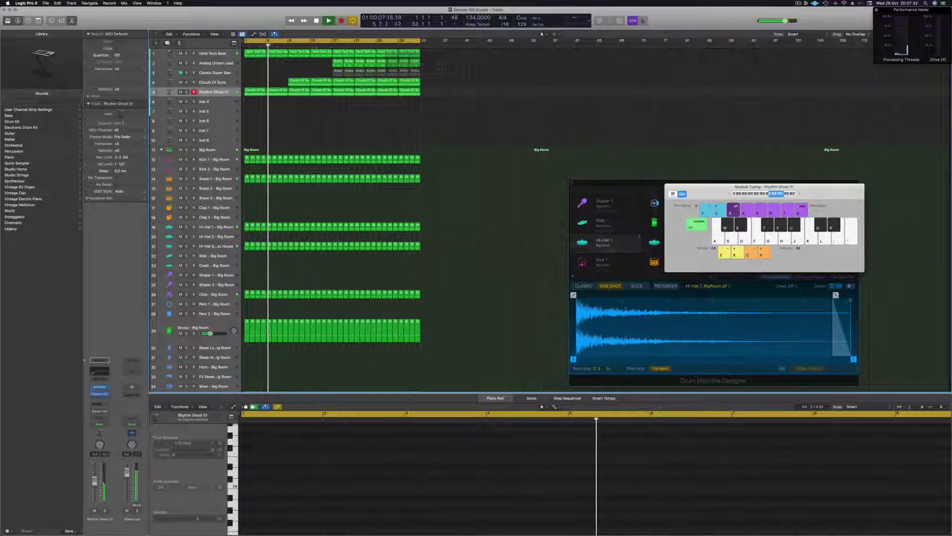
Play from about bar 14, delete the Analog Unison Lead regions in bars 17 to 20, and select the unmuted Classic Super Saw track.
left_click(313, 44)
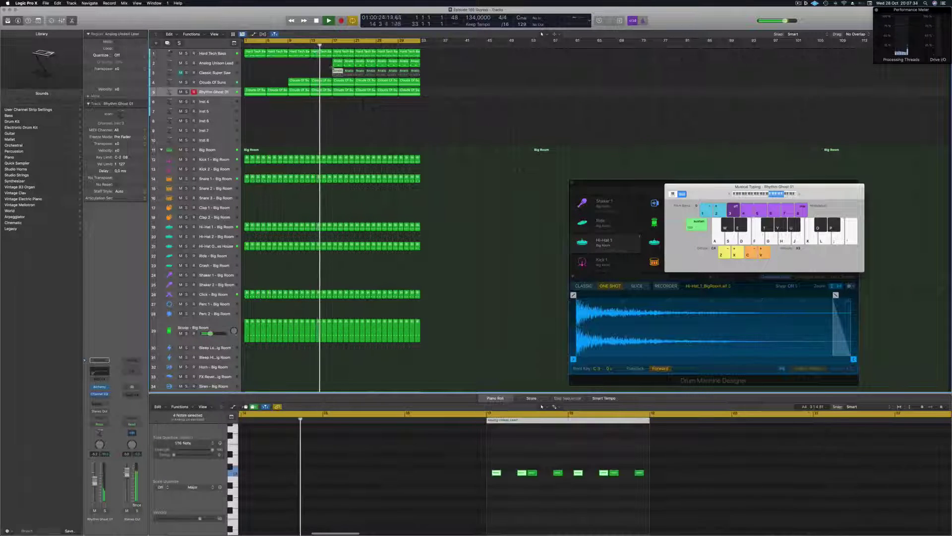
key("Delete")
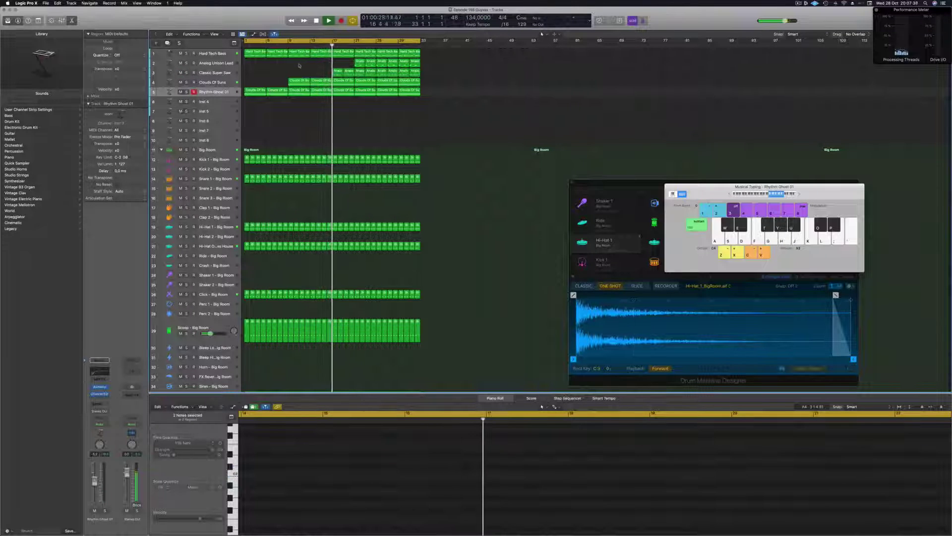
left_click(229, 73)
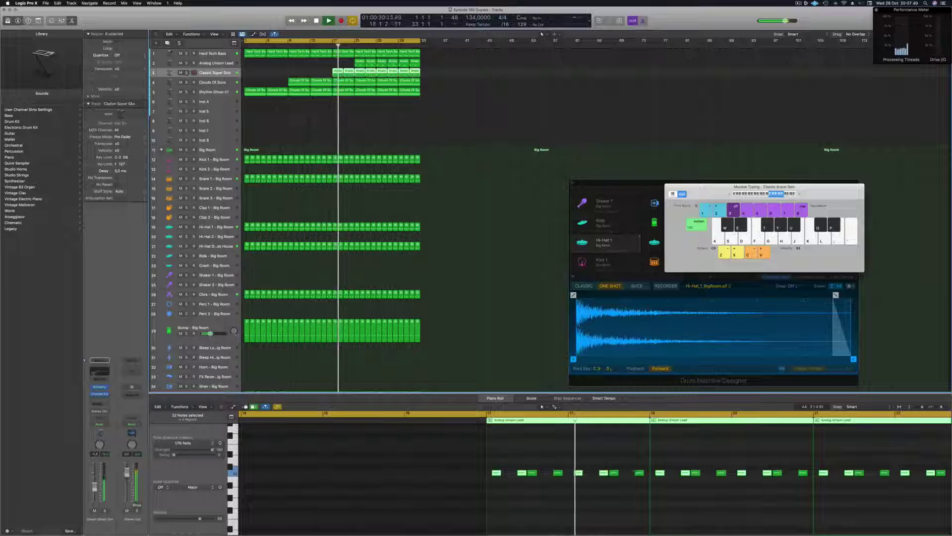
Play the Hard Tech Bass track from the start, set its automation mode to Touch and access its Channel EQ.
left_click(212, 55)
key("Return")
key("ctrl+z")
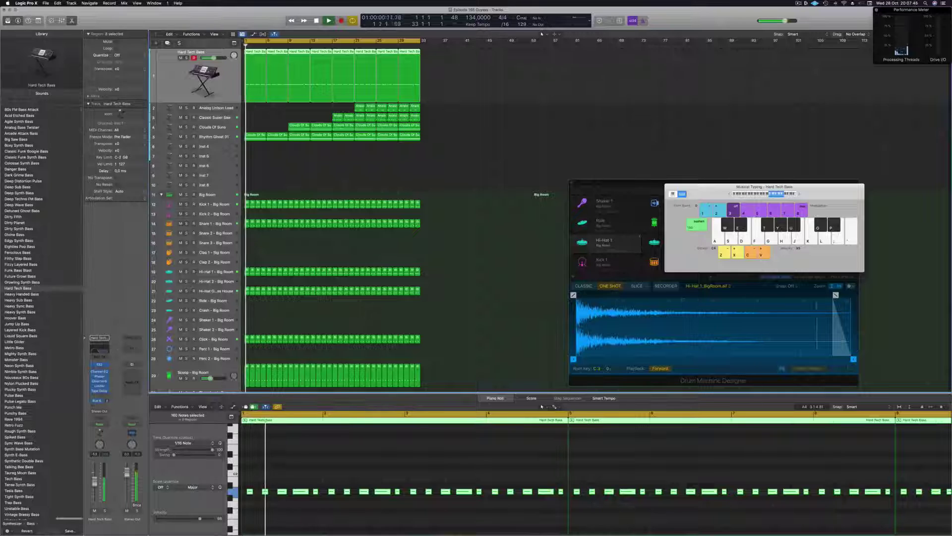
left_click(102, 426)
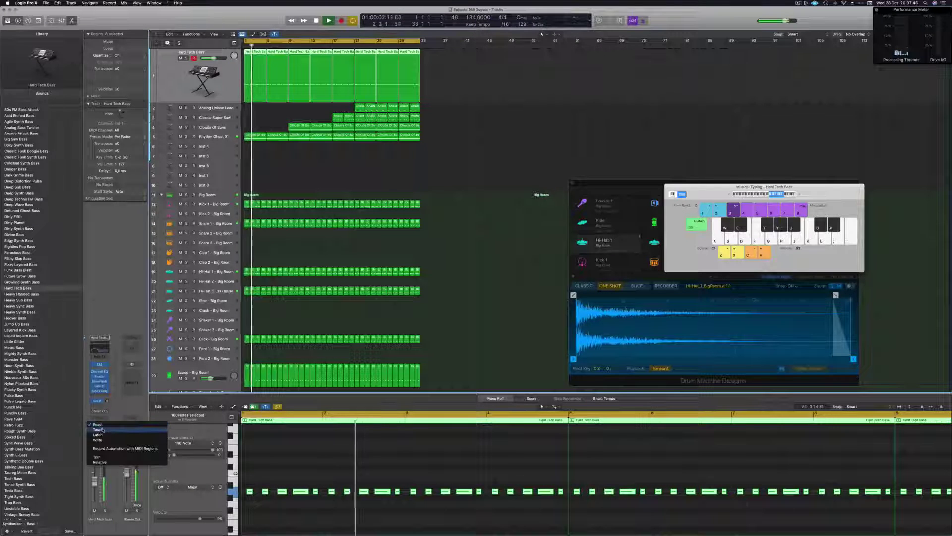
left_click(97, 429)
left_click(100, 371)
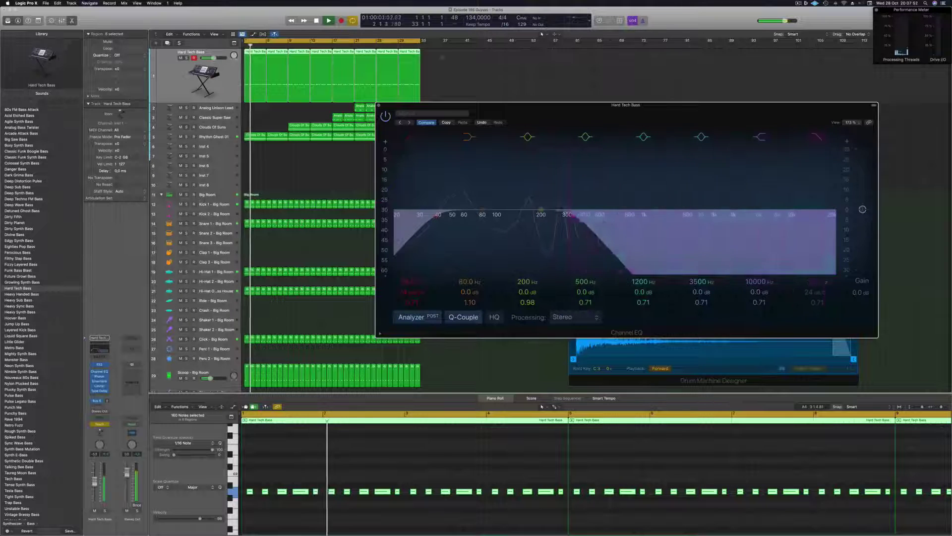
key("super+w")
Show the toolbar in the main window and hide the Musical Typing keyboard.
key("super+k")
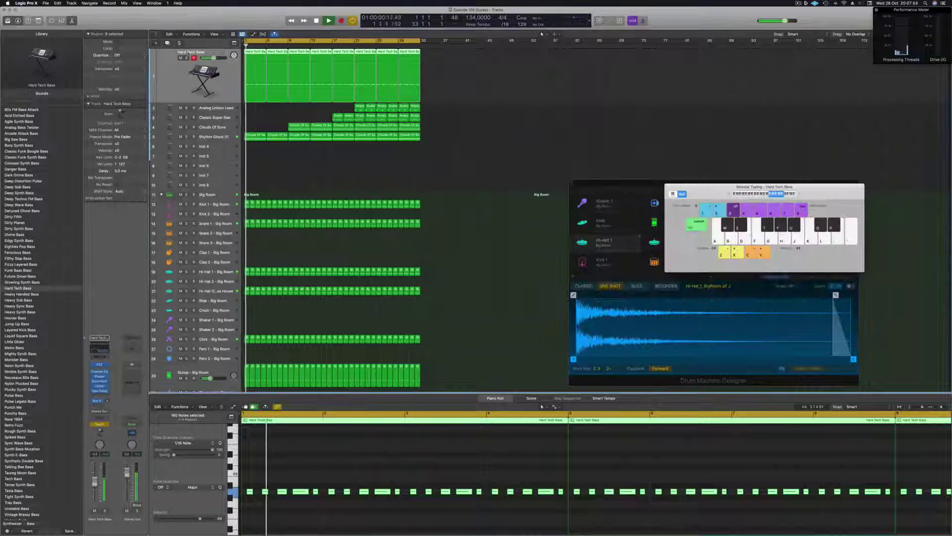
key("ctrl+alt+super+t")
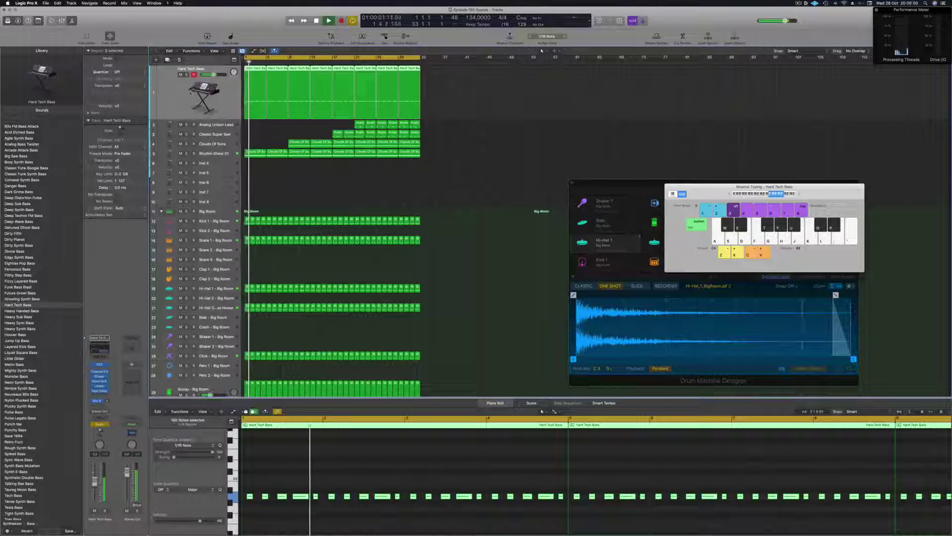
key("super+k")
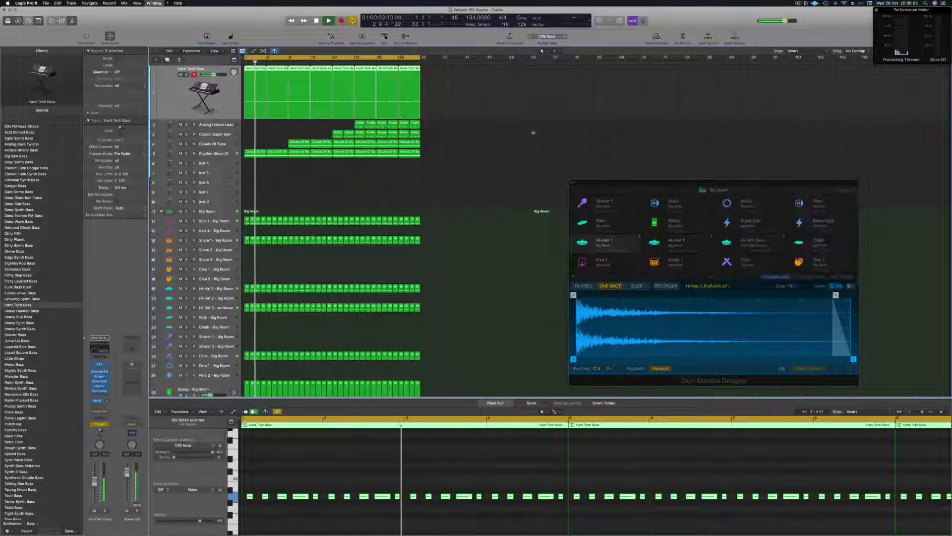
Display the Channel EQ High Cut Frequency automation lane on Hard Tech Bass and set the automation mode to Read.
key("a")
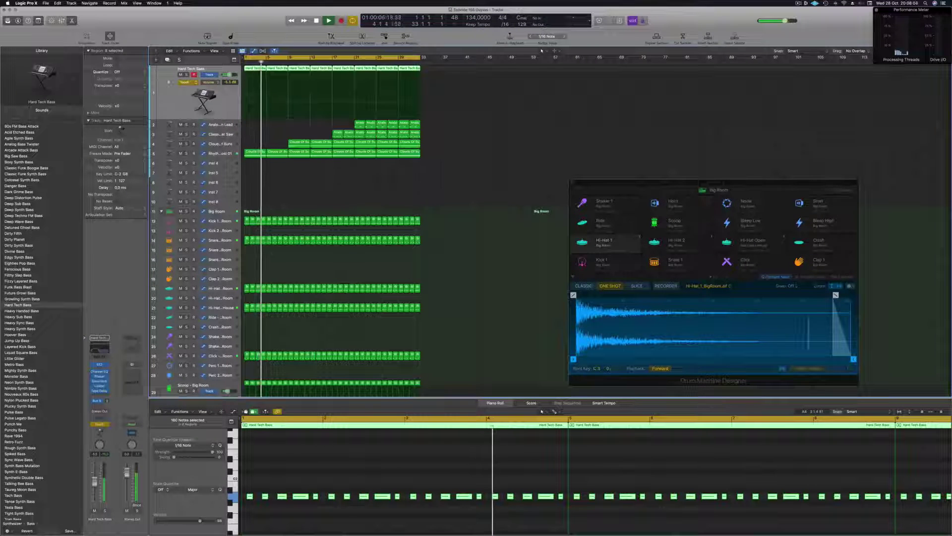
left_click(209, 81)
left_click(235, 166)
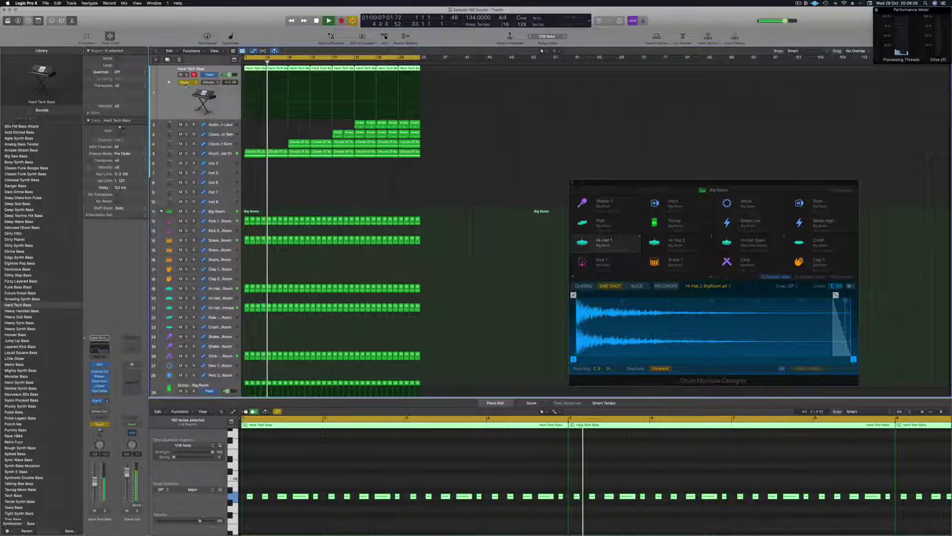
left_click(185, 82)
left_click(185, 77)
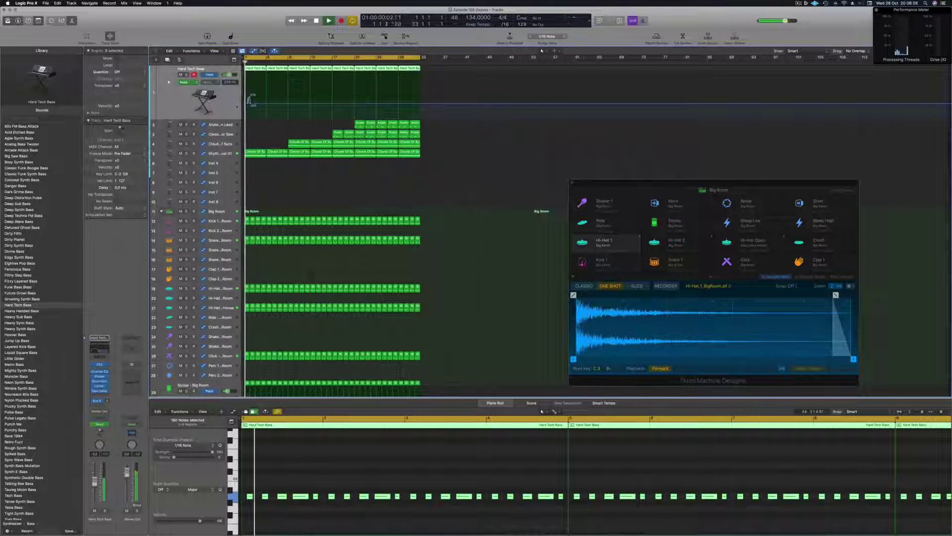
Draw a High Cut Frequency curve on Hard Tech Bass with points at bars 1, 5, 9, 13 and 17, rising from bar 9 to bar 17.
left_click(244, 104)
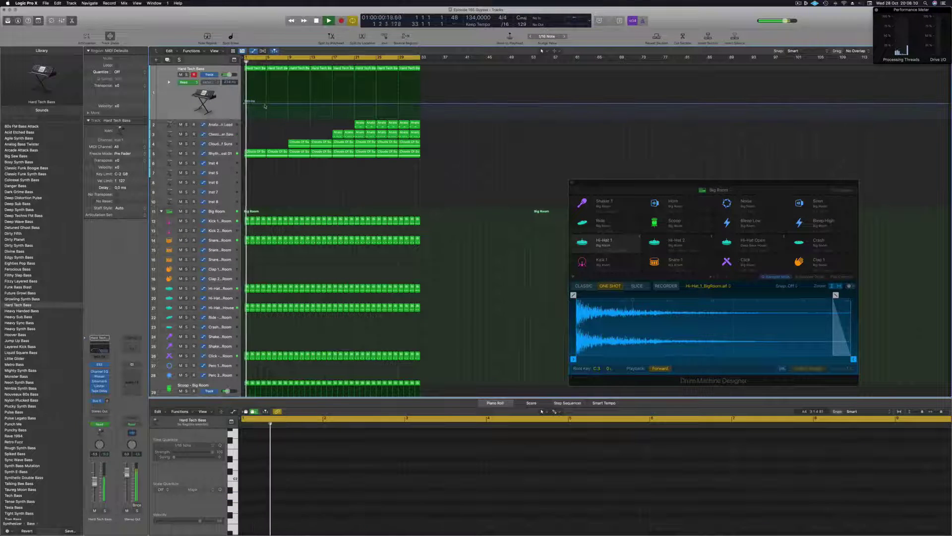
left_click_drag(244, 104, 331, 106)
left_click(309, 106)
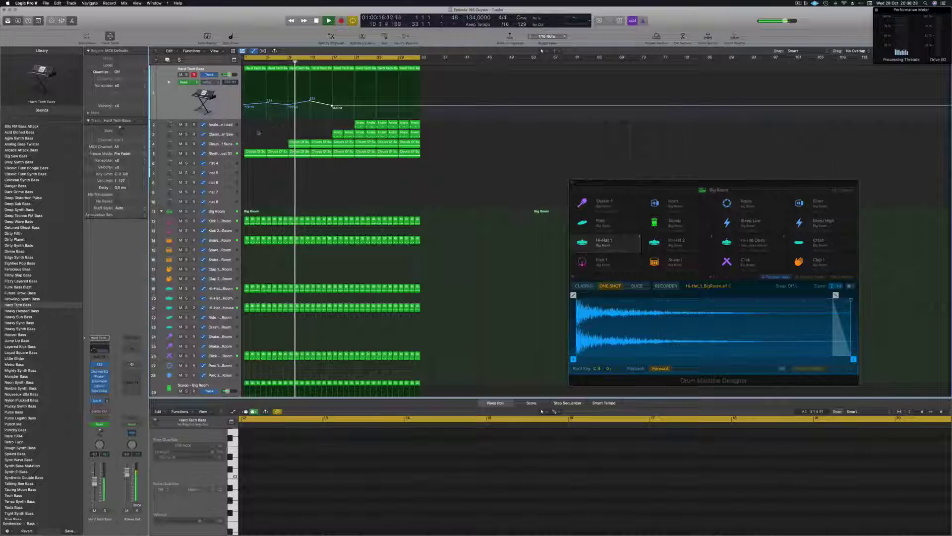
left_click_drag(311, 103, 332, 93)
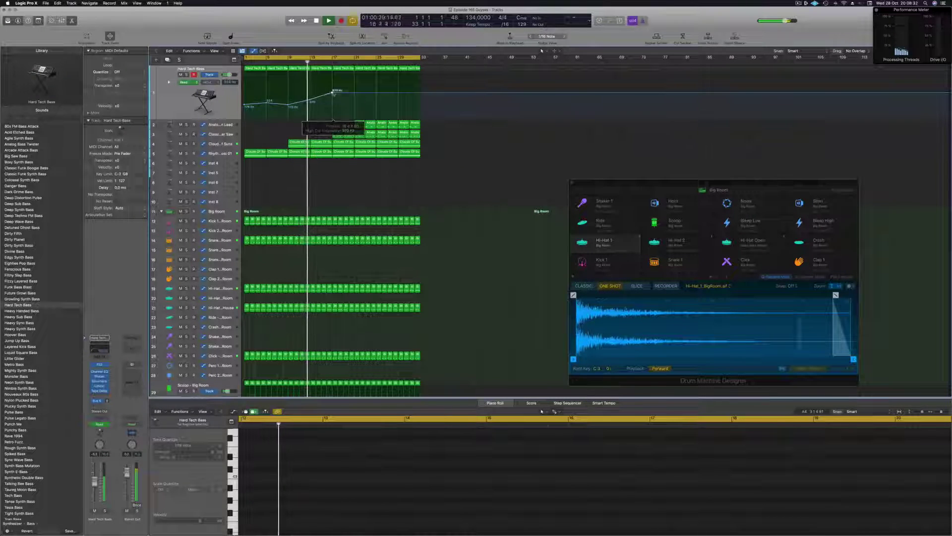
Delete all Big Room drum regions in bar 16 to leave a one-bar gap before bar 17.
key("super+Right")
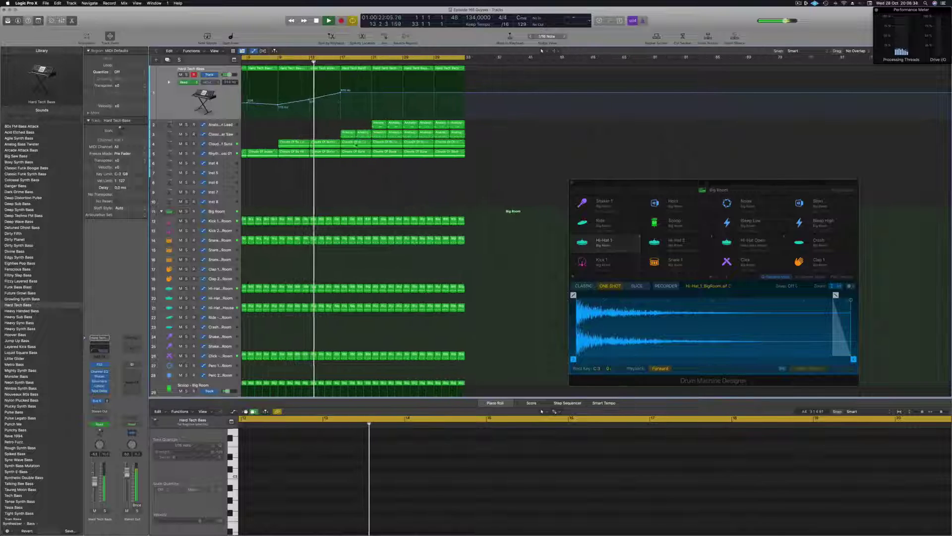
key("super+Right")
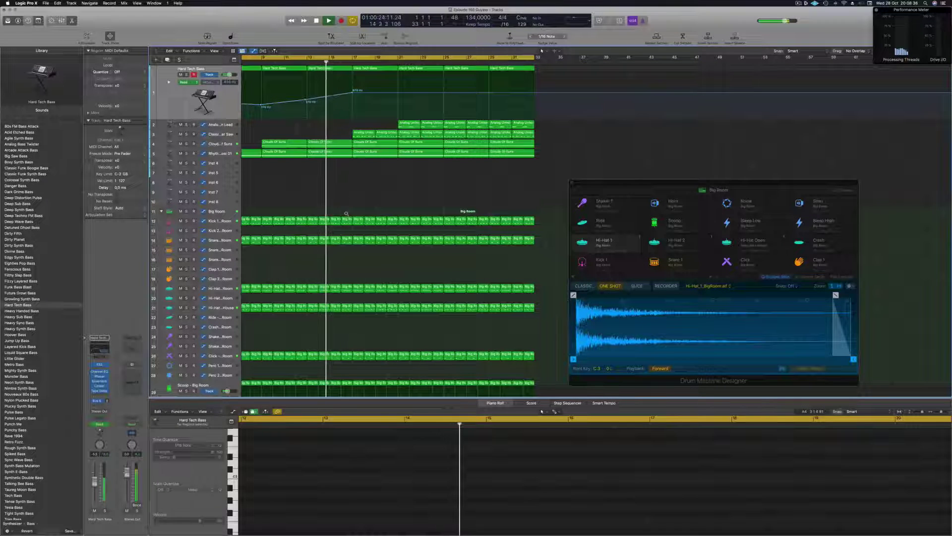
left_click_drag(346, 214, 344, 350)
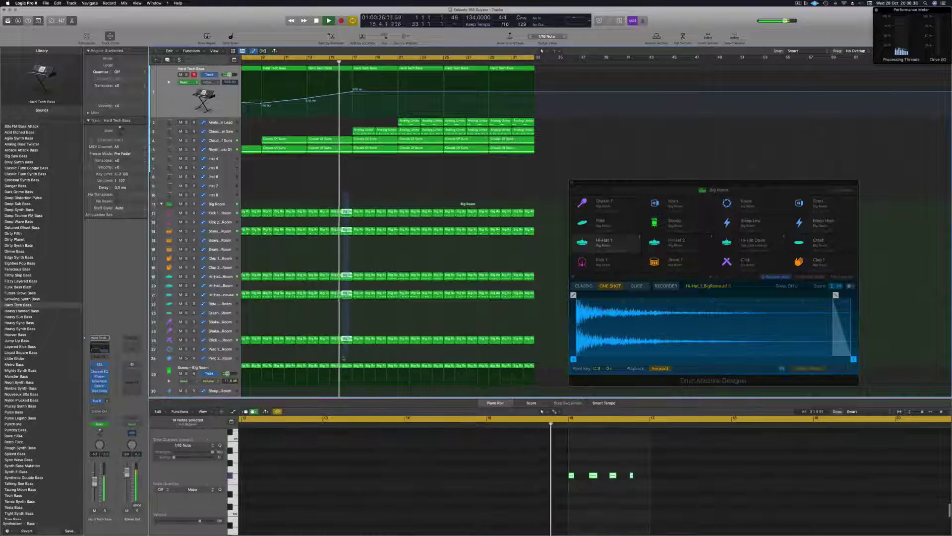
key("Delete")
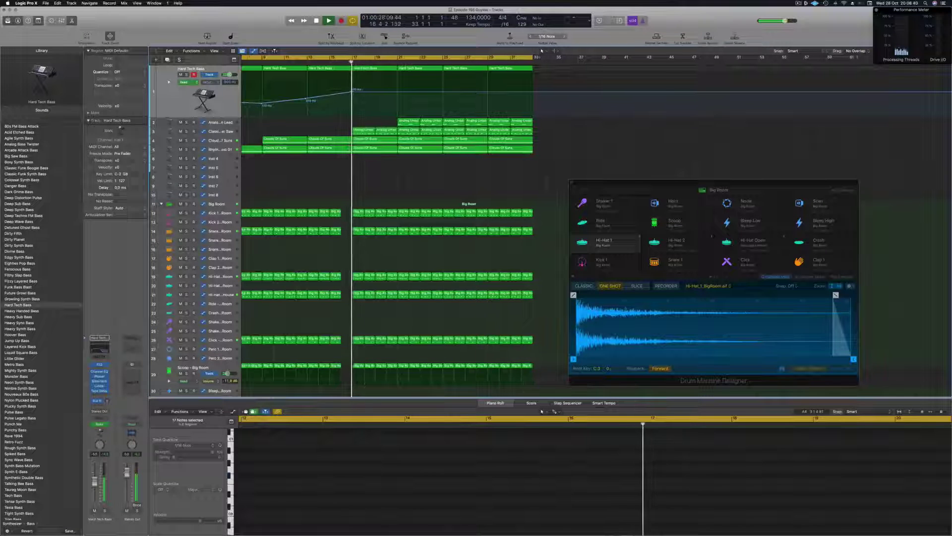
Replay the lead-in to bar 17 and delete the two Classic Super Saw regions in bars 17 to 20.
key("super+Left")
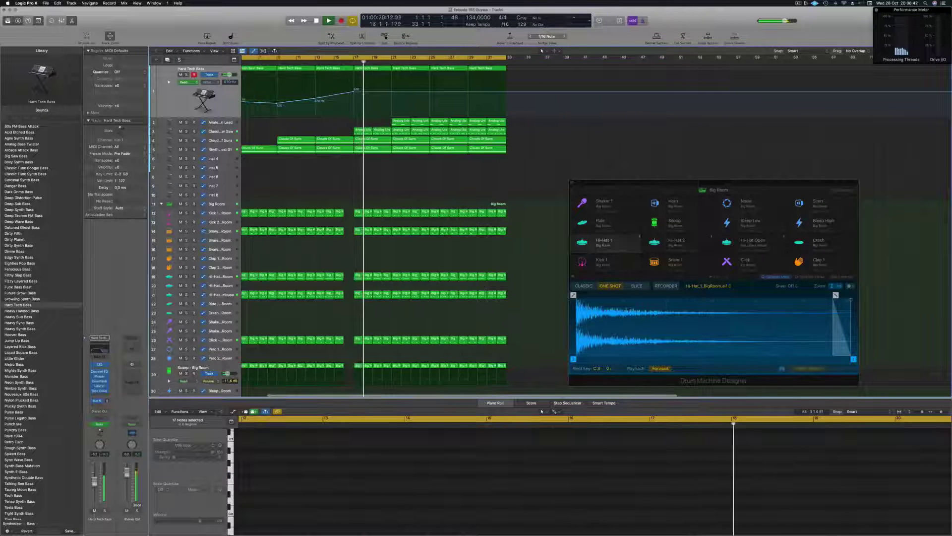
left_click(347, 62)
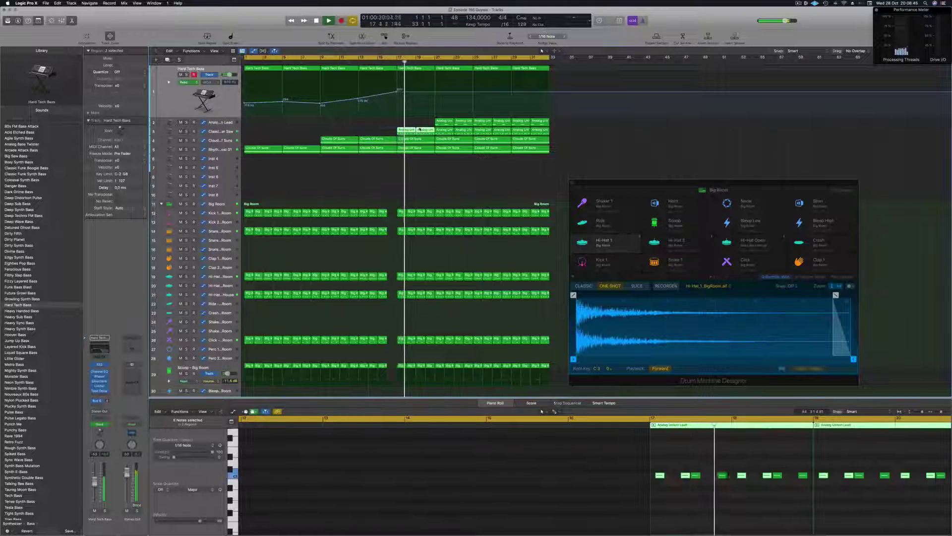
key("super+Left")
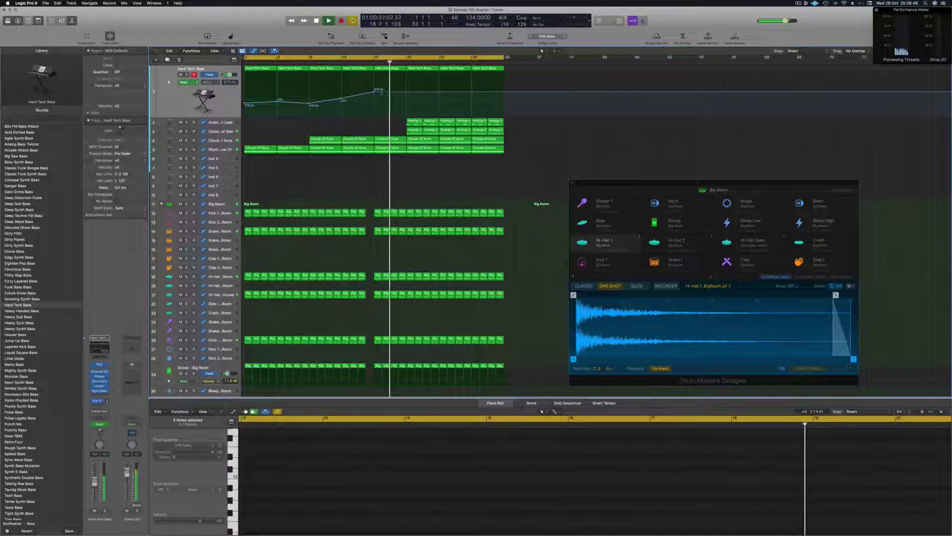
Raise the High Cut Frequency point at bar 17 on Hard Tech Bass close to the lane's maximum and replay from about bar 12.
mouse_move(374, 91)
left_mouse_down()
mouse_move(374, 62)
mouse_move(374, 119)
mouse_move(374, 73)
left_mouse_up()
left_click(335, 59)
Delete the Classic Super Saw regions in bars 21 to 24 so that part enters at bar 25.
key("super+Left")
key("super+Left")
key("super+Left")
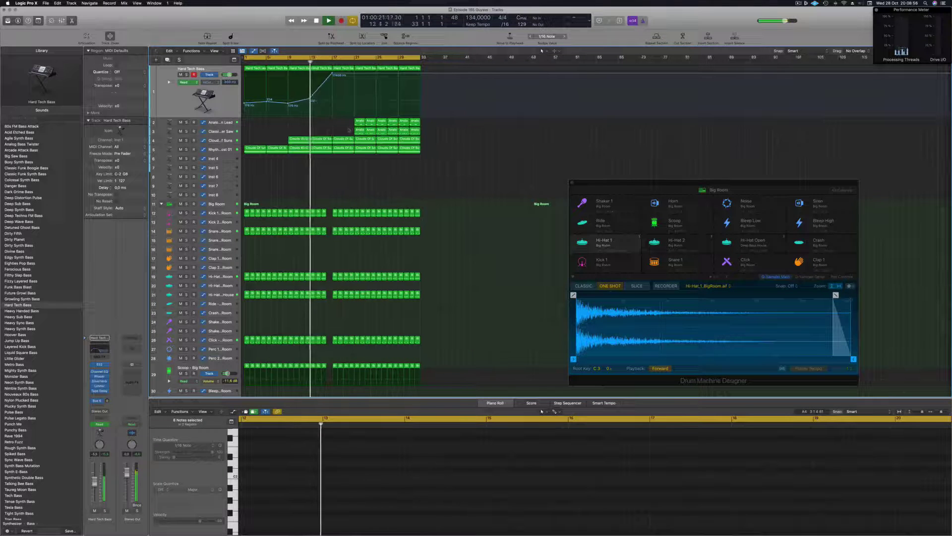
left_click(359, 131)
key("Delete")
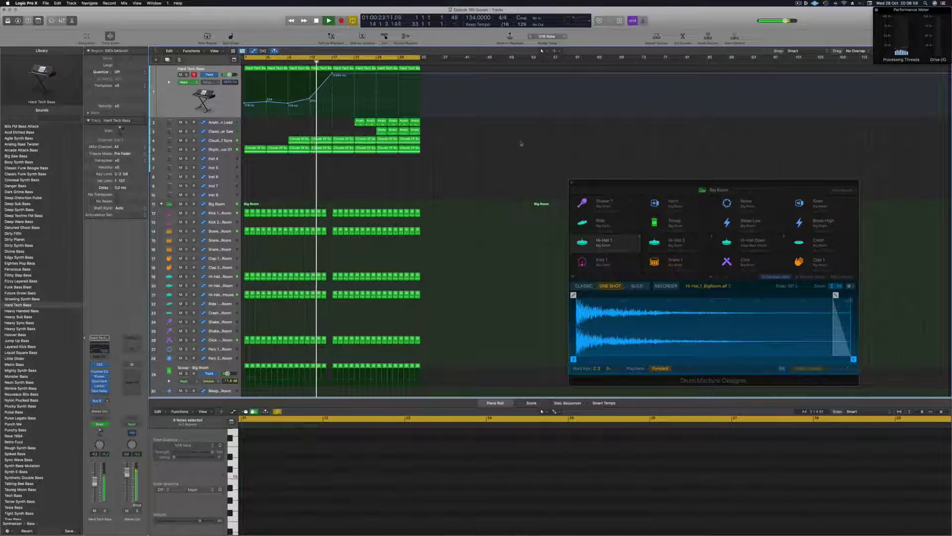